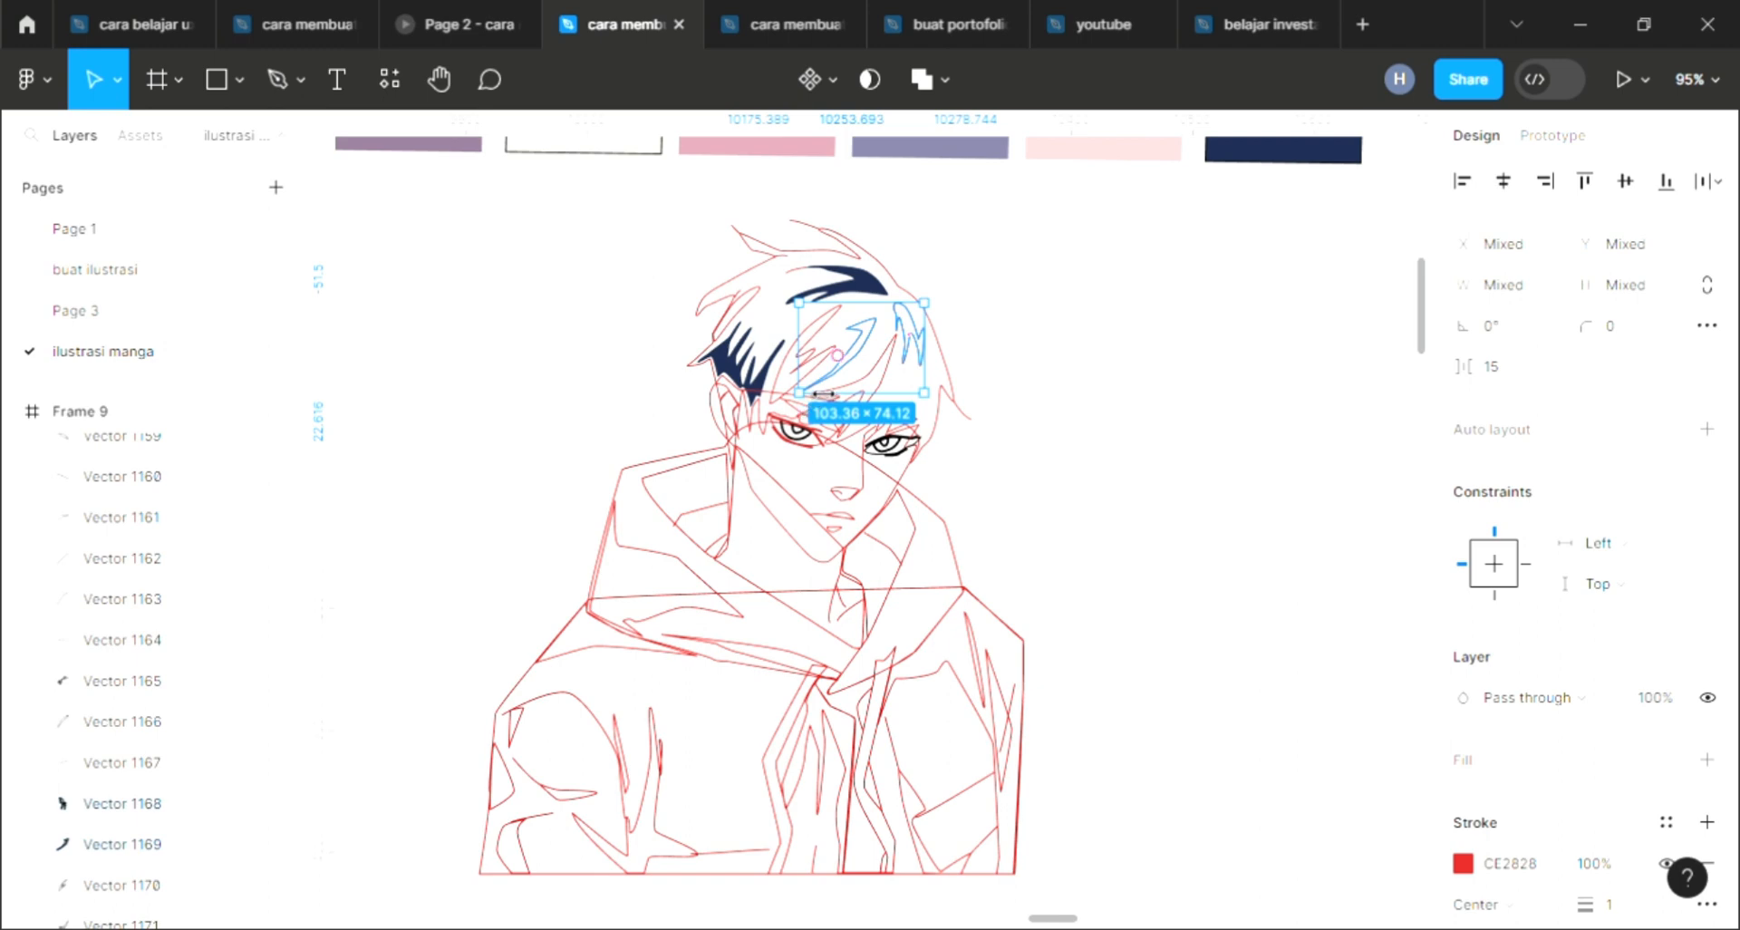
# Step: Give the selected upper hair strands a navy 1C2A4C fill sampled from the palette and remove their red stroke
pyautogui.click(1707, 759)
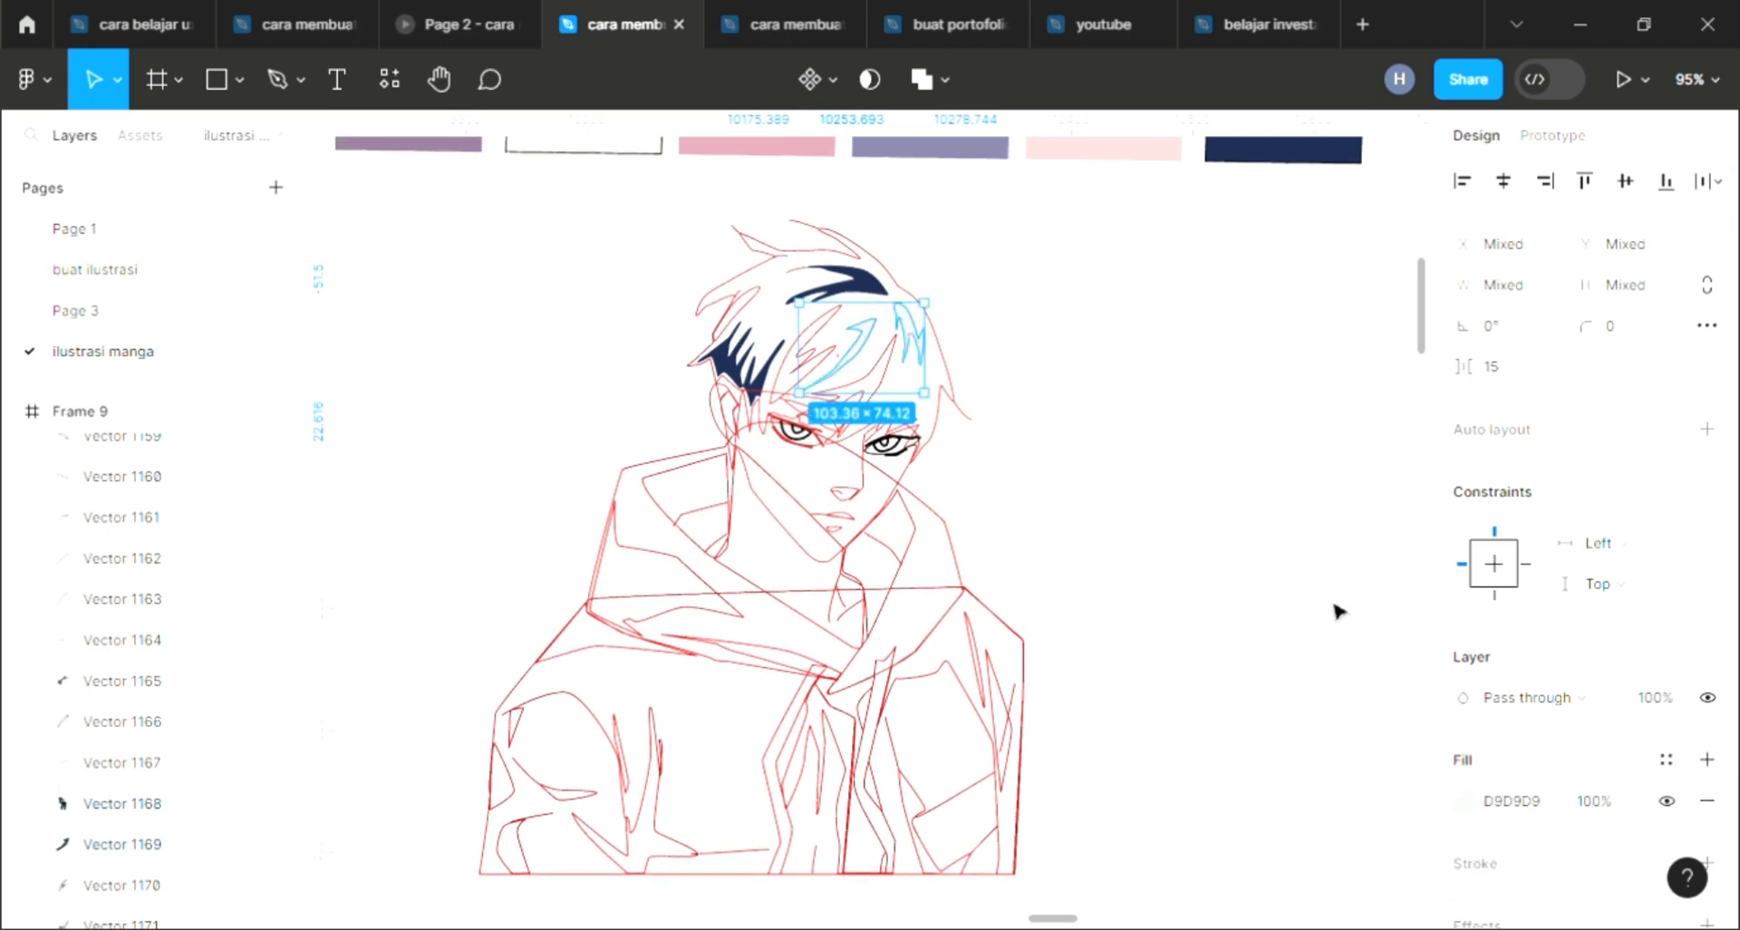
pyautogui.scroll(3, 1336, 610)
pyautogui.press('i')
pyautogui.click(1305, 238)
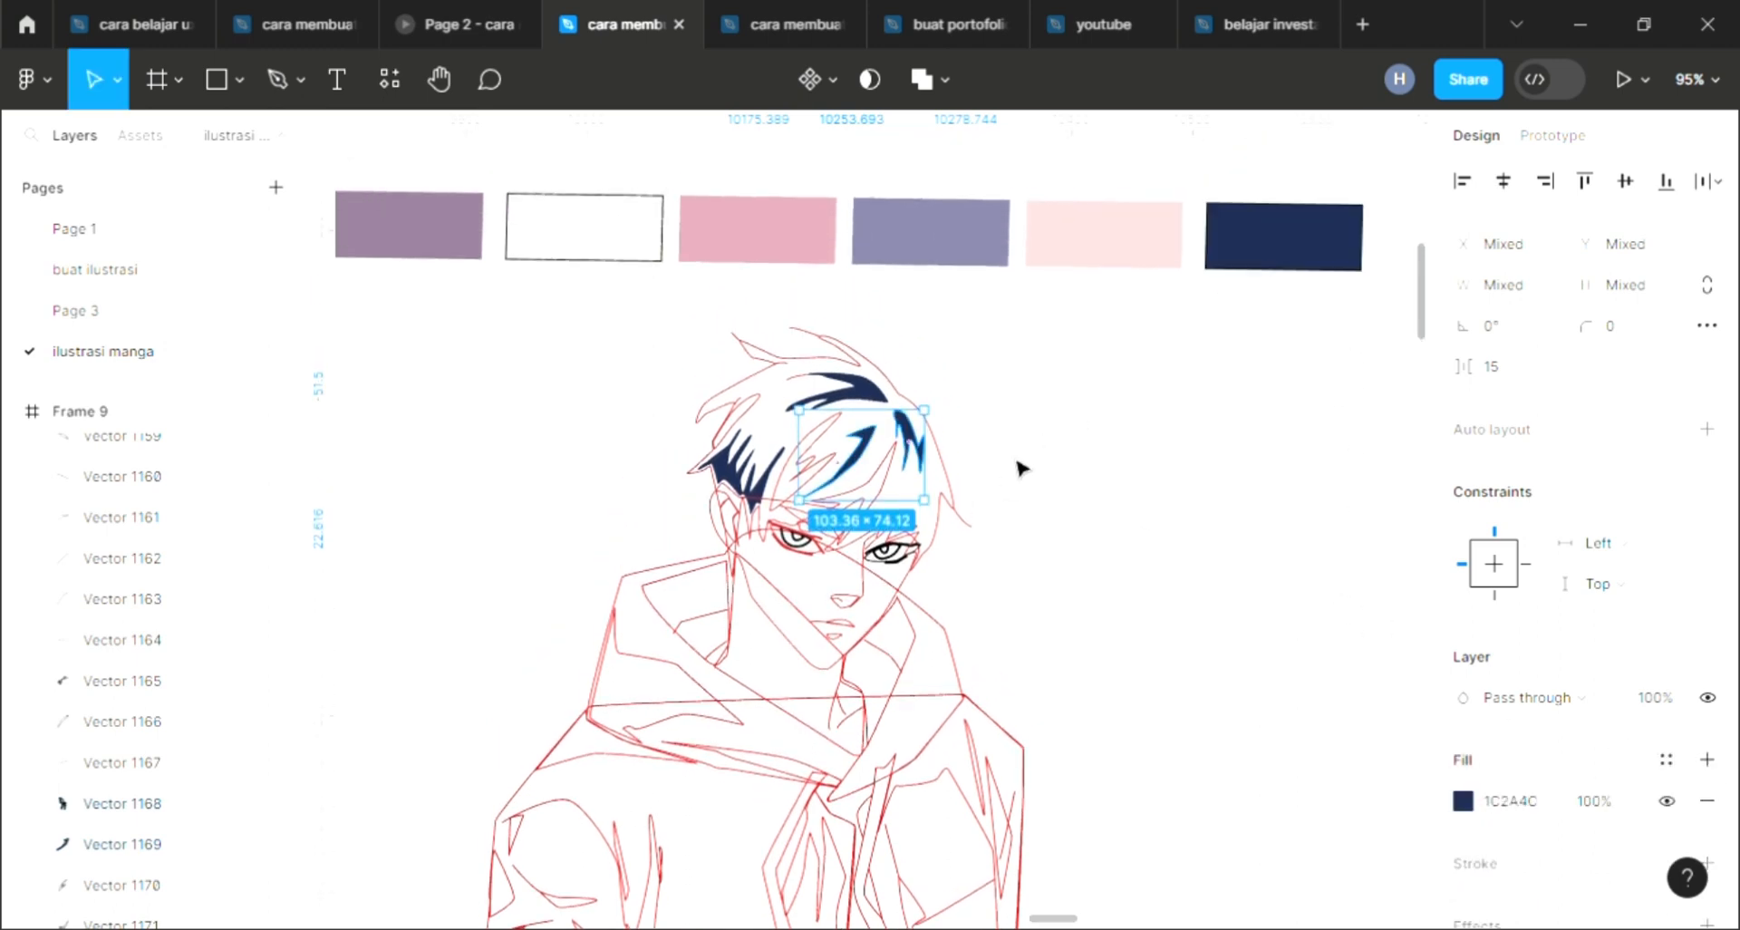
pyautogui.click(1134, 525)
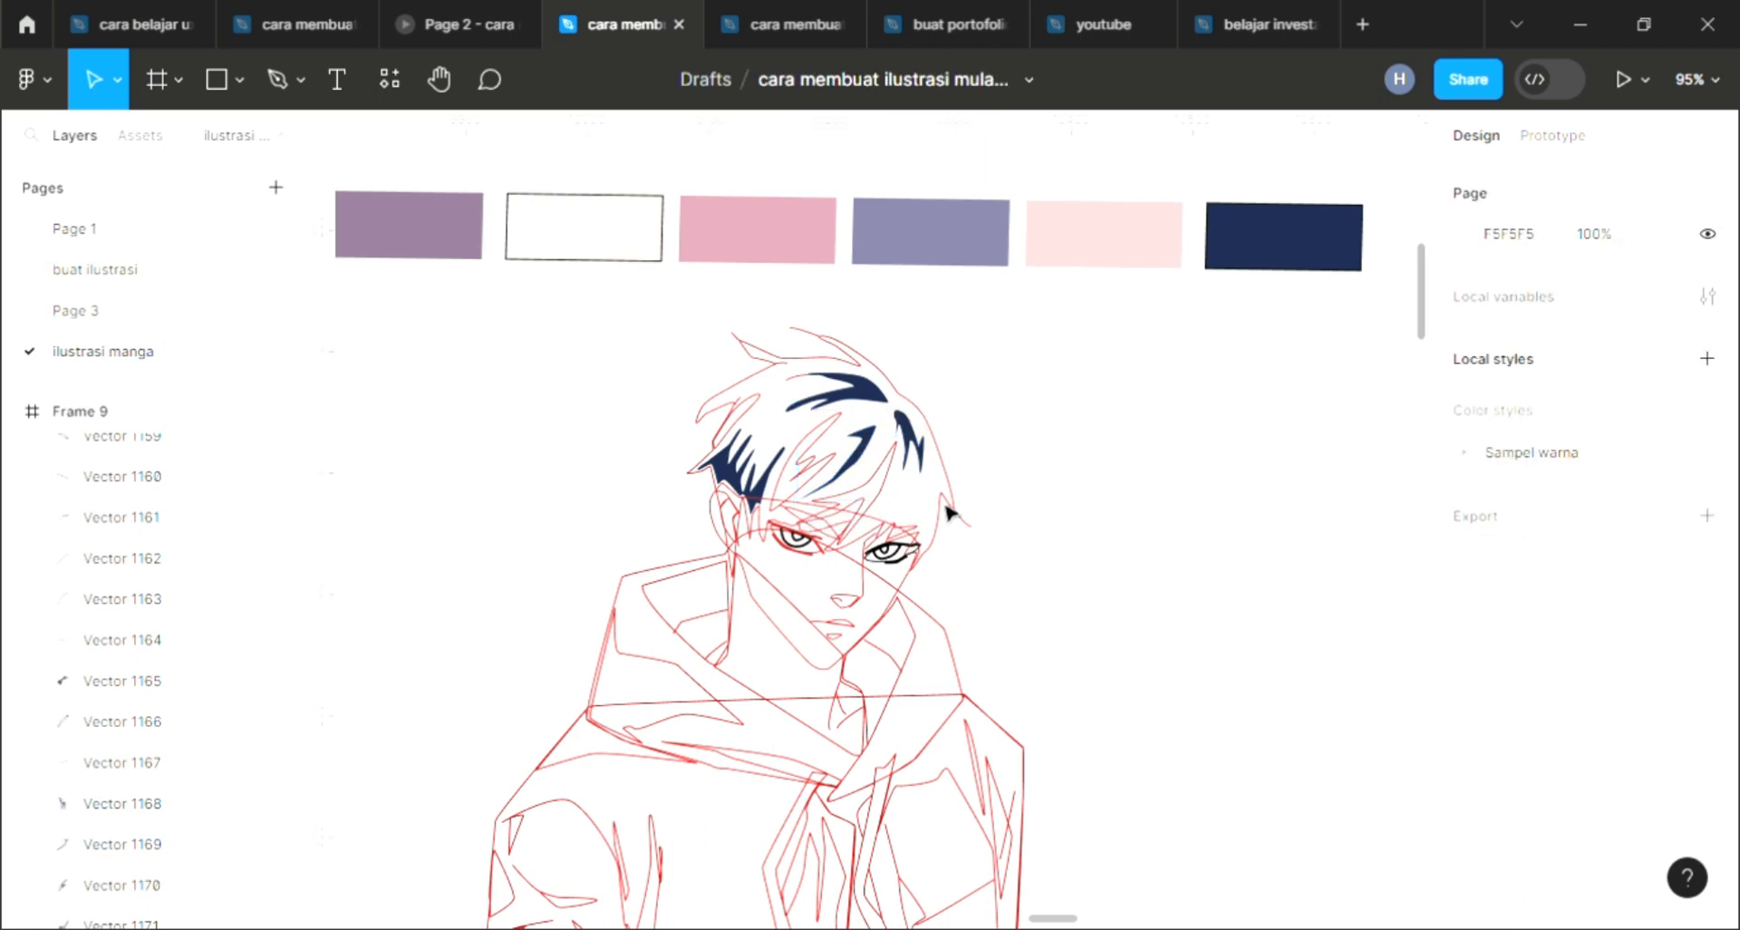
# Step: Fill the large fringe strand above the nose with the palette's navy and remove its stroke
pyautogui.click(894, 494)
pyautogui.click(1707, 655)
pyautogui.click(1708, 800)
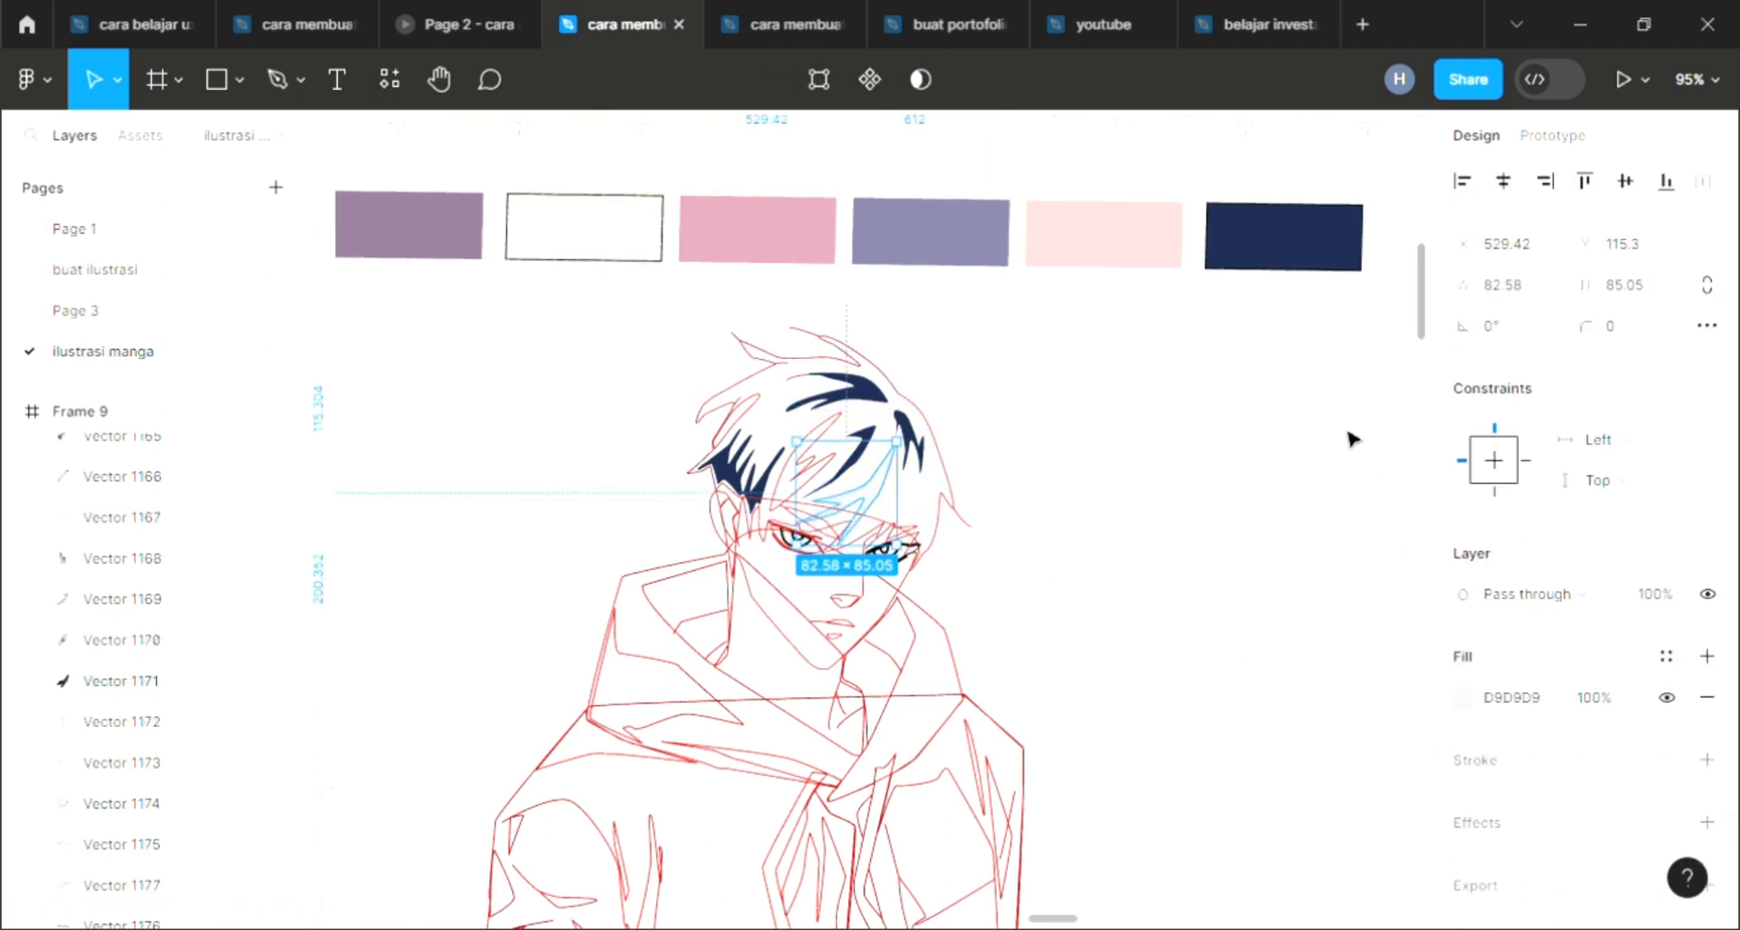
pyautogui.press('i')
pyautogui.click(1310, 236)
pyautogui.click(1042, 472)
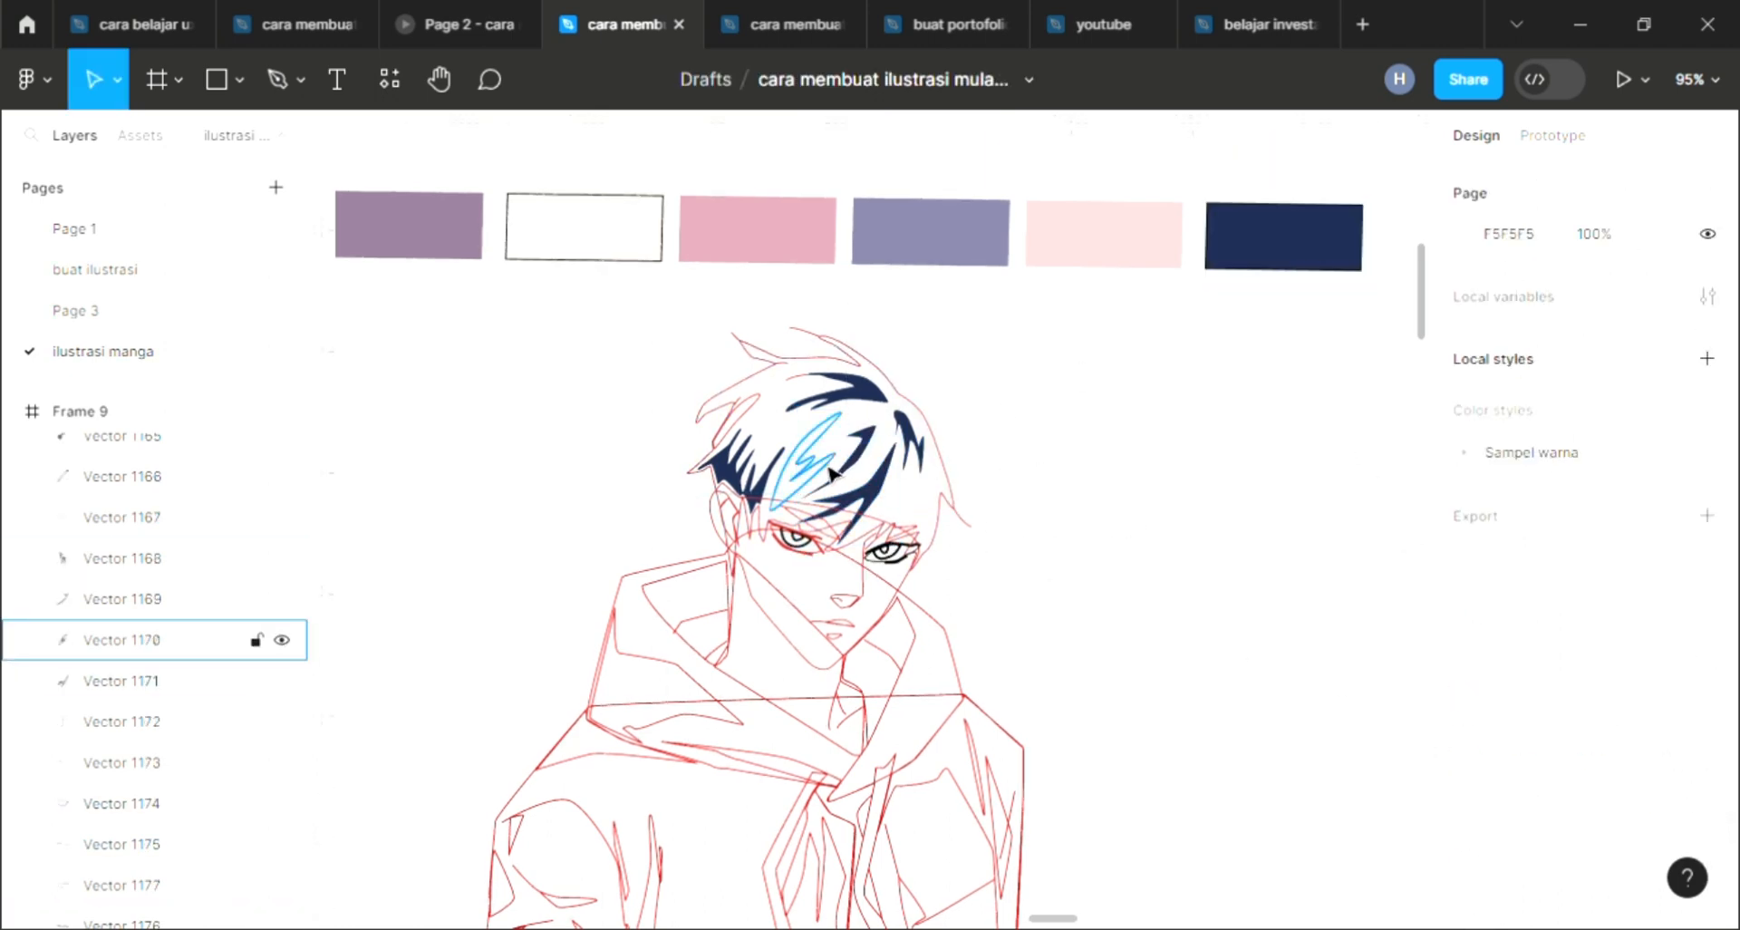
# Step: Fill the jagged central strand Vector 1170 with the palette's navy and remove its stroke
pyautogui.click(121, 639)
pyautogui.click(1708, 655)
pyautogui.click(1708, 800)
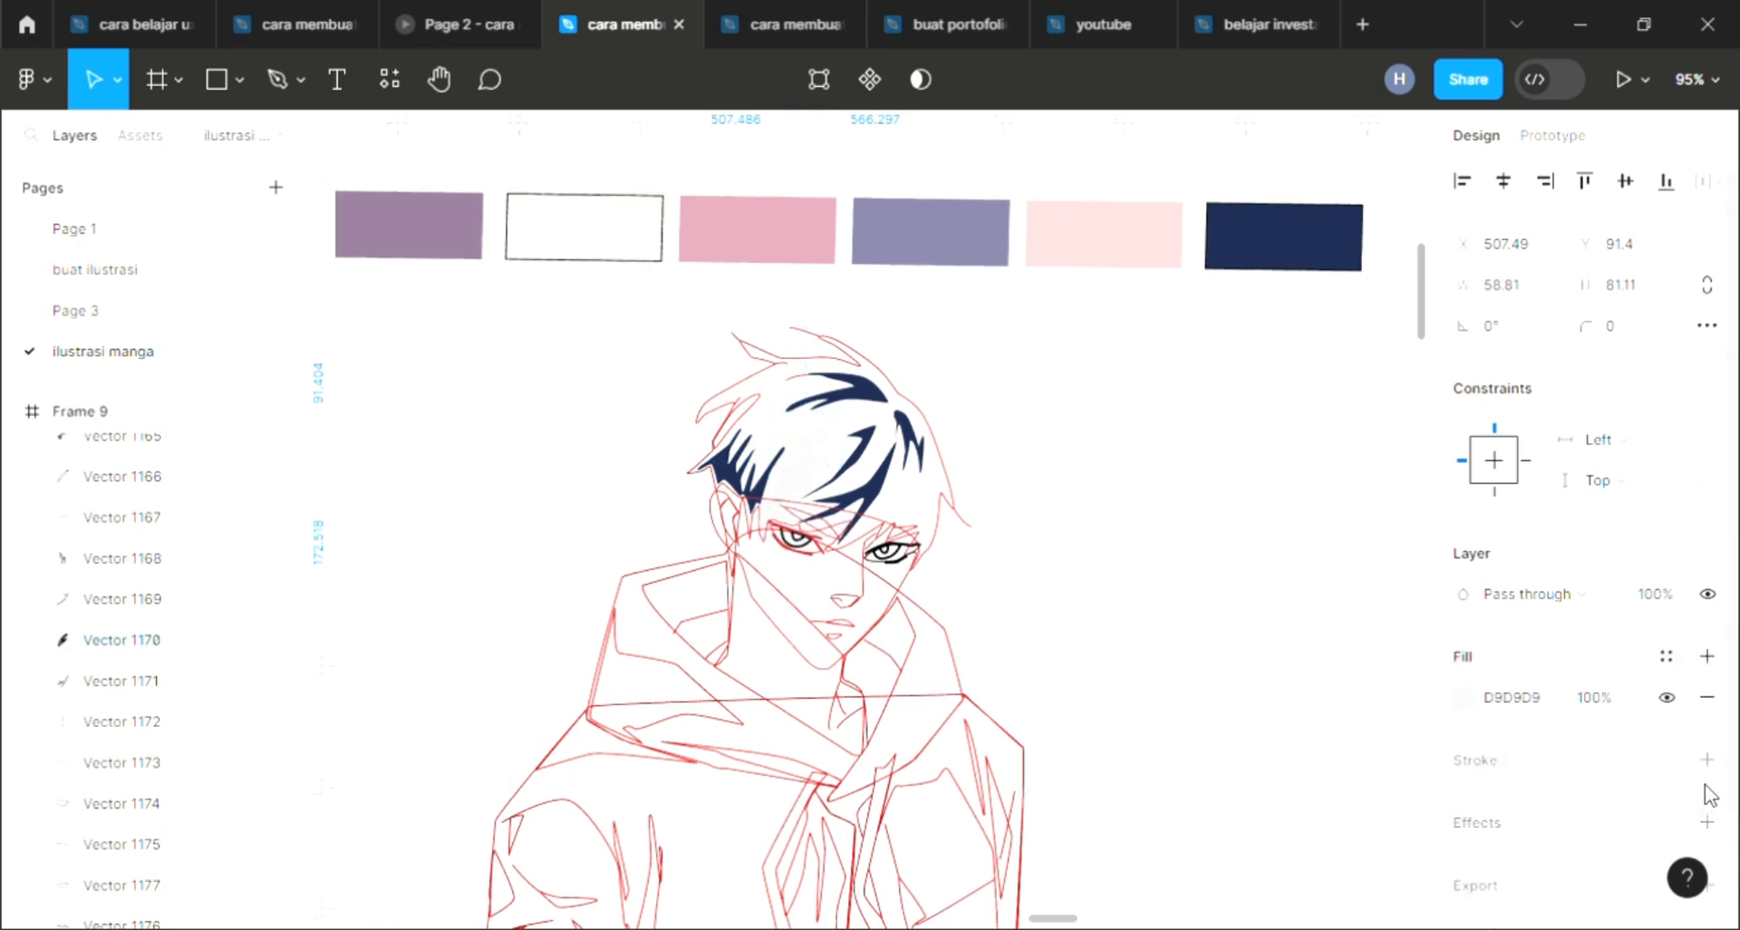
pyautogui.press('i')
pyautogui.click(1311, 239)
pyautogui.click(1037, 551)
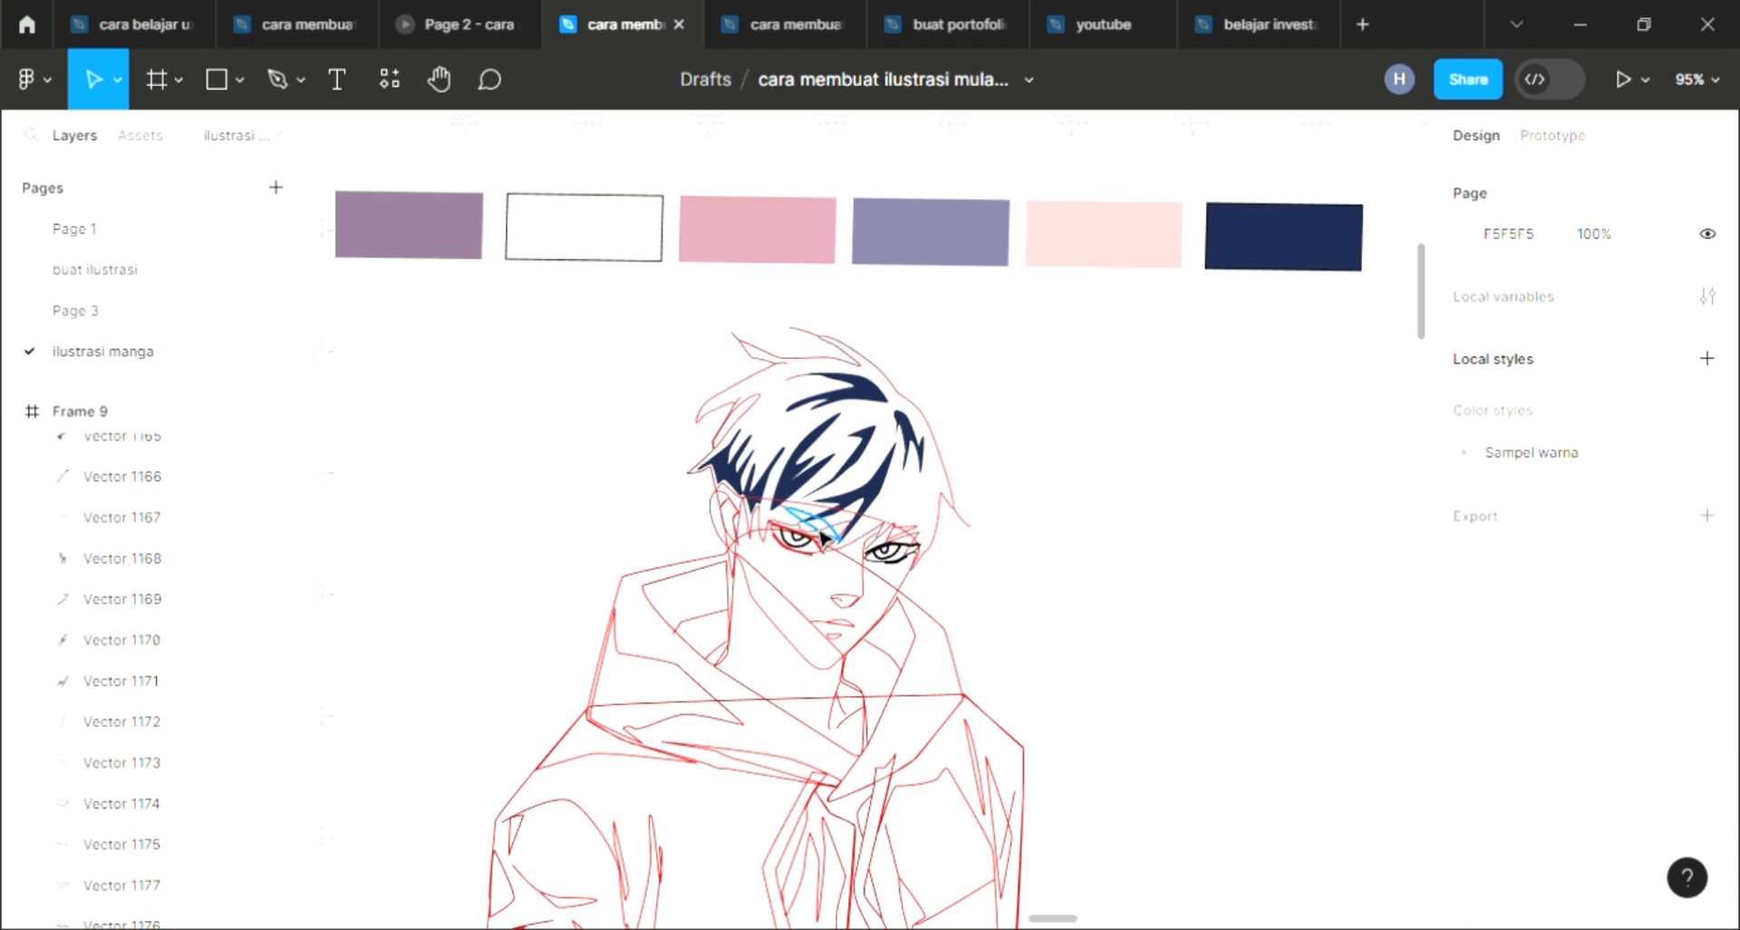
# Step: Fill the forehead shape Vector 1159 with the pale pink DACCCB palette colour and remove its stroke
pyautogui.scroll(2, 824, 545)
pyautogui.click(793, 524)
pyautogui.scroll(-2, 794, 524)
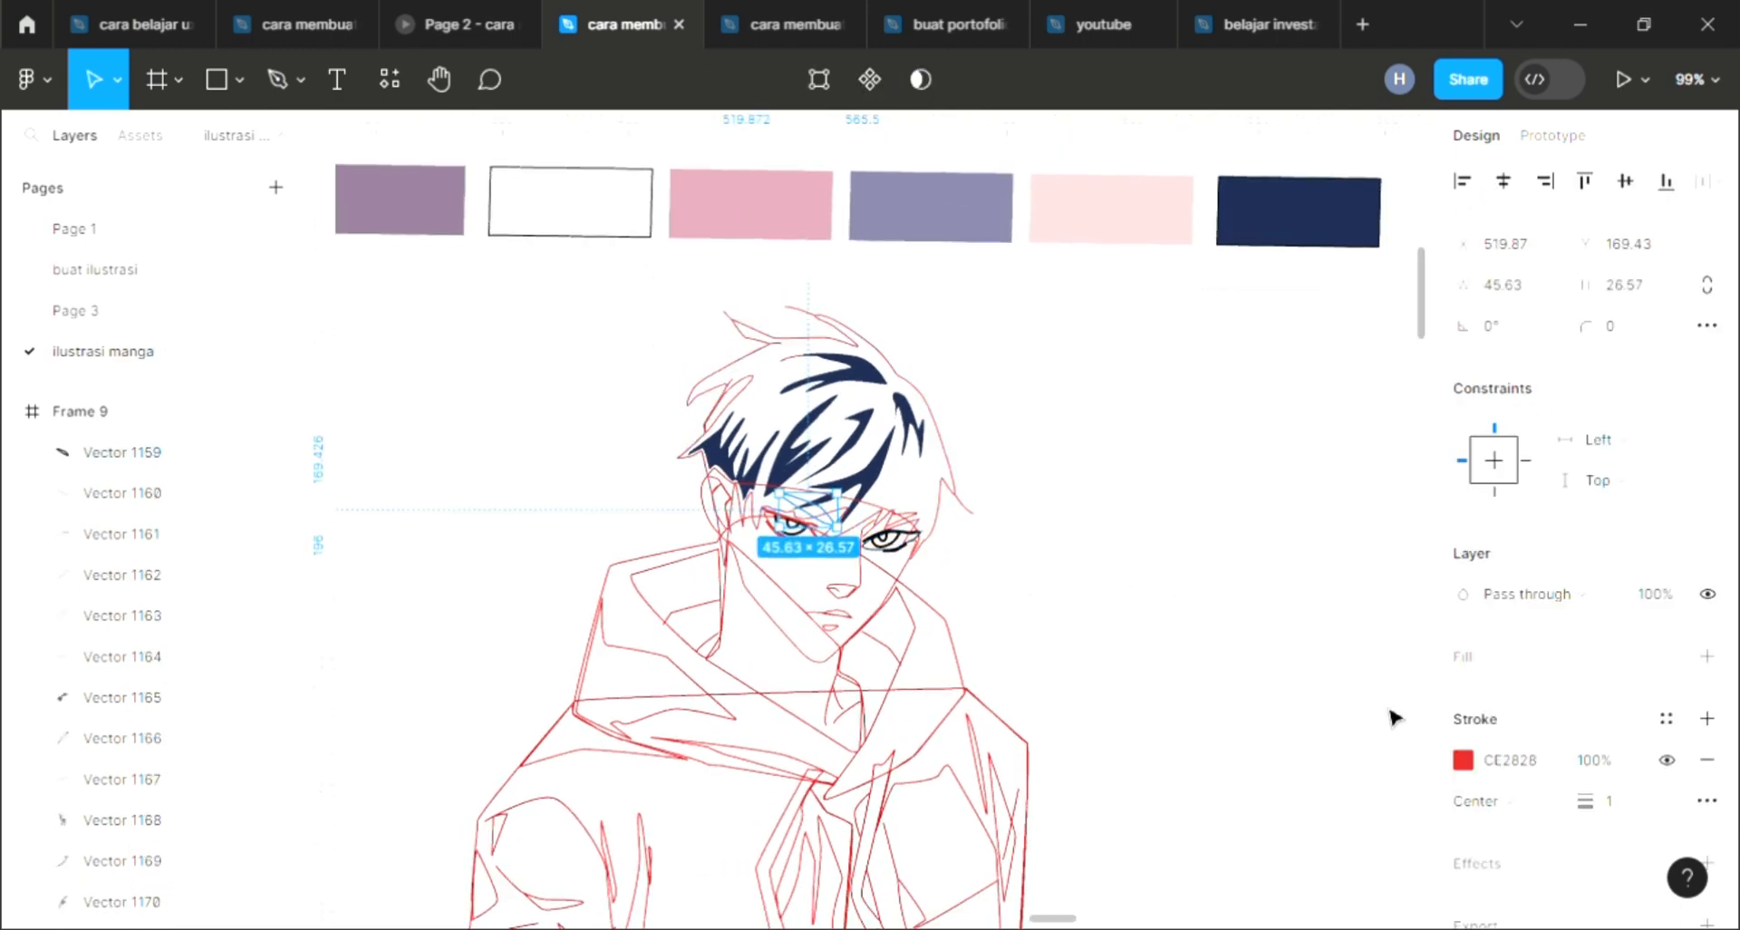
pyautogui.click(1707, 655)
pyautogui.click(1708, 800)
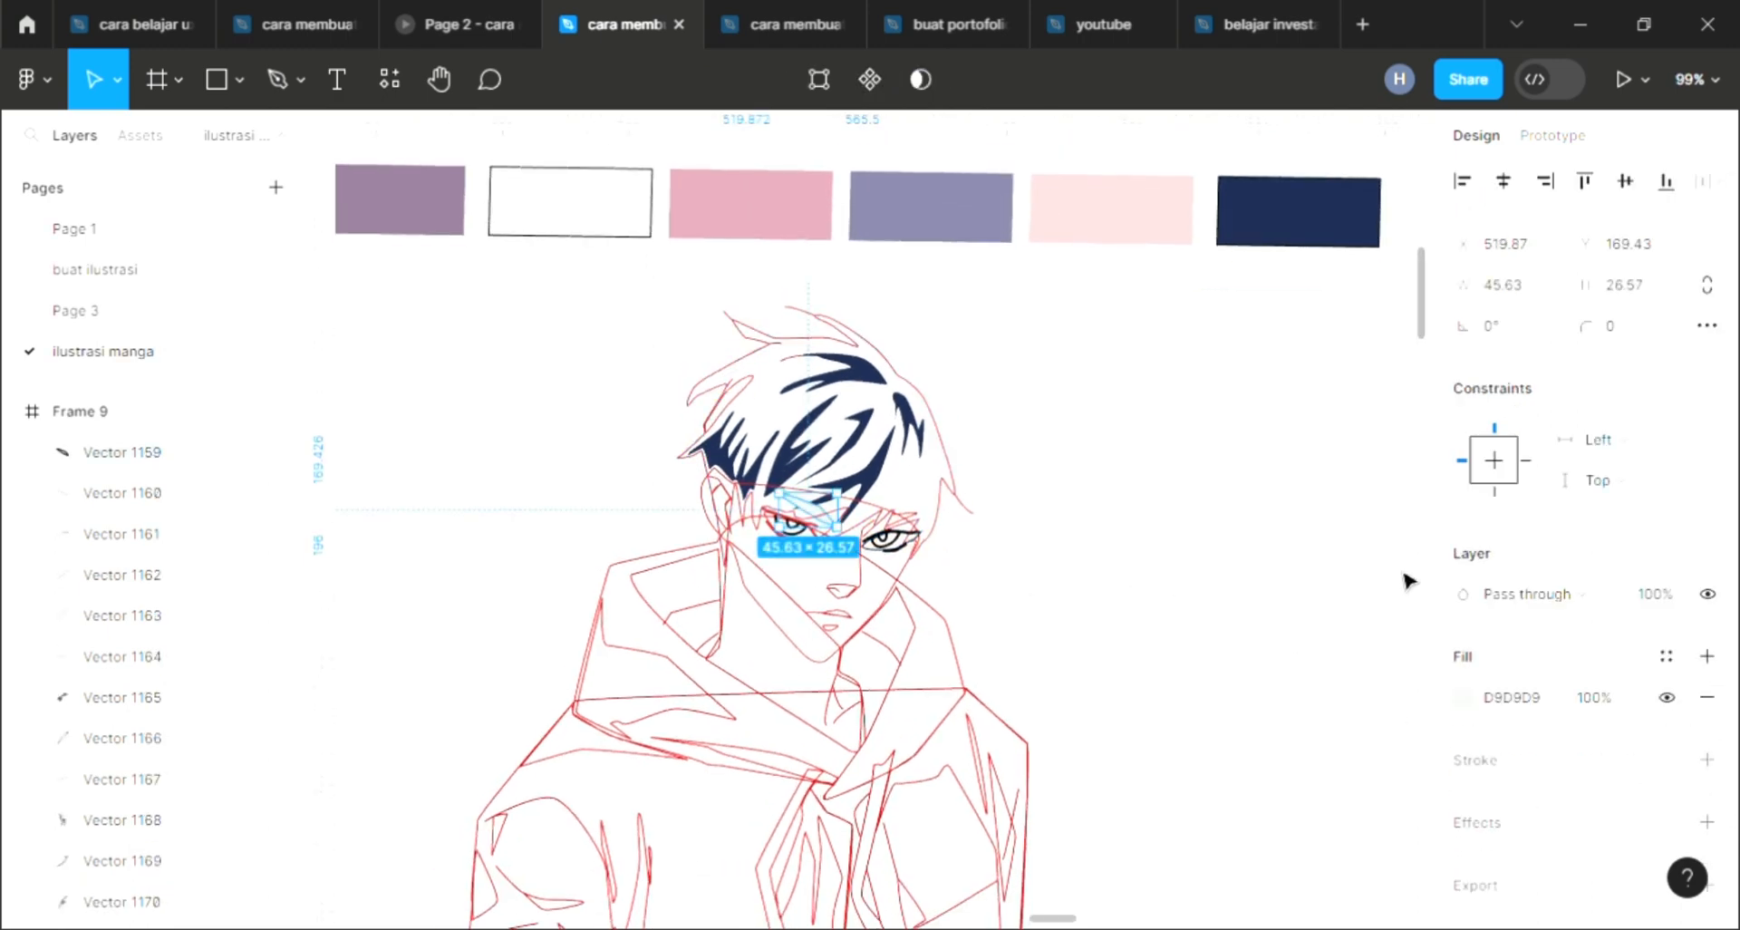
pyautogui.scroll(1, 1402, 585)
pyautogui.press('i')
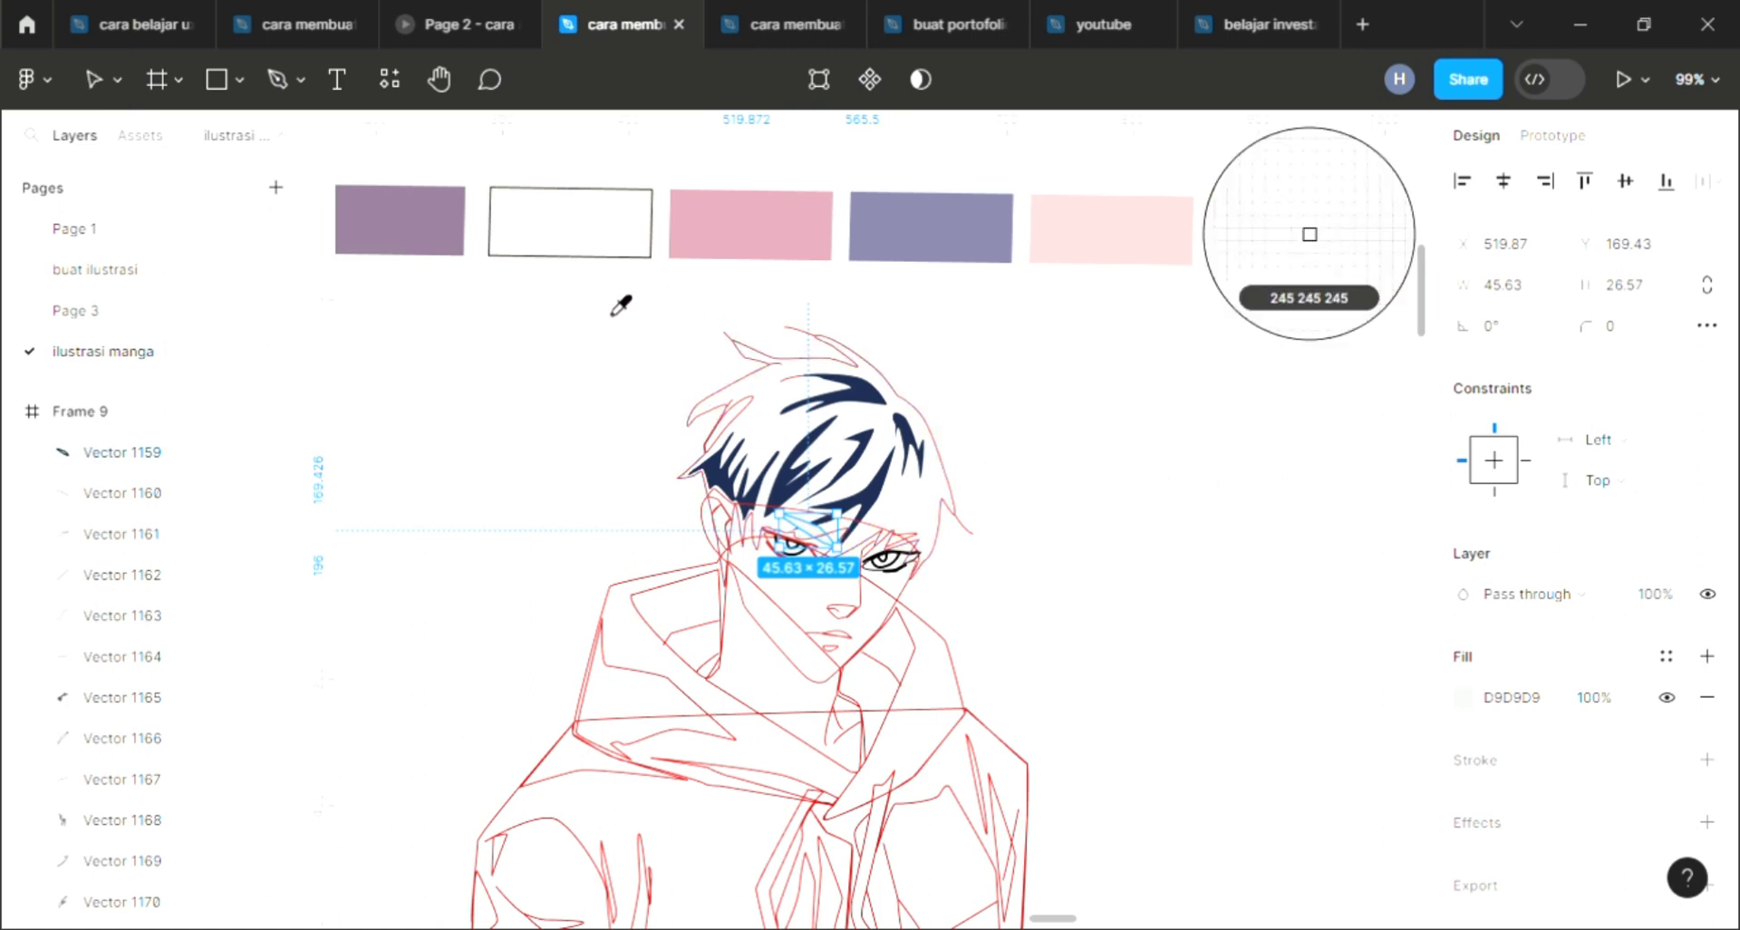
pyautogui.hscroll(-5, 583, 284)
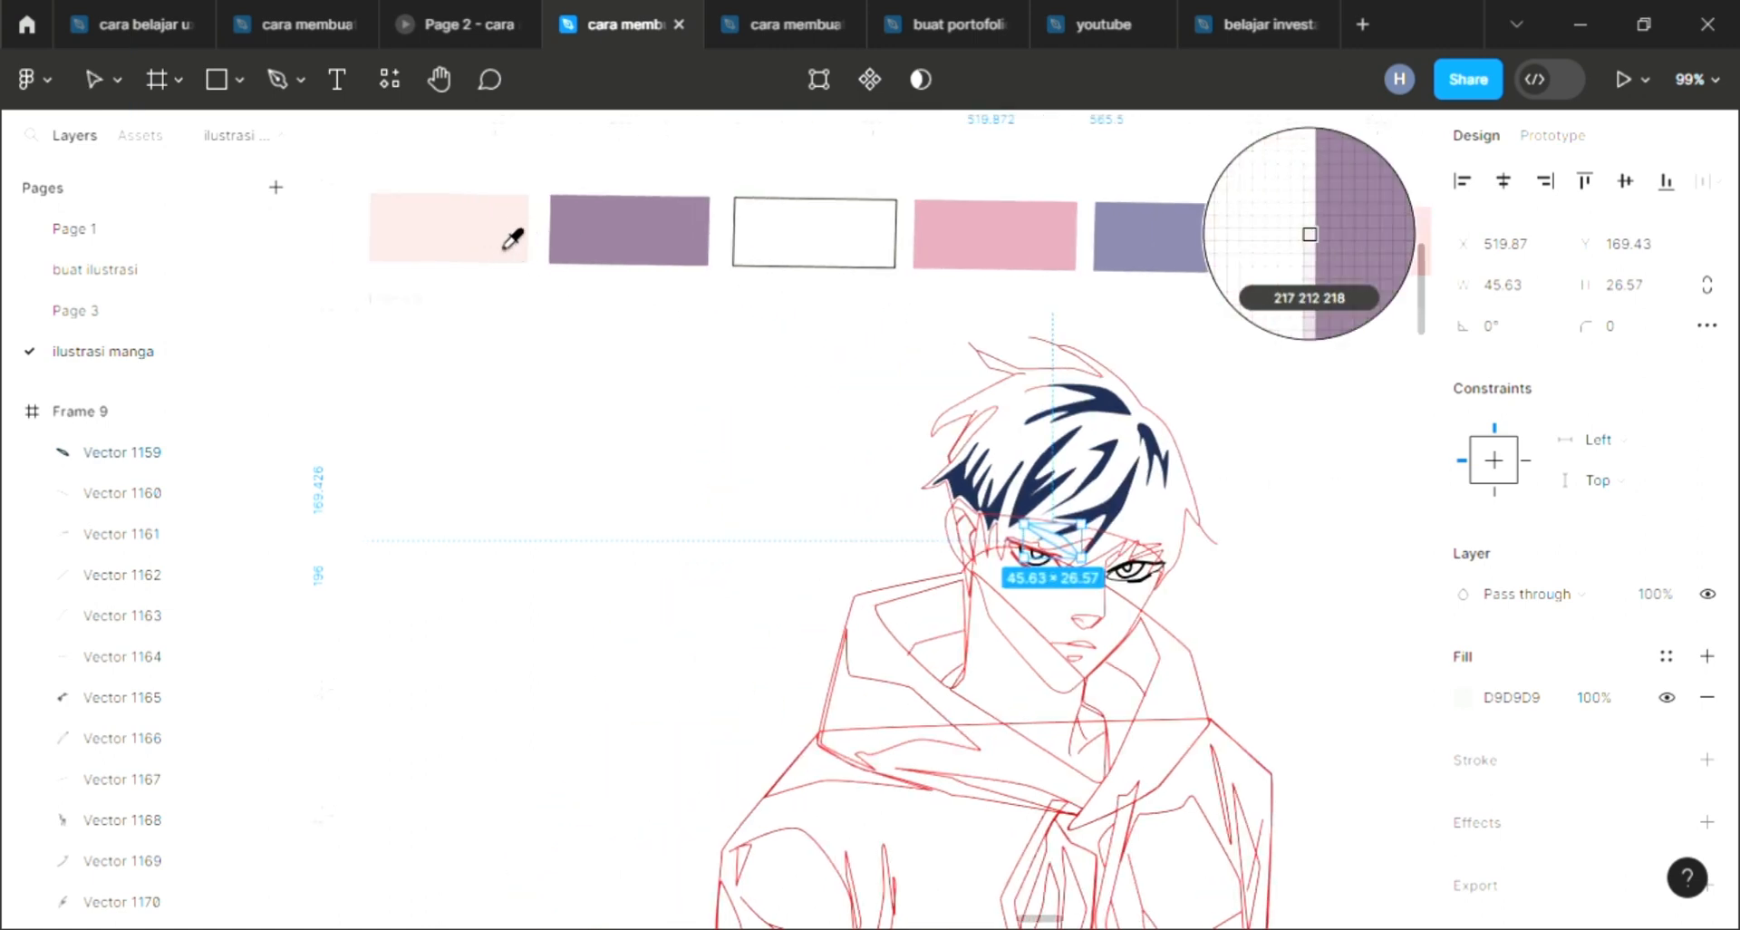
pyautogui.click(474, 248)
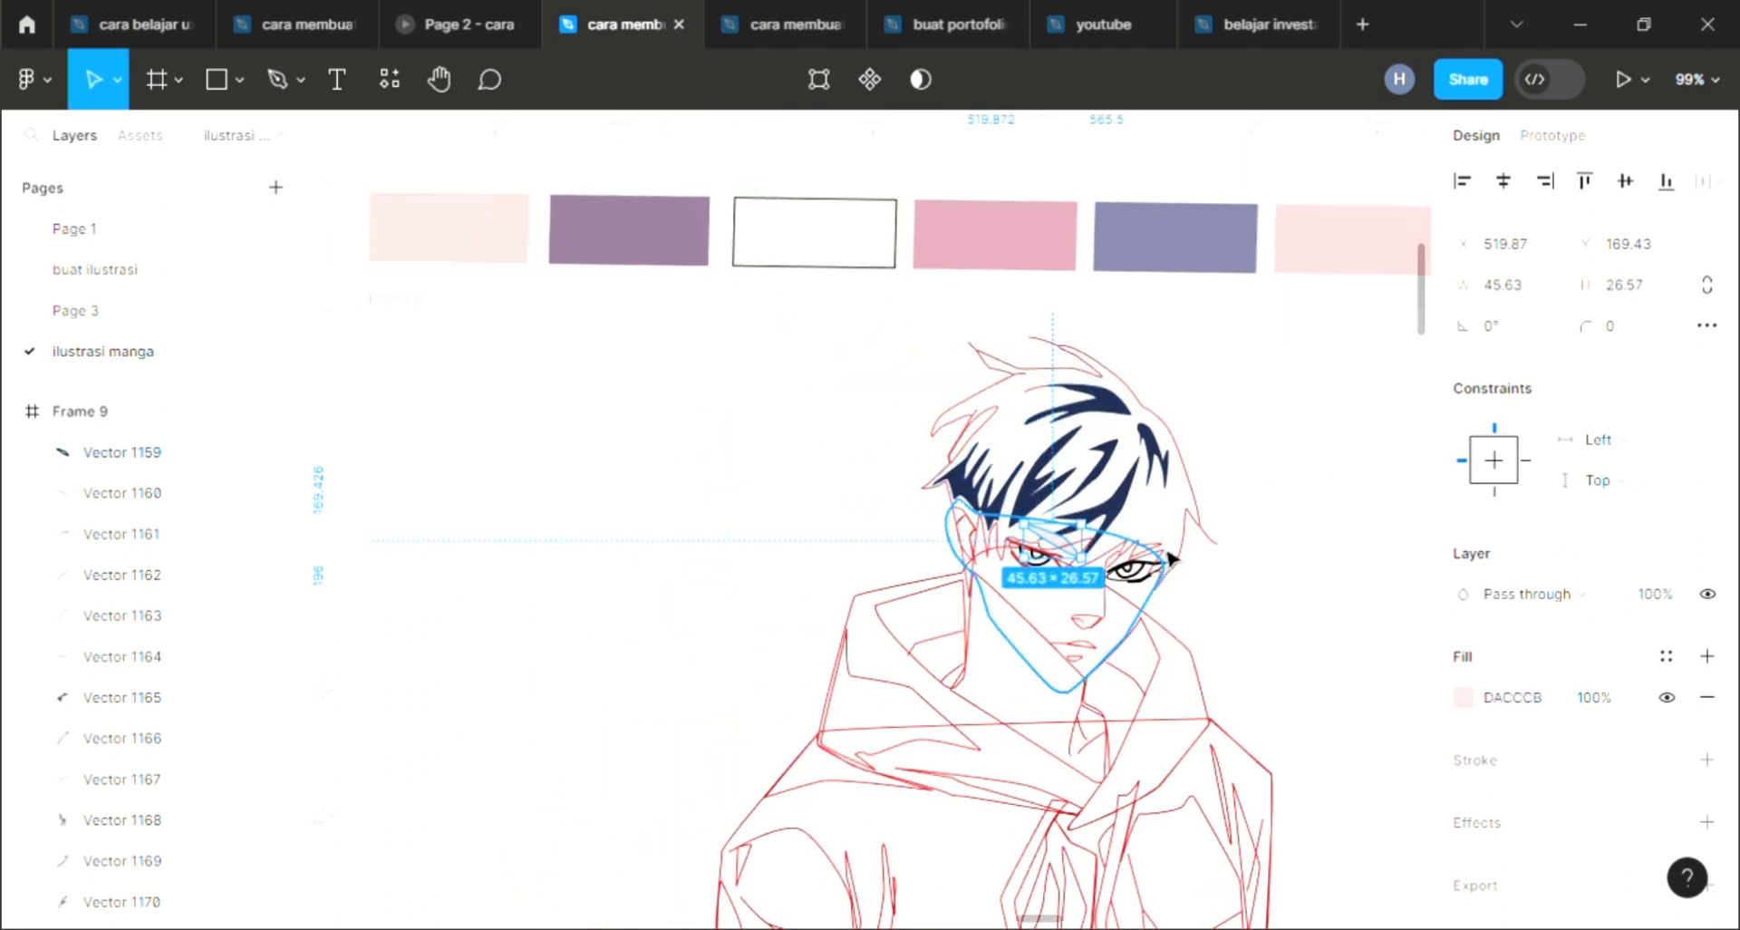
# Step: Replace the stroke of the slanted side strand Vector 1166 with a fill sampled from the navy hair, 1C2A4C
pyautogui.click(986, 425)
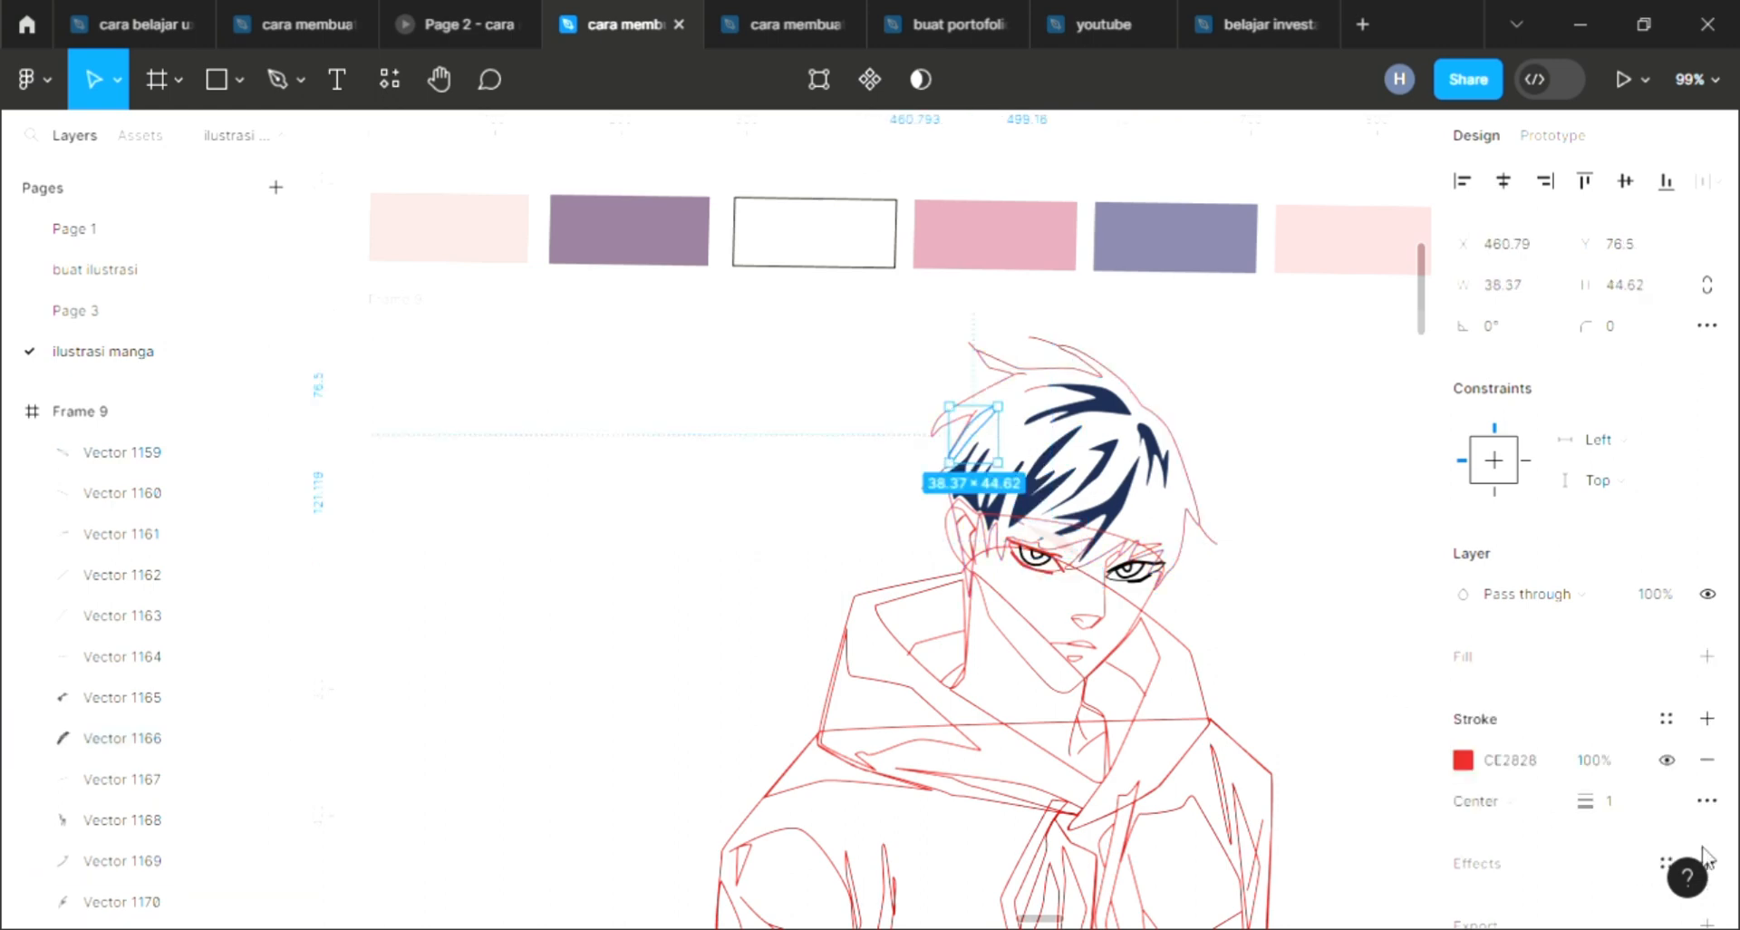
pyautogui.click(1704, 656)
pyautogui.click(1707, 797)
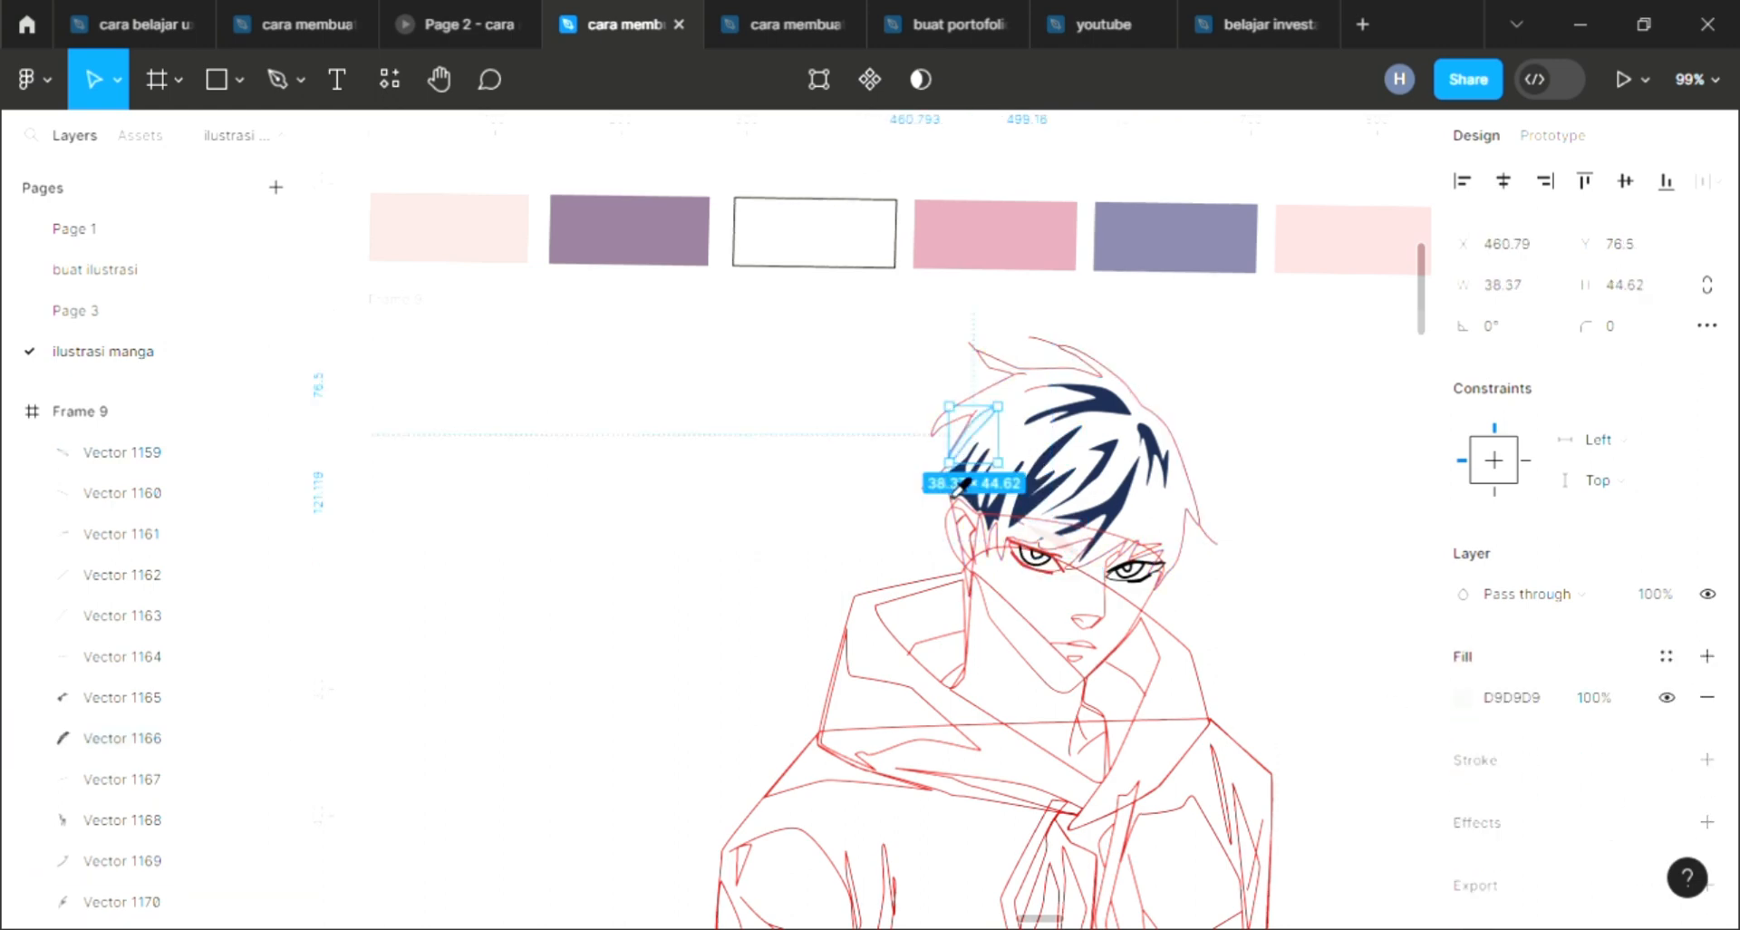
pyautogui.press('i')
pyautogui.click(1119, 430)
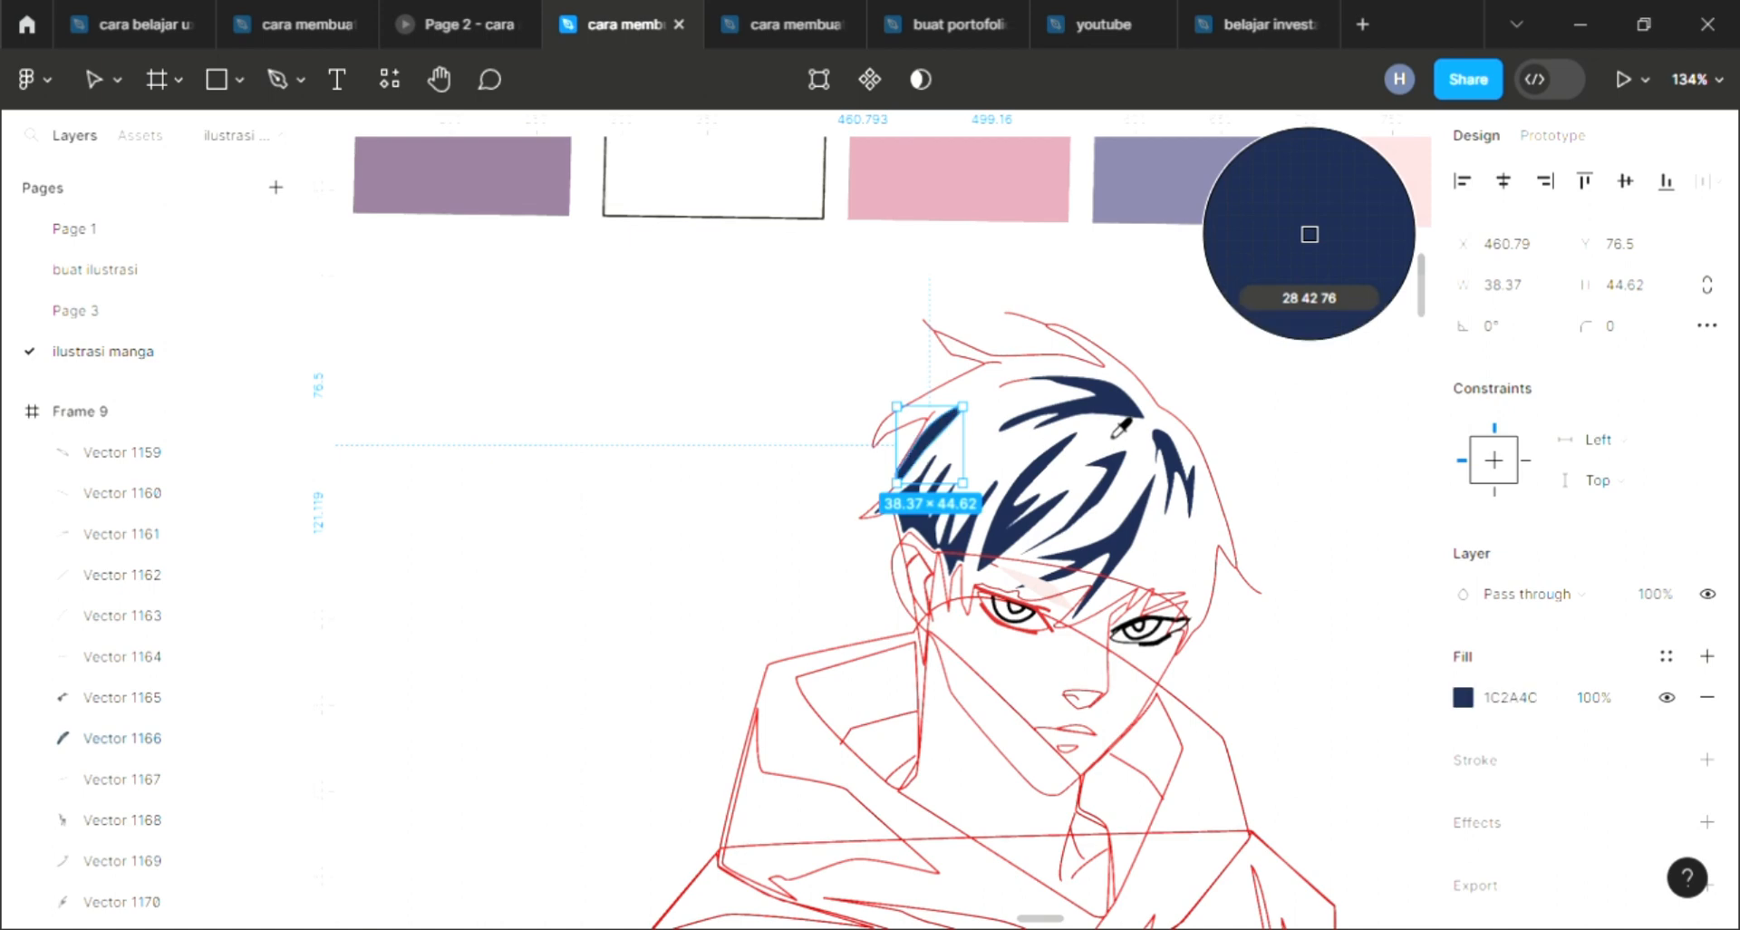
# Step: Fill the small zigzag Vector 1161 above the right-hand eye with purple 89728C and remove its stroke
pyautogui.click(1196, 528)
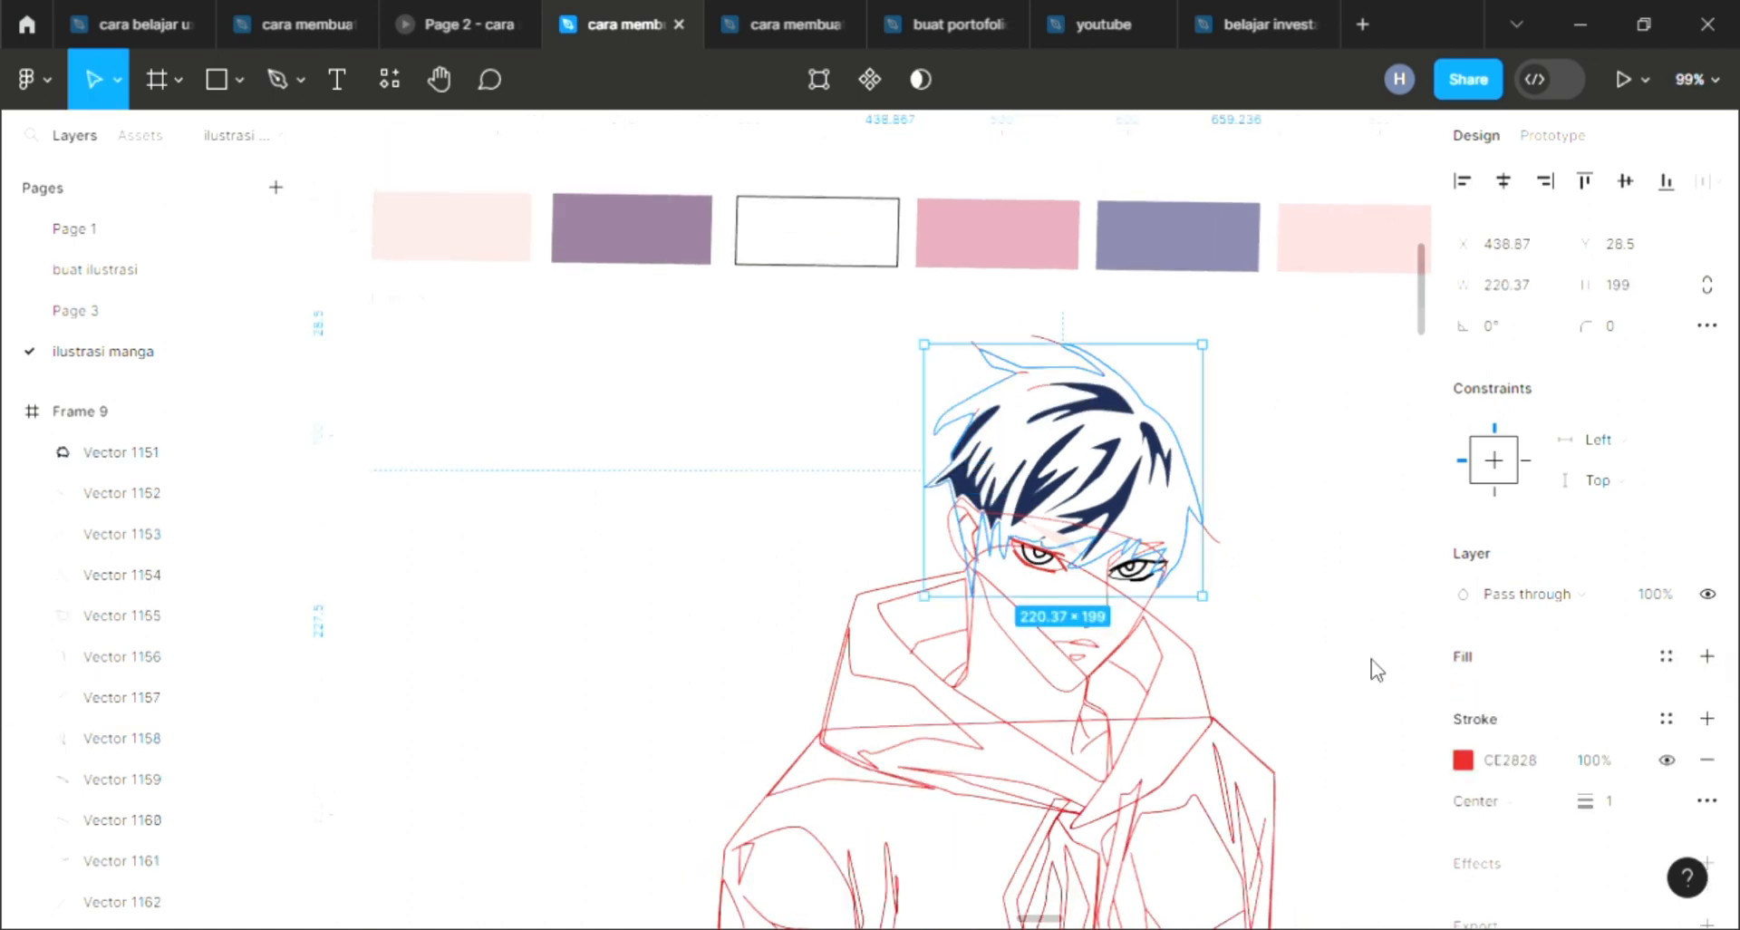
pyautogui.click(1149, 548)
pyautogui.click(1707, 657)
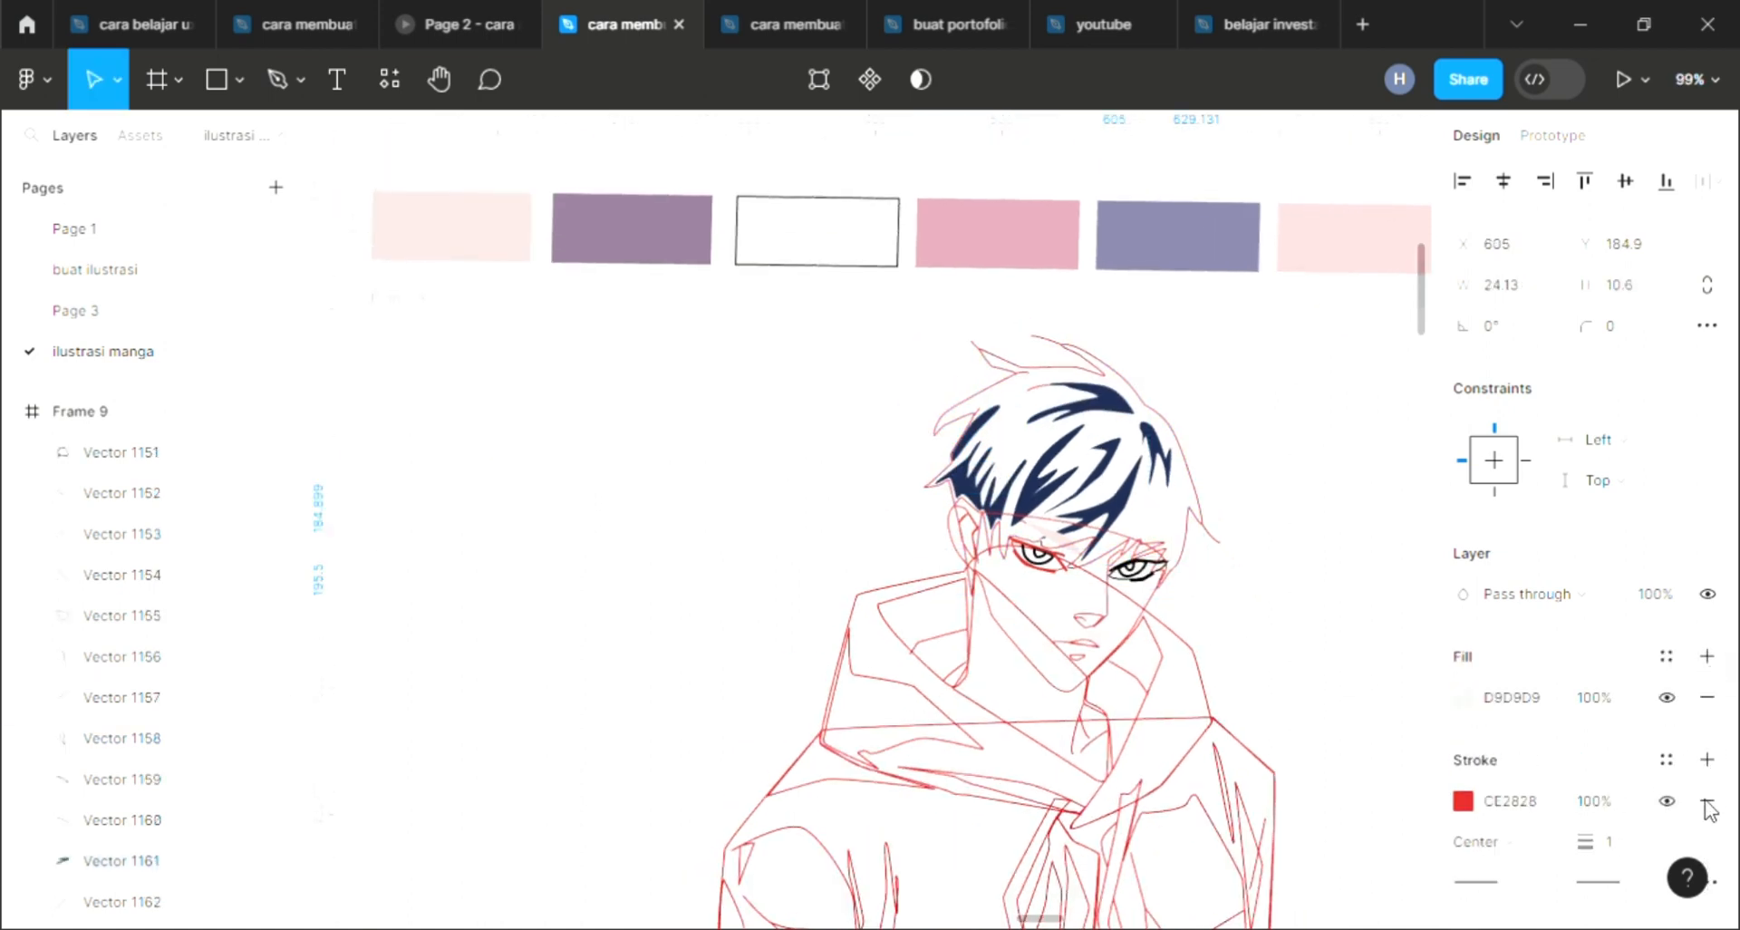
pyautogui.click(1706, 801)
pyautogui.press('i')
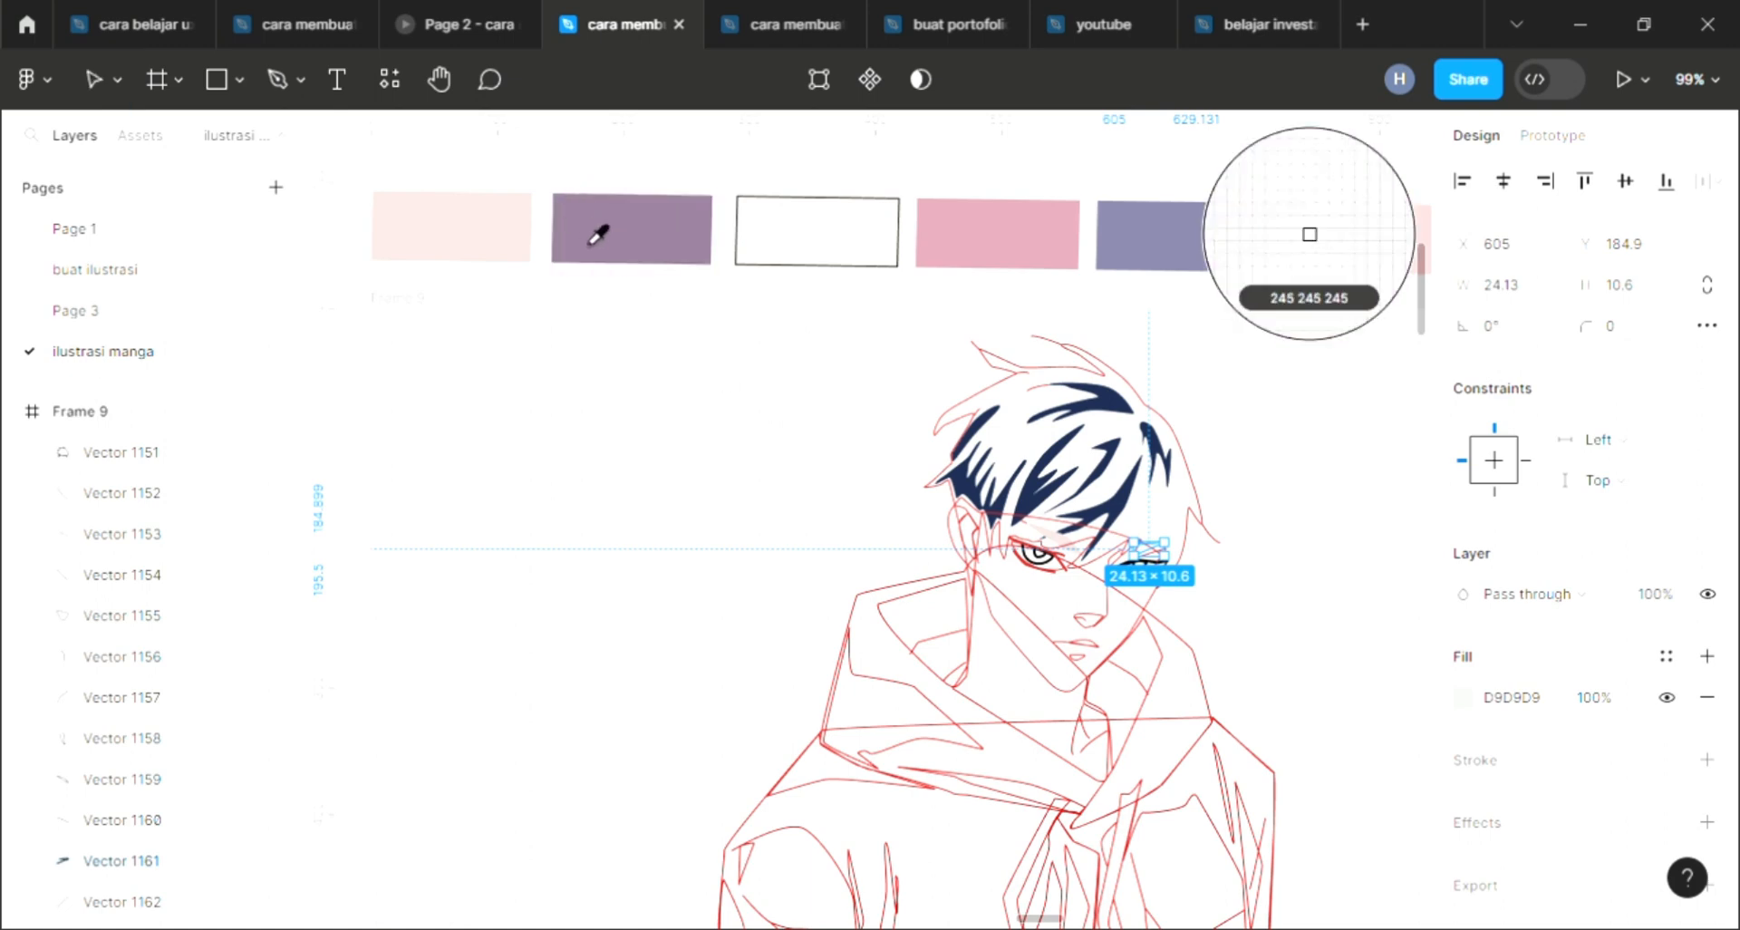
pyautogui.click(595, 232)
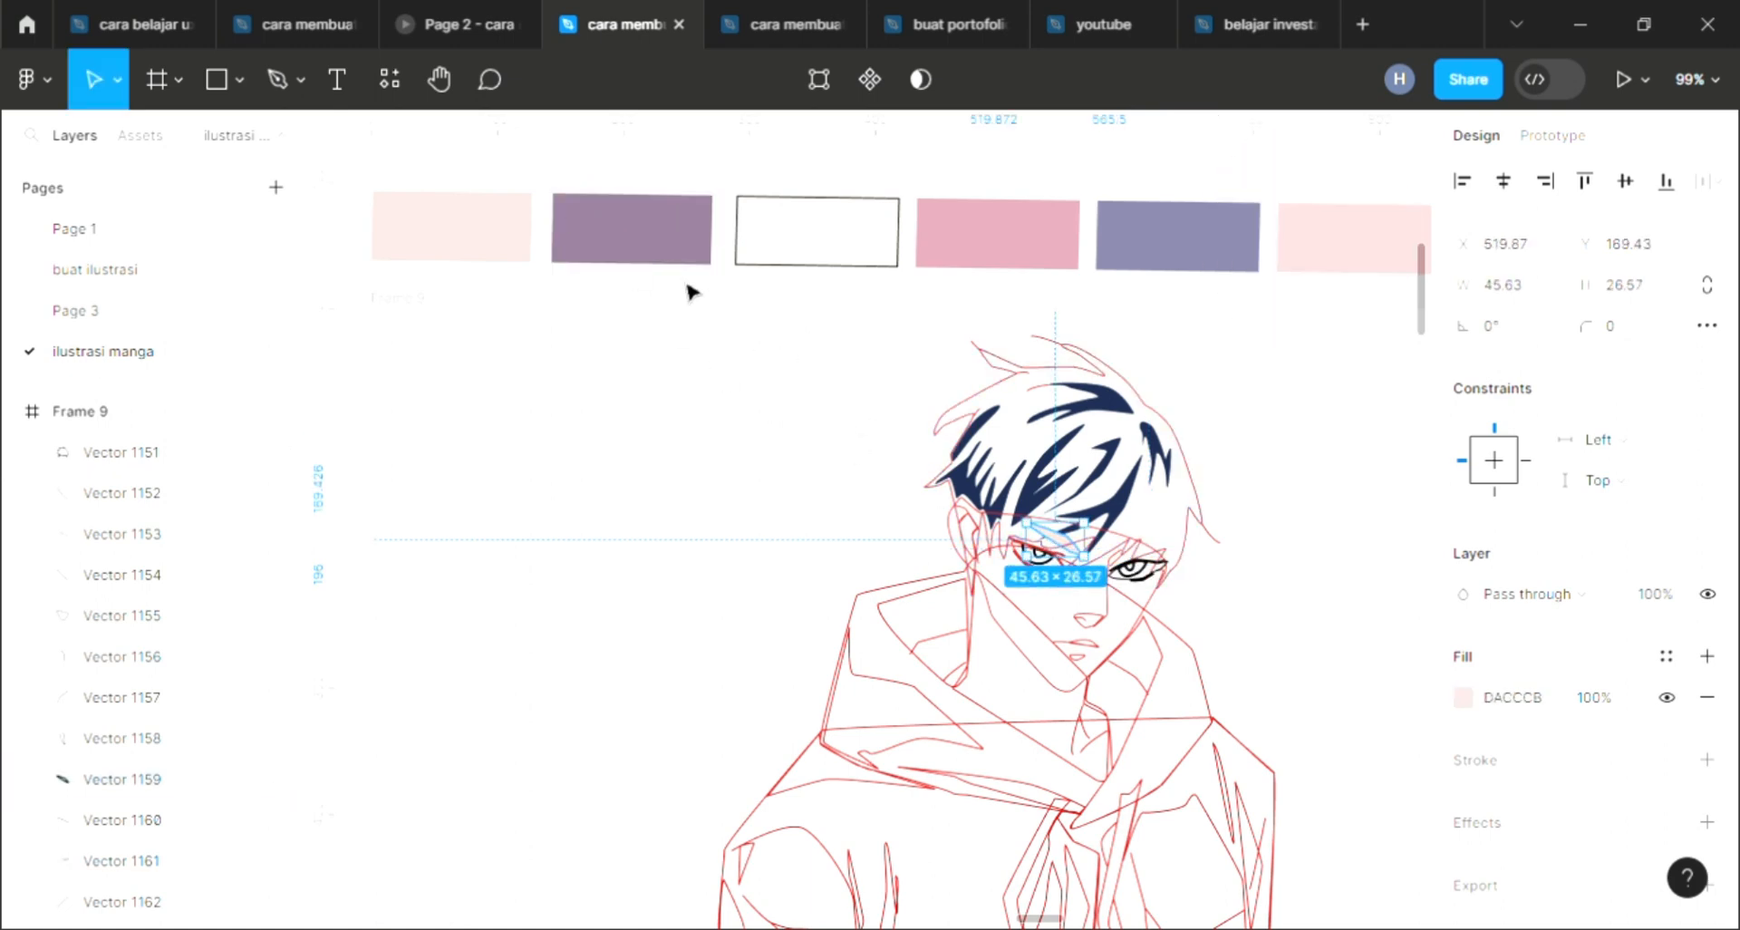
# Step: Add a black stroke of width 1 to the small zigzag above the right-hand eye and remove its fill
pyautogui.press('i')
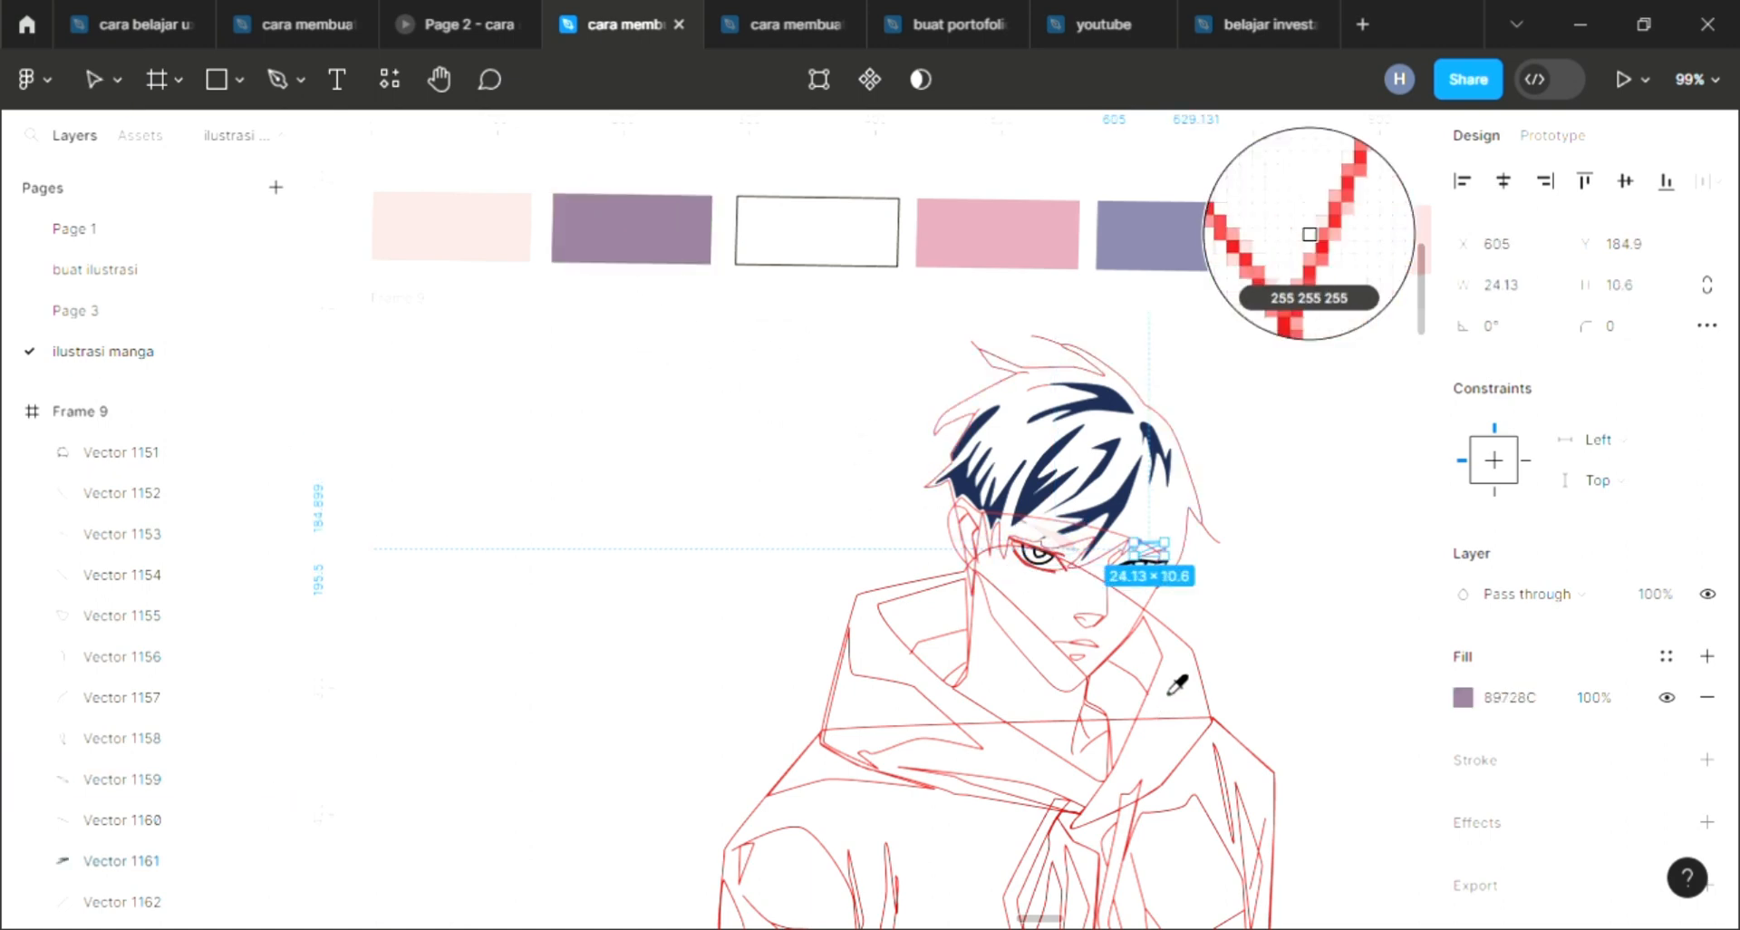
pyautogui.scroll(6, 1178, 652)
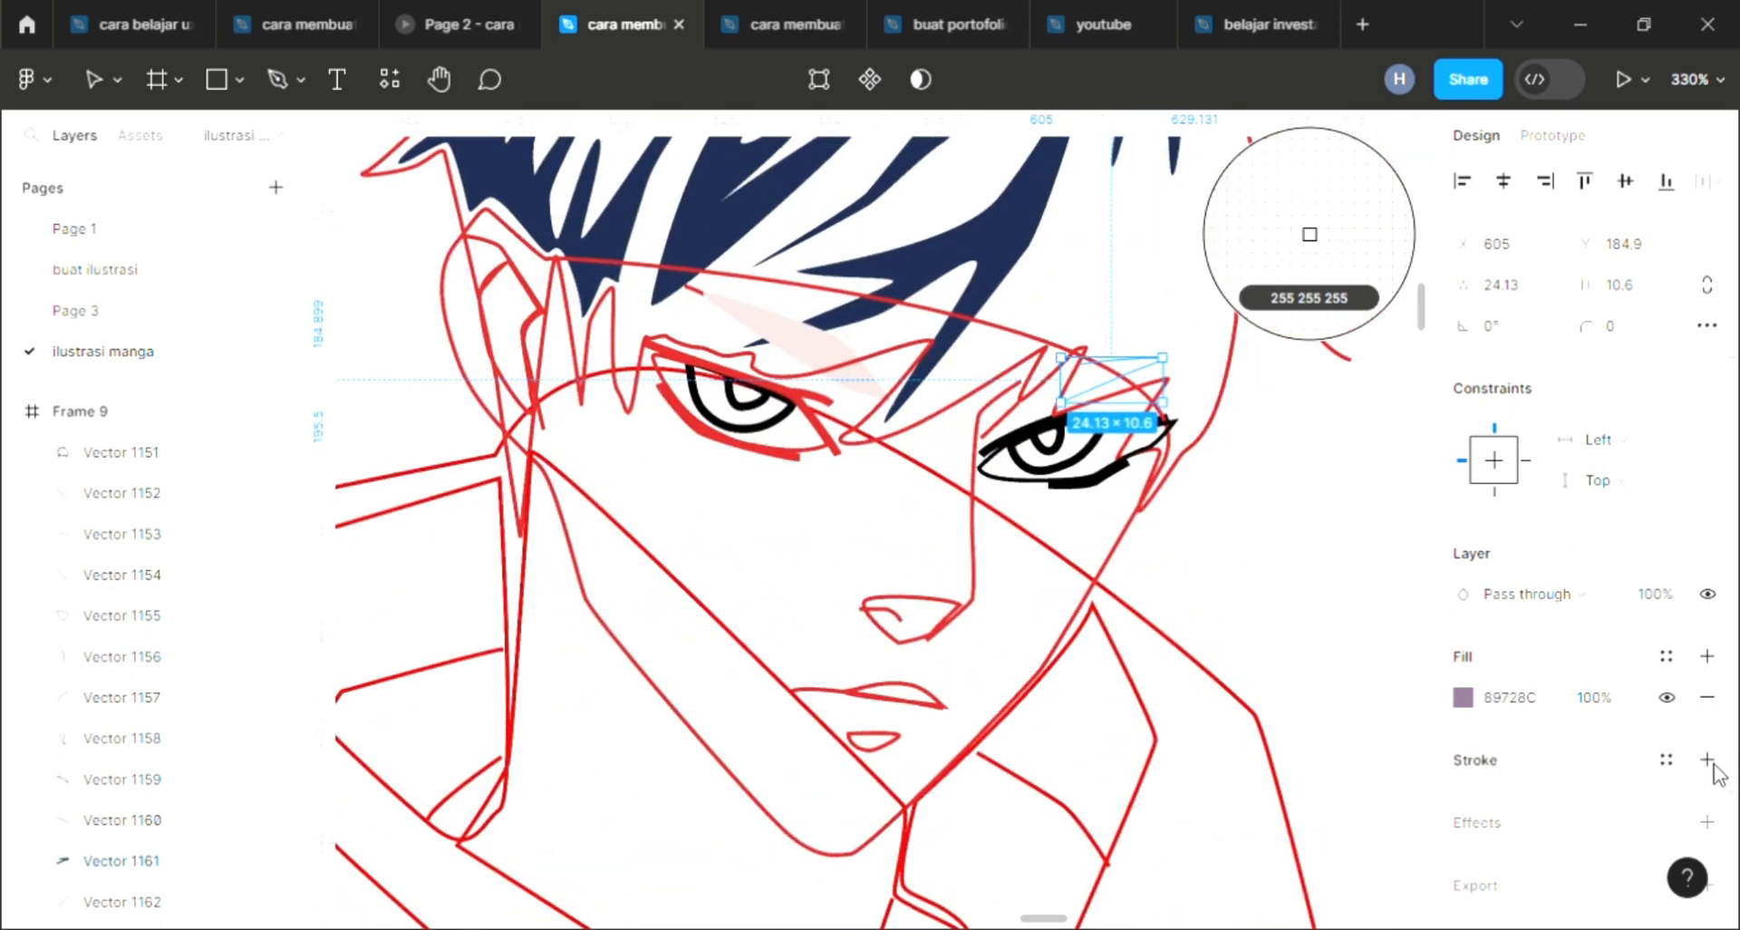
pyautogui.click(1706, 760)
pyautogui.scroll(3, 1109, 399)
pyautogui.press('p')
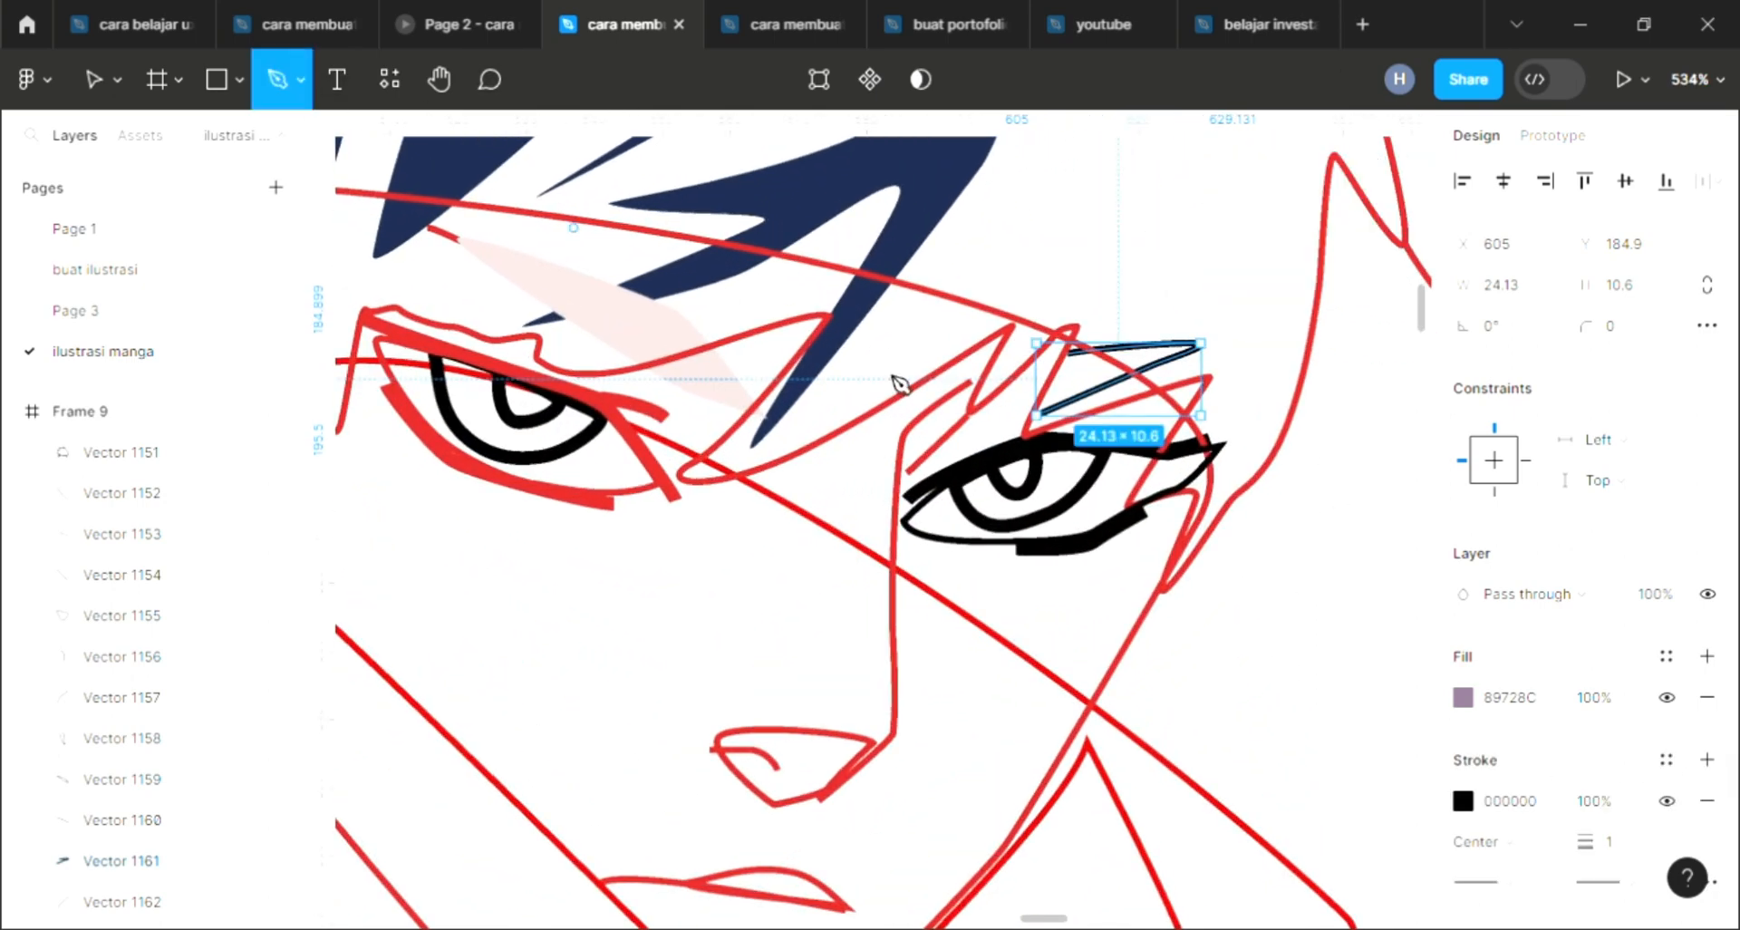
pyautogui.scroll(-6, 834, 457)
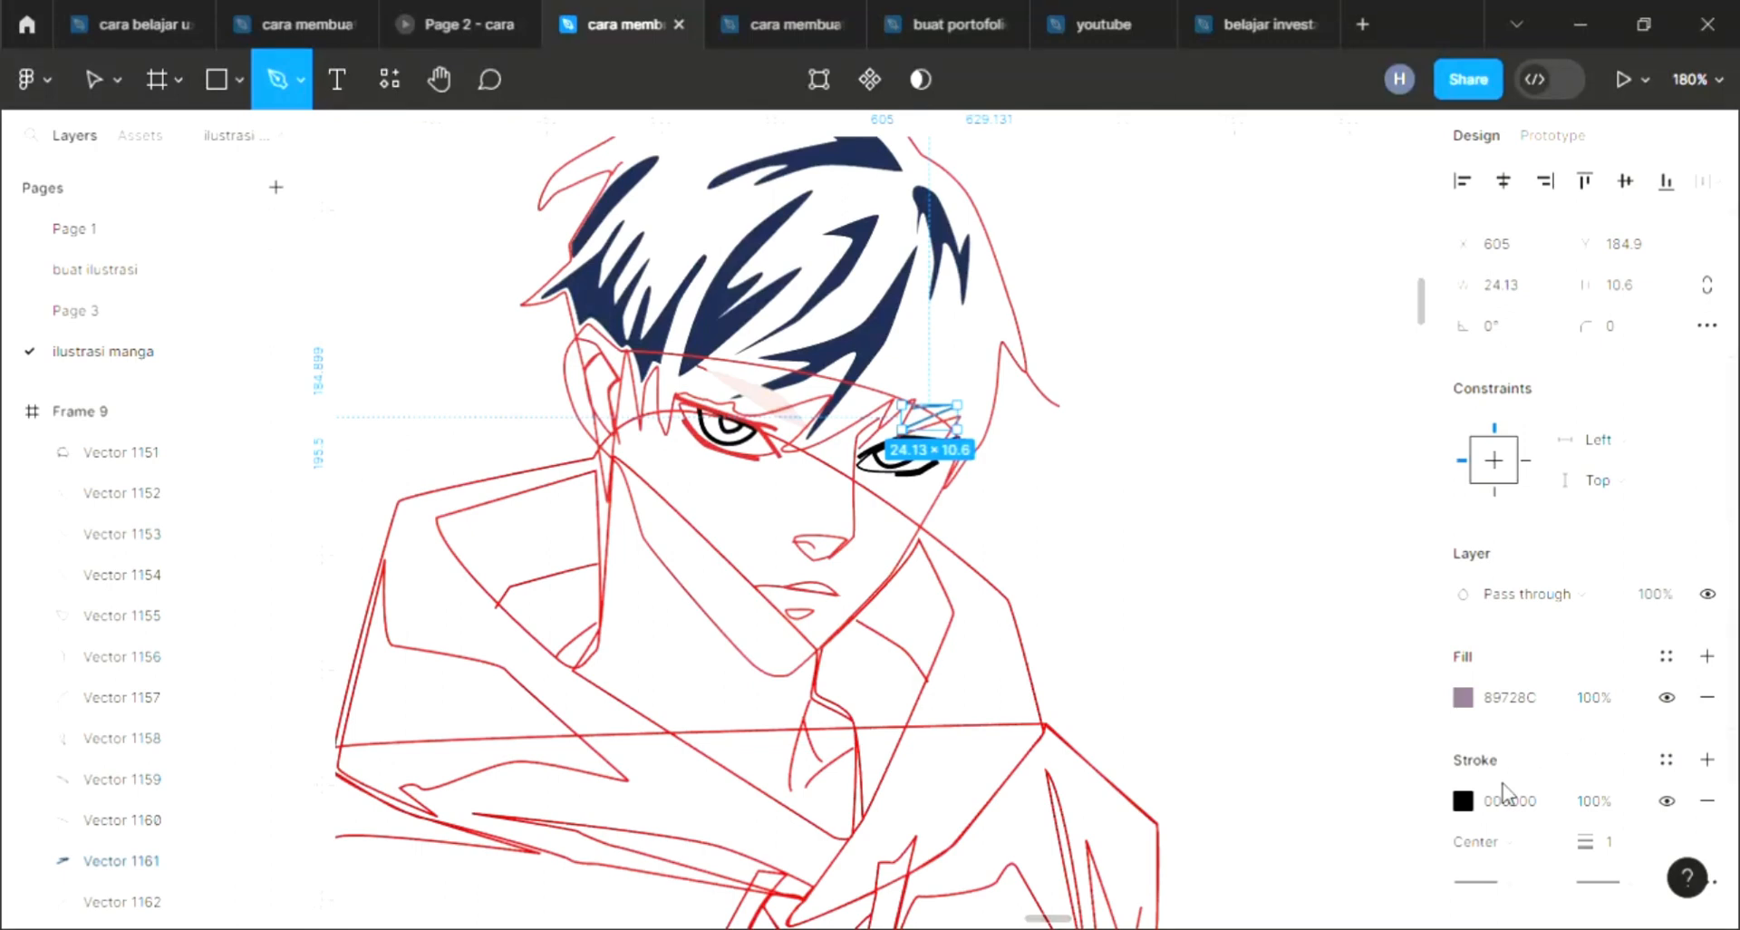
pyautogui.click(1706, 697)
# Step: Recolour the zigzag's stroke with the palette's purple, RGB 137 114 140, and deselect it
pyautogui.click(1463, 759)
pyautogui.scroll(-4, 569, 341)
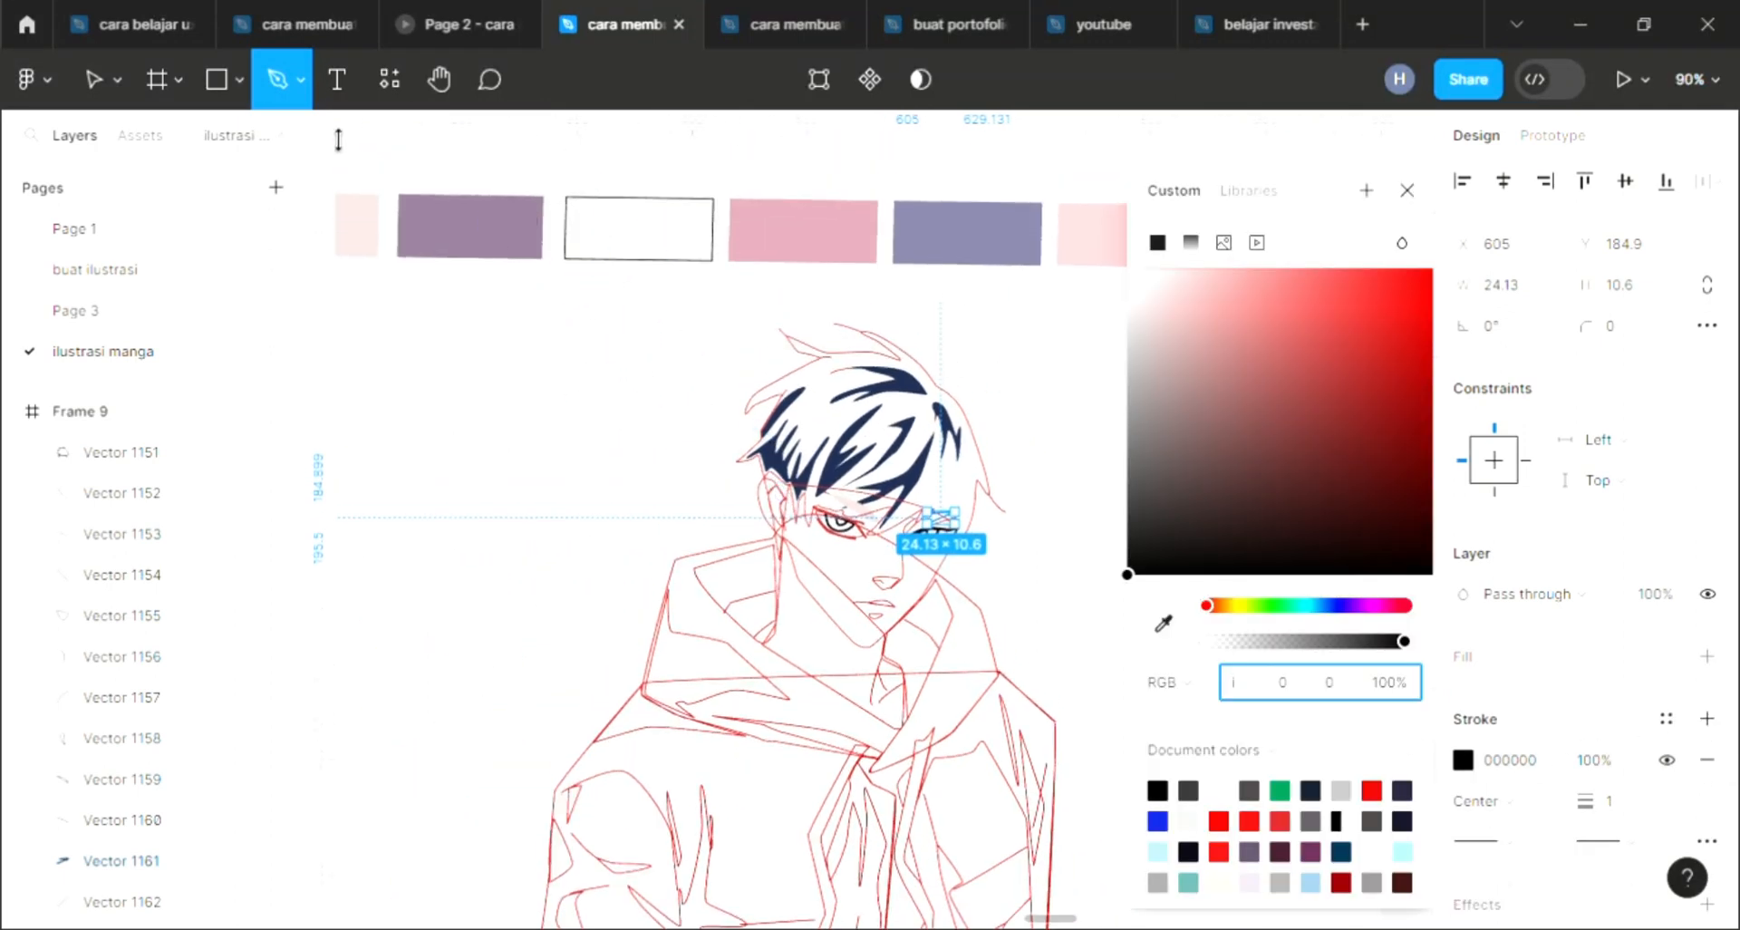
pyautogui.click(94, 79)
pyautogui.press('i')
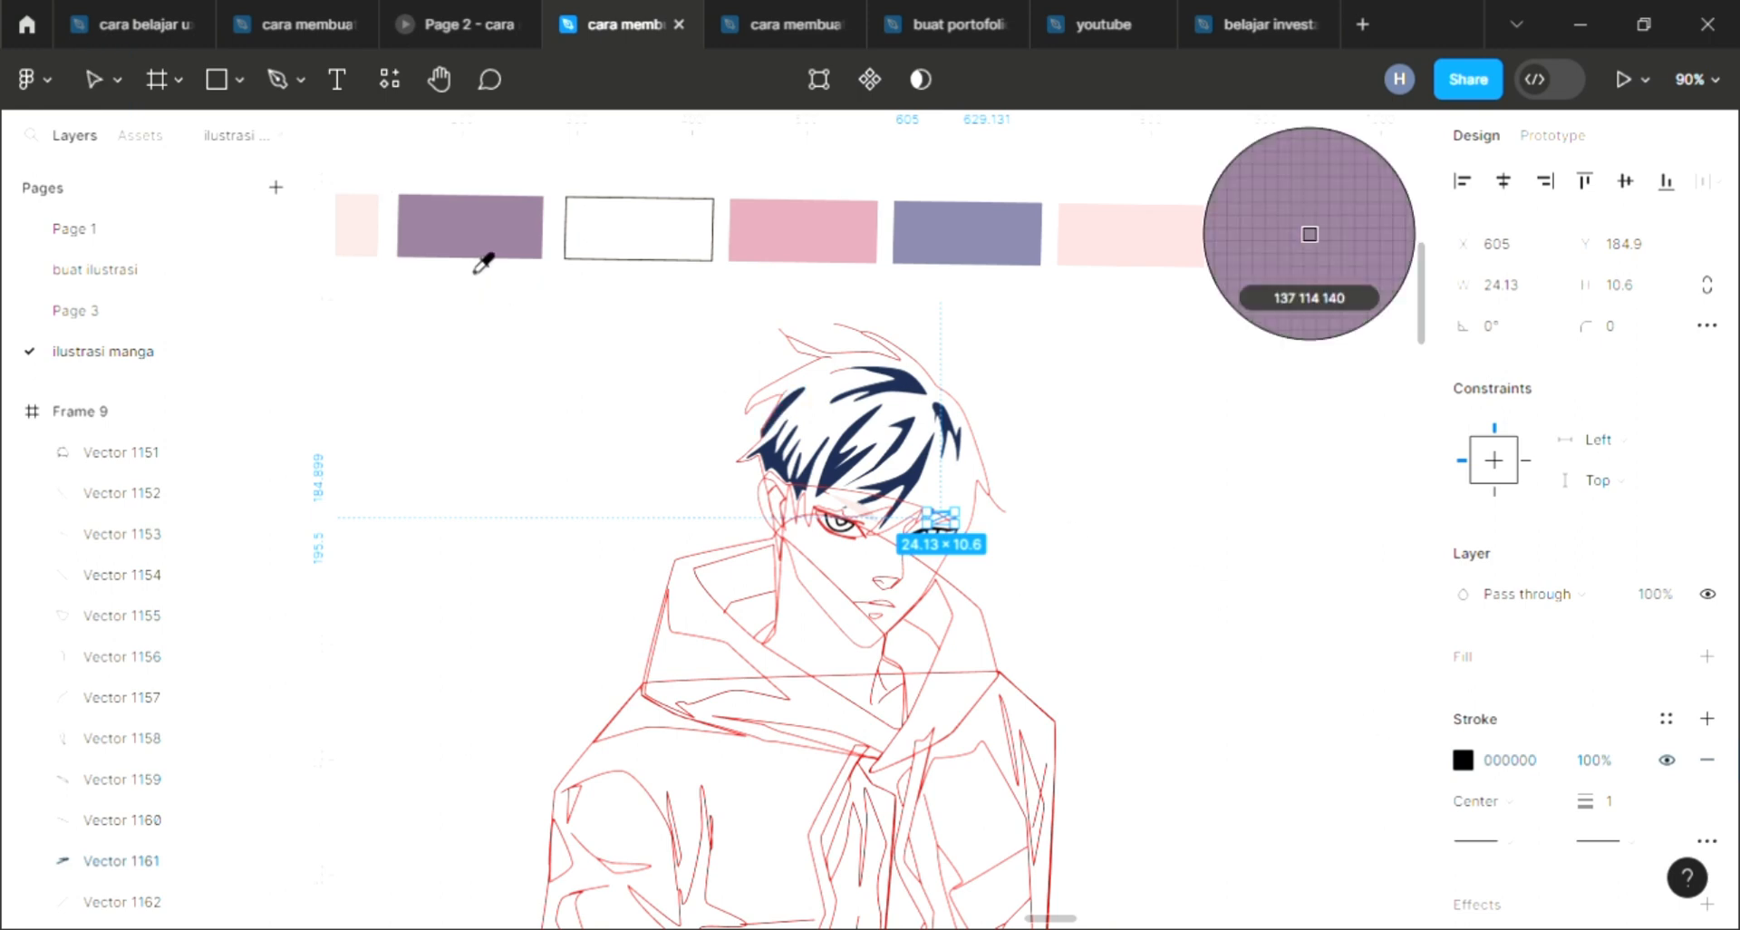
pyautogui.click(478, 252)
pyautogui.click(1084, 613)
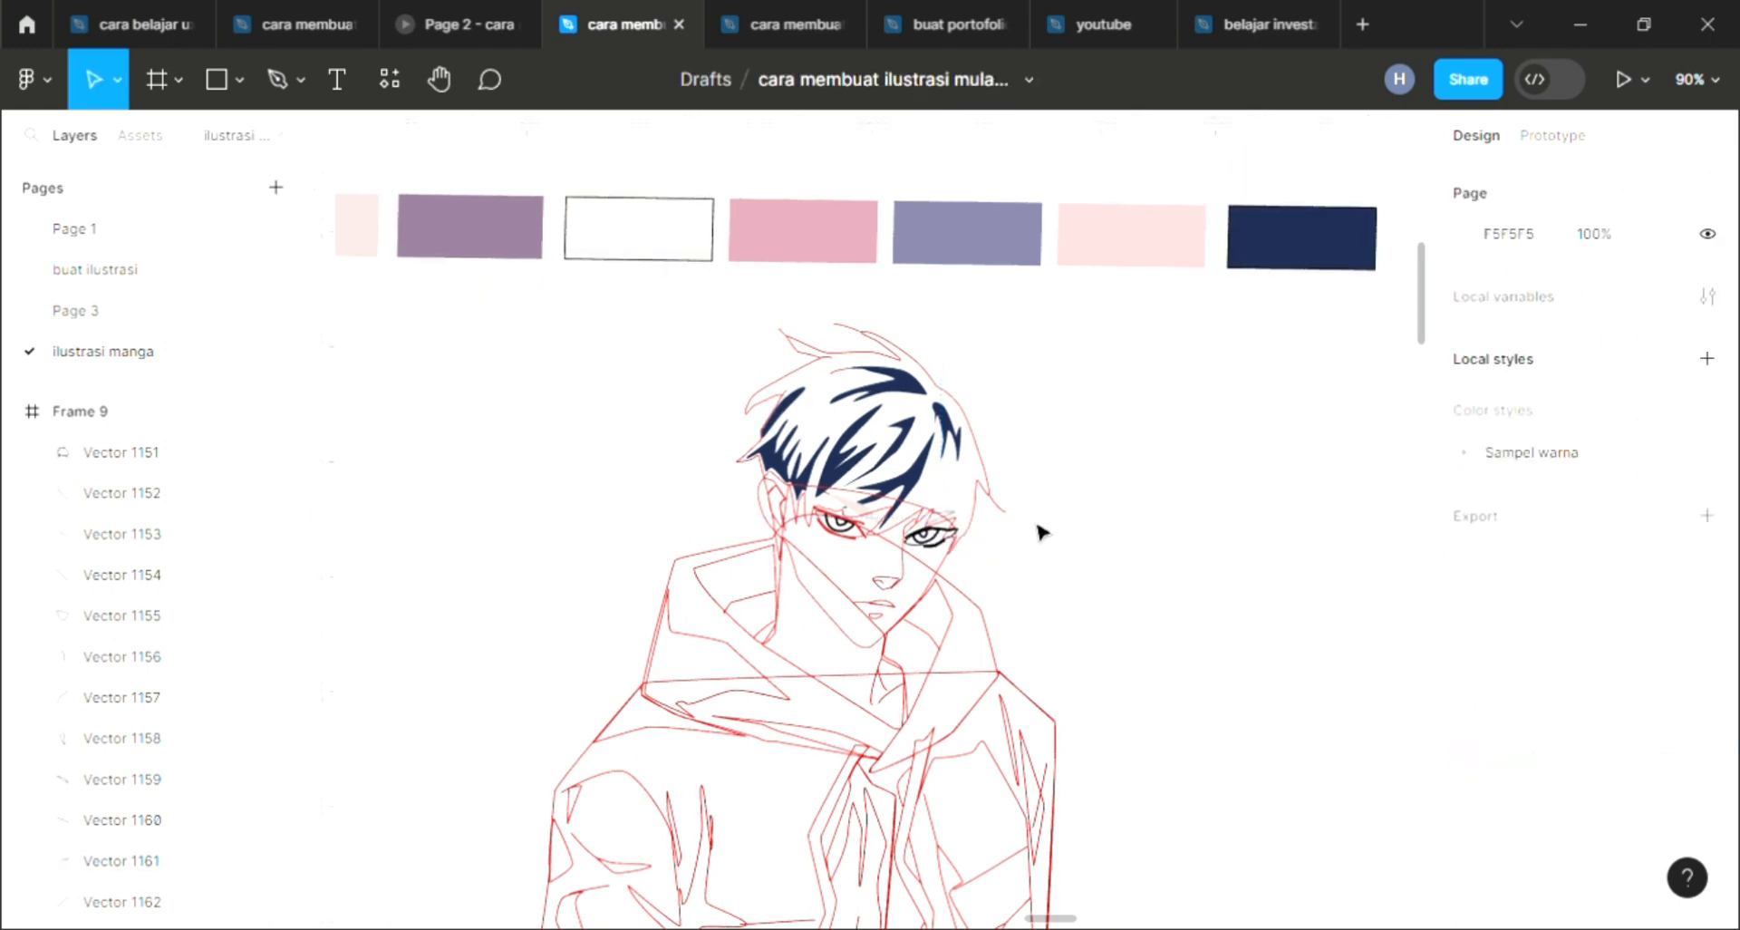
# Step: Change the forehead shape's fill to the palette's purple 89728C
pyautogui.click(861, 519)
pyautogui.press('i')
pyautogui.click(494, 263)
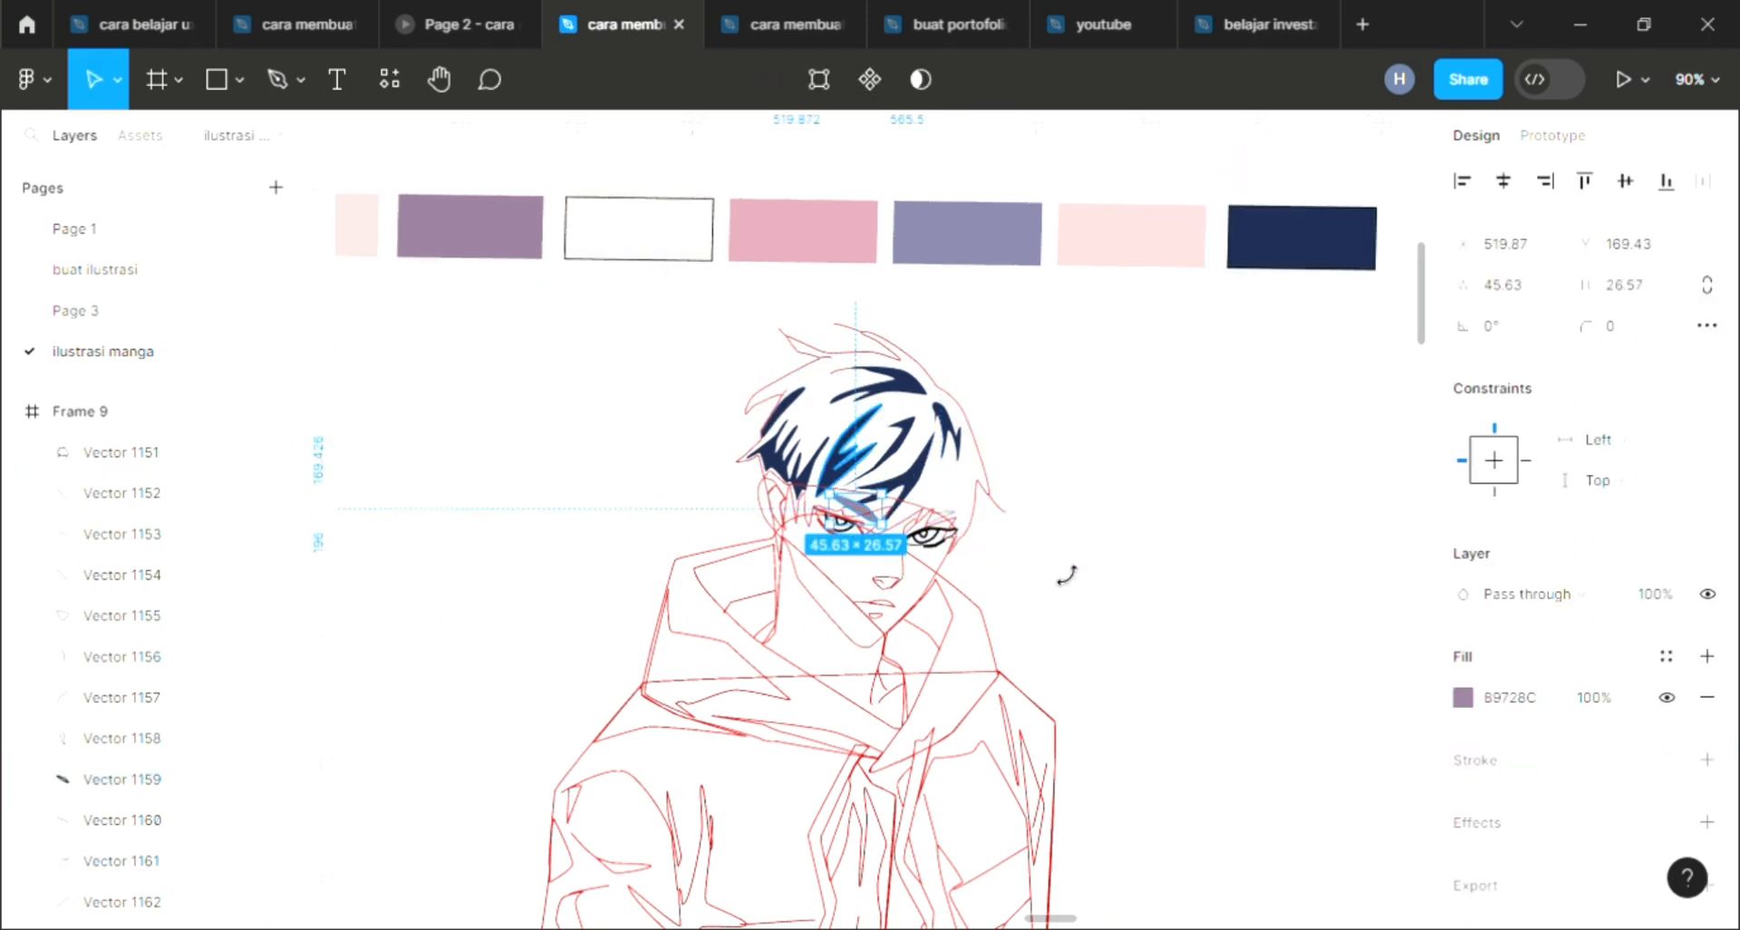
# Step: Add a fill to the overall hair outline Vector 1151, remove its stroke and send it behind the other vectors
pyautogui.click(991, 488)
pyautogui.click(990, 498)
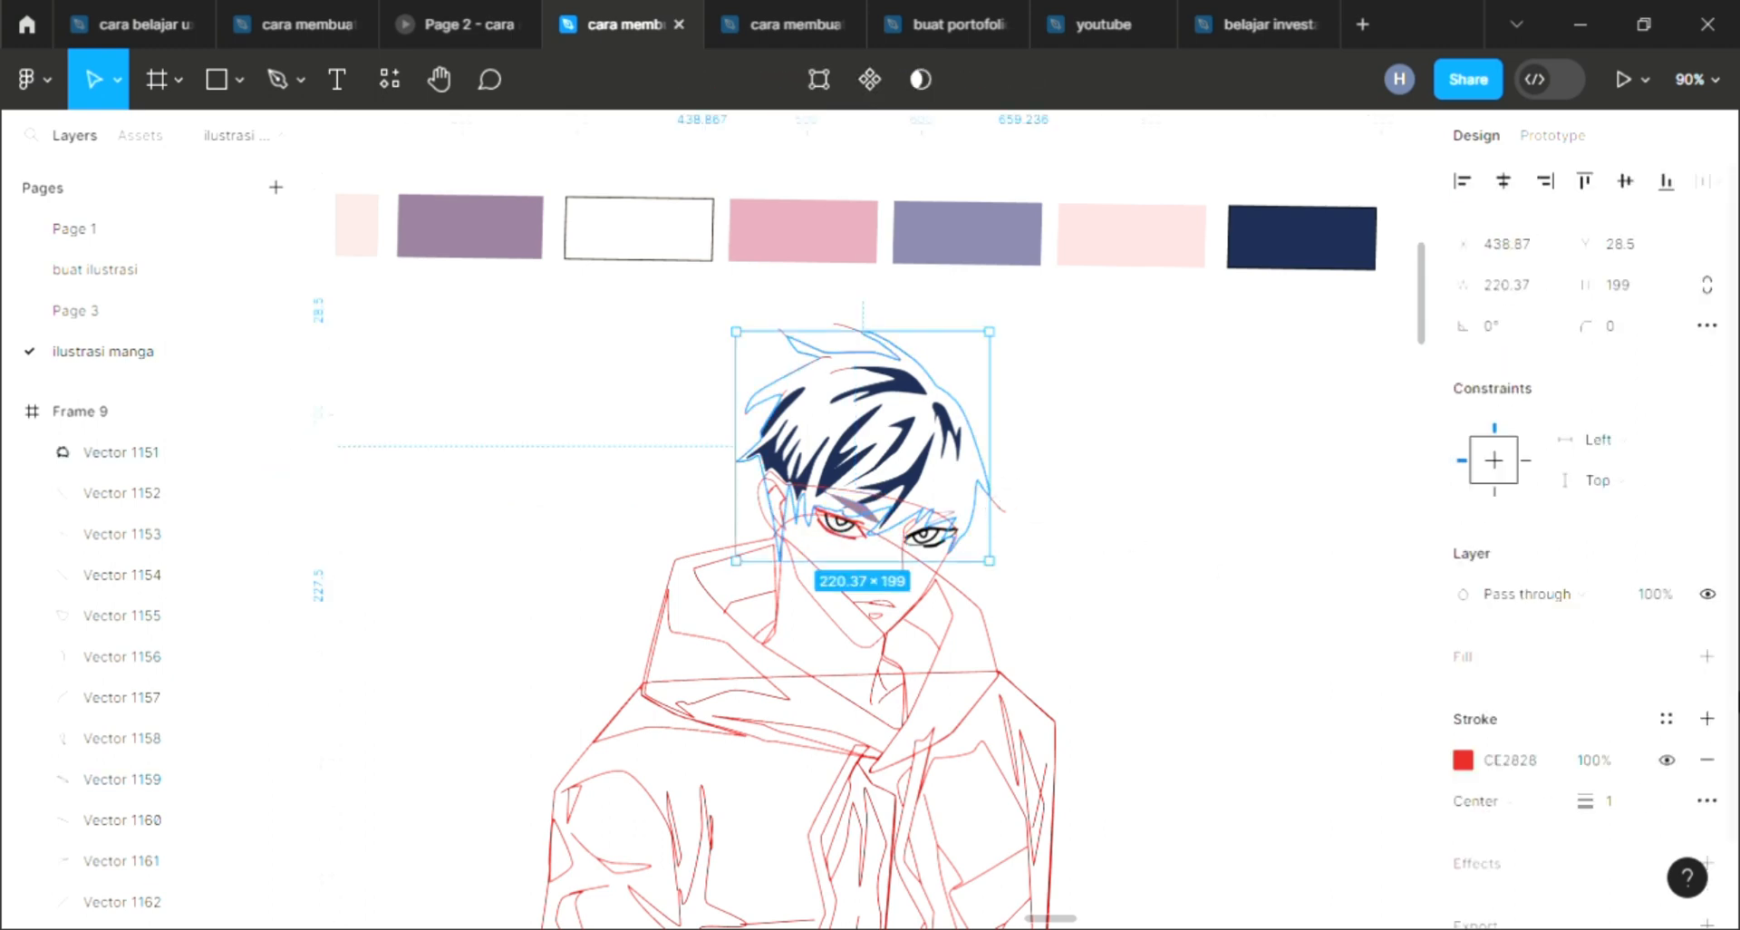
pyautogui.click(1707, 656)
pyautogui.click(1707, 801)
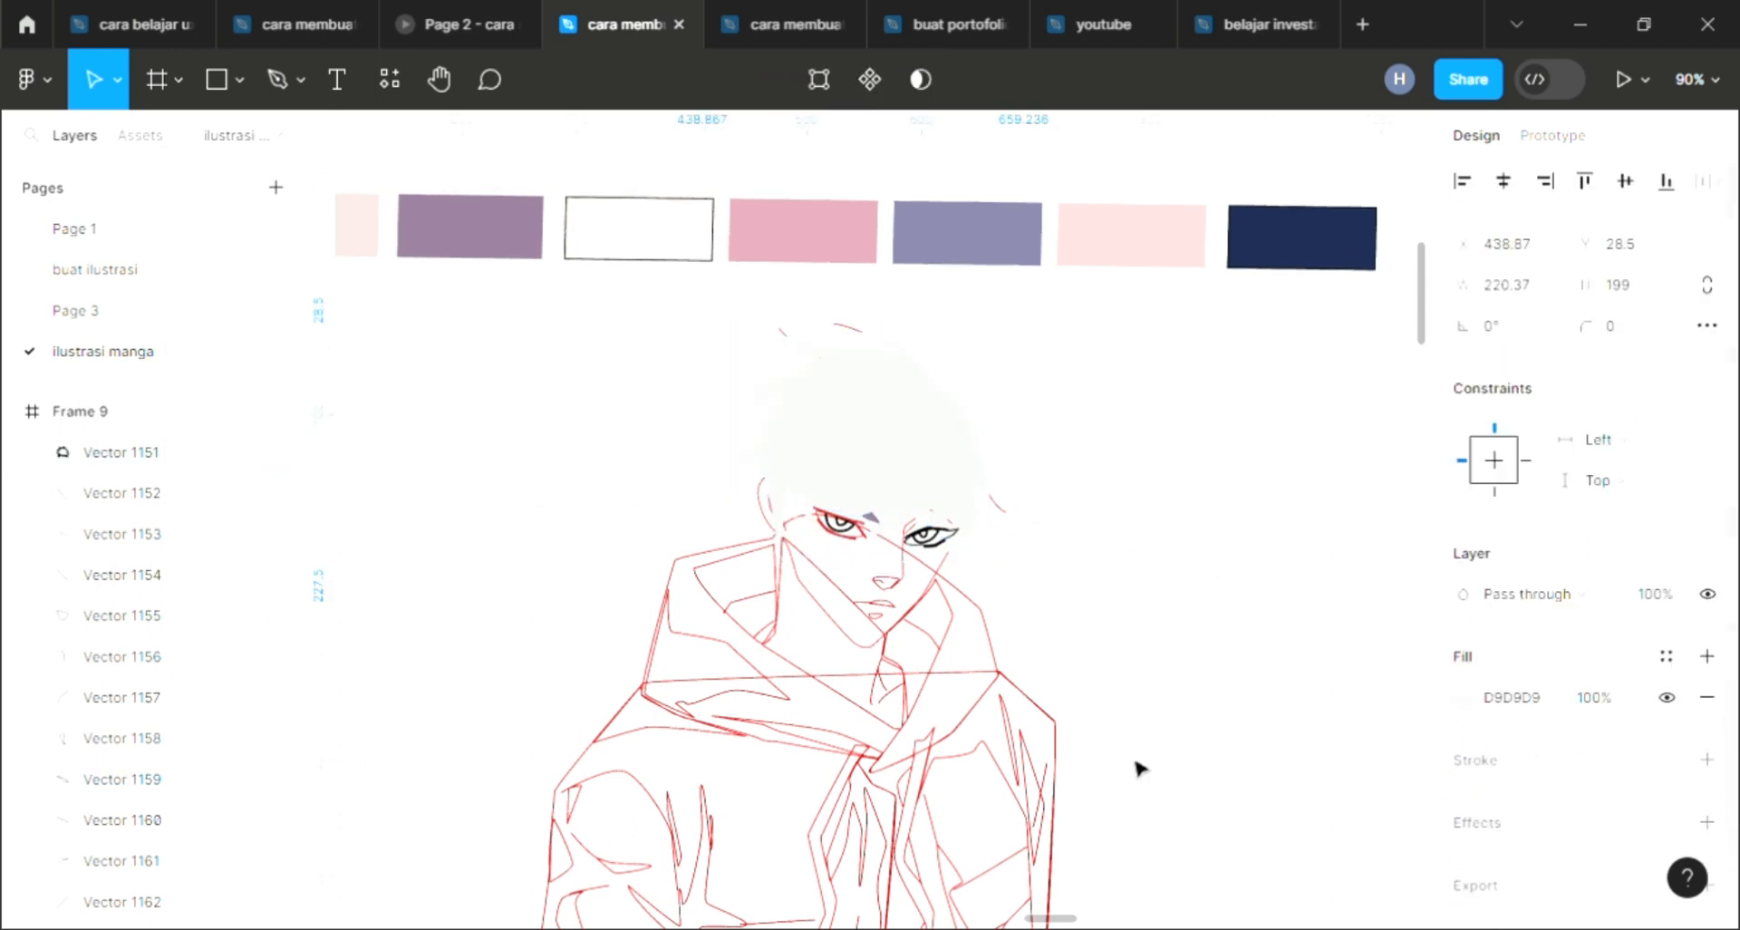
pyautogui.press('[')
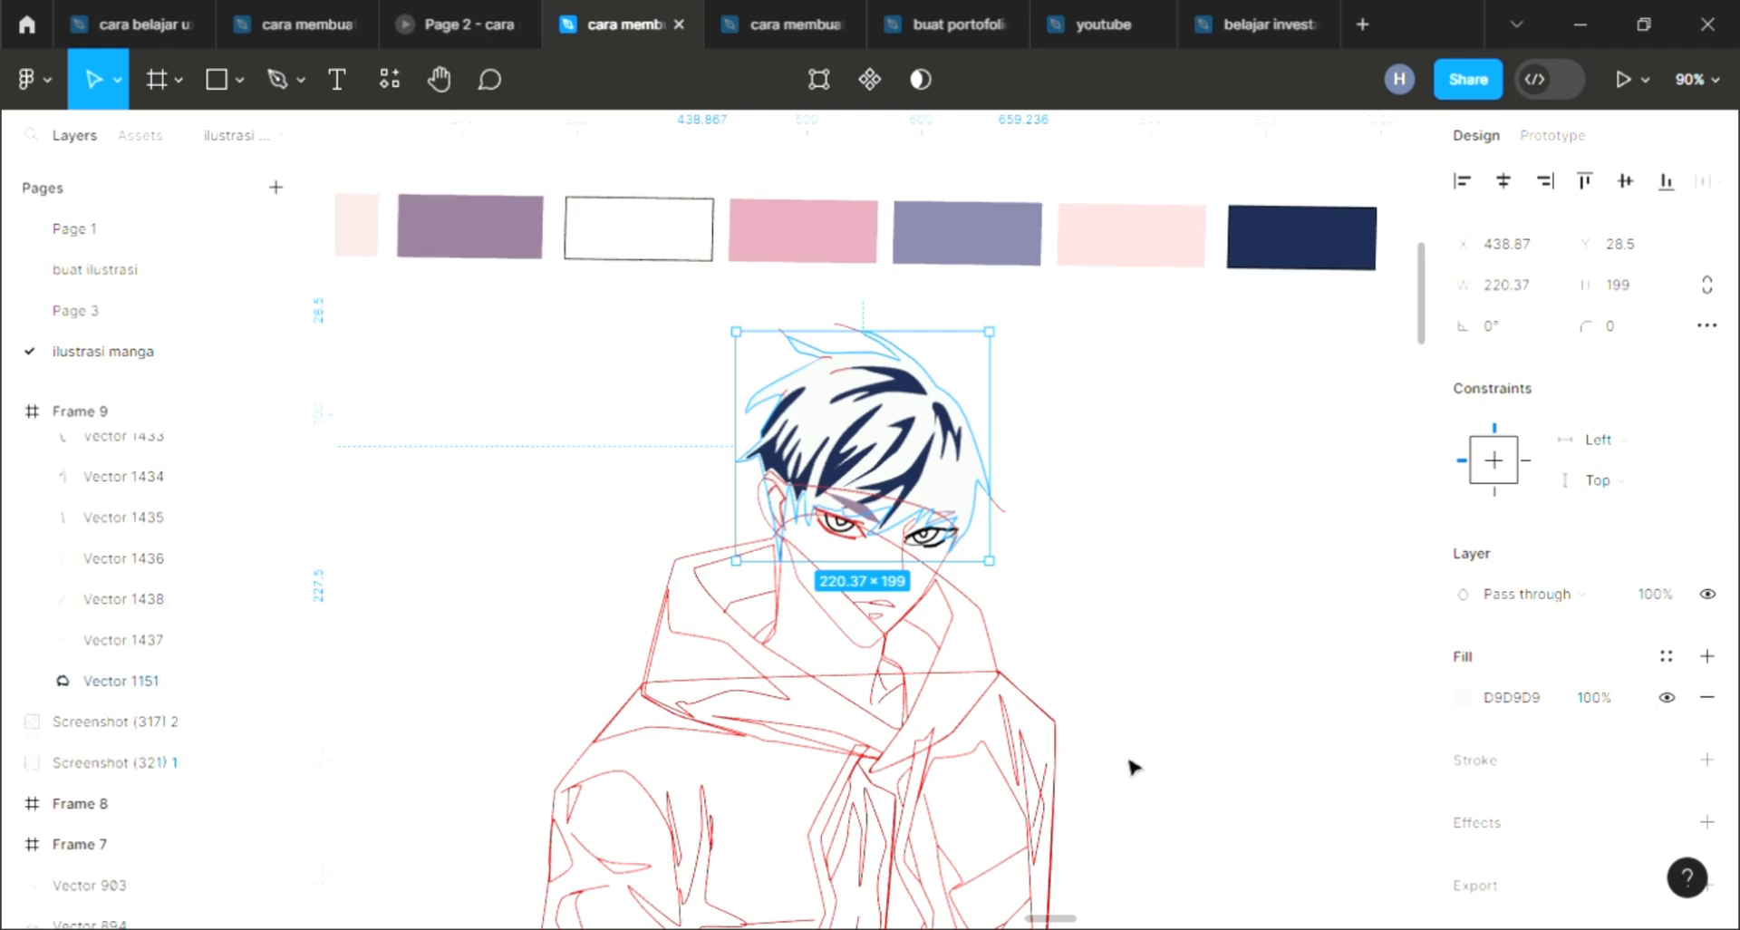
# Step: Set the main hair shape's fill to purple 89728C sampled from the palette
pyautogui.press('i')
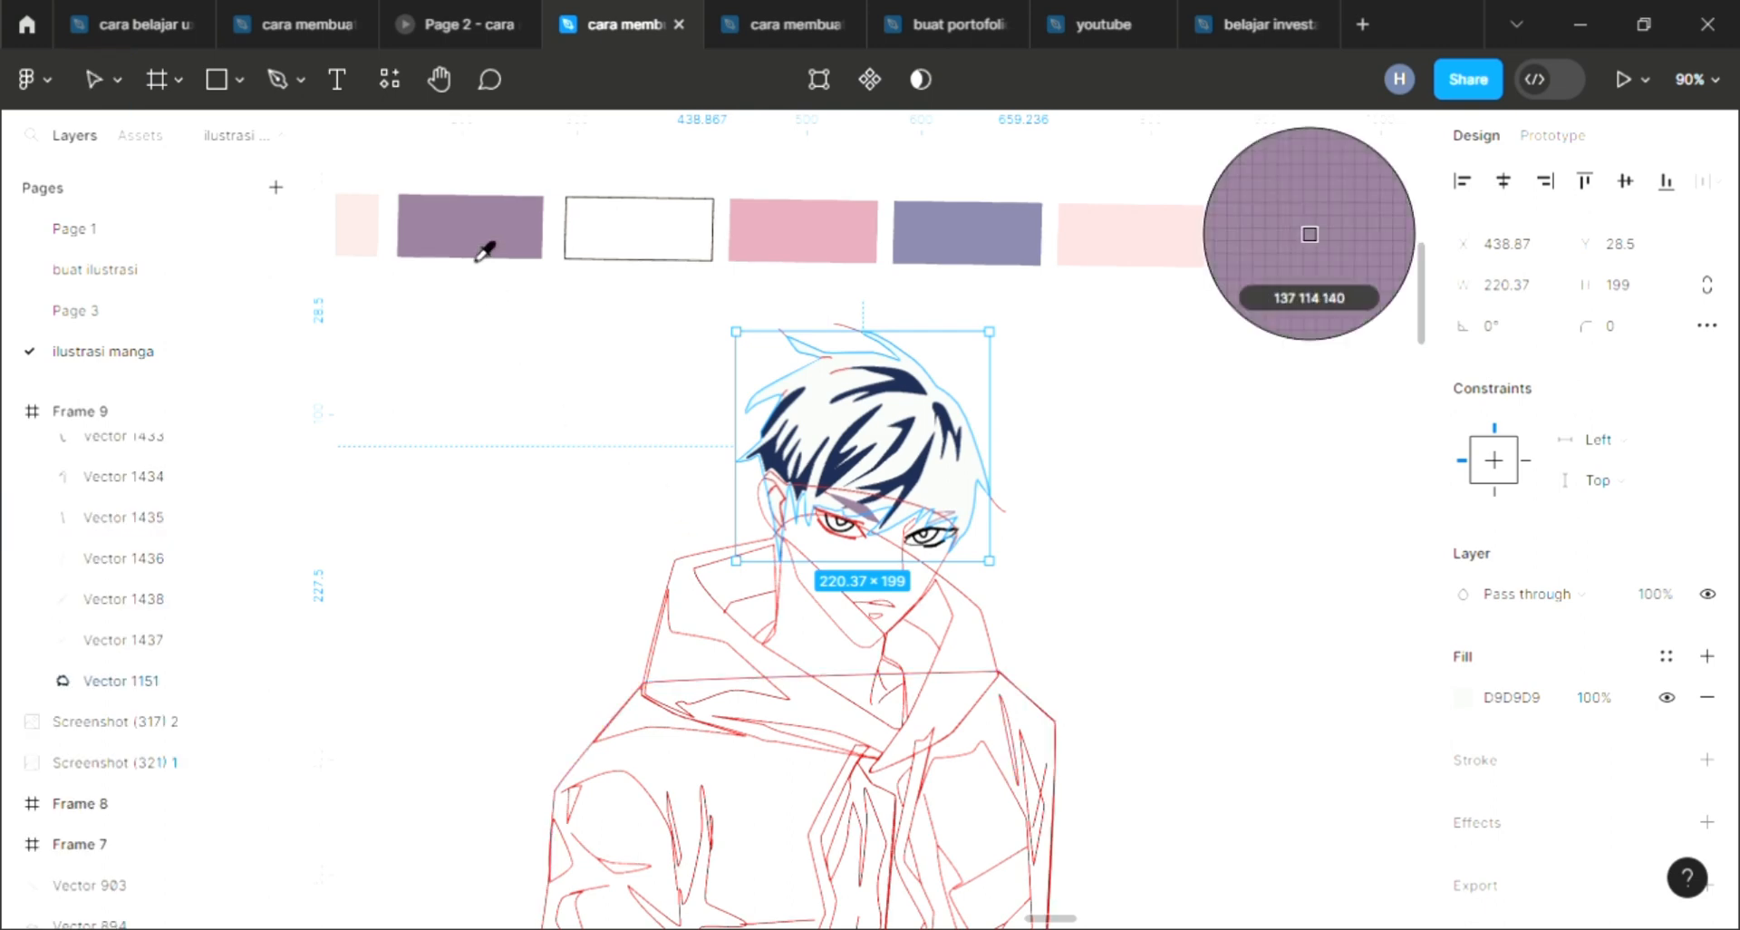
pyautogui.click(484, 251)
pyautogui.click(528, 498)
pyautogui.scroll(-1, 543, 493)
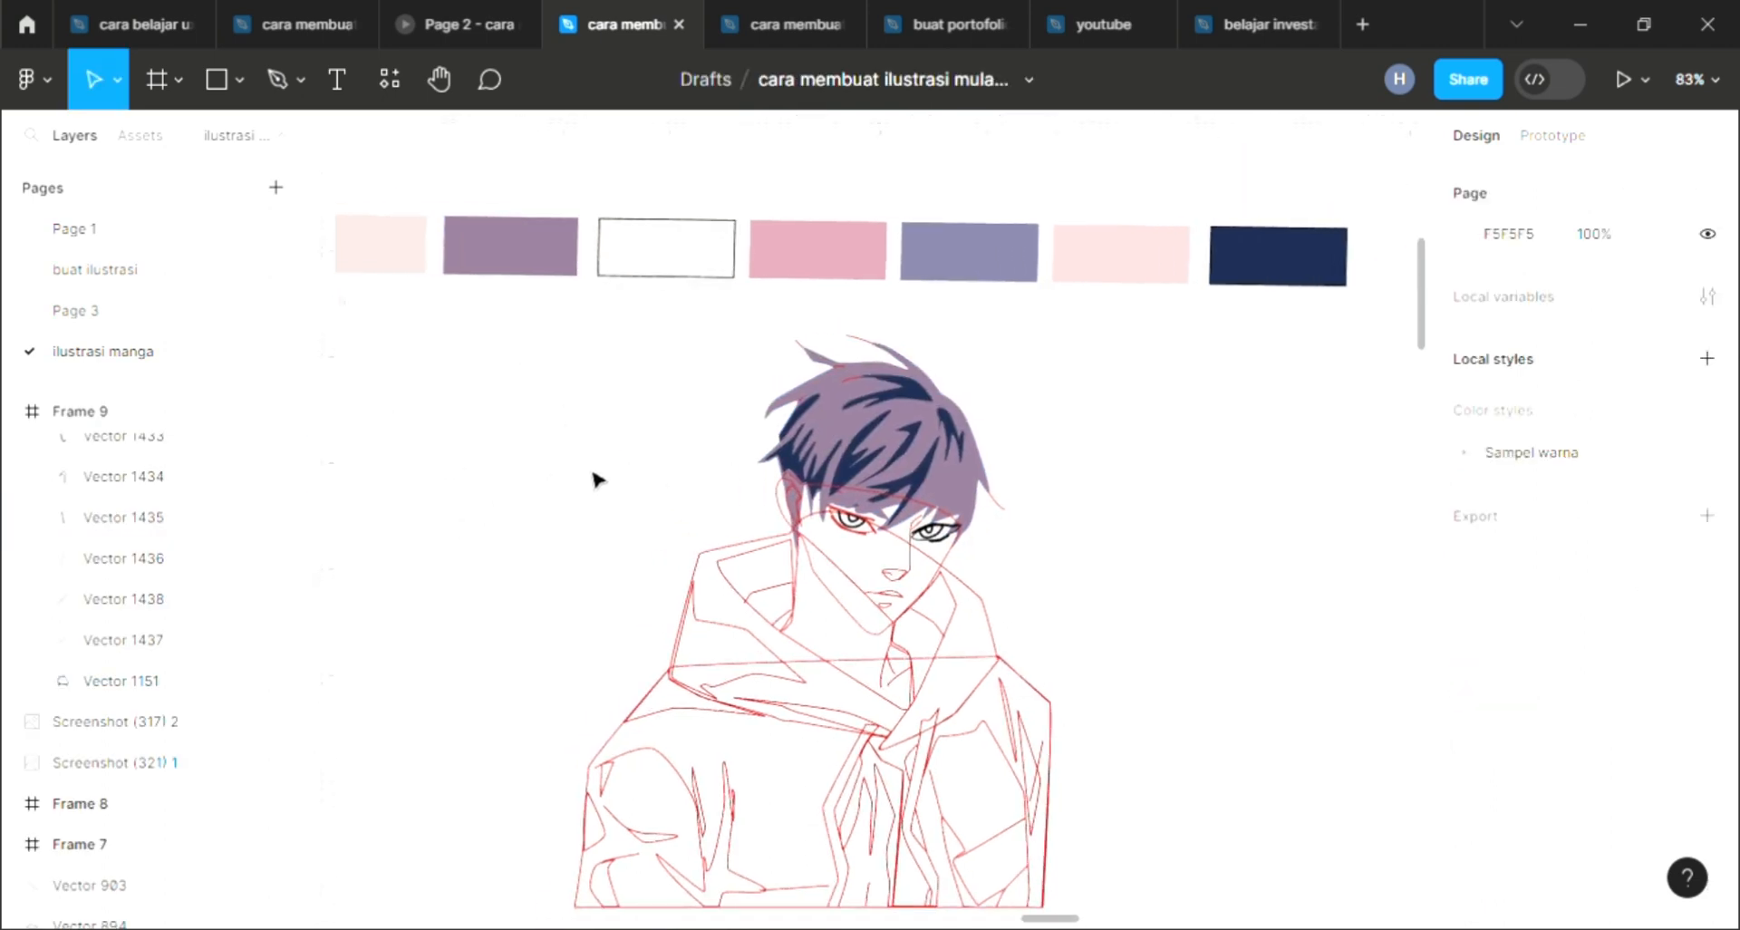
pyautogui.click(485, 272)
pyautogui.press('i')
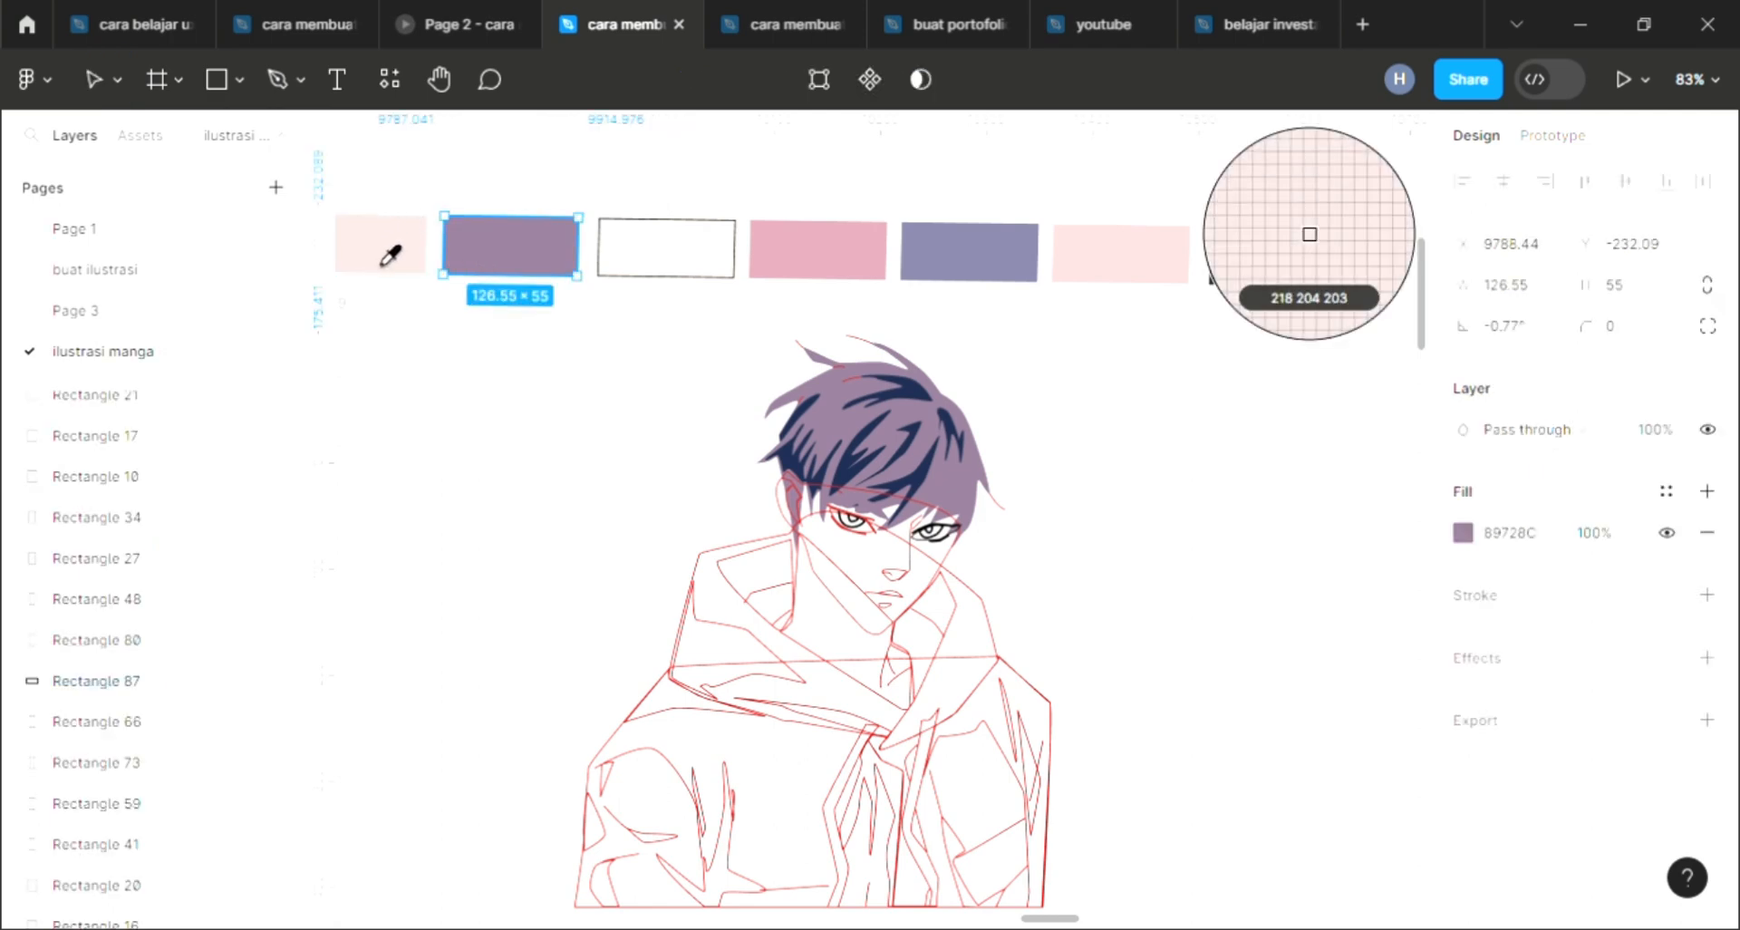
pyautogui.click(385, 252)
pyautogui.hscroll(-3, 562, 336)
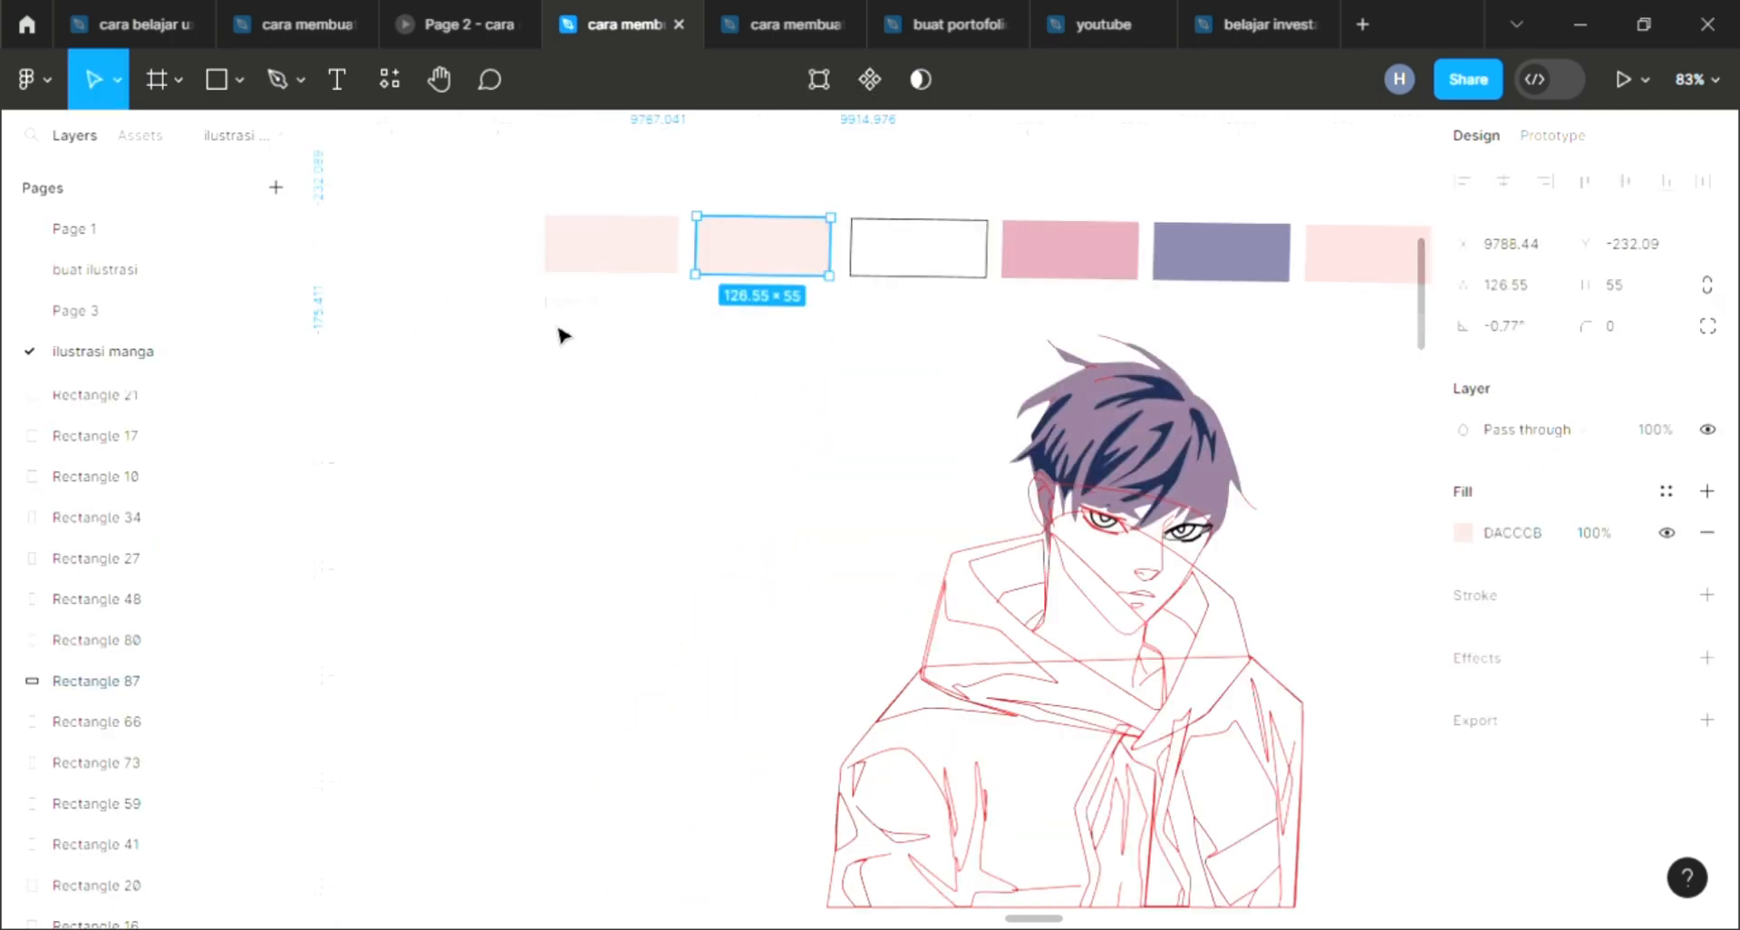
pyautogui.hotkey('ctrl', 'z')
# Step: Change the main hair shape's fill to the pale pink of the first palette swatch and deselect it
pyautogui.click(1228, 471)
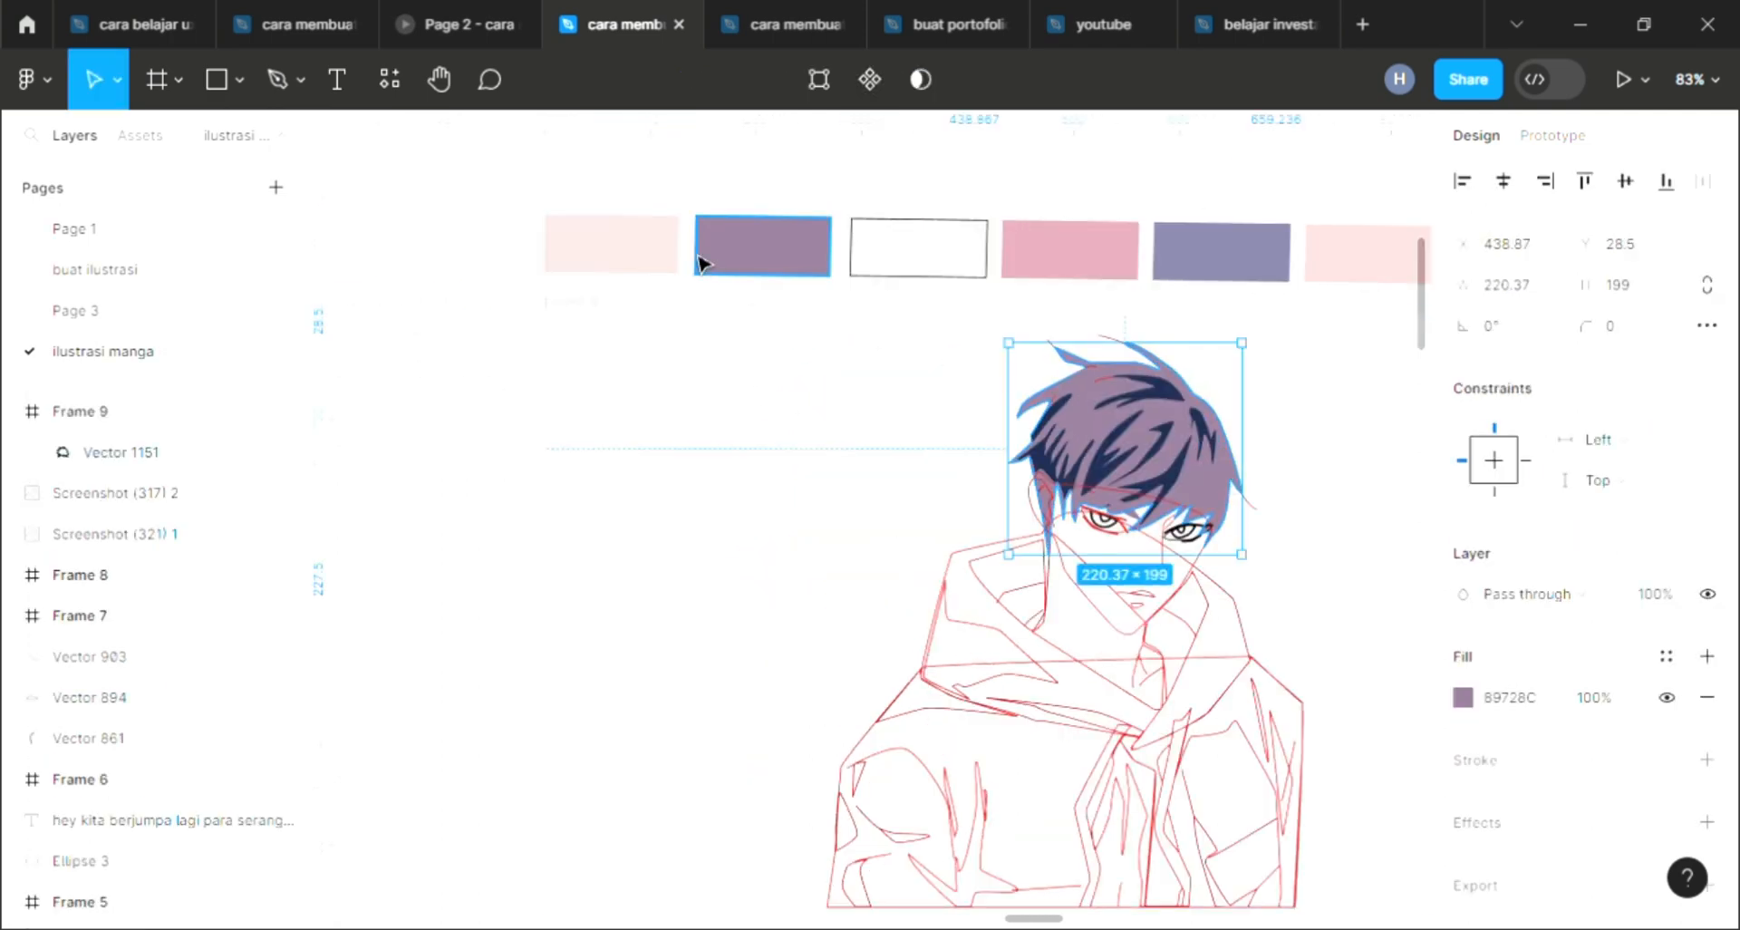
pyautogui.press('i')
pyautogui.click(617, 253)
pyautogui.click(725, 483)
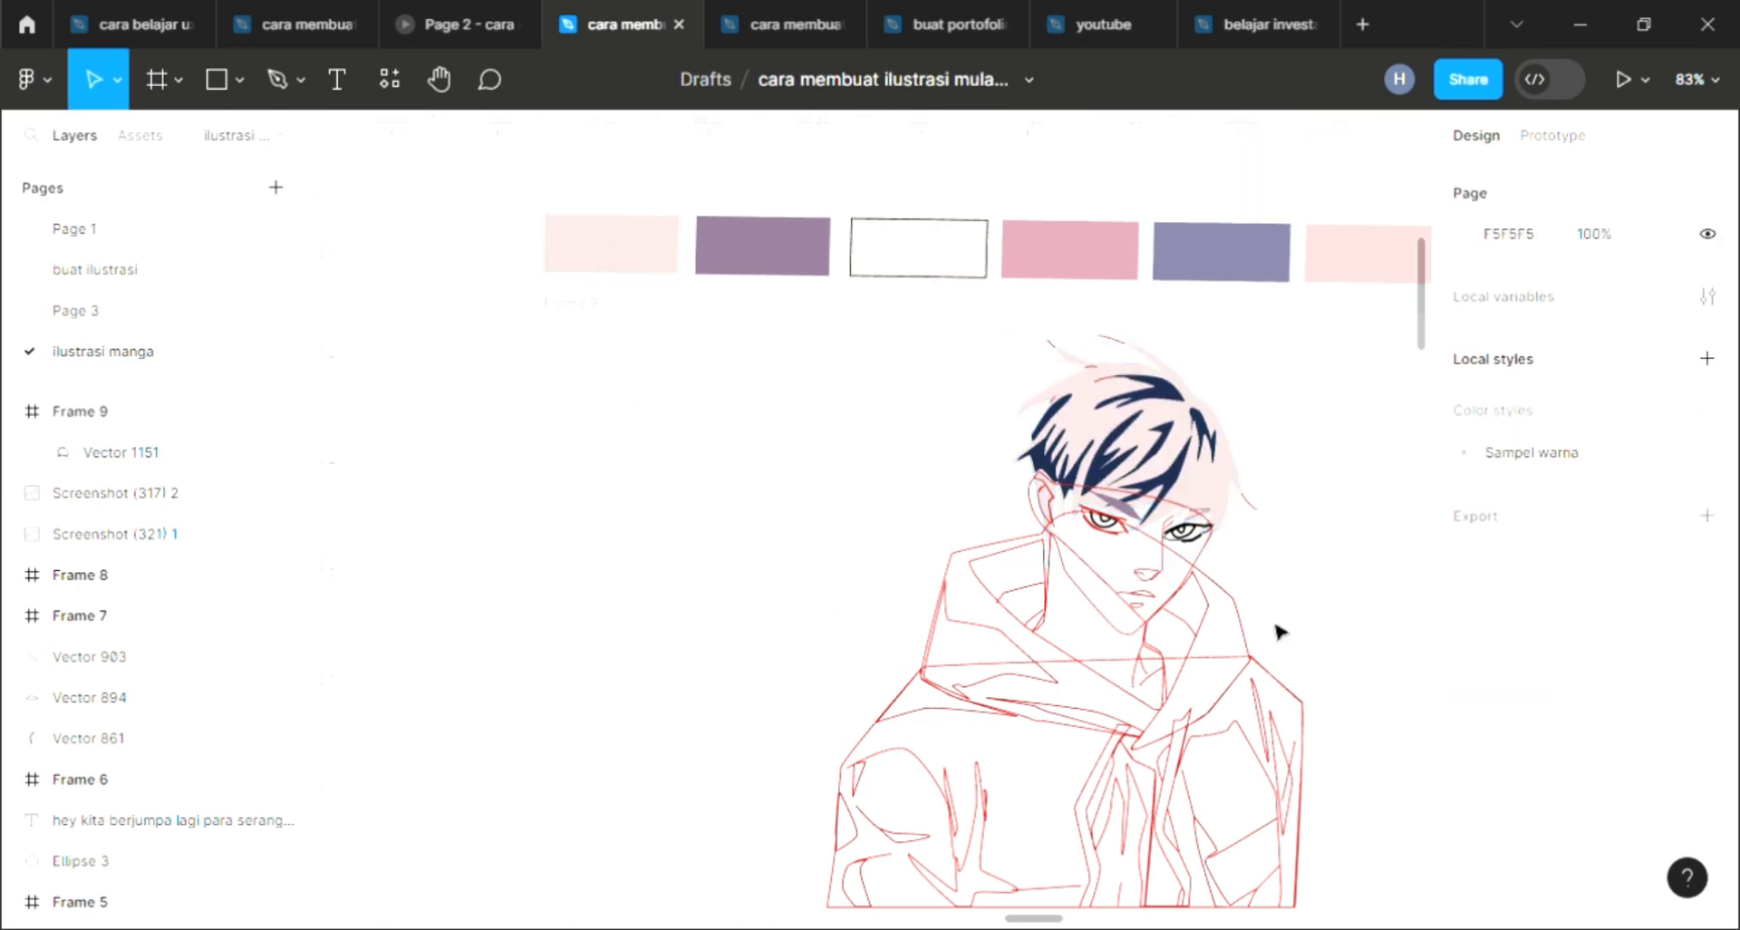
# Step: Give the left eyebrow shape a black 1 px stroke and set its fill to the pale pink sampled from the hair
pyautogui.hscroll(3, 1251, 612)
pyautogui.scroll(5, 1043, 544)
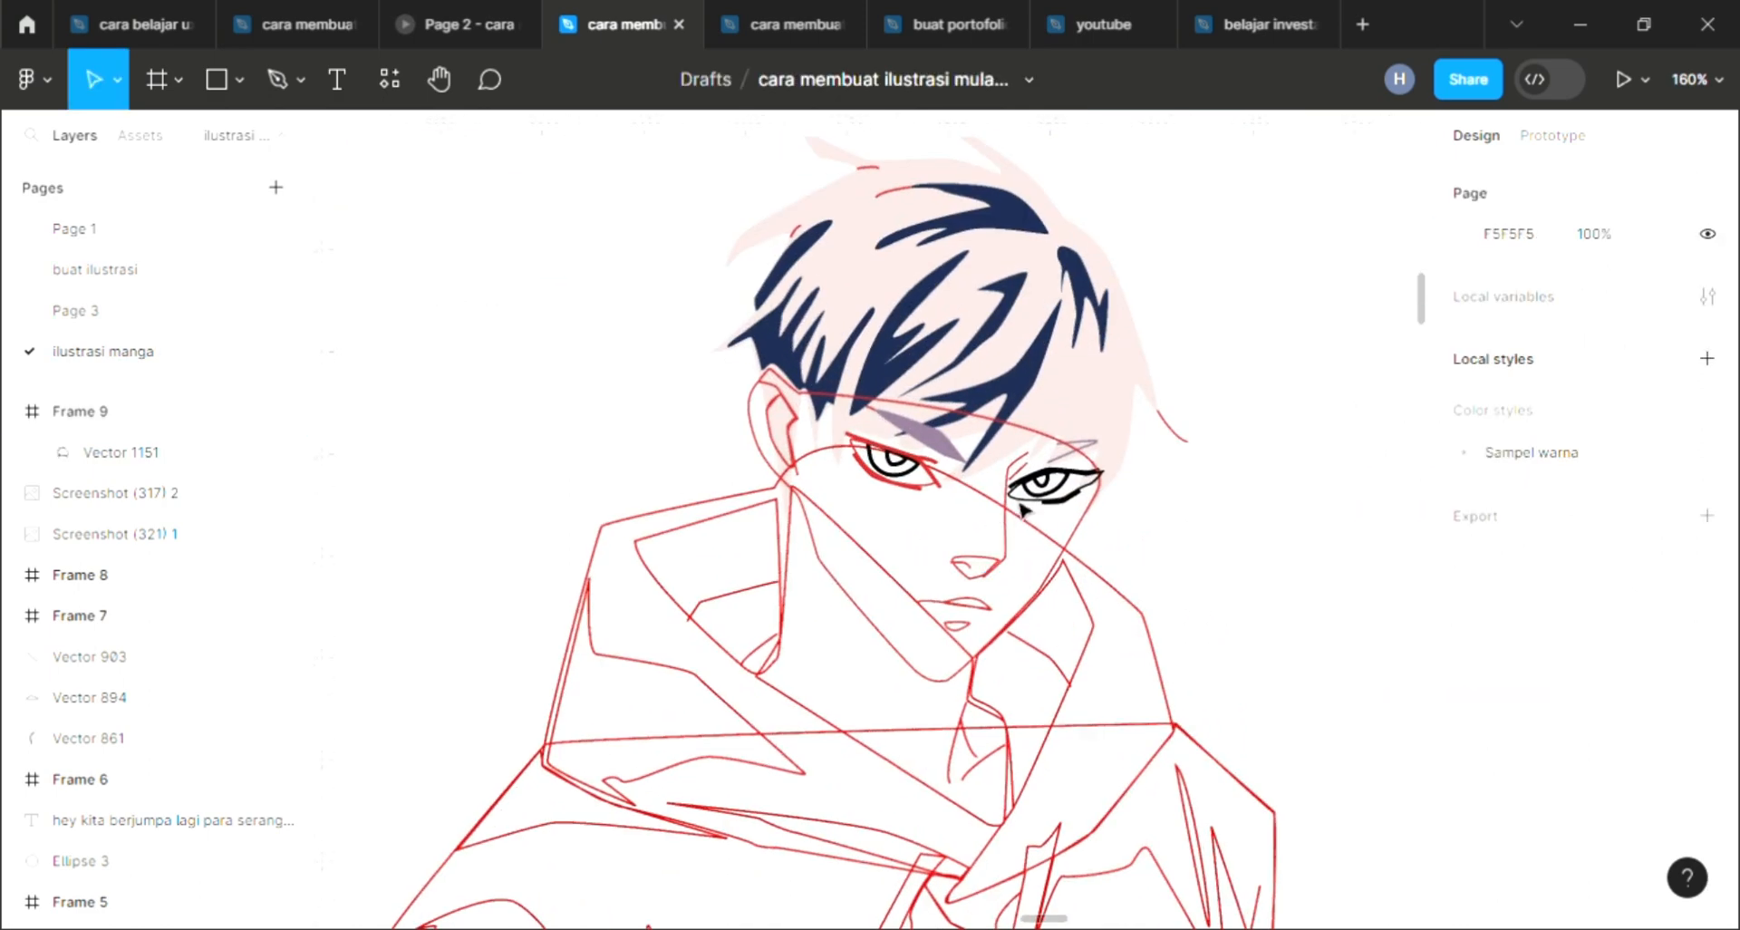
pyautogui.scroll(2, 943, 481)
pyautogui.click(943, 435)
pyautogui.scroll(-3, 943, 444)
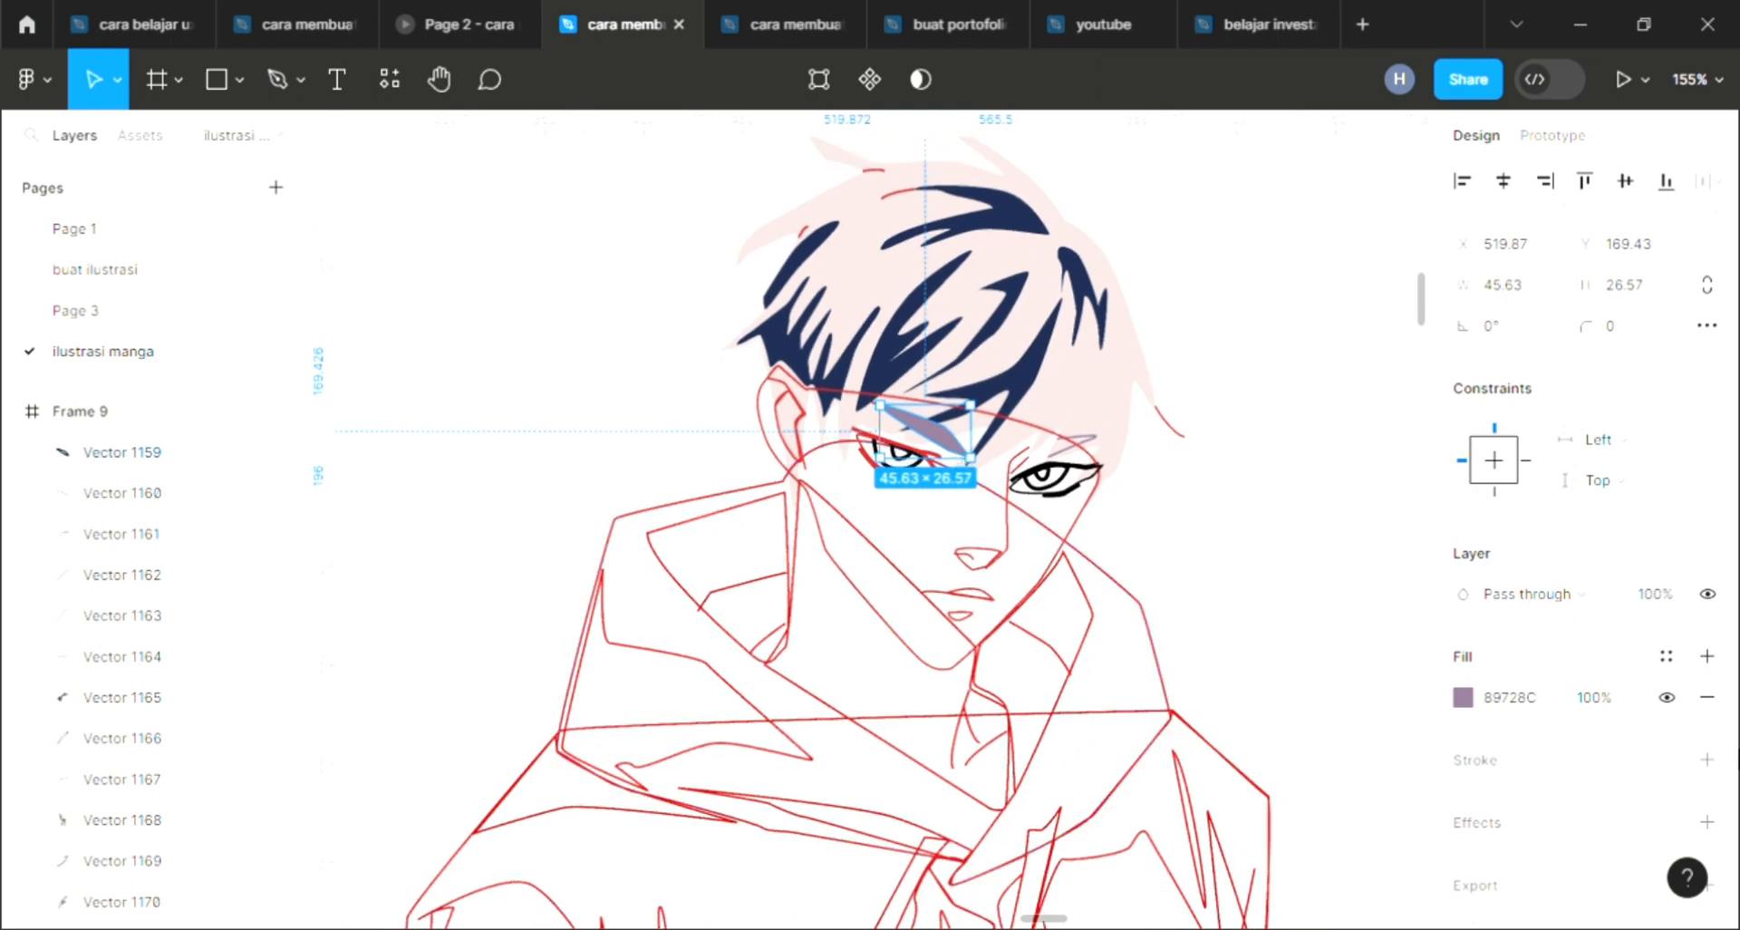
pyautogui.click(1706, 759)
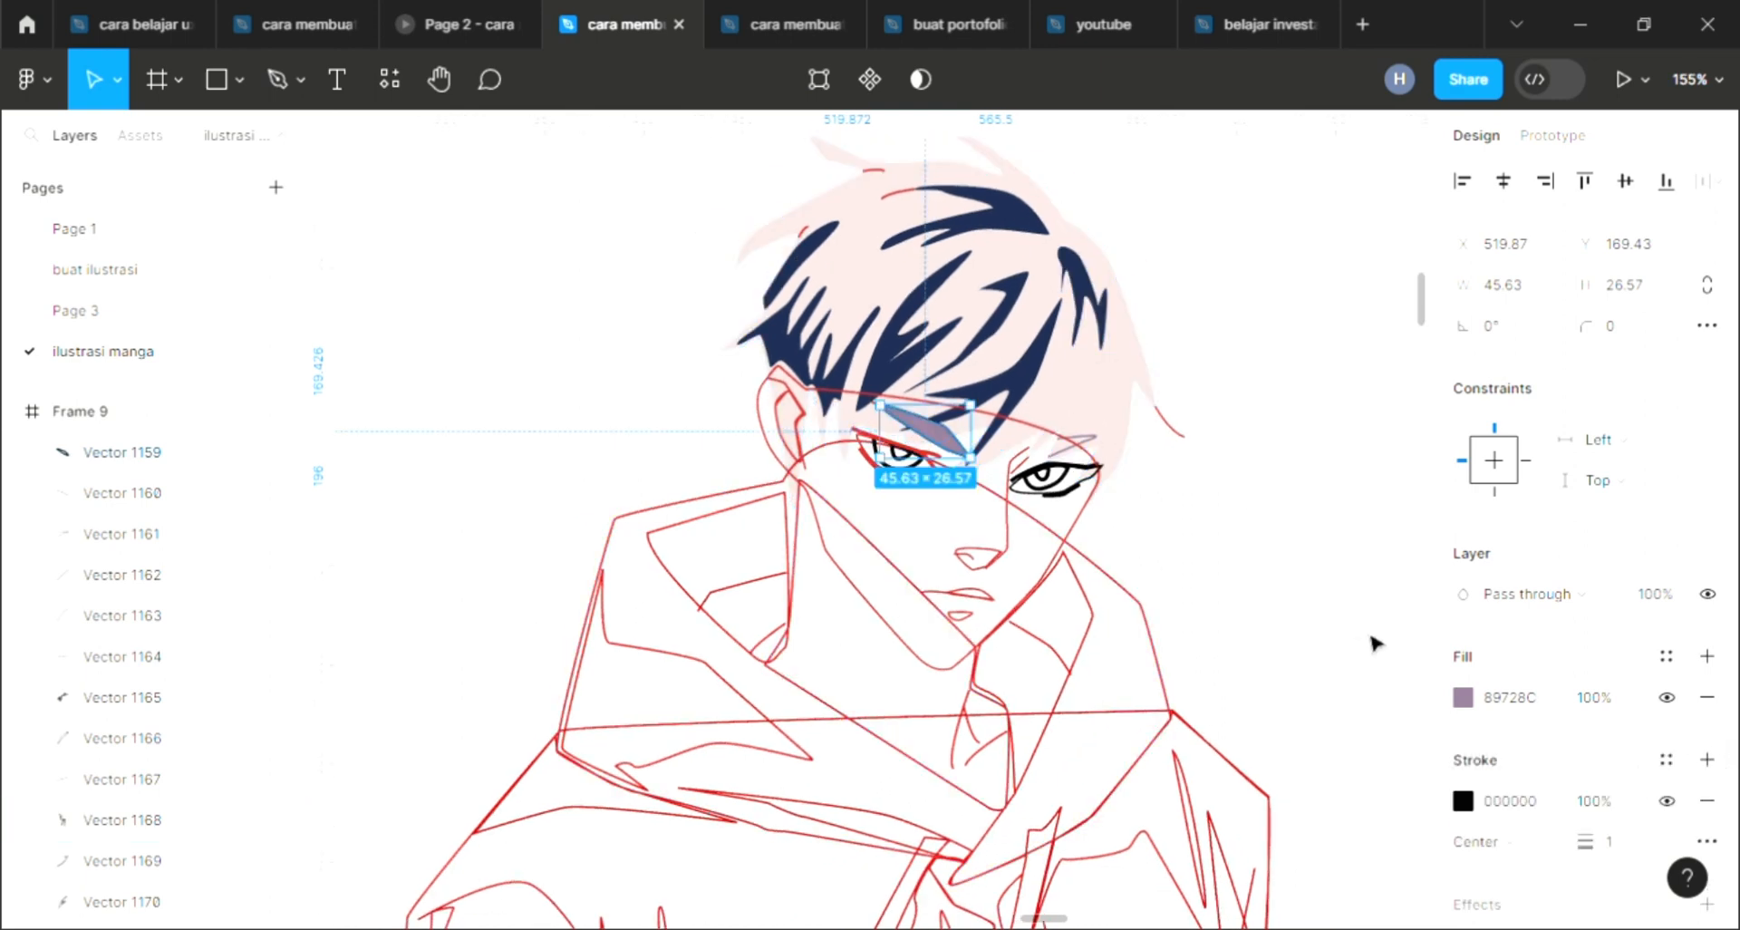
pyautogui.click(1462, 697)
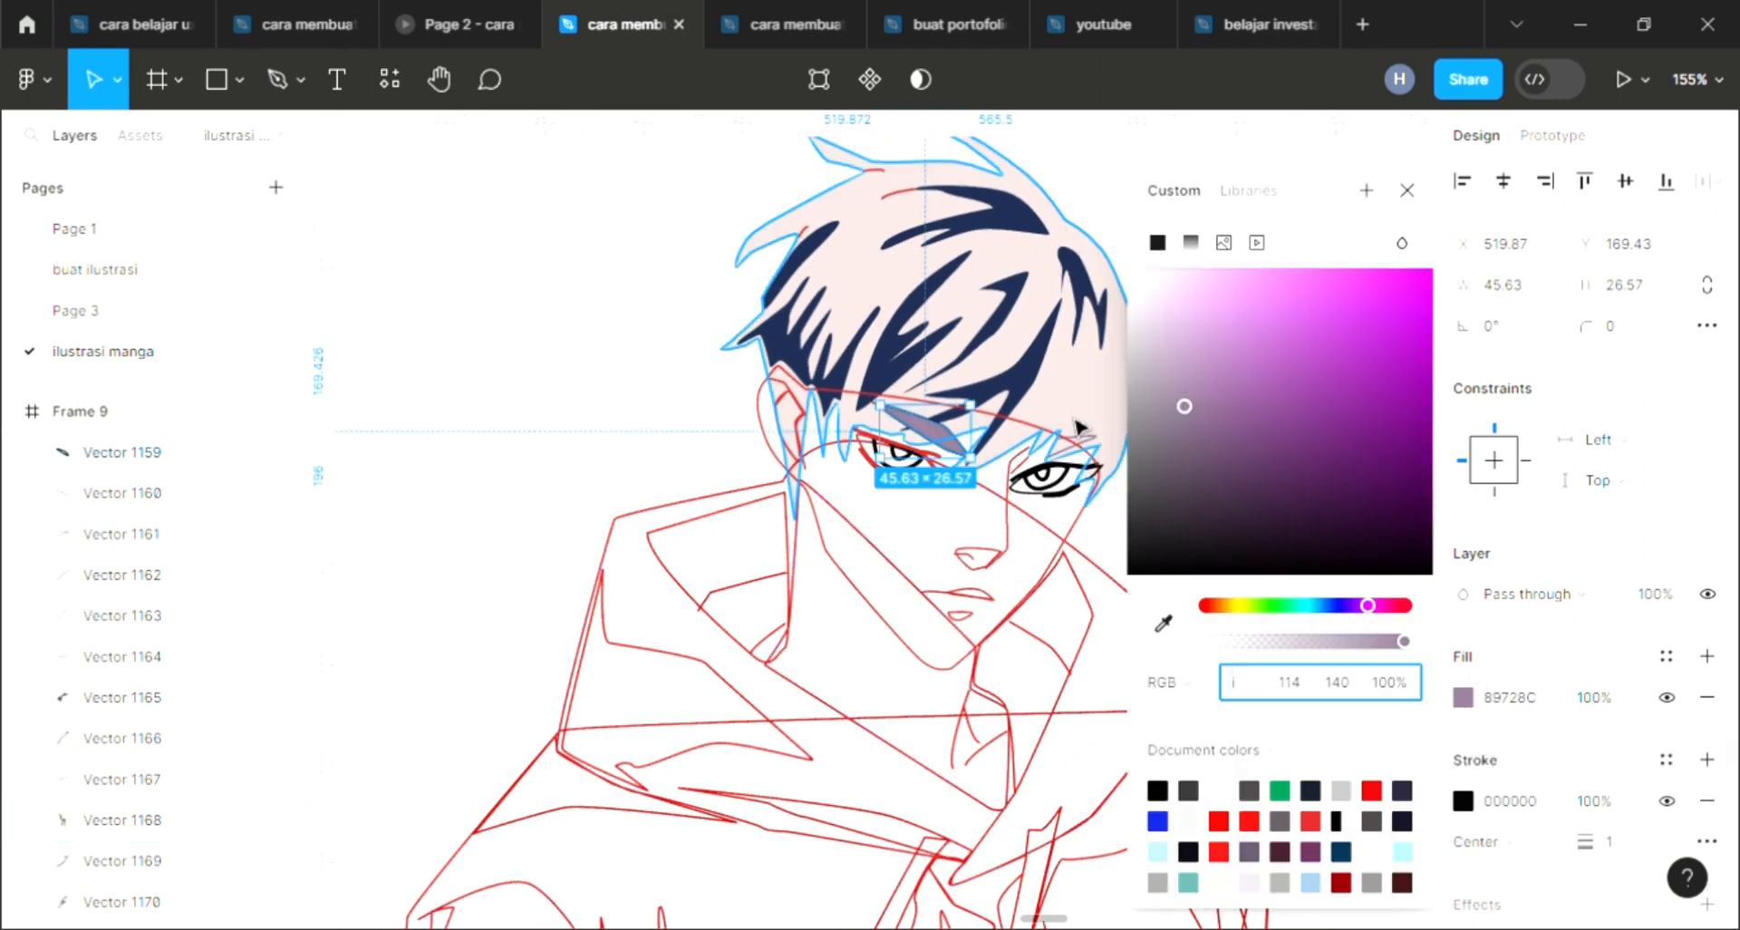
pyautogui.click(1163, 622)
pyautogui.click(1069, 449)
pyautogui.click(892, 663)
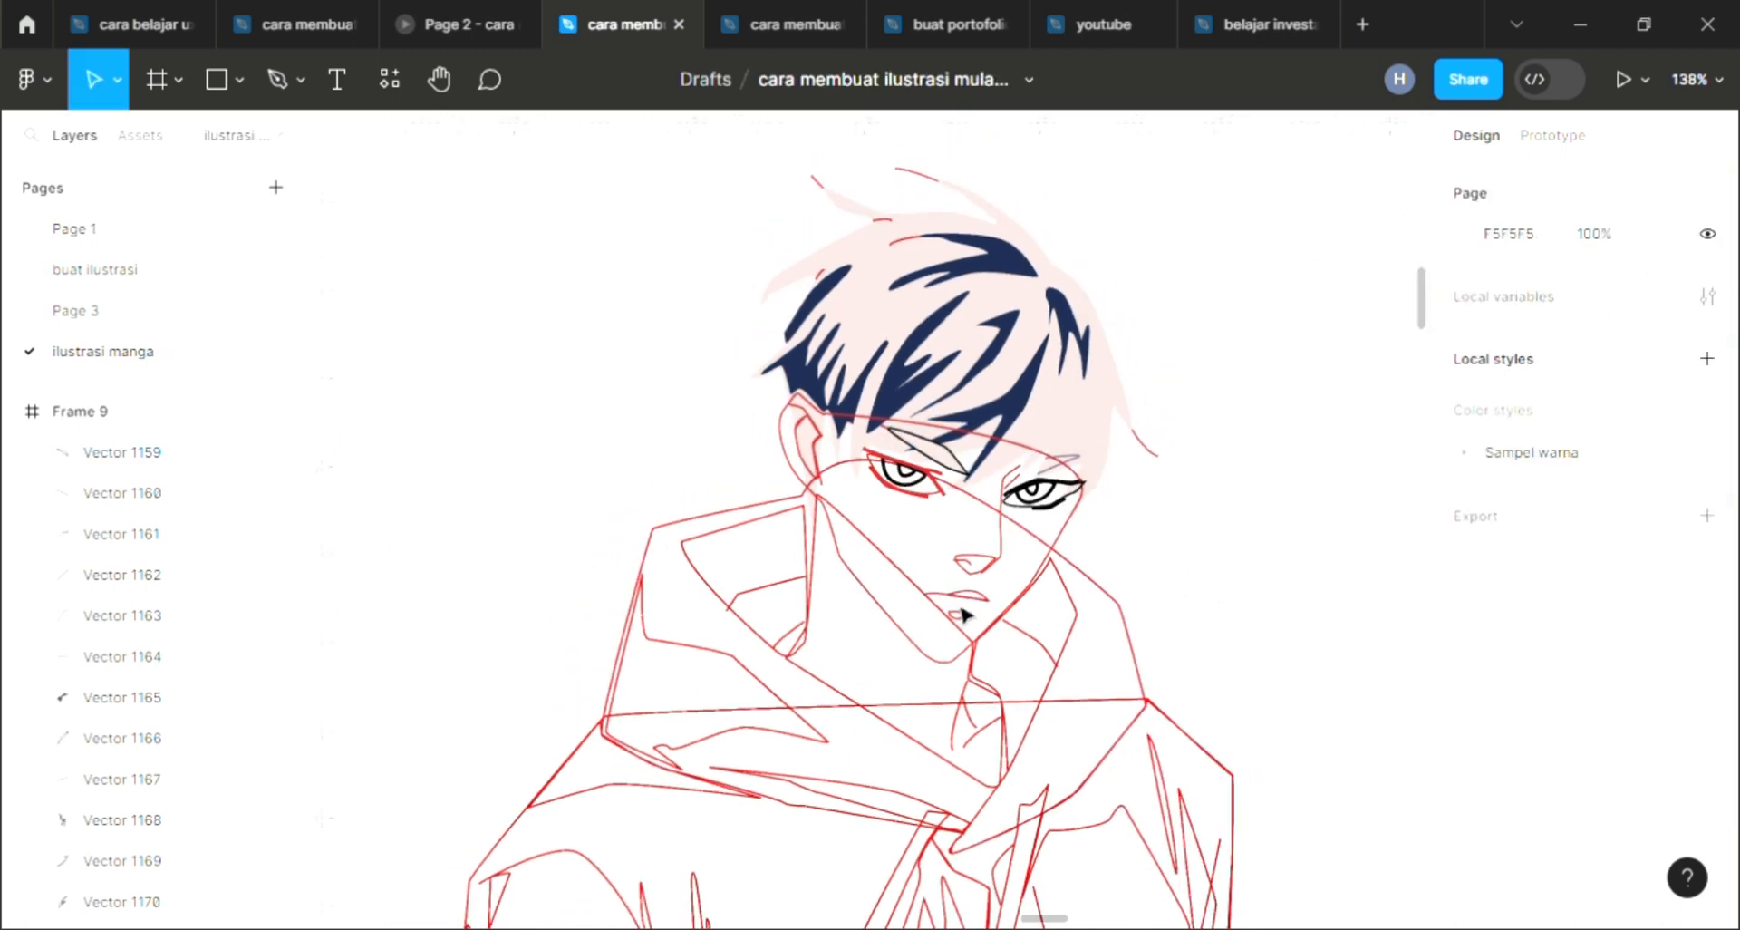
# Step: Add a fill to the pupils shape Vector 1187 and remove its stroke
pyautogui.scroll(5, 906, 471)
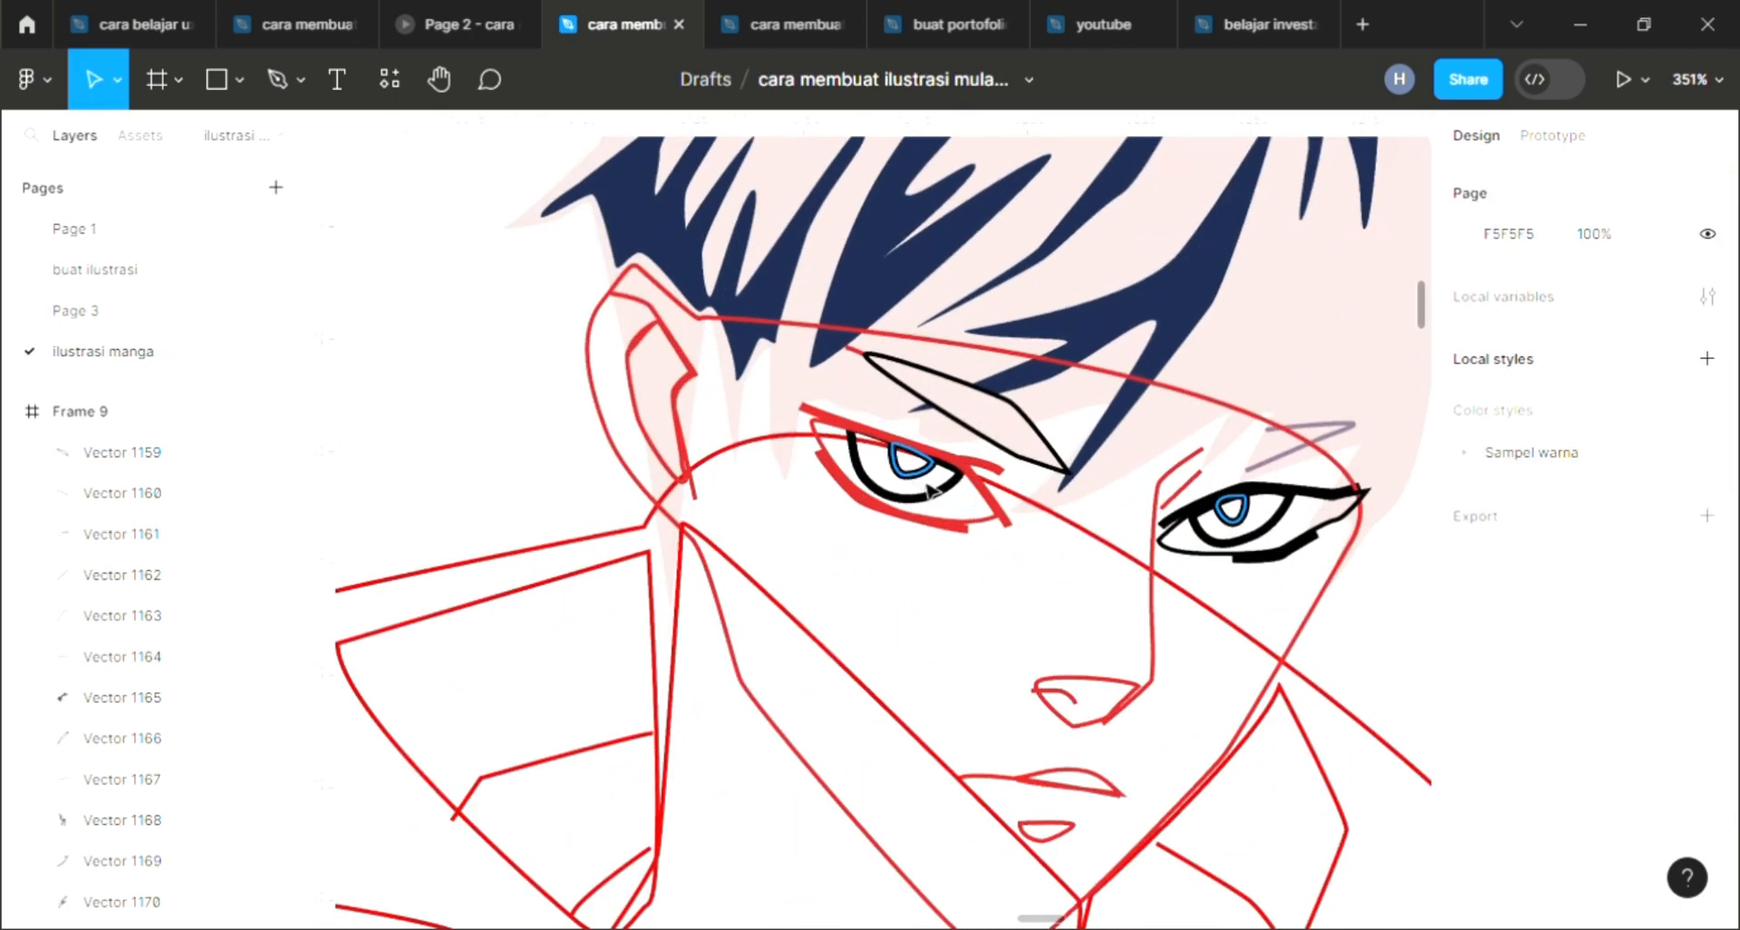
pyautogui.click(911, 476)
pyautogui.click(1707, 656)
pyautogui.click(1707, 800)
# Step: Fill the pupils with the palette's light pink F9C5C7 and shift it to a slightly more saturated pink
pyautogui.scroll(-5, 1269, 708)
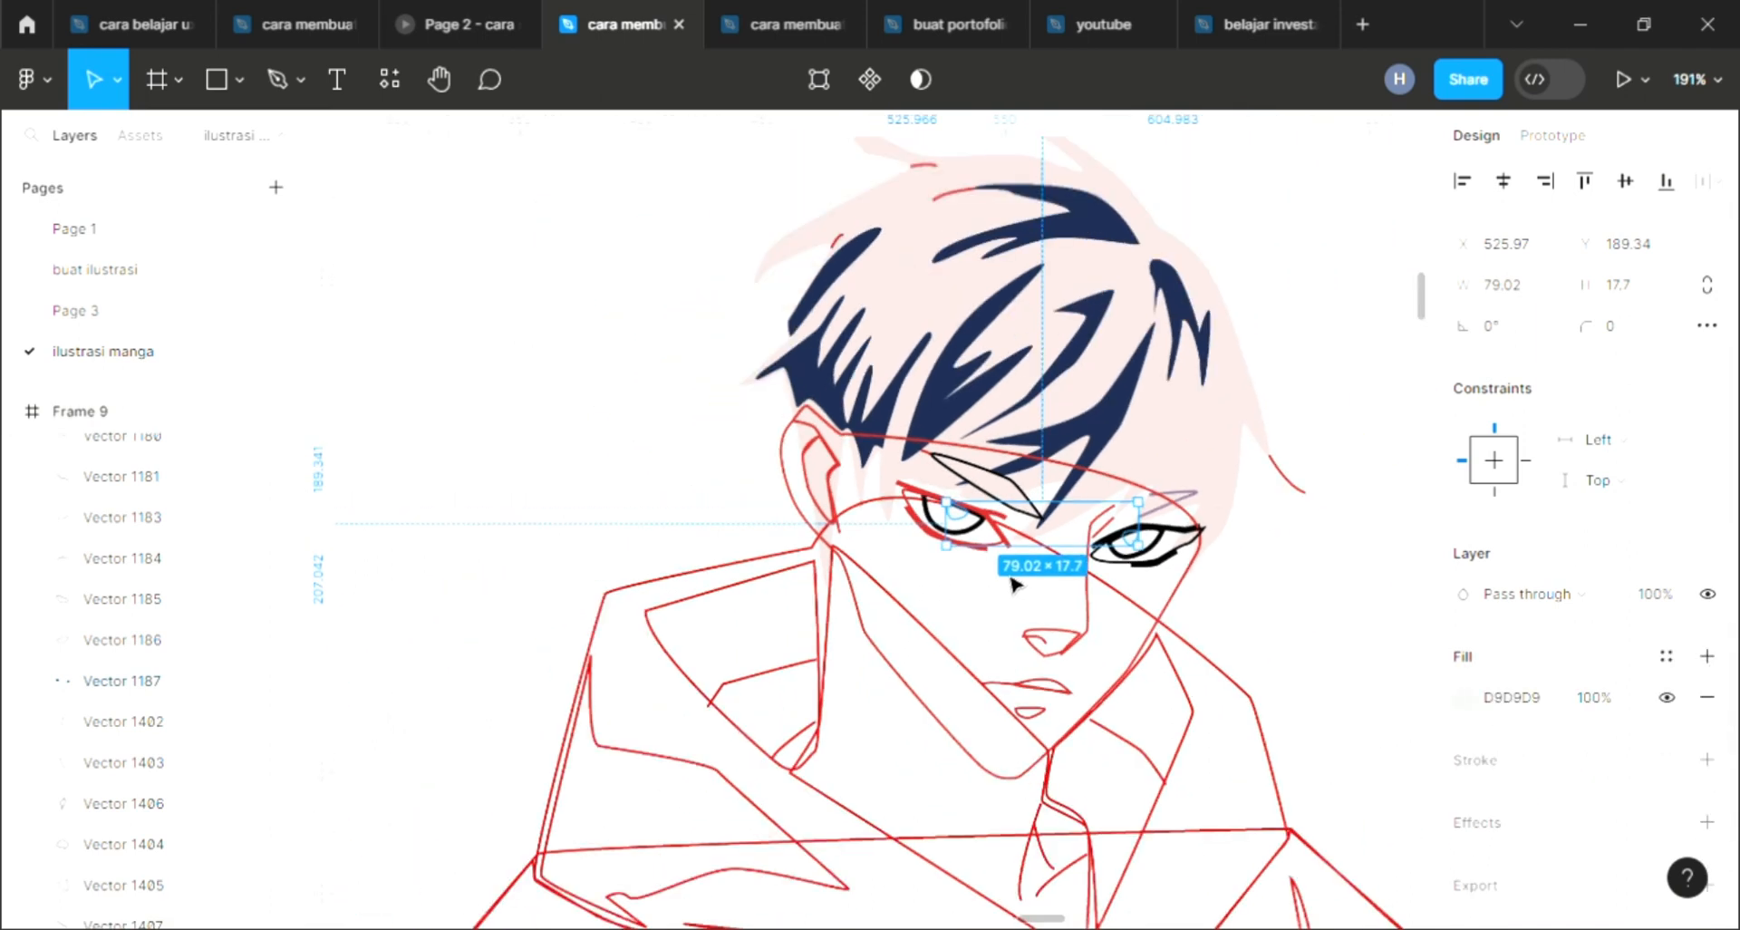
pyautogui.scroll(5, 983, 546)
pyautogui.scroll(-3, 983, 546)
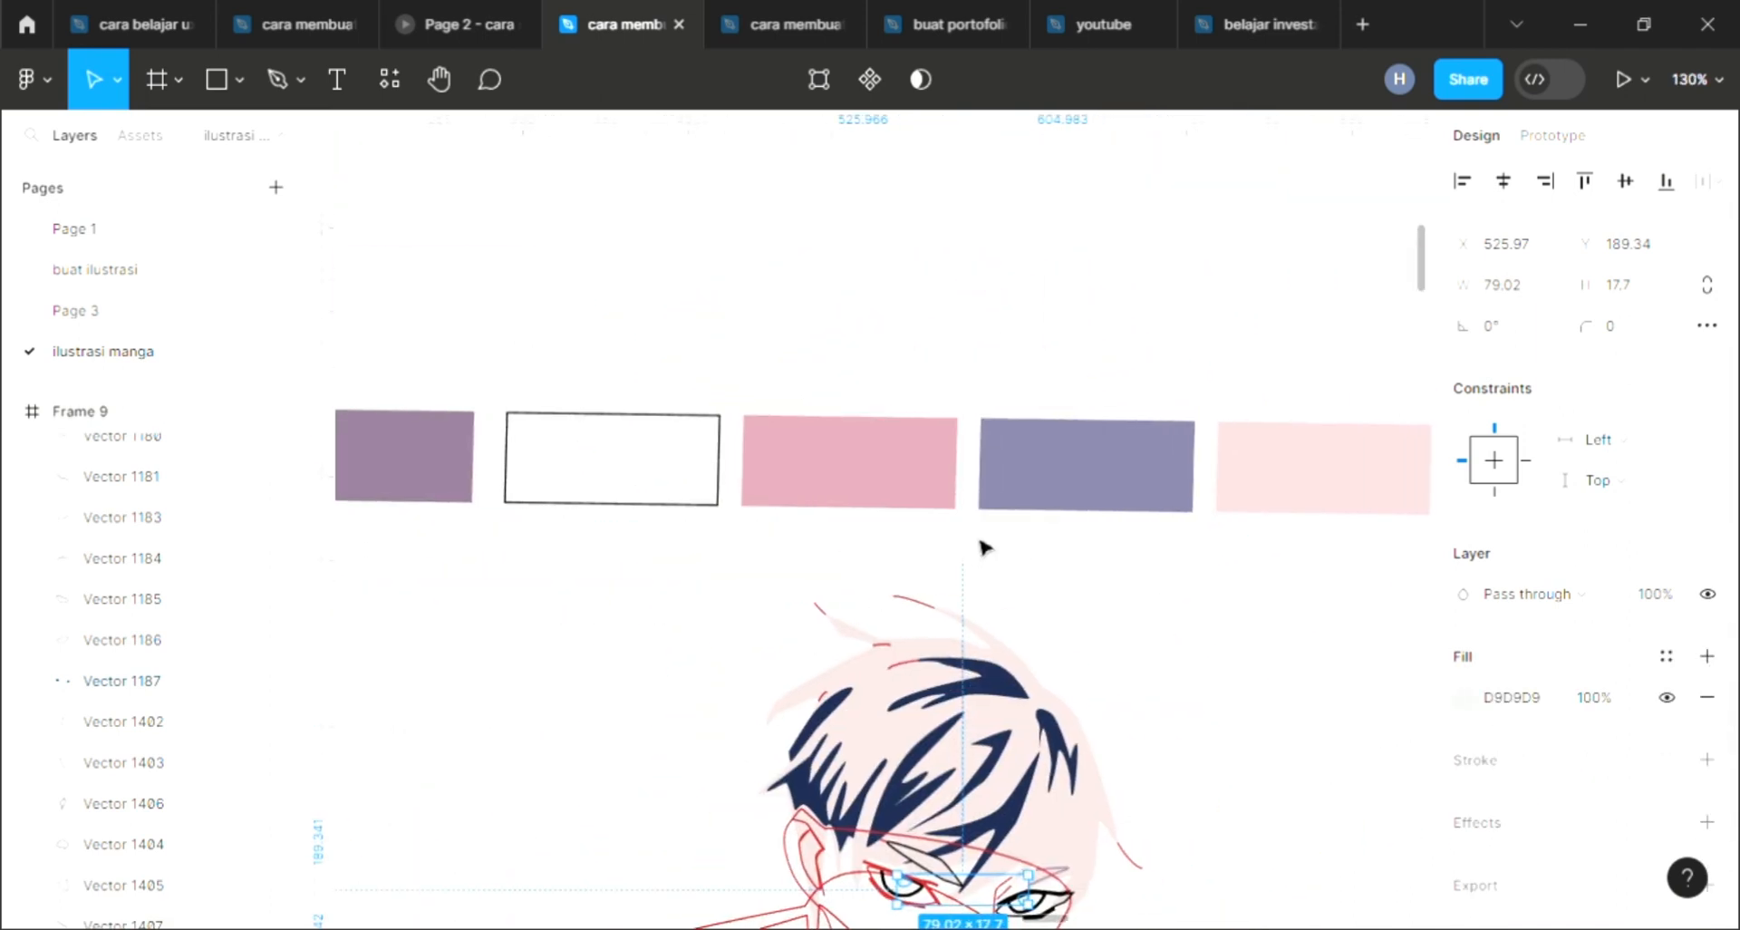
pyautogui.press('i')
pyautogui.click(1187, 532)
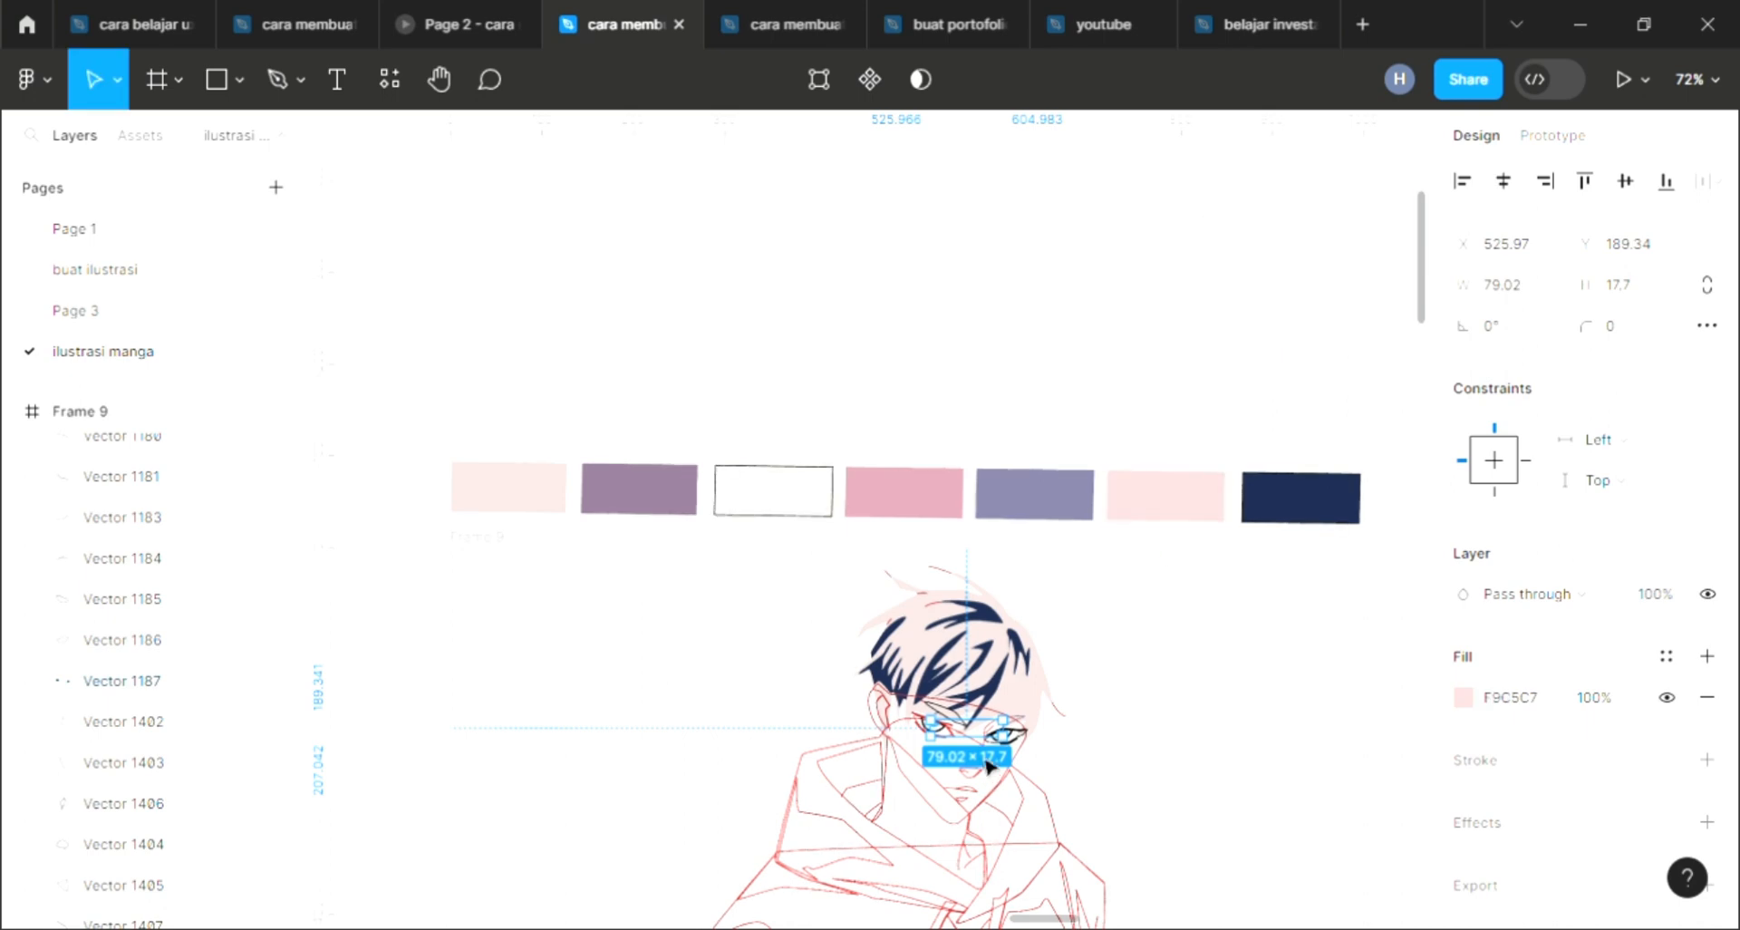
pyautogui.scroll(8, 934, 805)
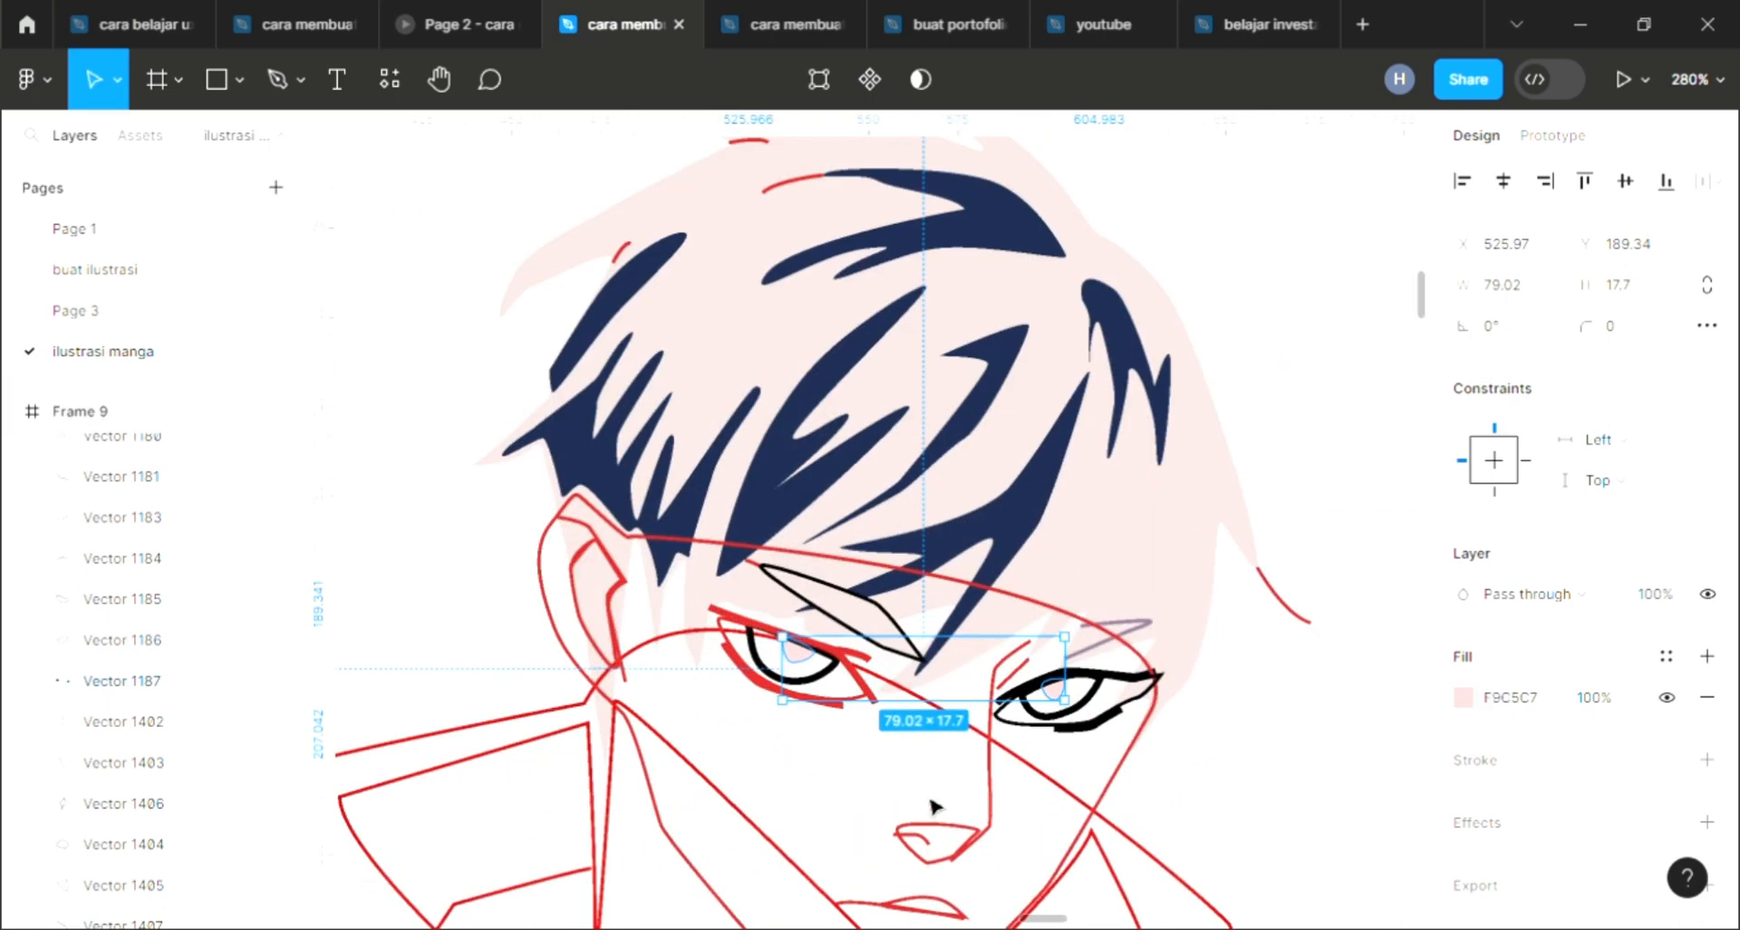
pyautogui.click(1463, 697)
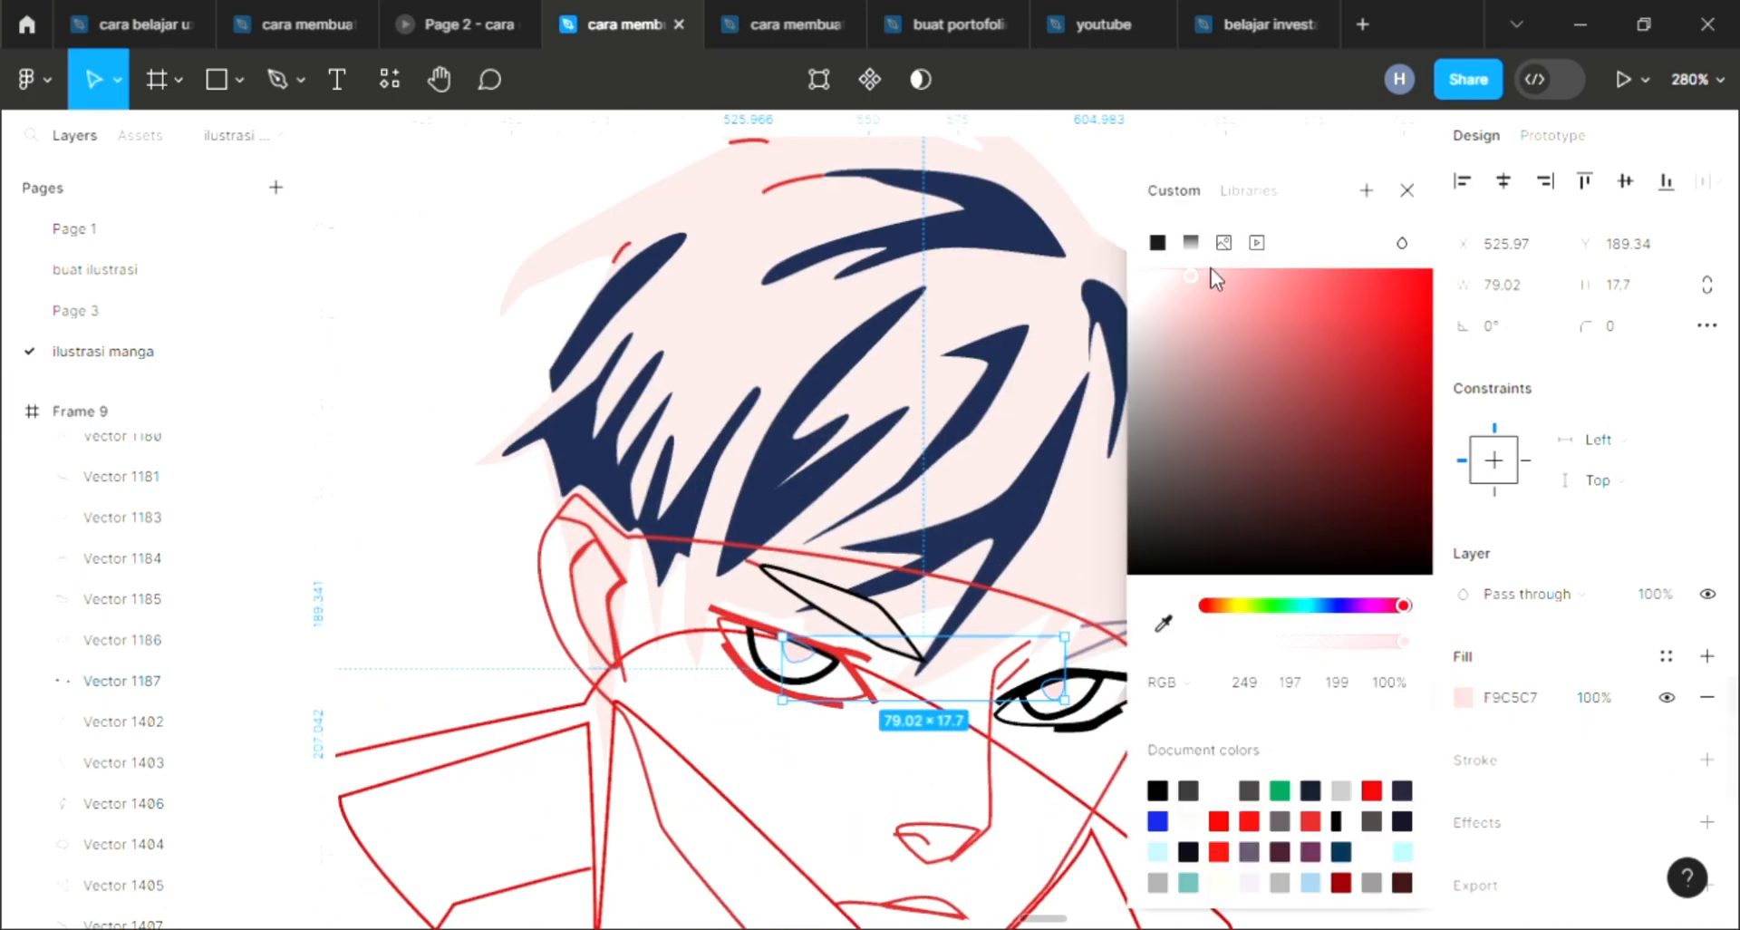
pyautogui.moveTo(1210, 269); pyautogui.dragTo(1225, 271)
pyautogui.click(845, 785)
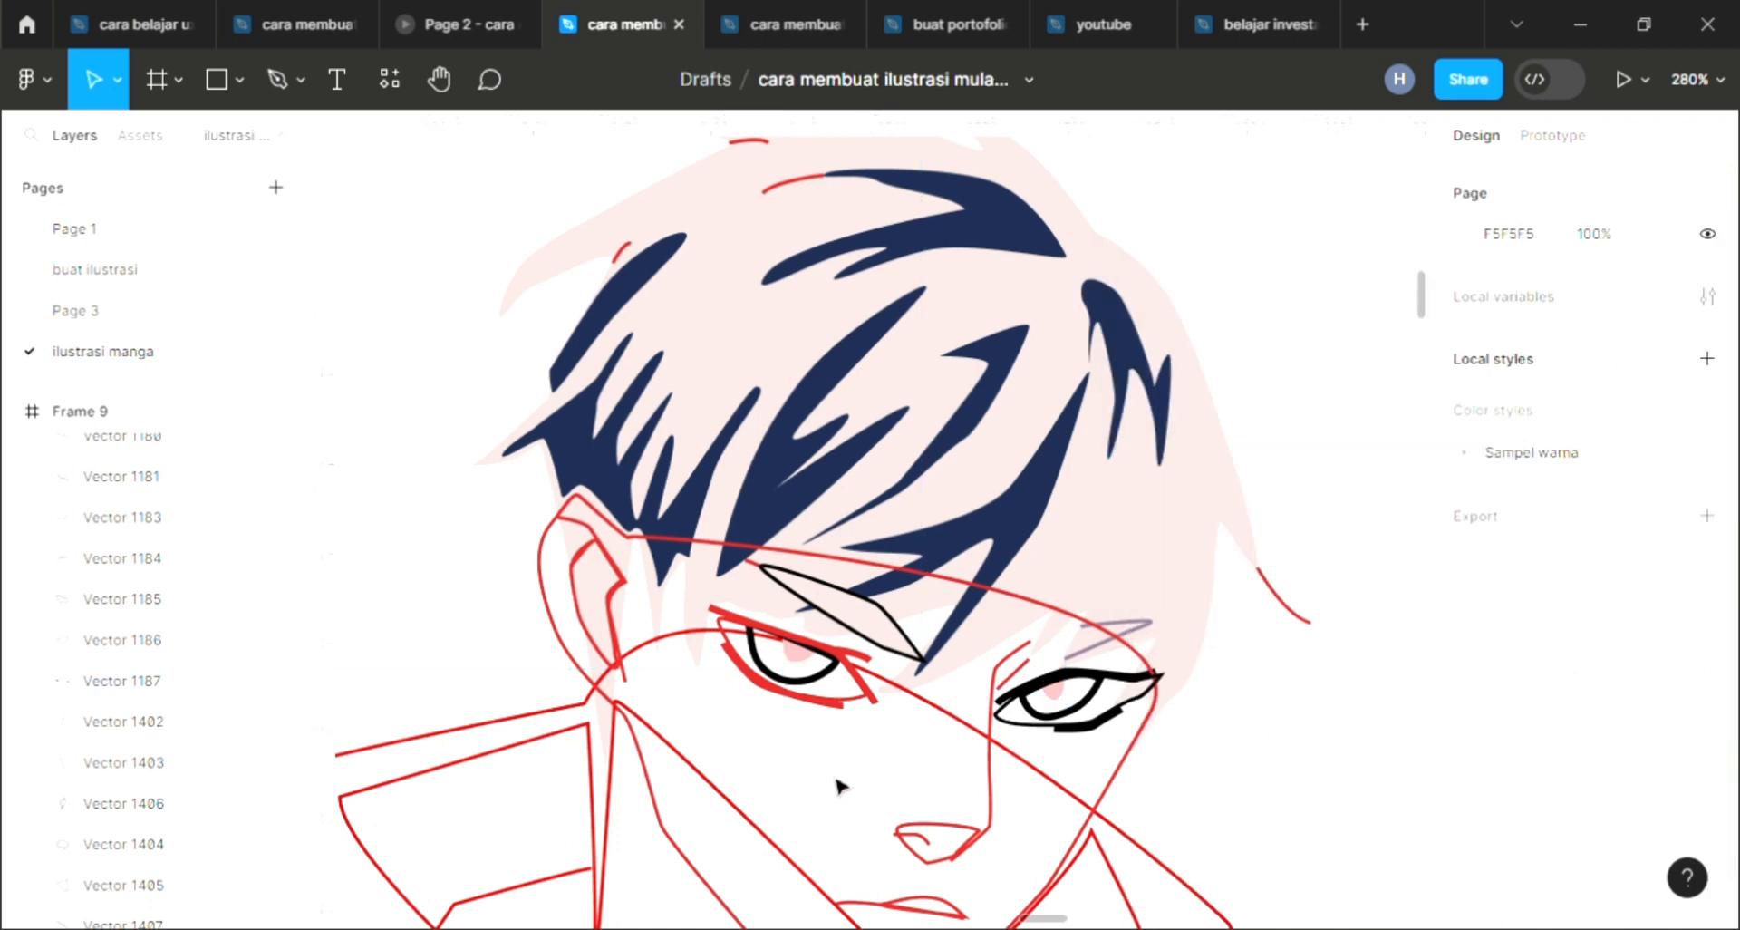
# Step: Add a fill to the left eye's iris, remove its stroke and send it behind the other vectors
pyautogui.scroll(-2, 838, 770)
pyautogui.click(827, 688)
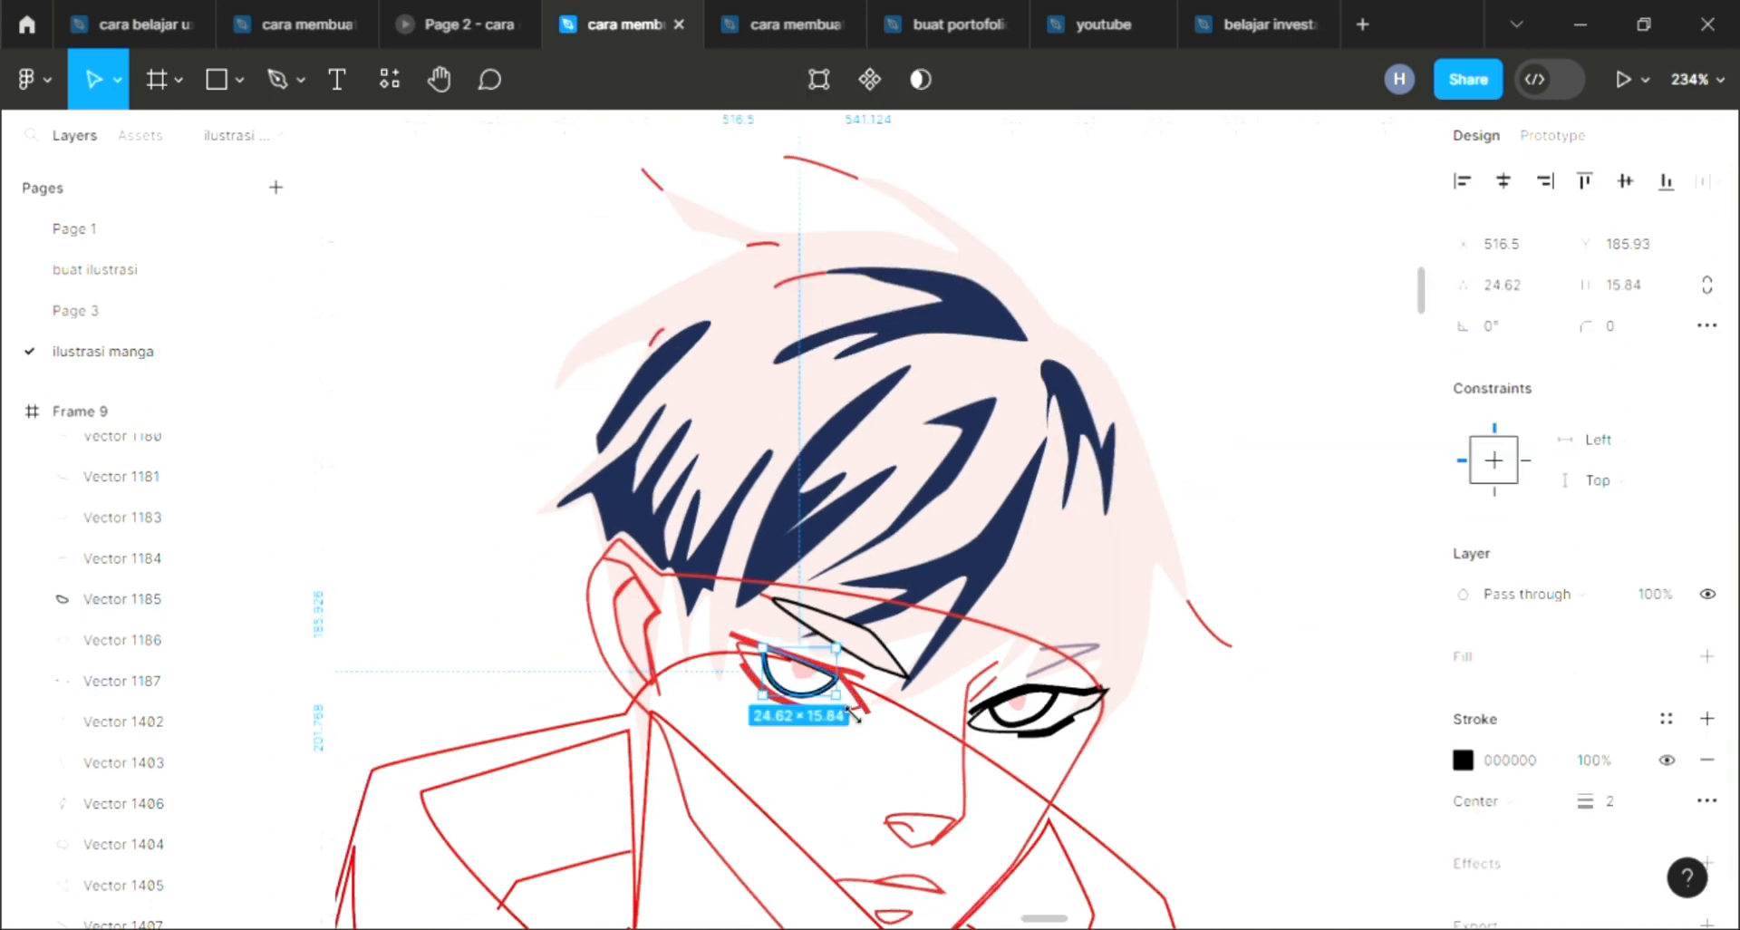
pyautogui.click(1707, 657)
pyautogui.click(1706, 821)
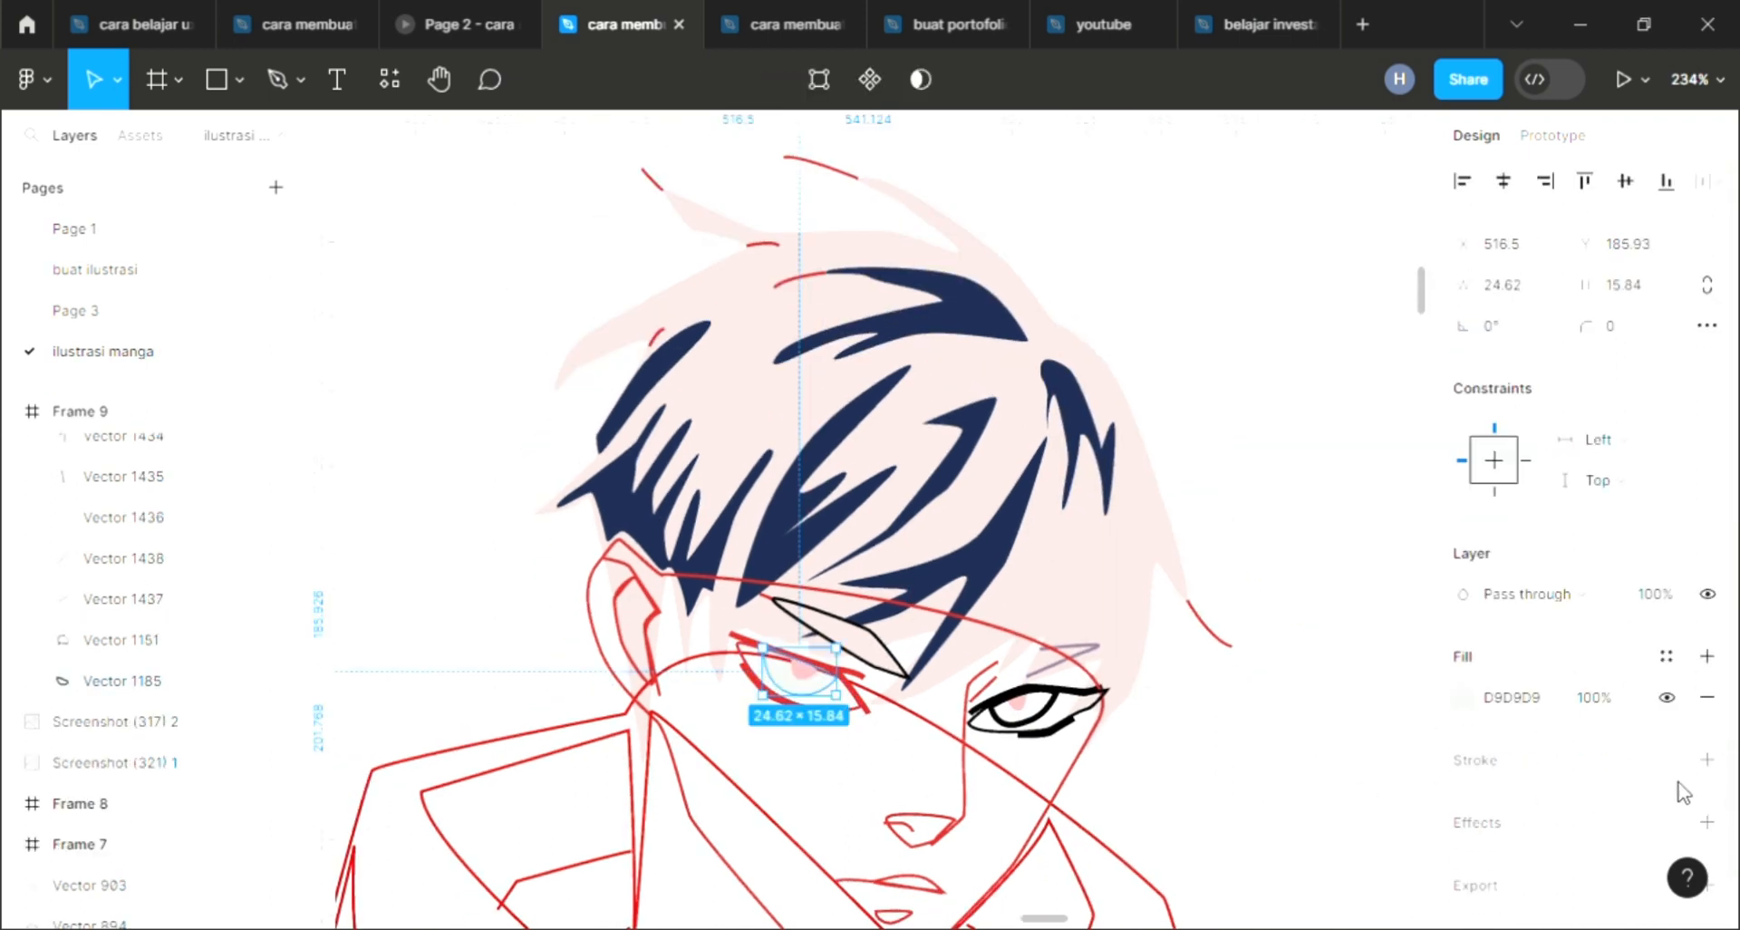
pyautogui.scroll(-5, 1204, 634)
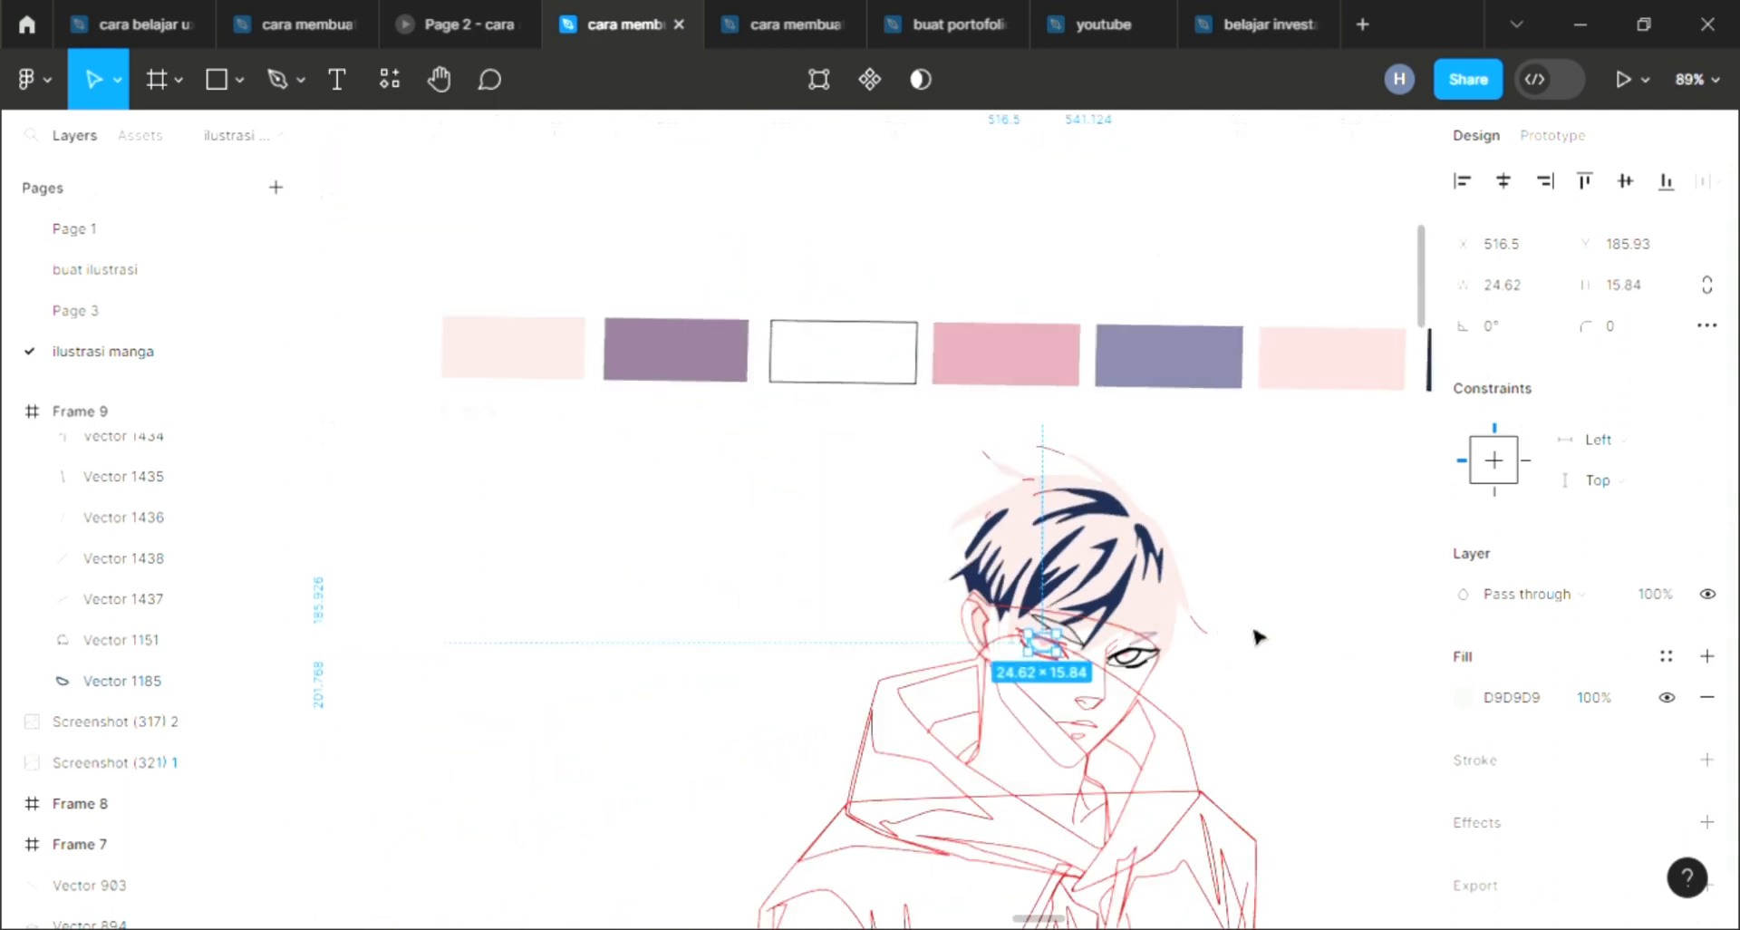
pyautogui.scroll(2, 1260, 630)
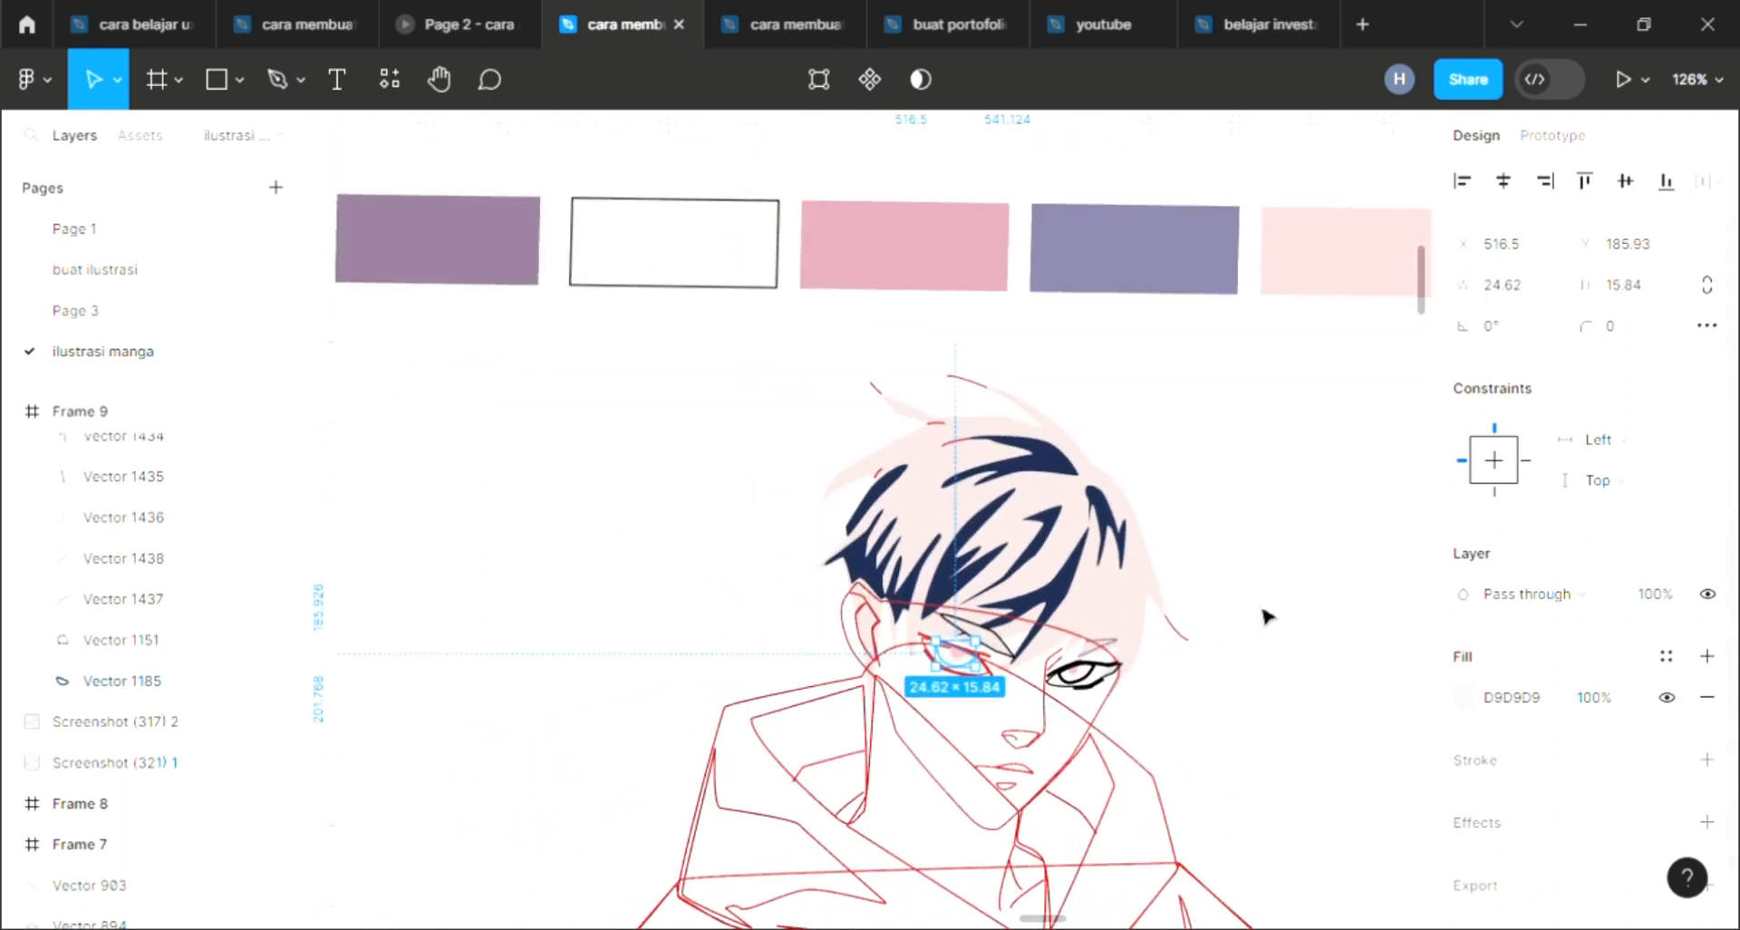
pyautogui.scroll(2, 1269, 611)
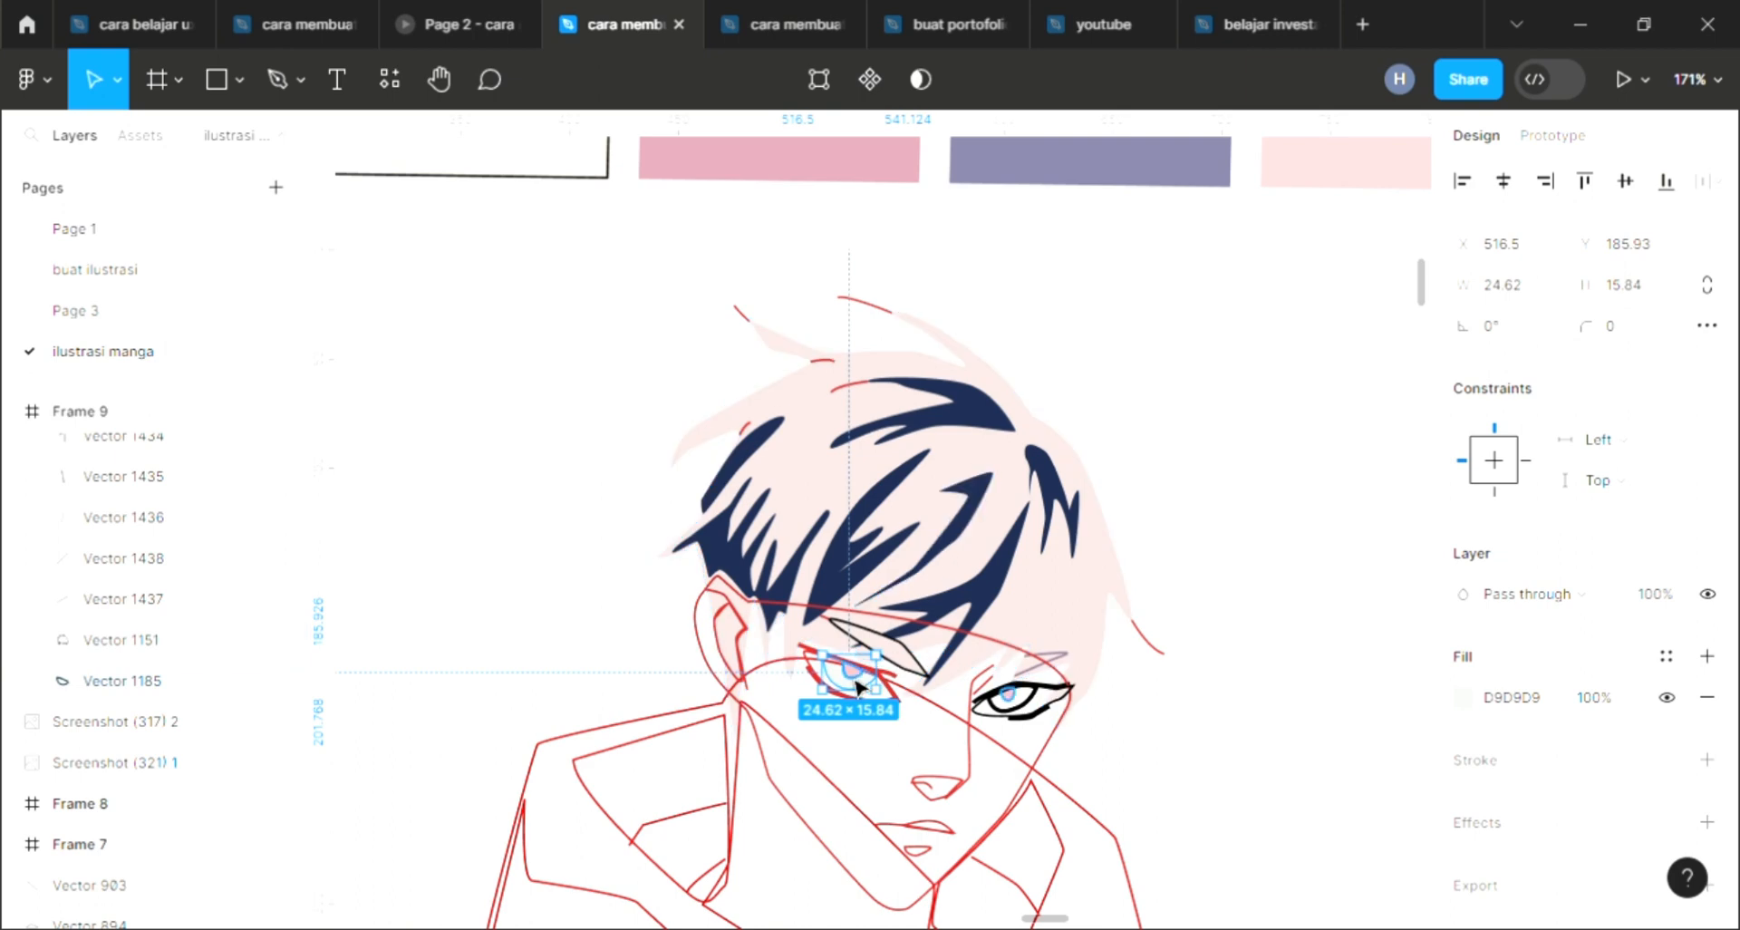
# Step: Set the pupils' fill to black 000000
pyautogui.click(858, 687)
pyautogui.click(1545, 699)
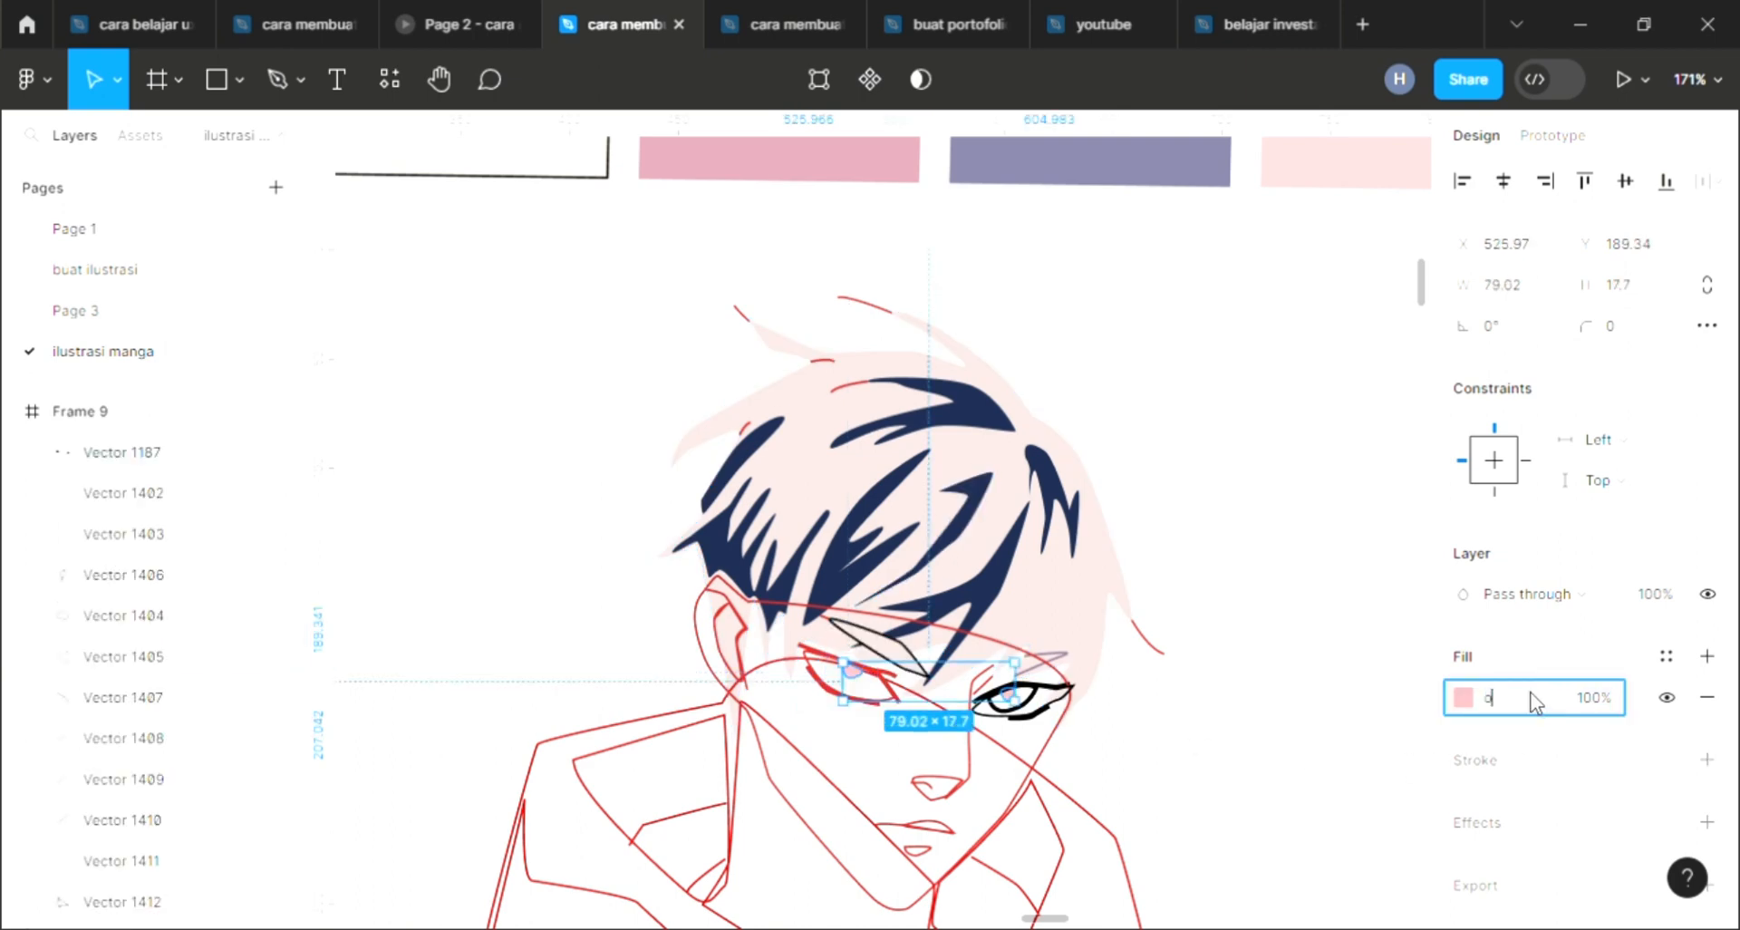
pyautogui.write('0')
pyautogui.press('Return')
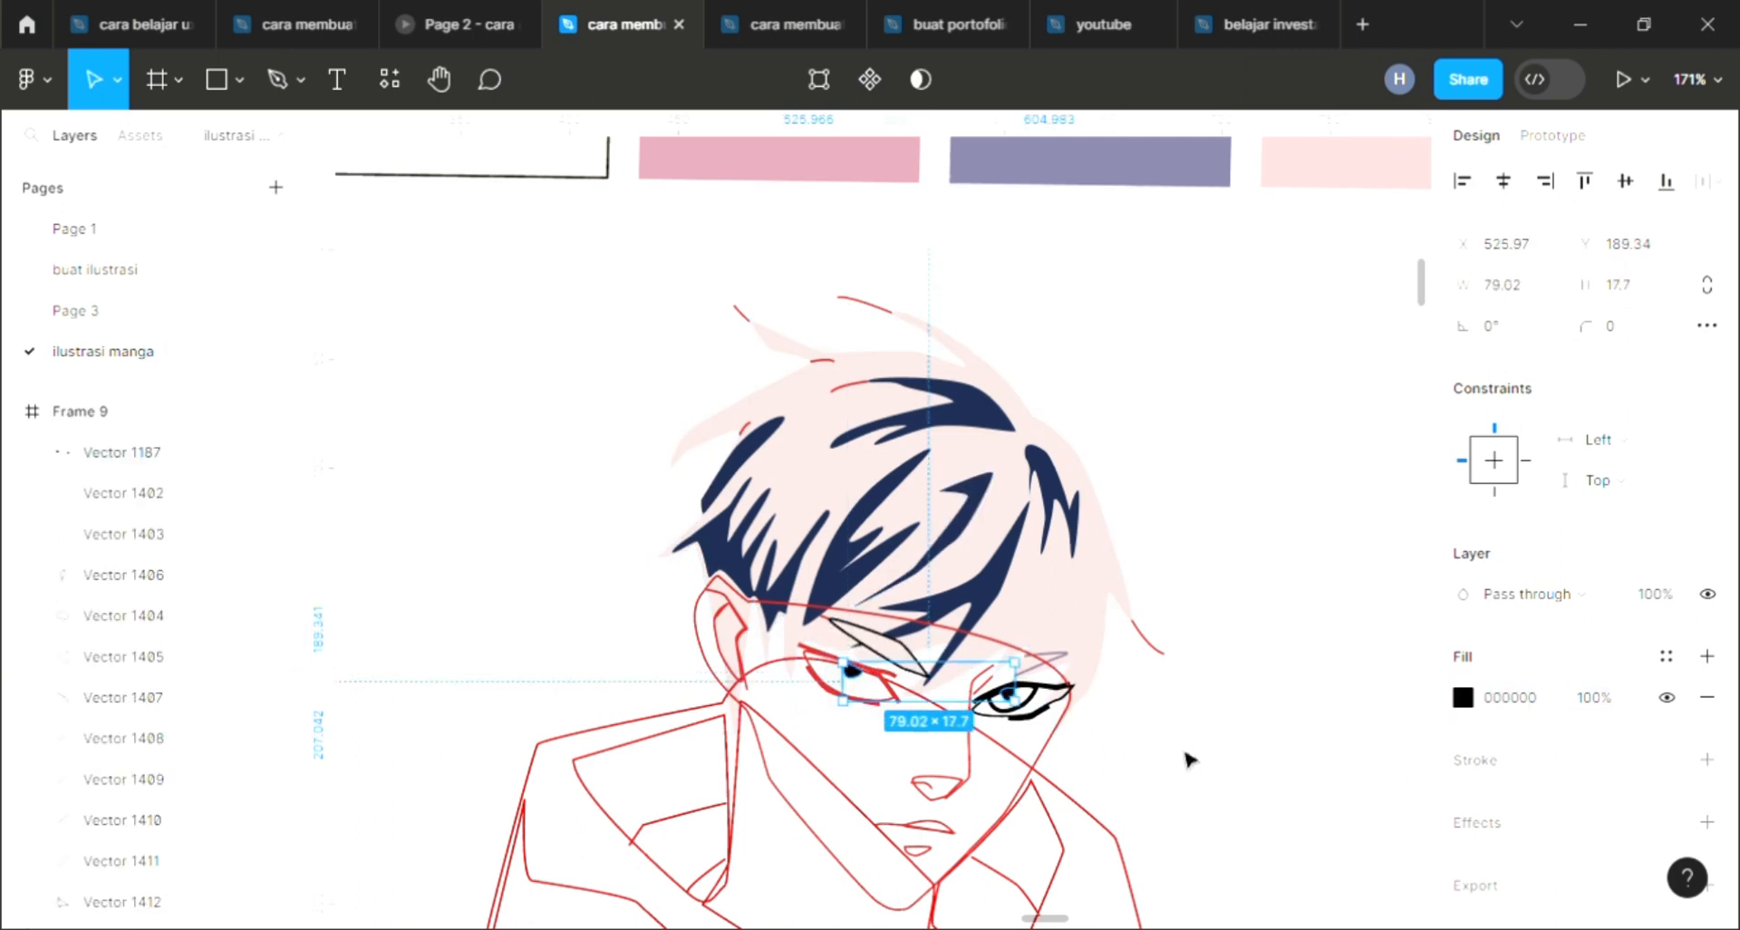
# Step: Set the left iris's fill to the light pink F9C5C7 sampled from the palette
pyautogui.click(870, 698)
pyautogui.press('i')
pyautogui.click(1340, 185)
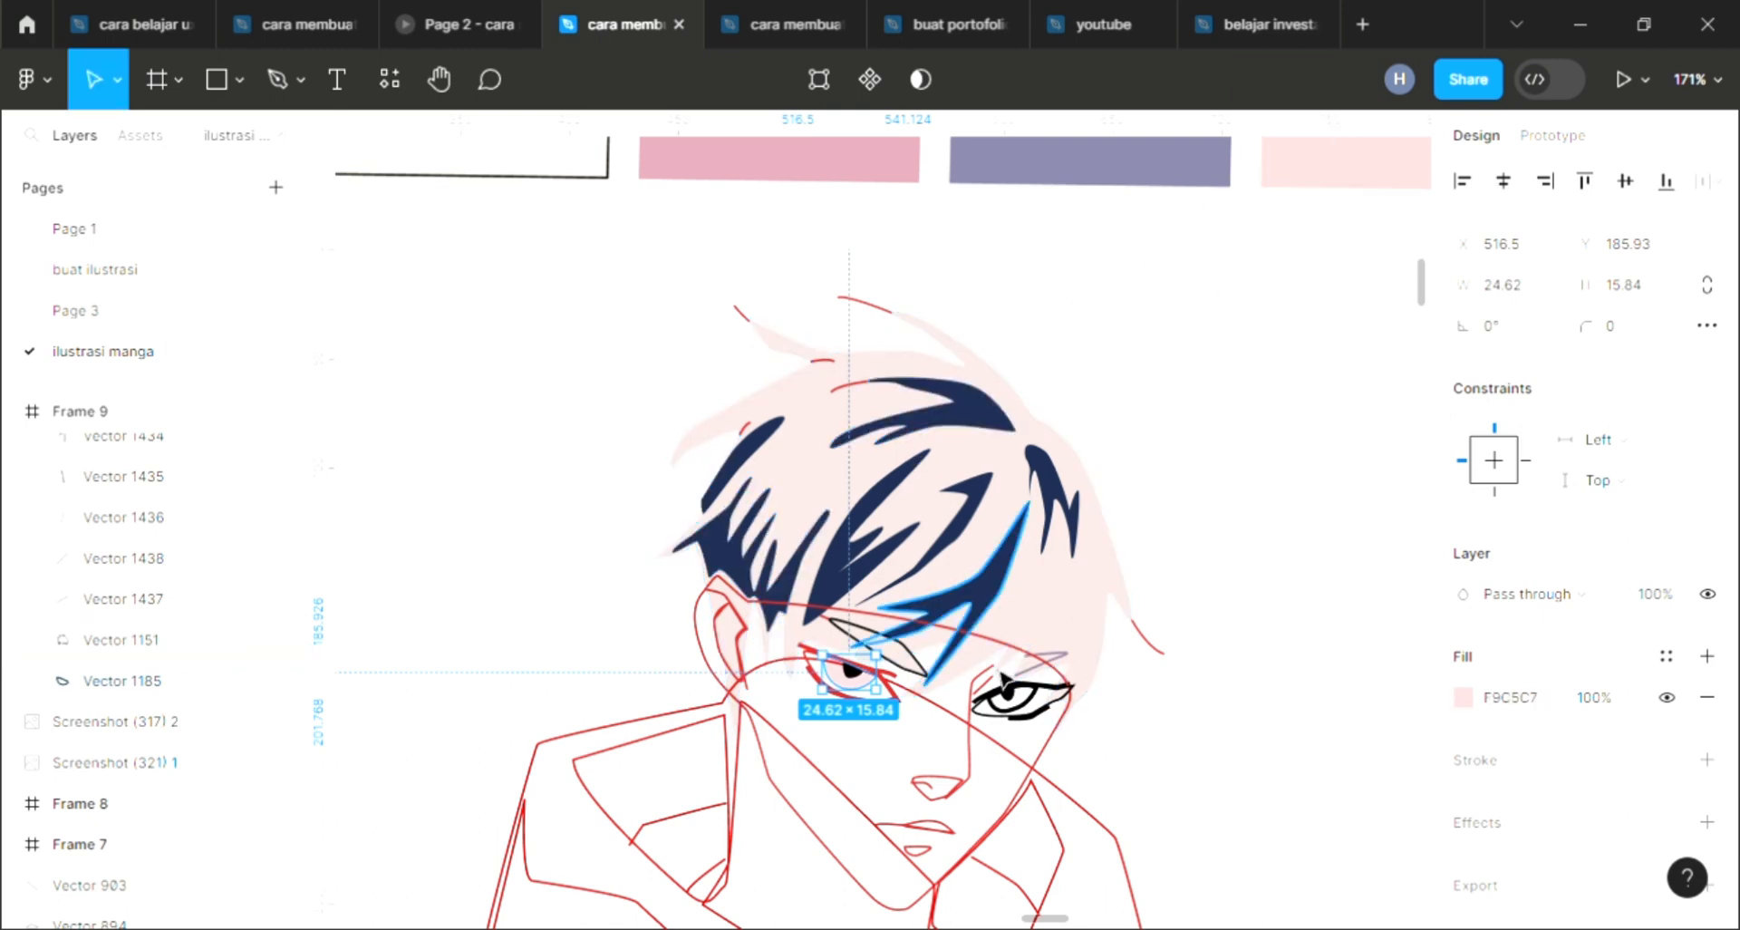
# Step: Replace the right iris's stroke with a fill in the palette's light pink F9C5C7 and send it to the back
pyautogui.click(1010, 696)
pyautogui.click(1707, 655)
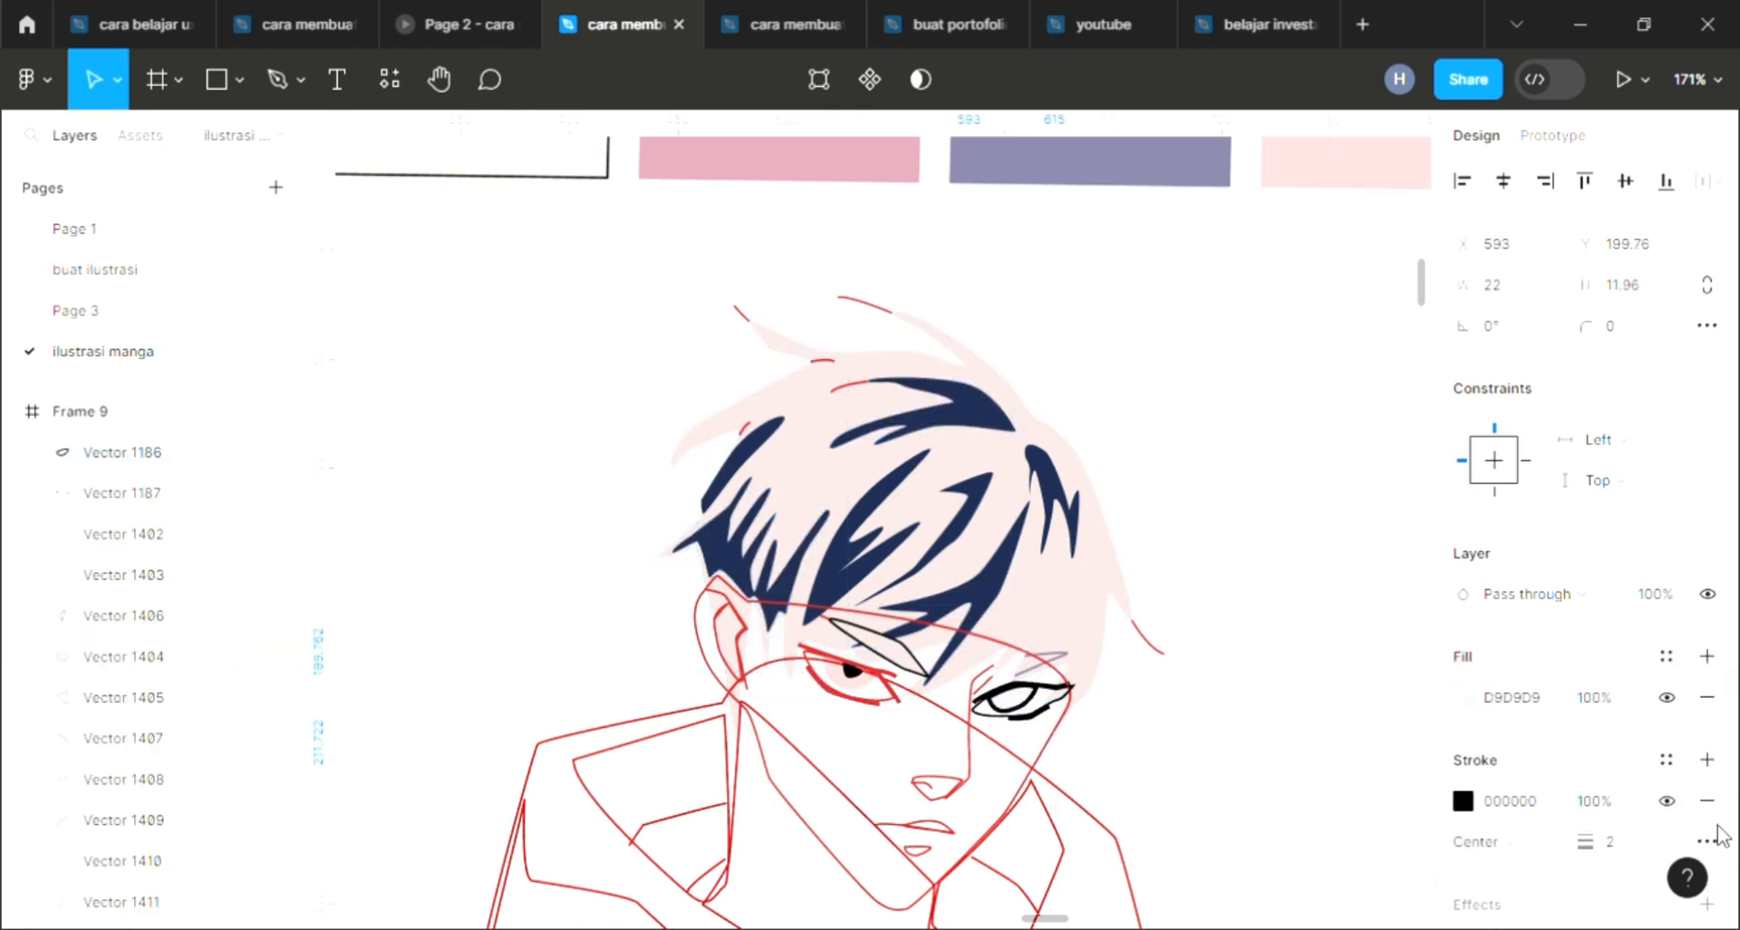
pyautogui.click(1706, 800)
pyautogui.press('i')
pyautogui.click(1371, 189)
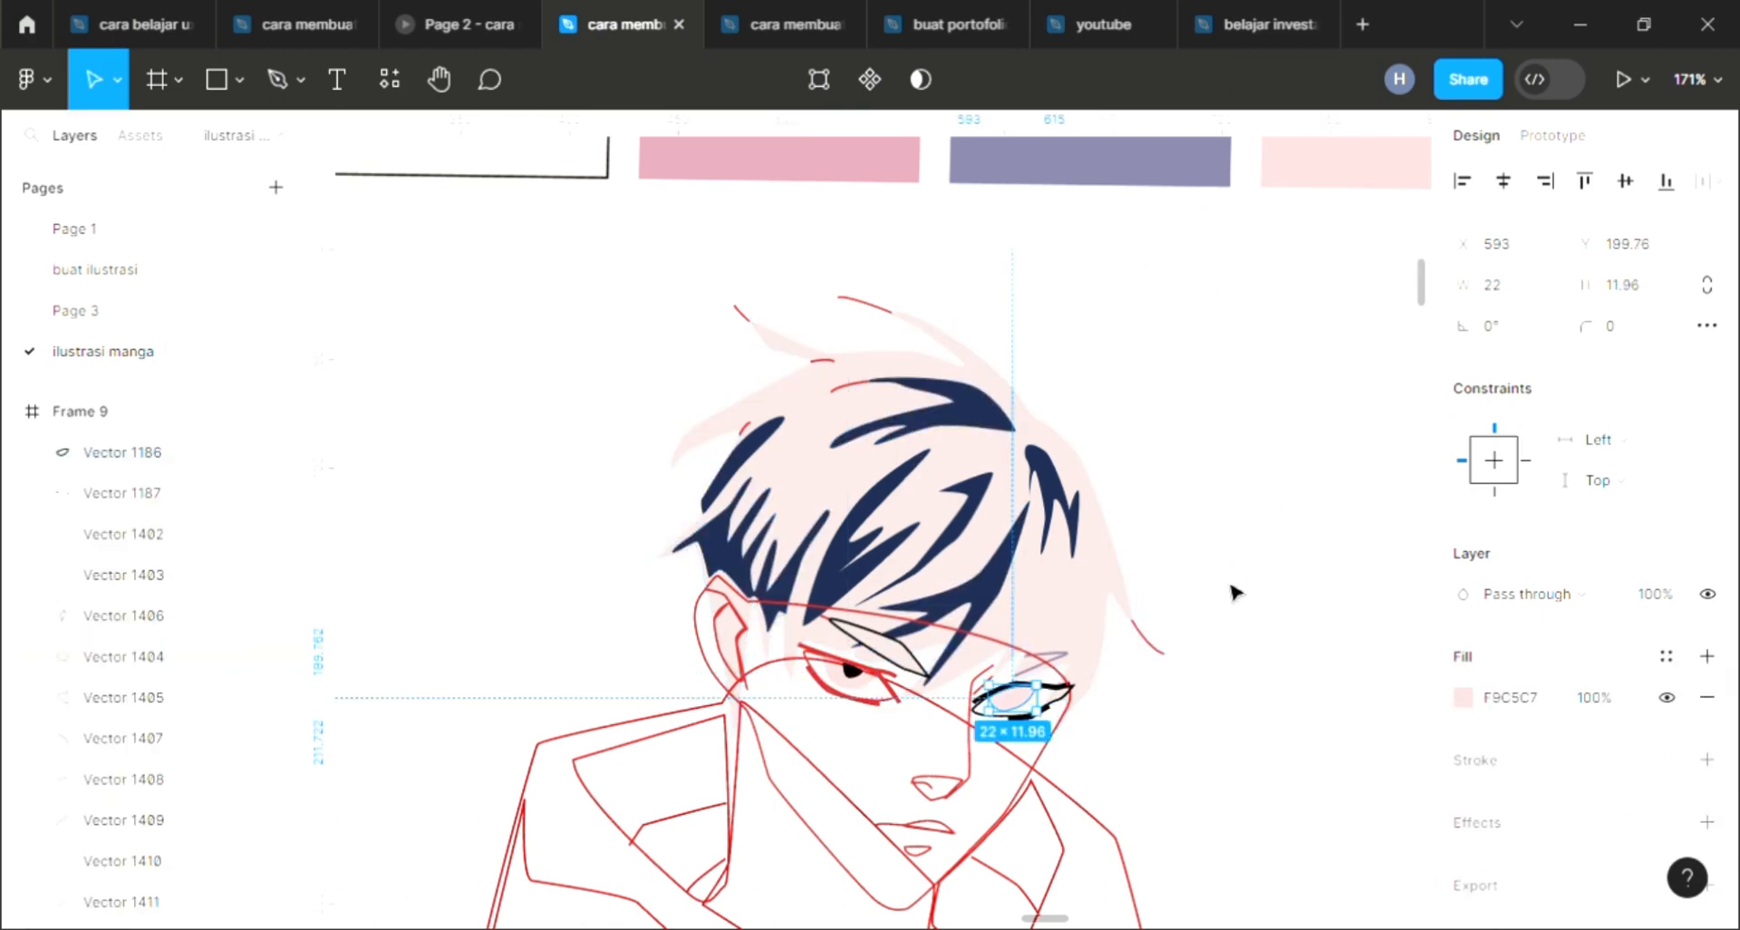
pyautogui.click(1233, 593)
pyautogui.click(1024, 716)
pyautogui.click(914, 736)
pyautogui.click(895, 712)
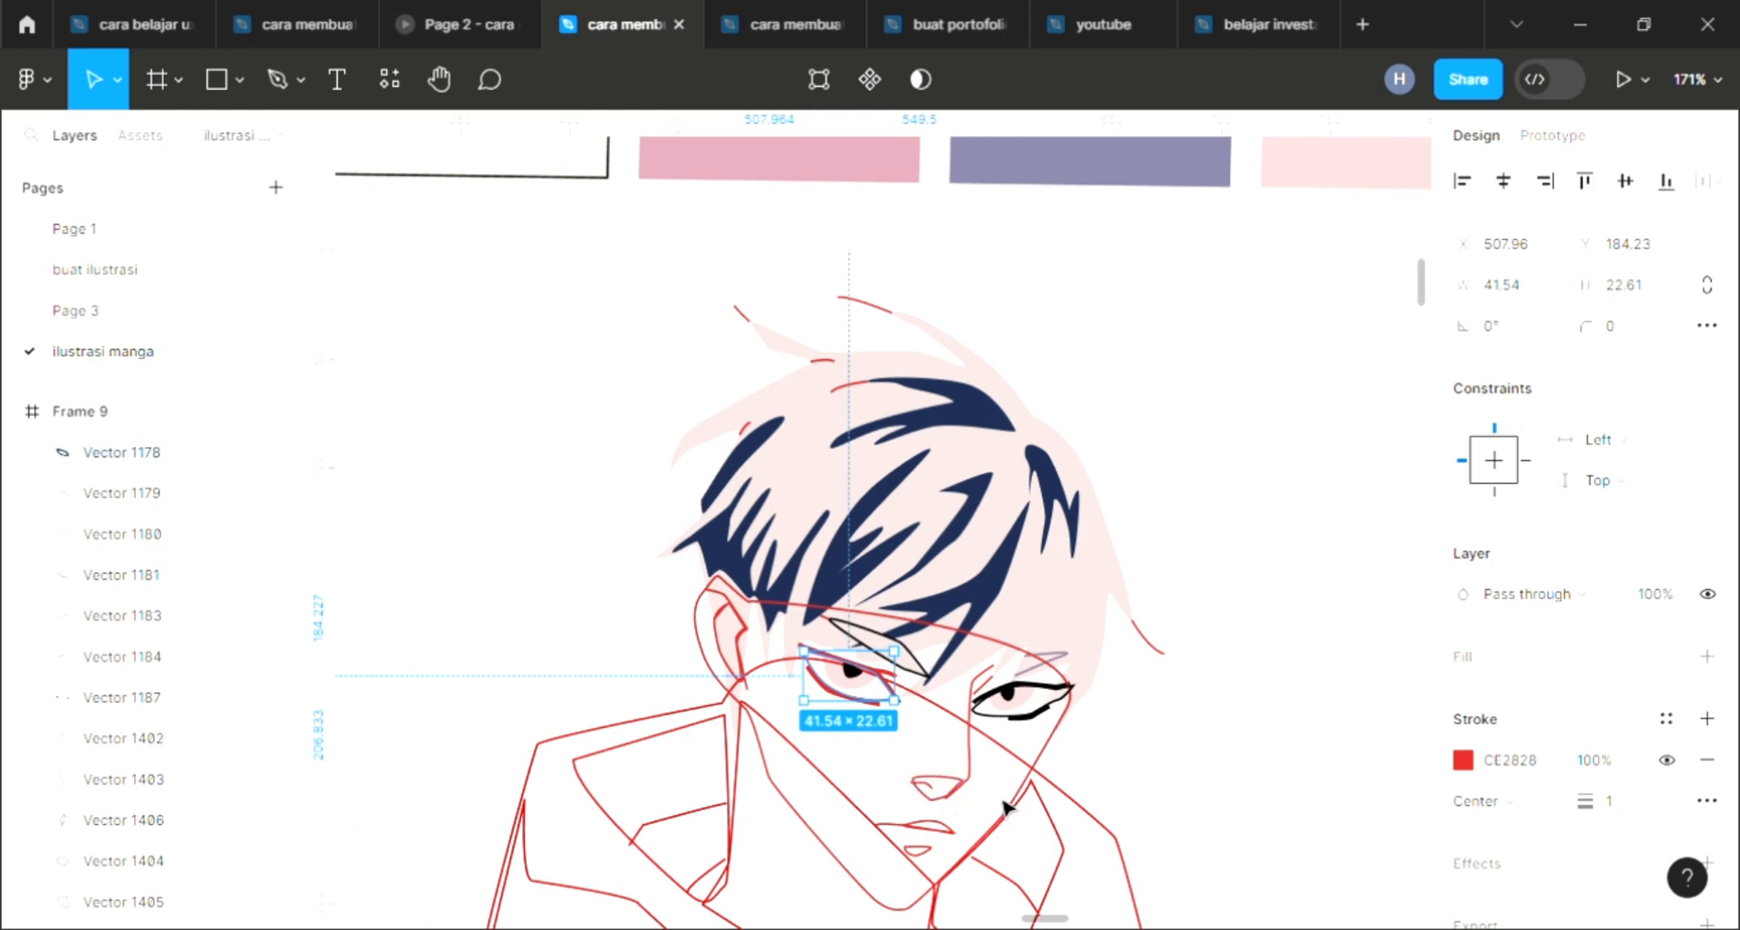
# Step: Replace the face outline's stroke with the palette's cream fill FAF1E7 and send the shape behind the other vectors
pyautogui.scroll(-1, 998, 788)
pyautogui.click(862, 849)
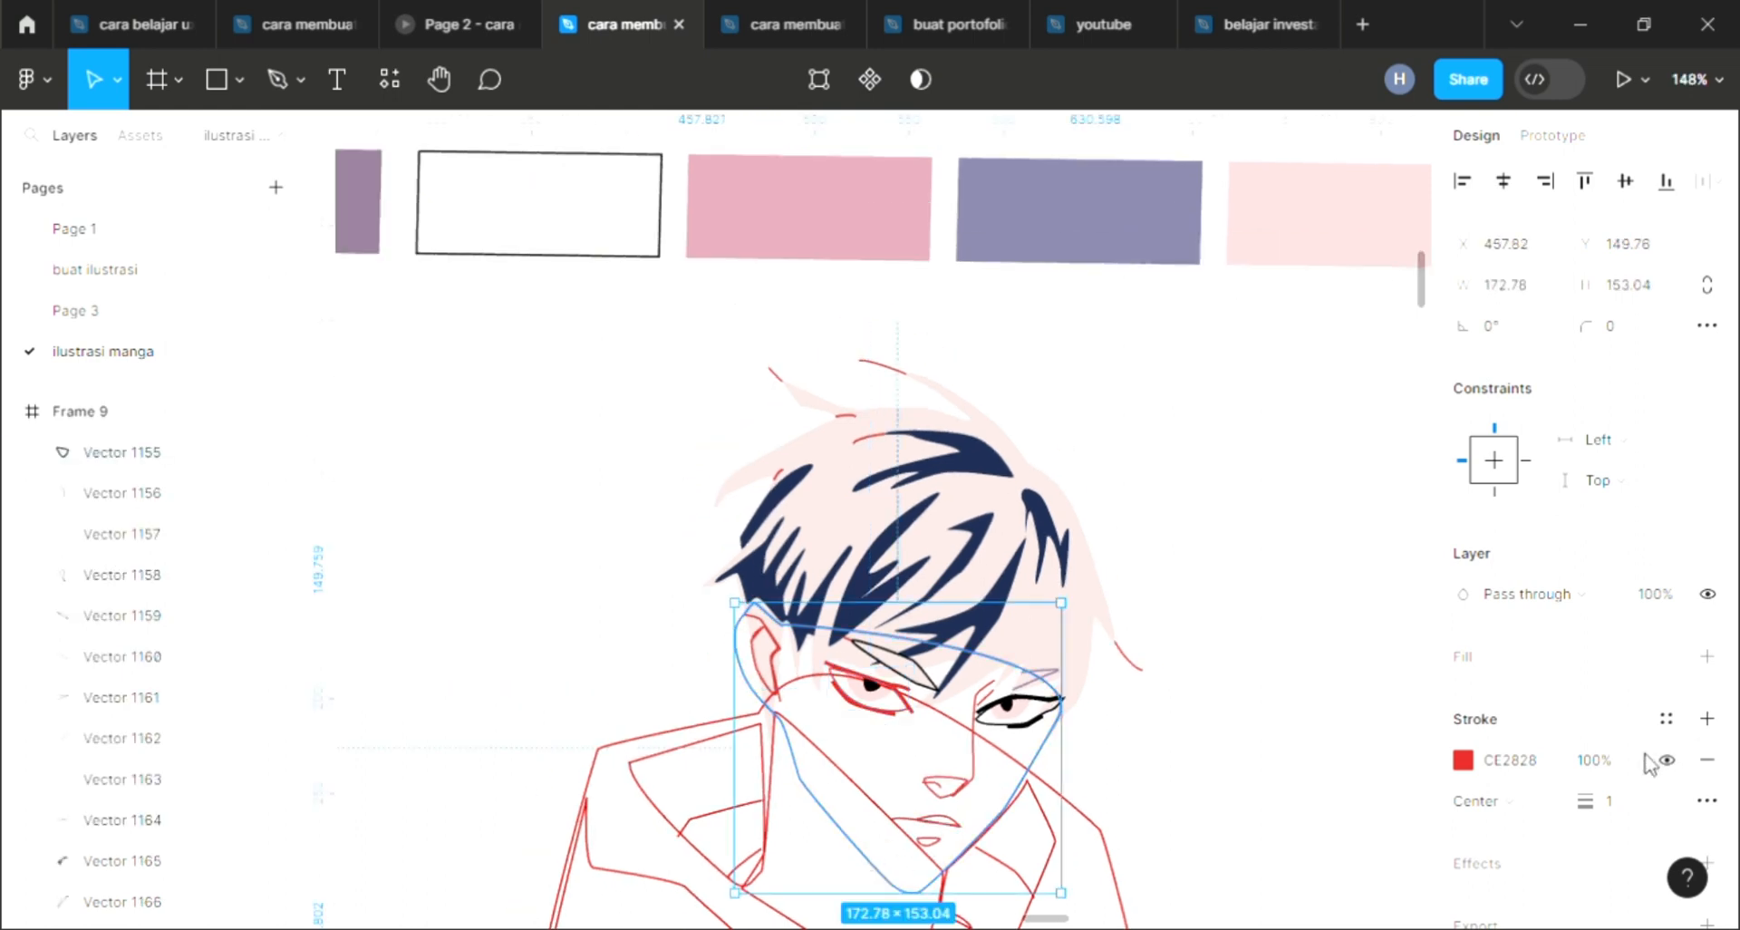
pyautogui.click(1708, 657)
pyautogui.click(1708, 801)
pyautogui.scroll(-3, 714, 688)
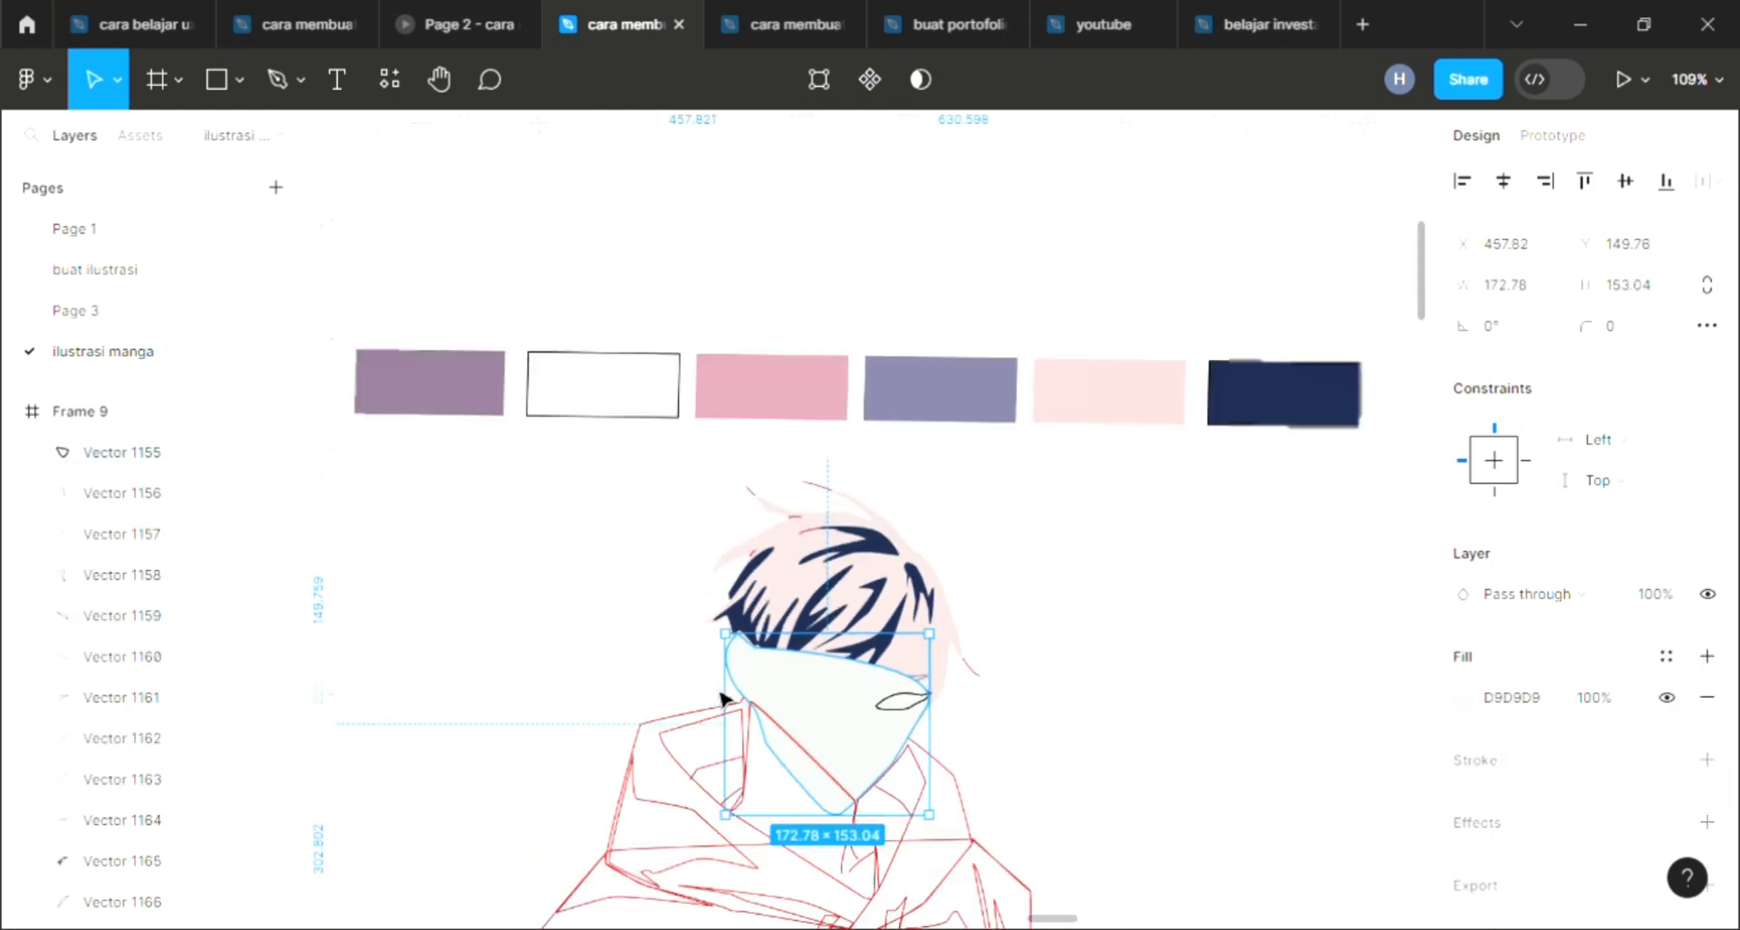
pyautogui.press('i')
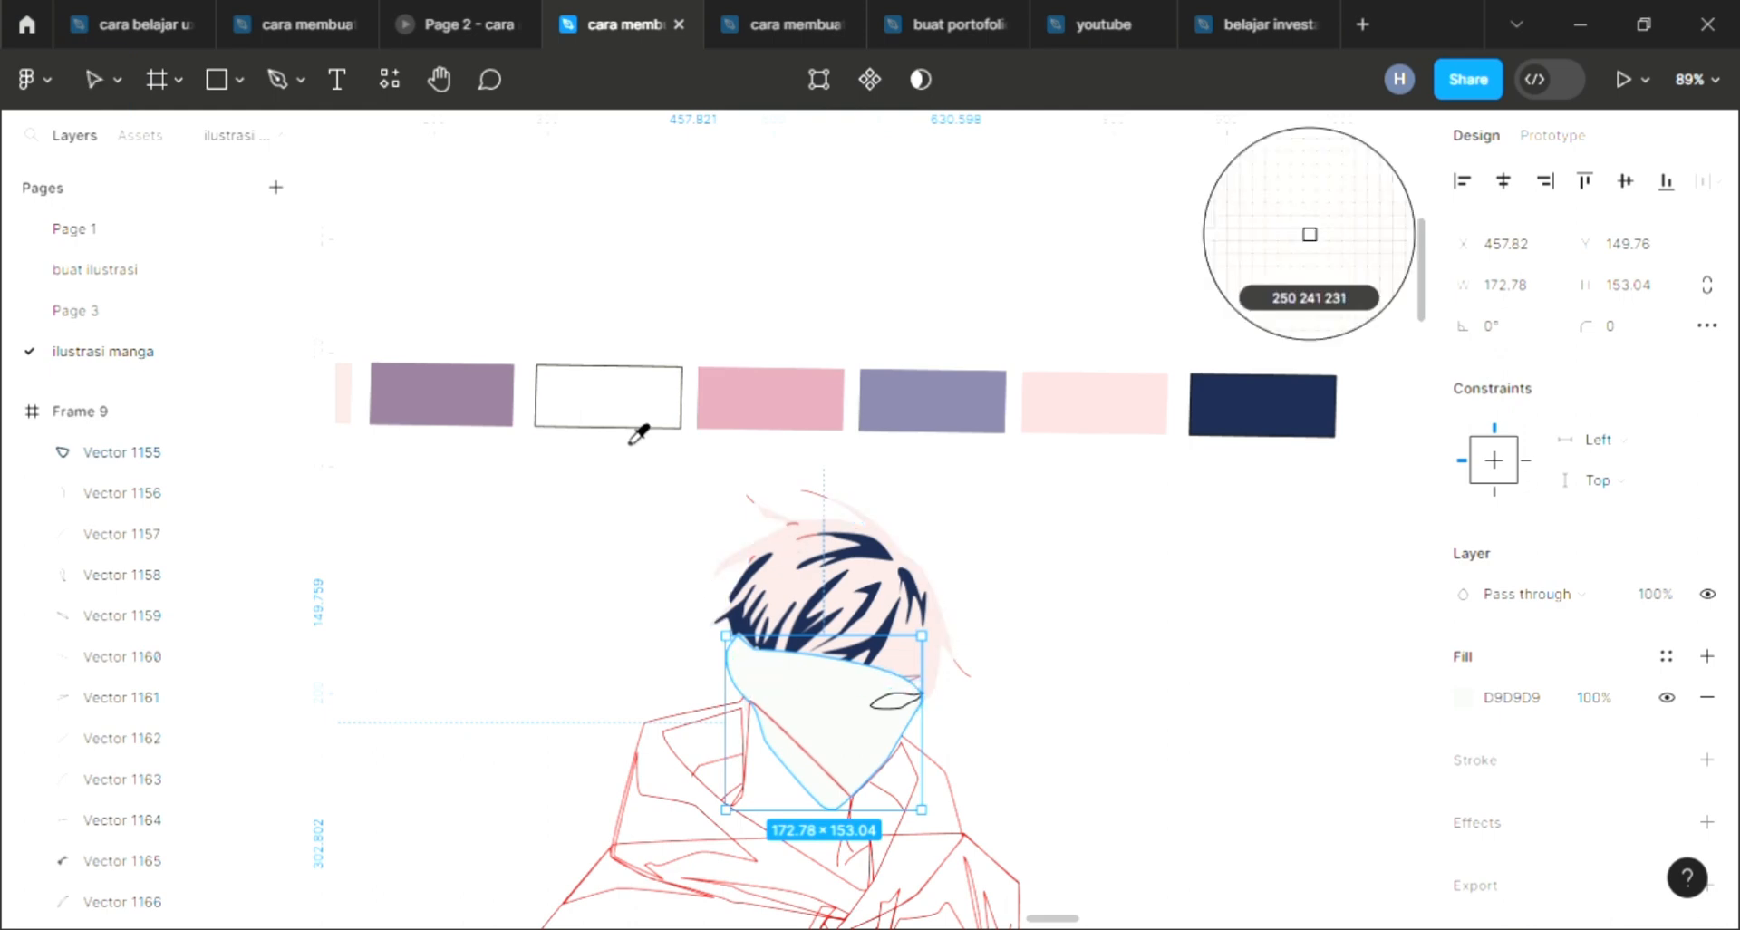
pyautogui.click(627, 424)
pyautogui.press('[')
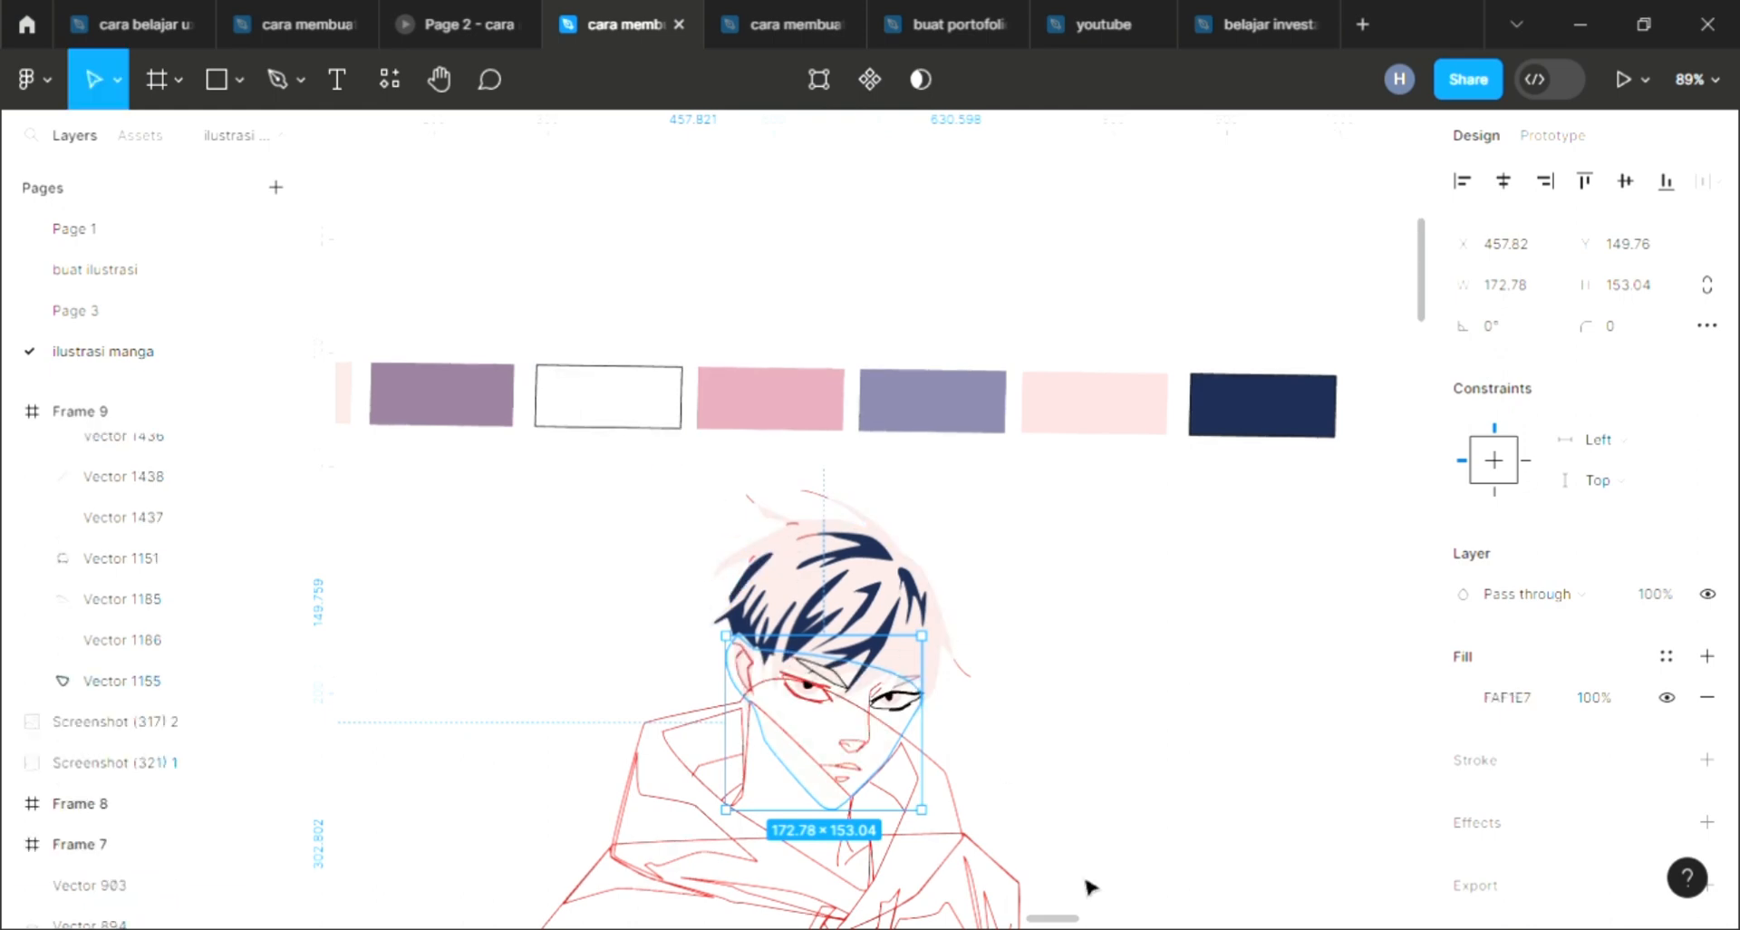
pyautogui.click(1015, 711)
pyautogui.scroll(5, 987, 541)
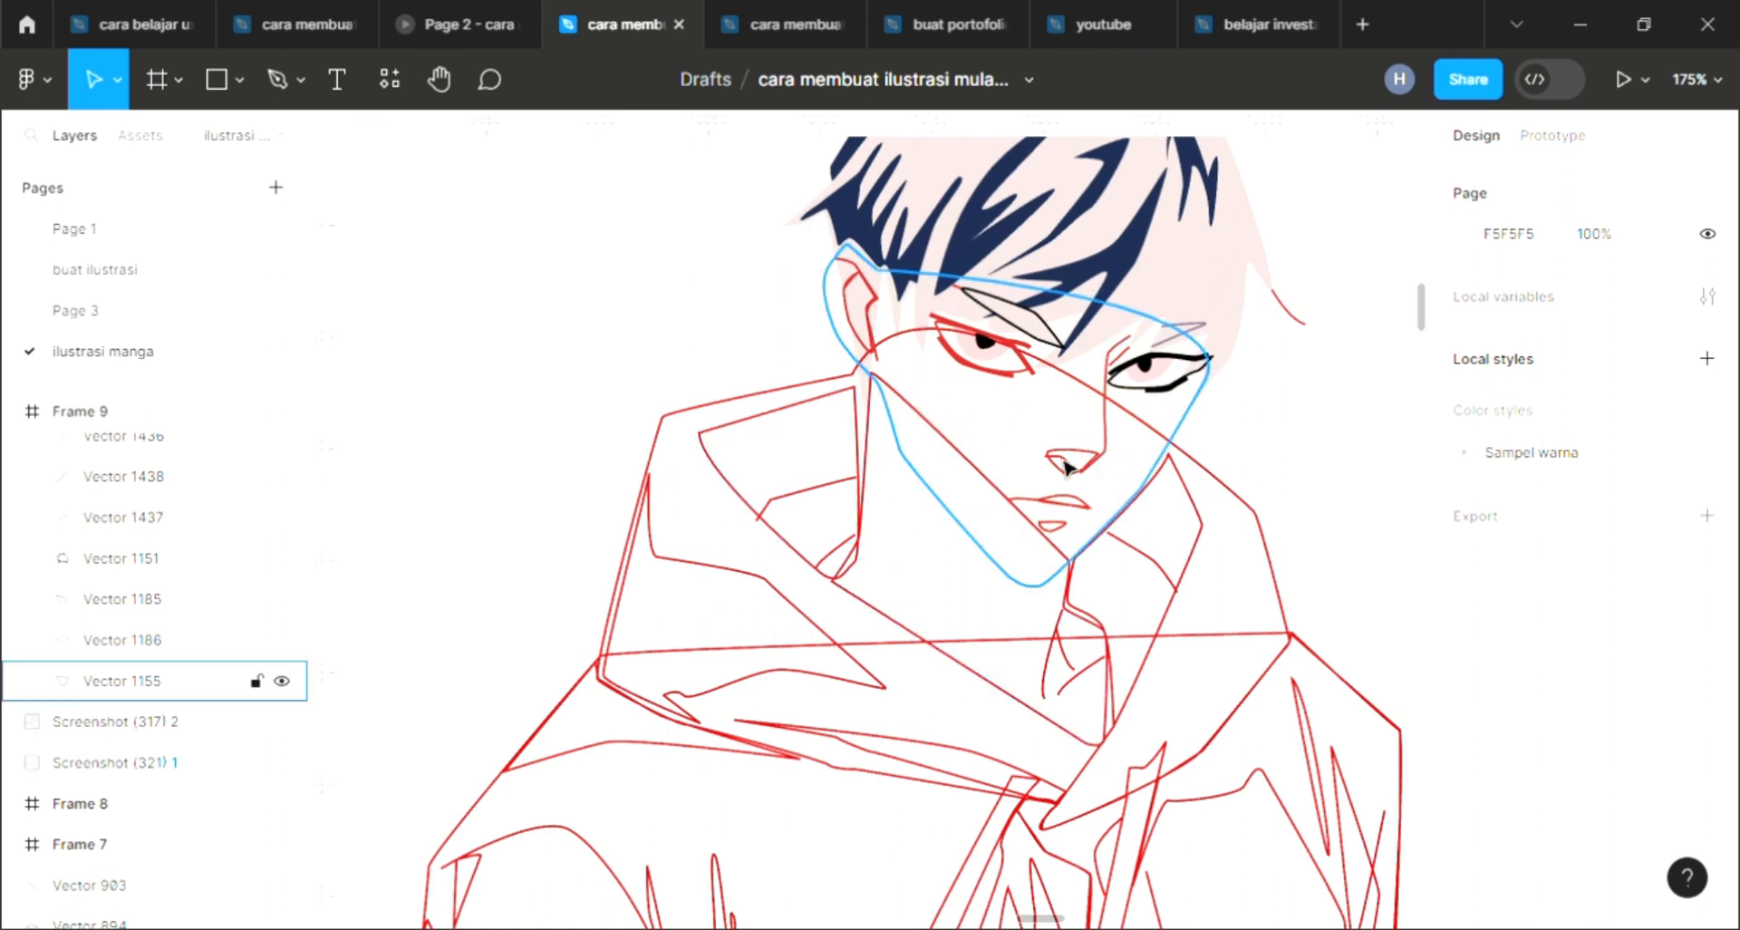
pyautogui.click(1008, 385)
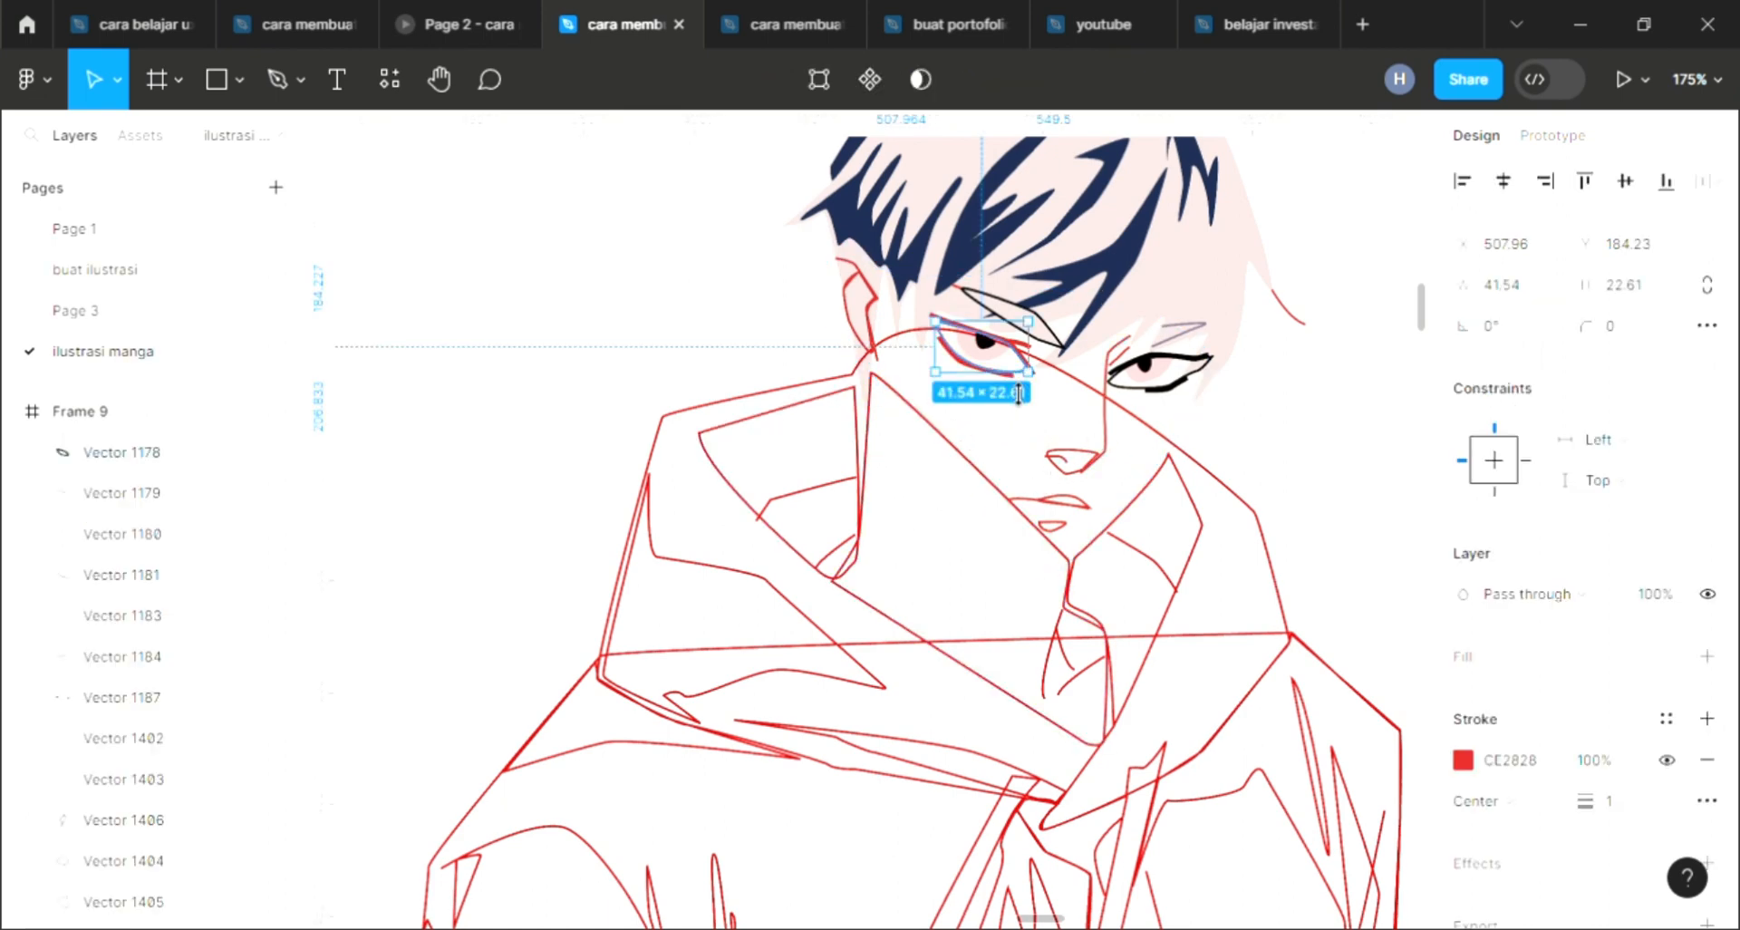
pyautogui.scroll(-3, 906, 367)
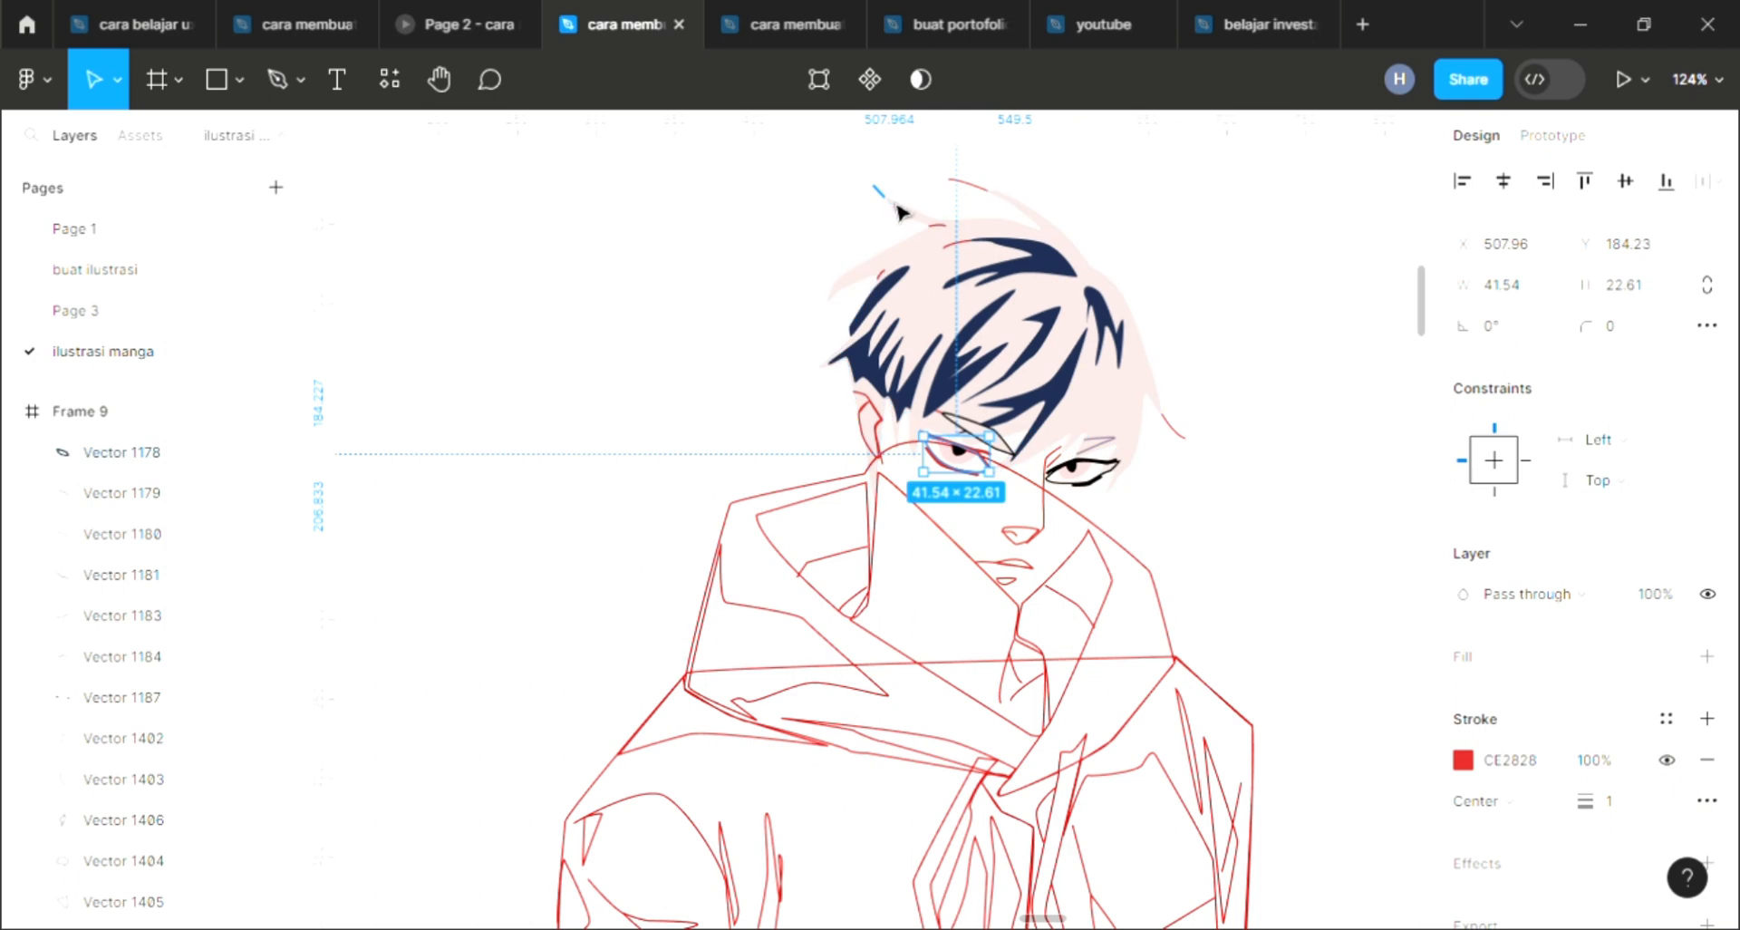
pyautogui.click(835, 206)
pyautogui.scroll(-3, 765, 481)
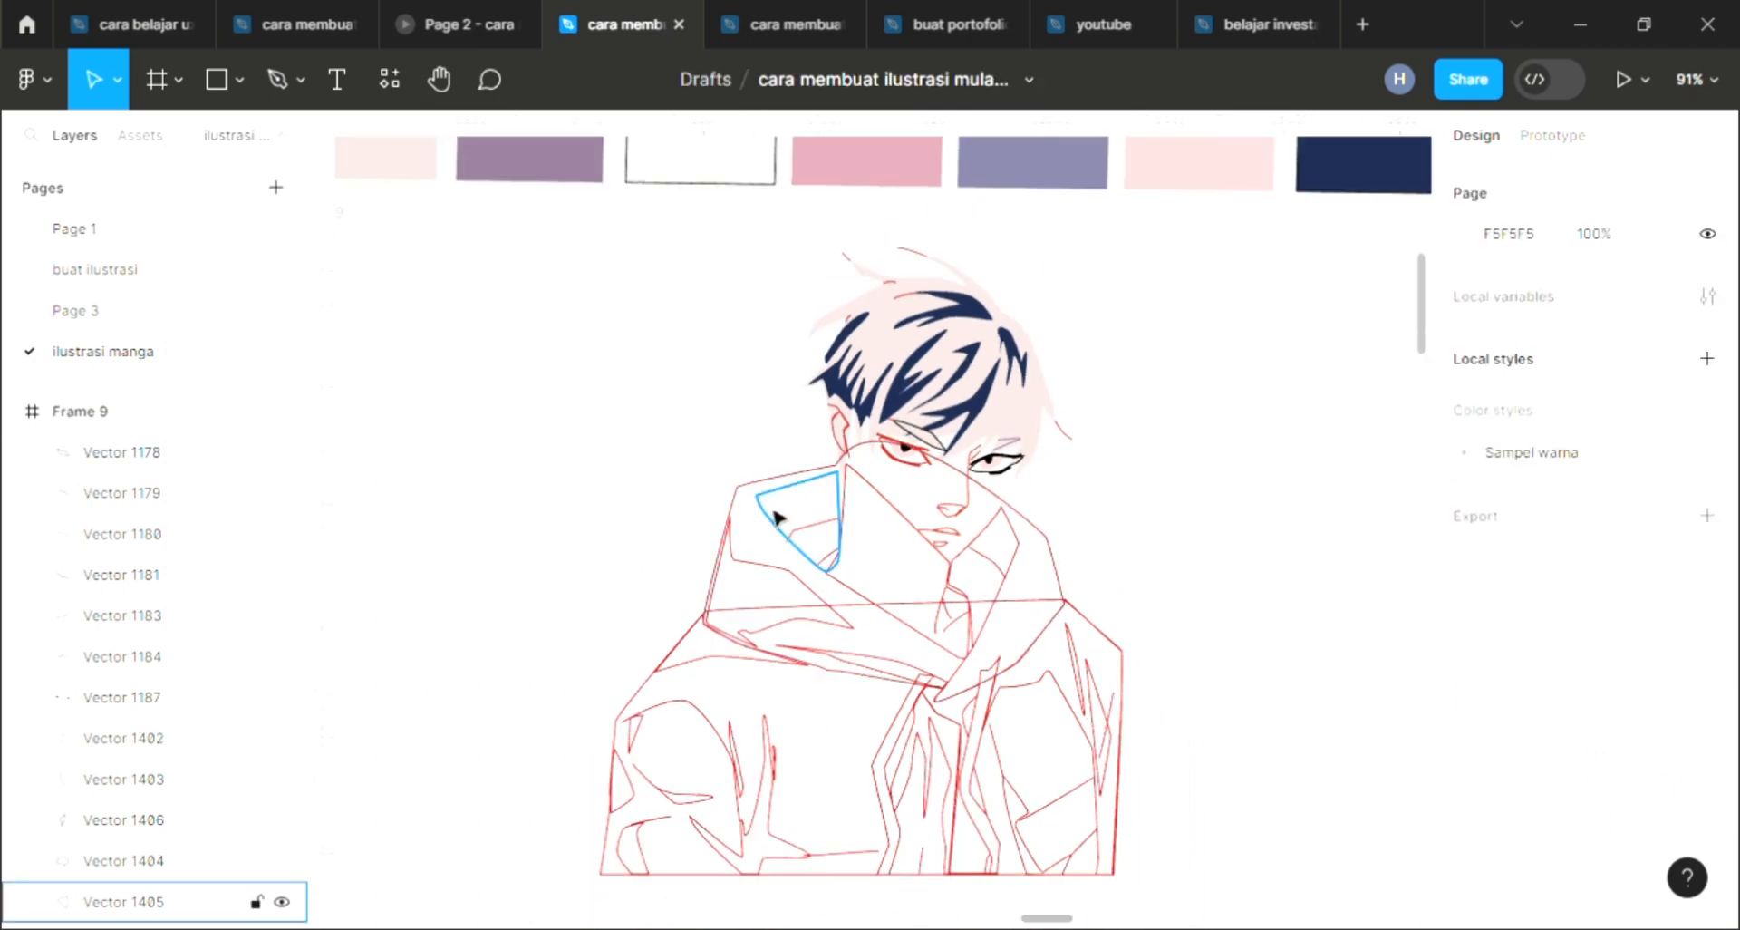
# Step: Add a fill to the small lower-lip shape and remove its red stroke
pyautogui.scroll(5, 968, 564)
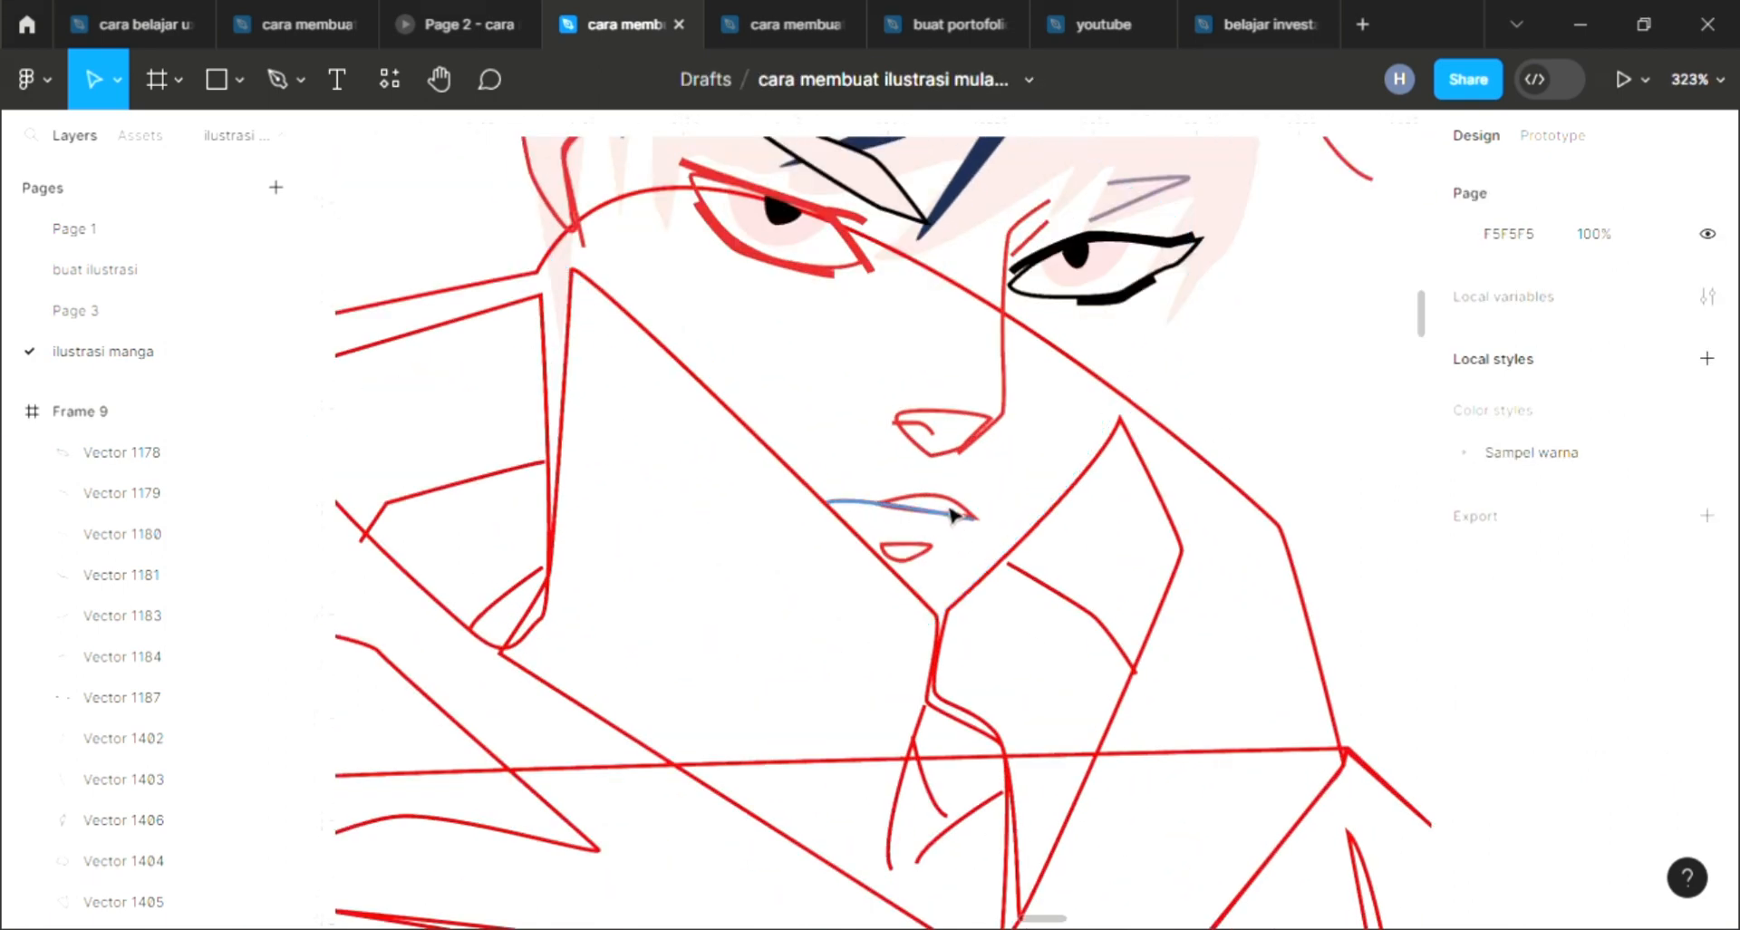
pyautogui.click(917, 554)
pyautogui.click(1707, 656)
pyautogui.click(1705, 801)
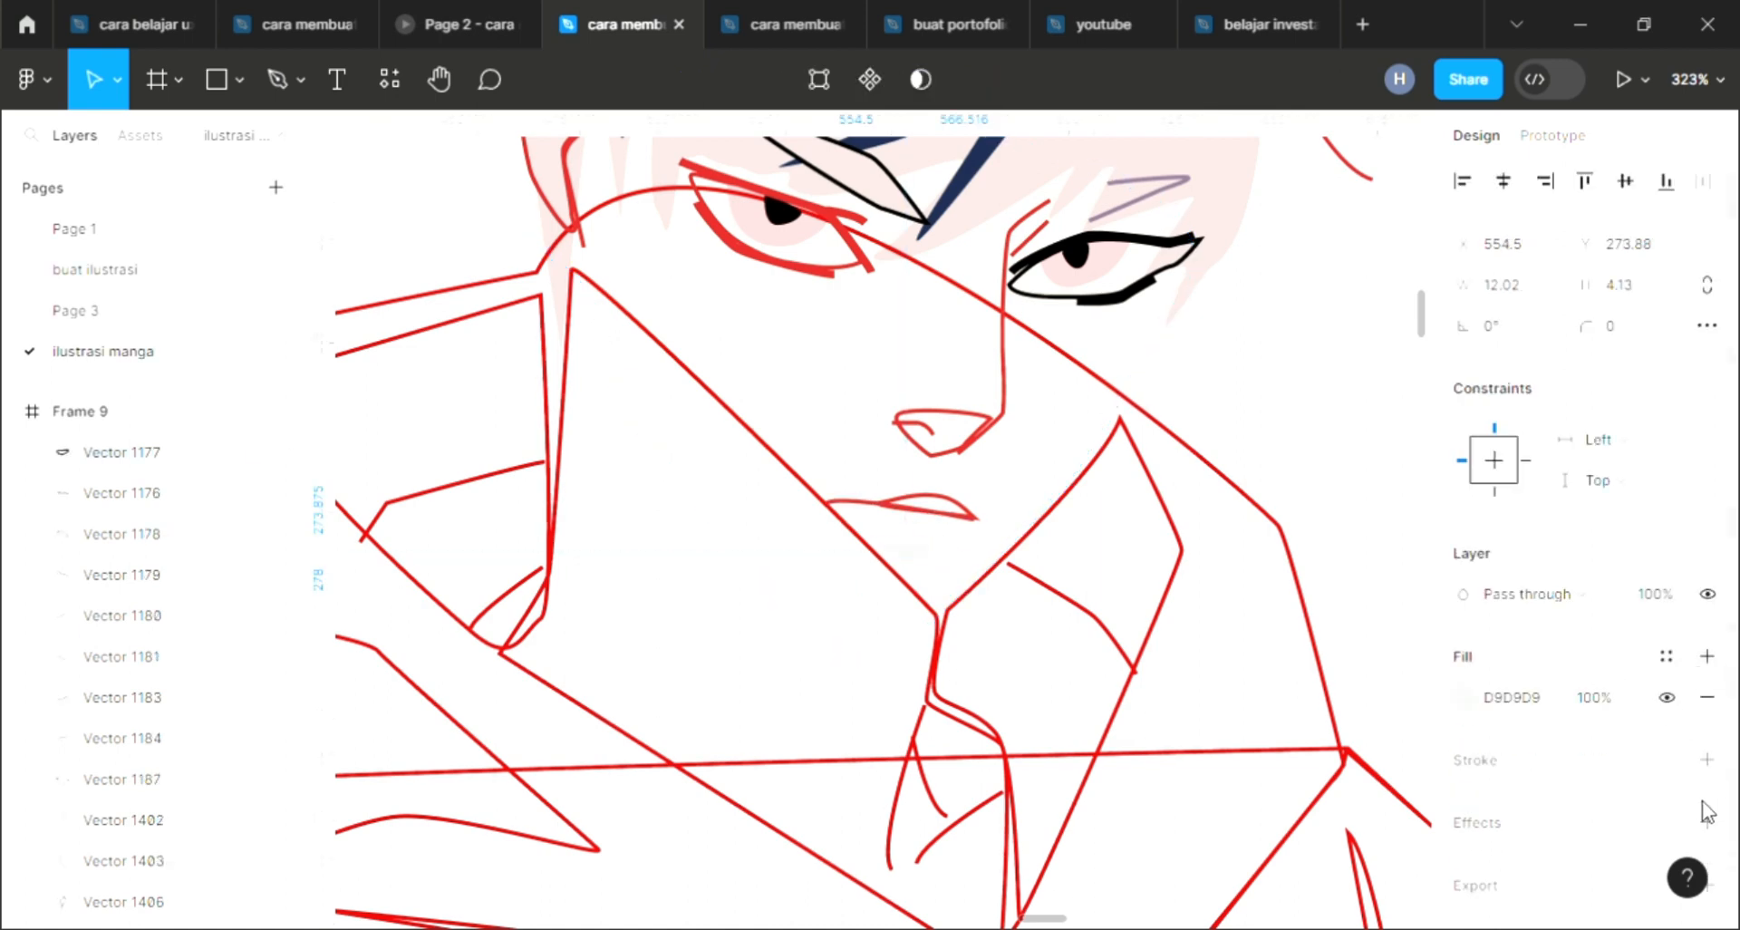
# Step: Add a fill to the neck shape below the face, remove its red stroke and send it behind the other vectors
pyautogui.click(1204, 444)
pyautogui.scroll(-8, 1205, 448)
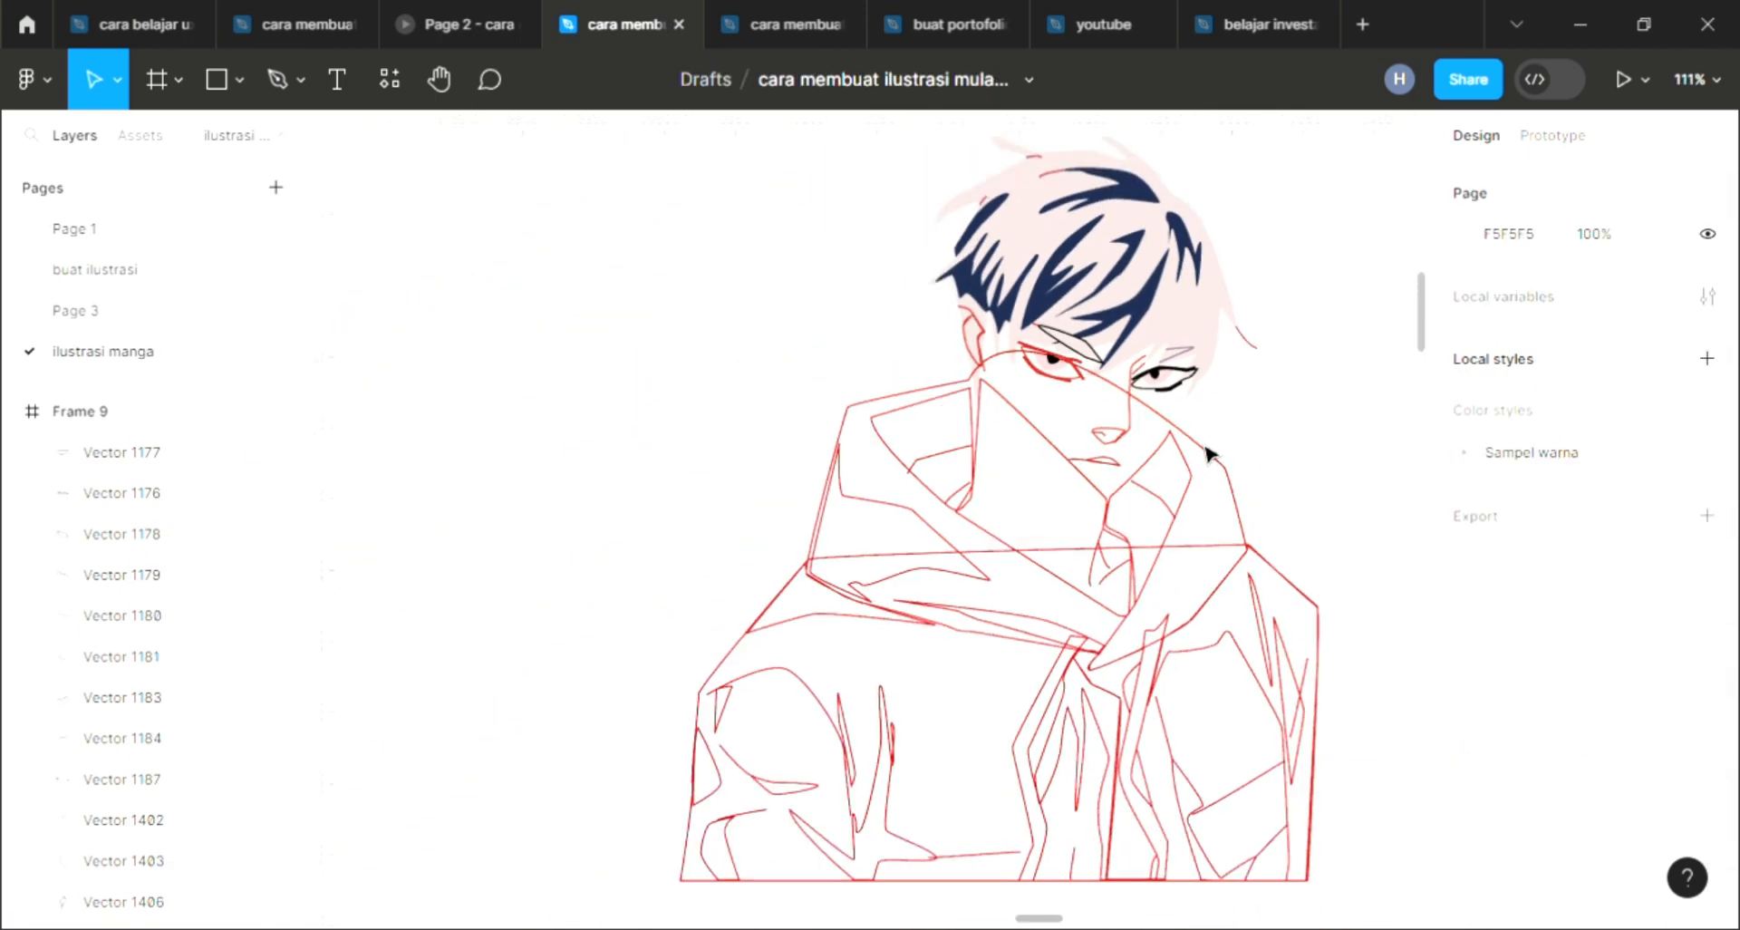
pyautogui.click(1107, 507)
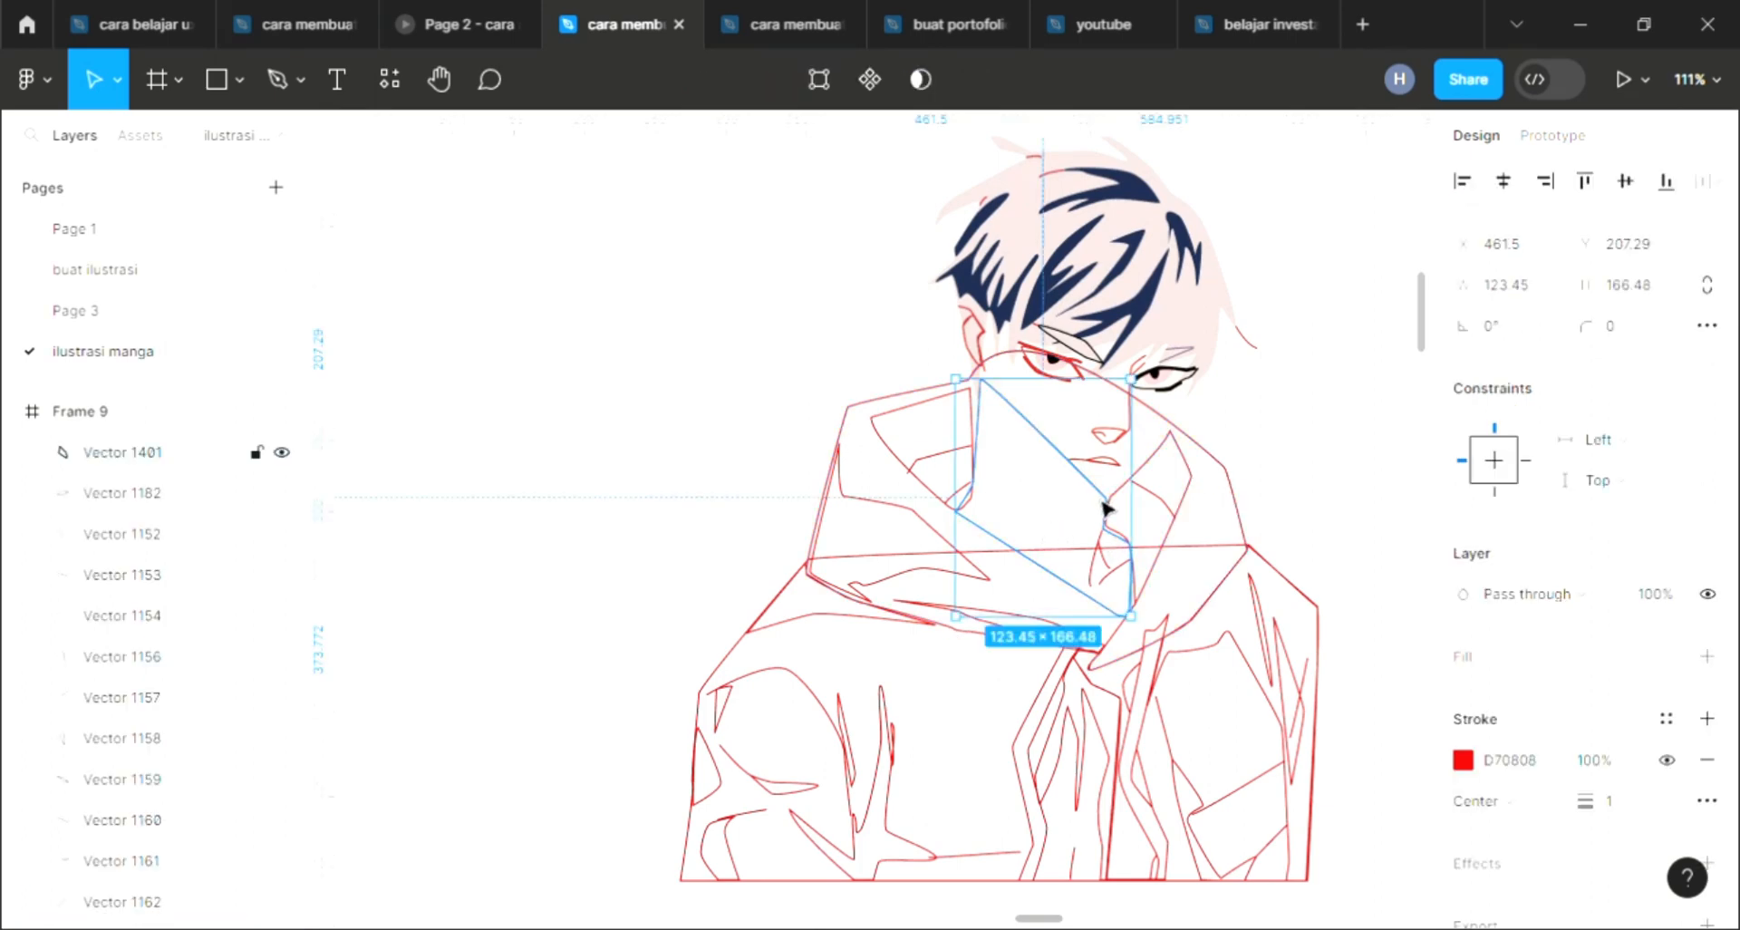
pyautogui.click(1707, 654)
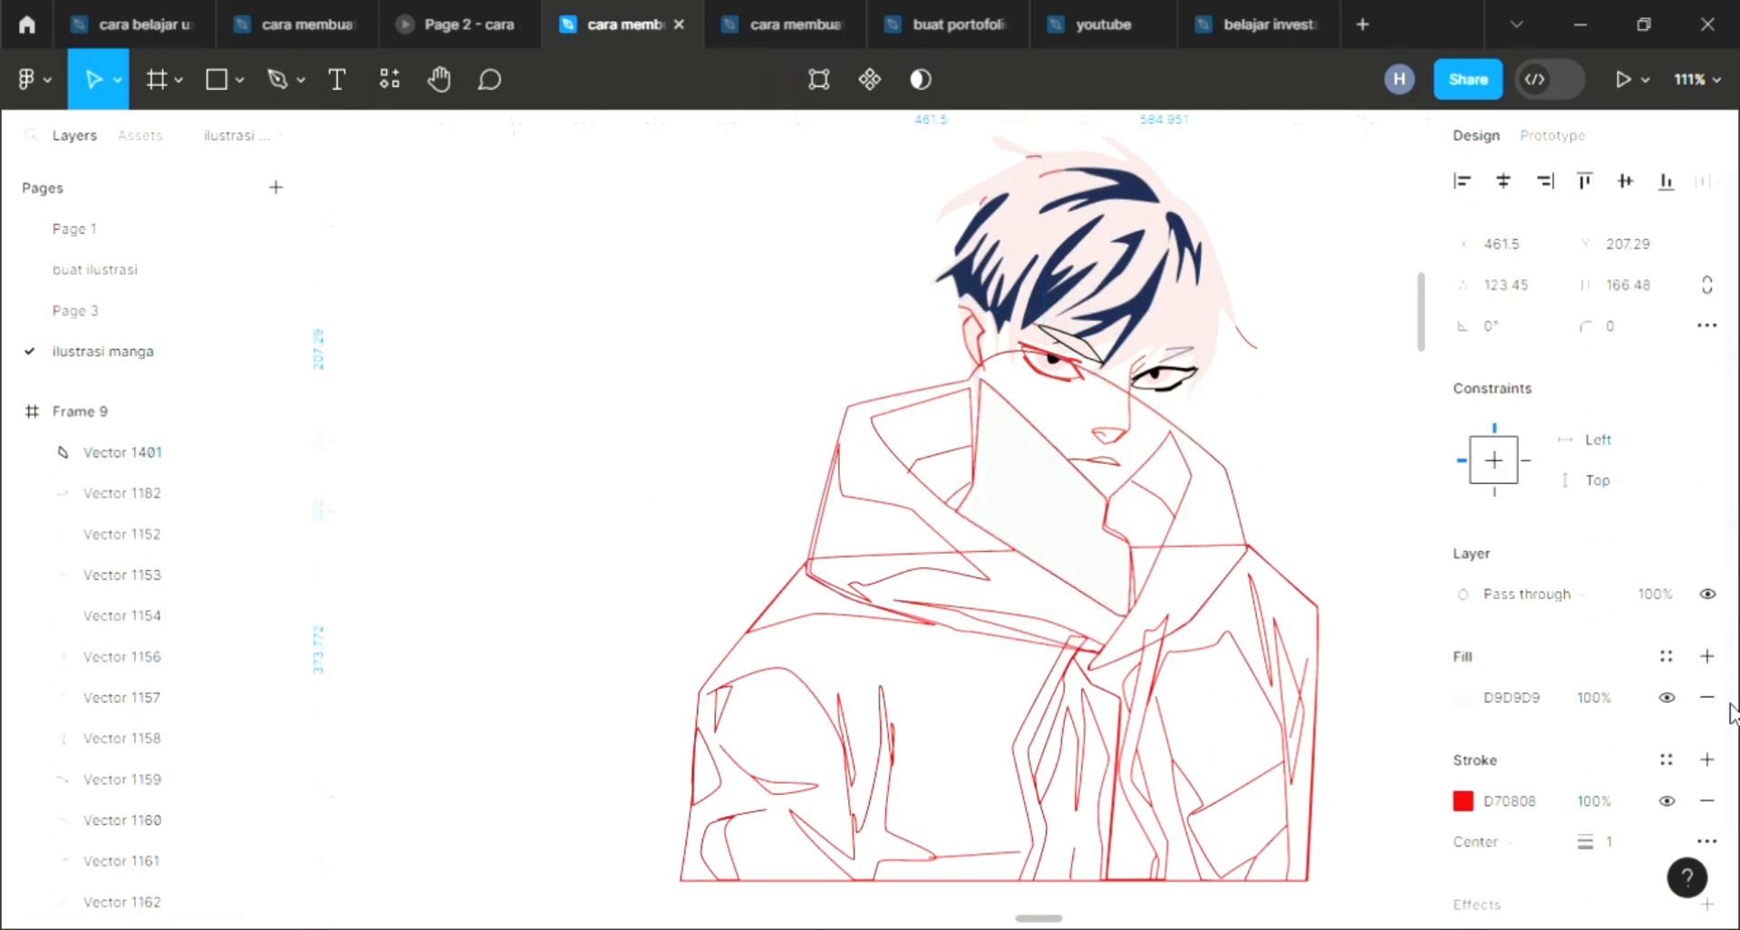
pyautogui.click(1709, 802)
pyautogui.hotkey('ctrl', 'shift', '[')
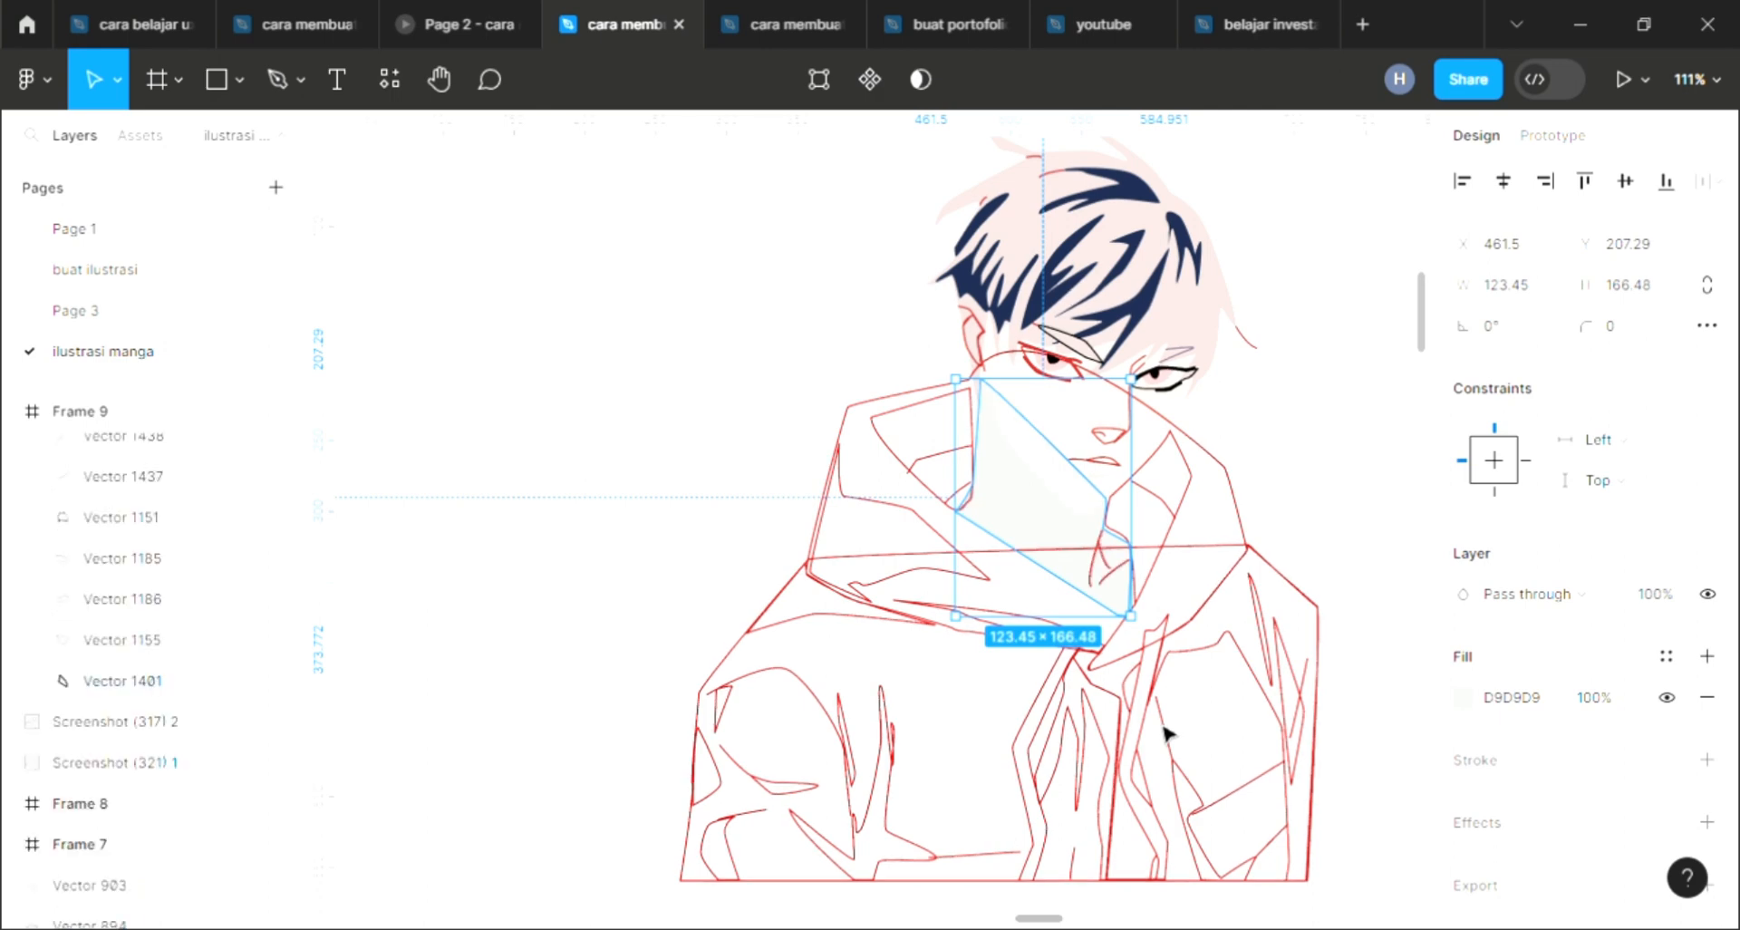
# Step: Give the face shape a black 000000 stroke and recolour the neck shape with the fill sampled from the face
pyautogui.click(1088, 504)
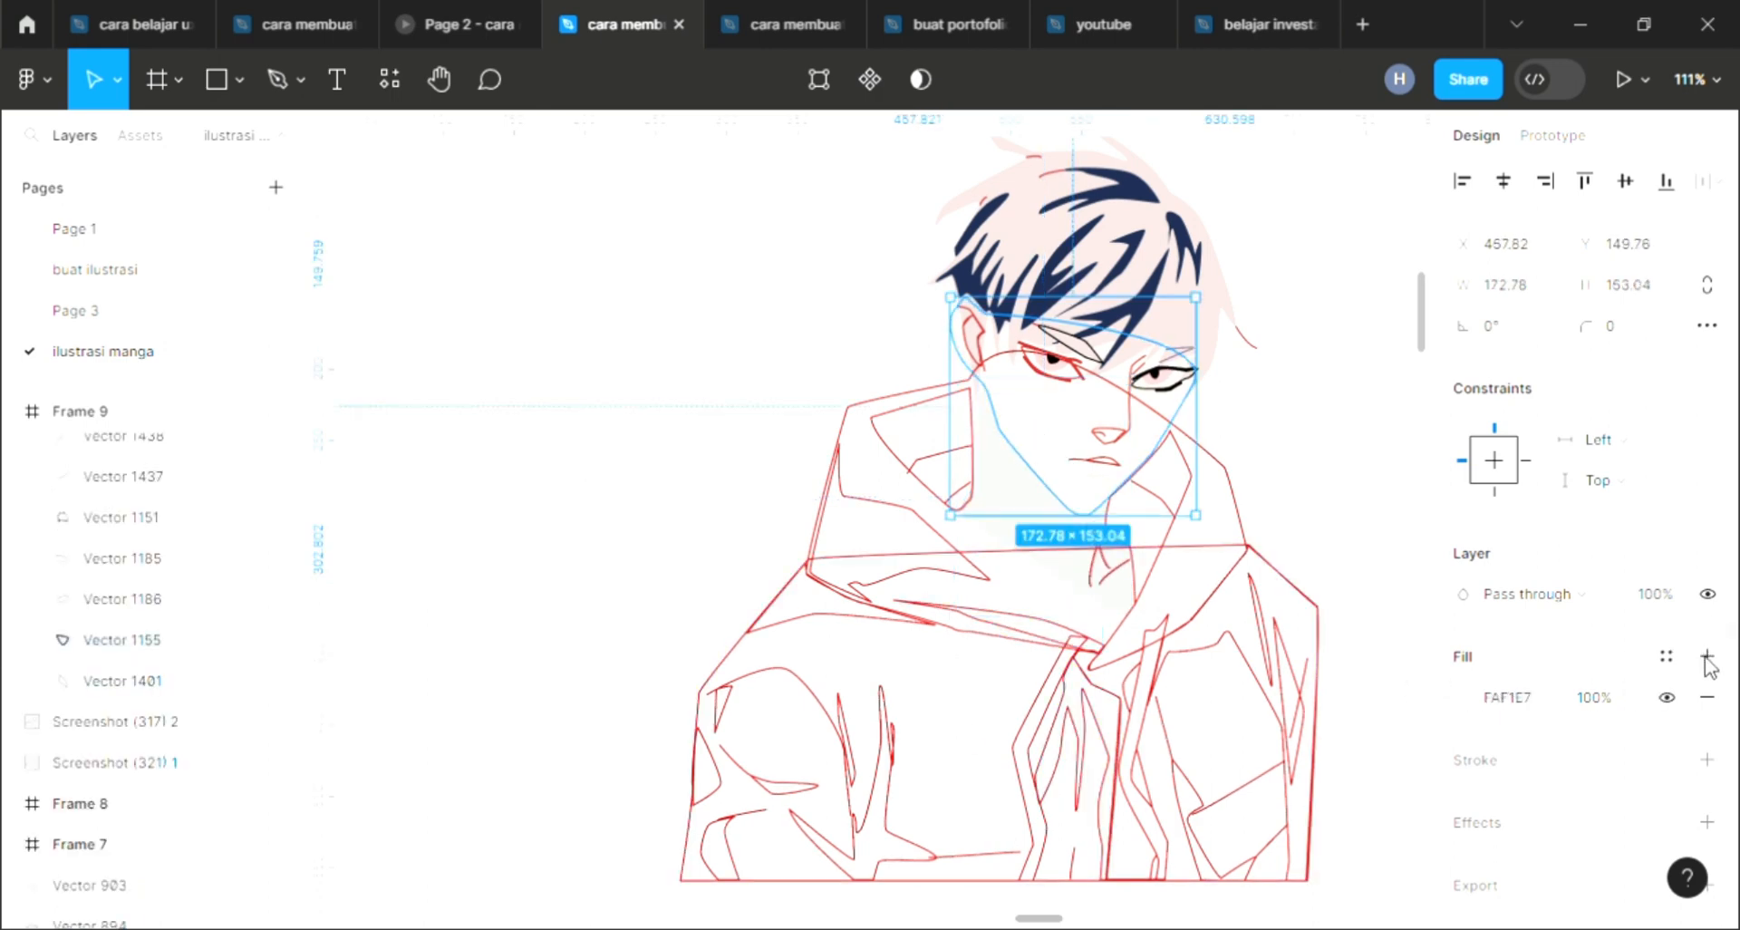
pyautogui.click(1706, 759)
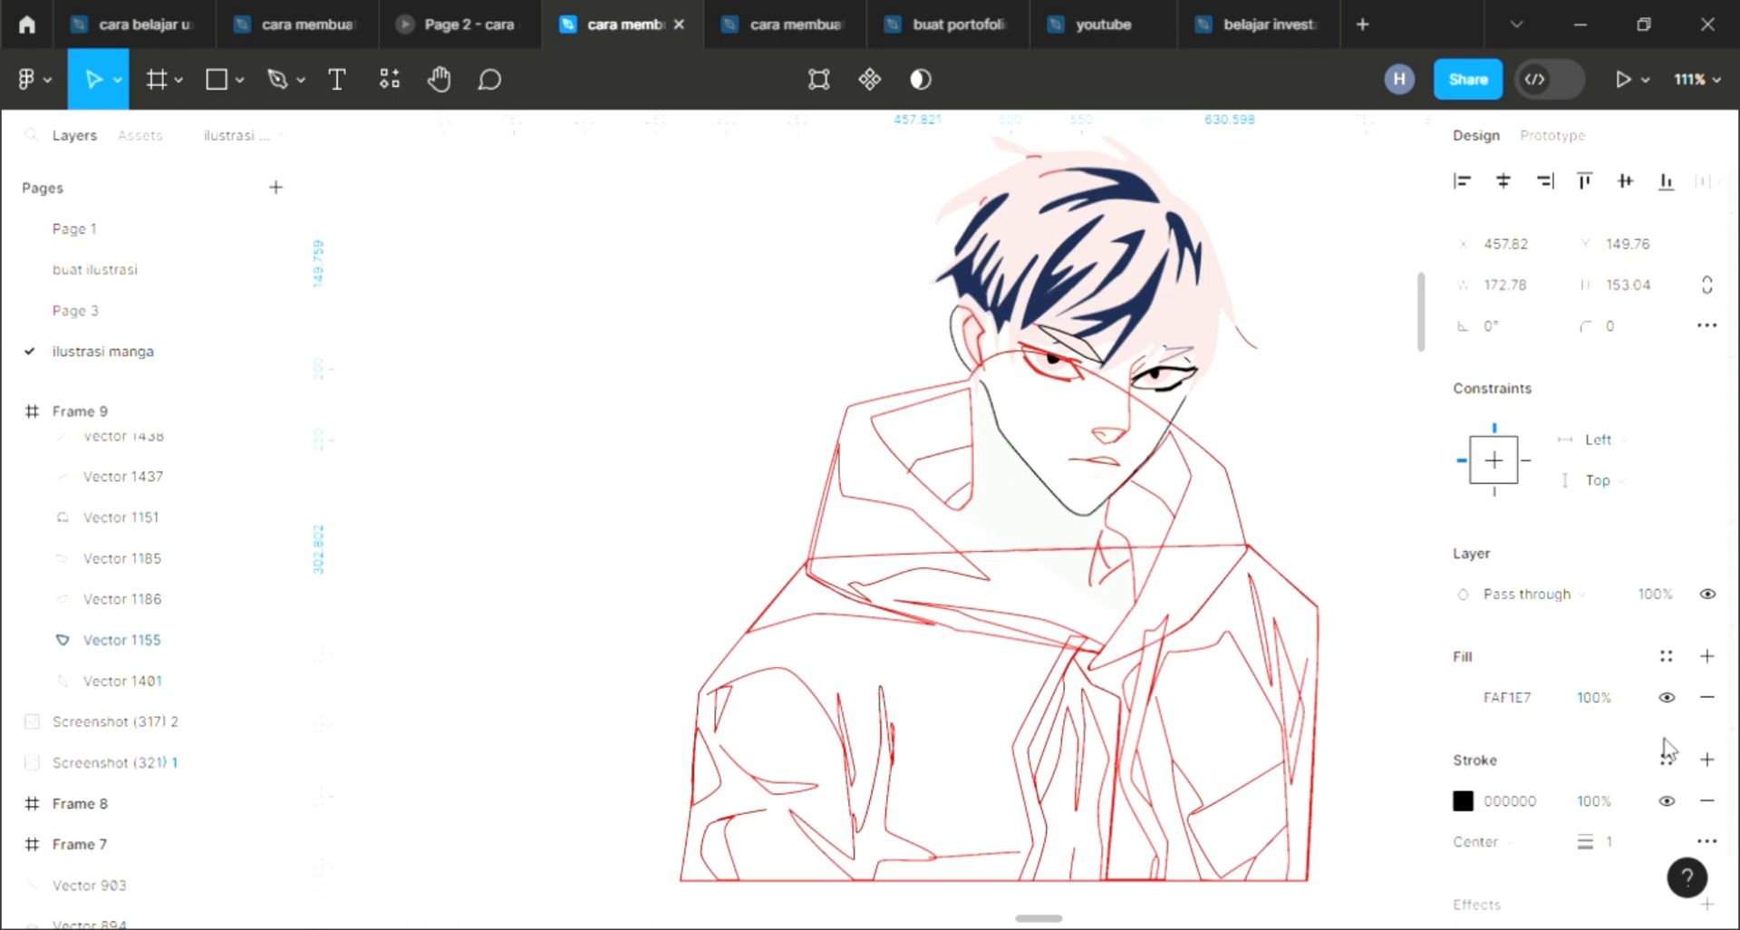
pyautogui.click(1079, 569)
pyautogui.press('i')
pyautogui.click(1097, 451)
pyautogui.click(1257, 430)
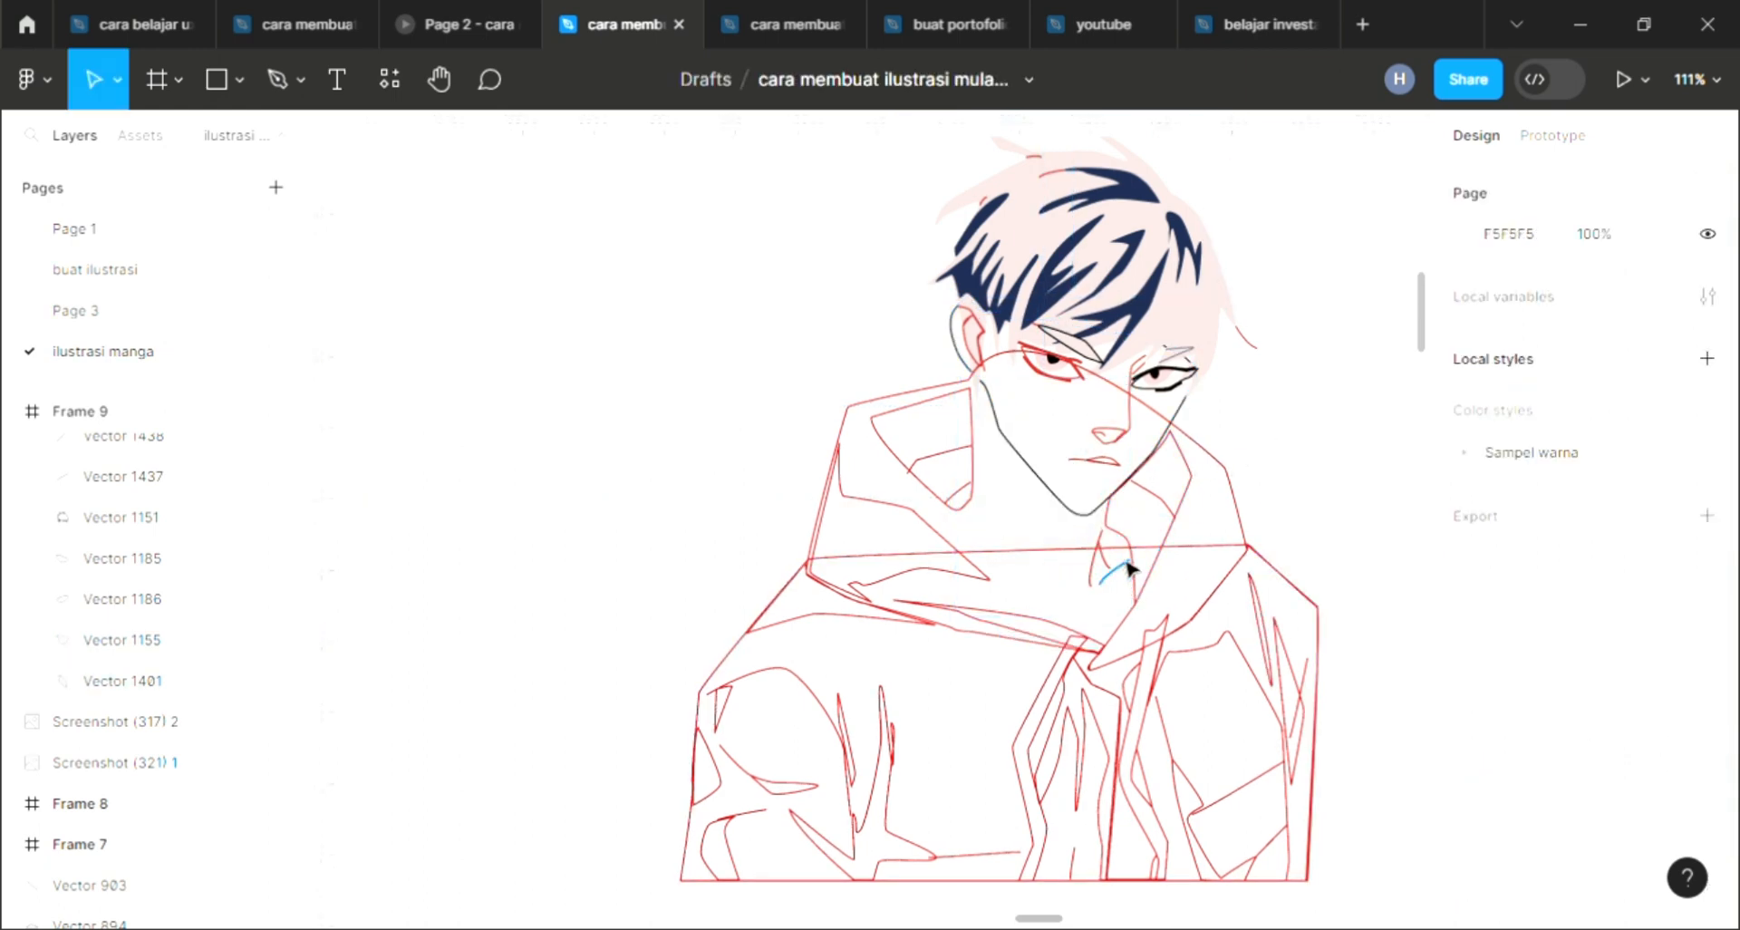
# Step: Add a fill to the inner collar shape beside the ear-side of the neck and remove its red stroke
pyautogui.click(1169, 509)
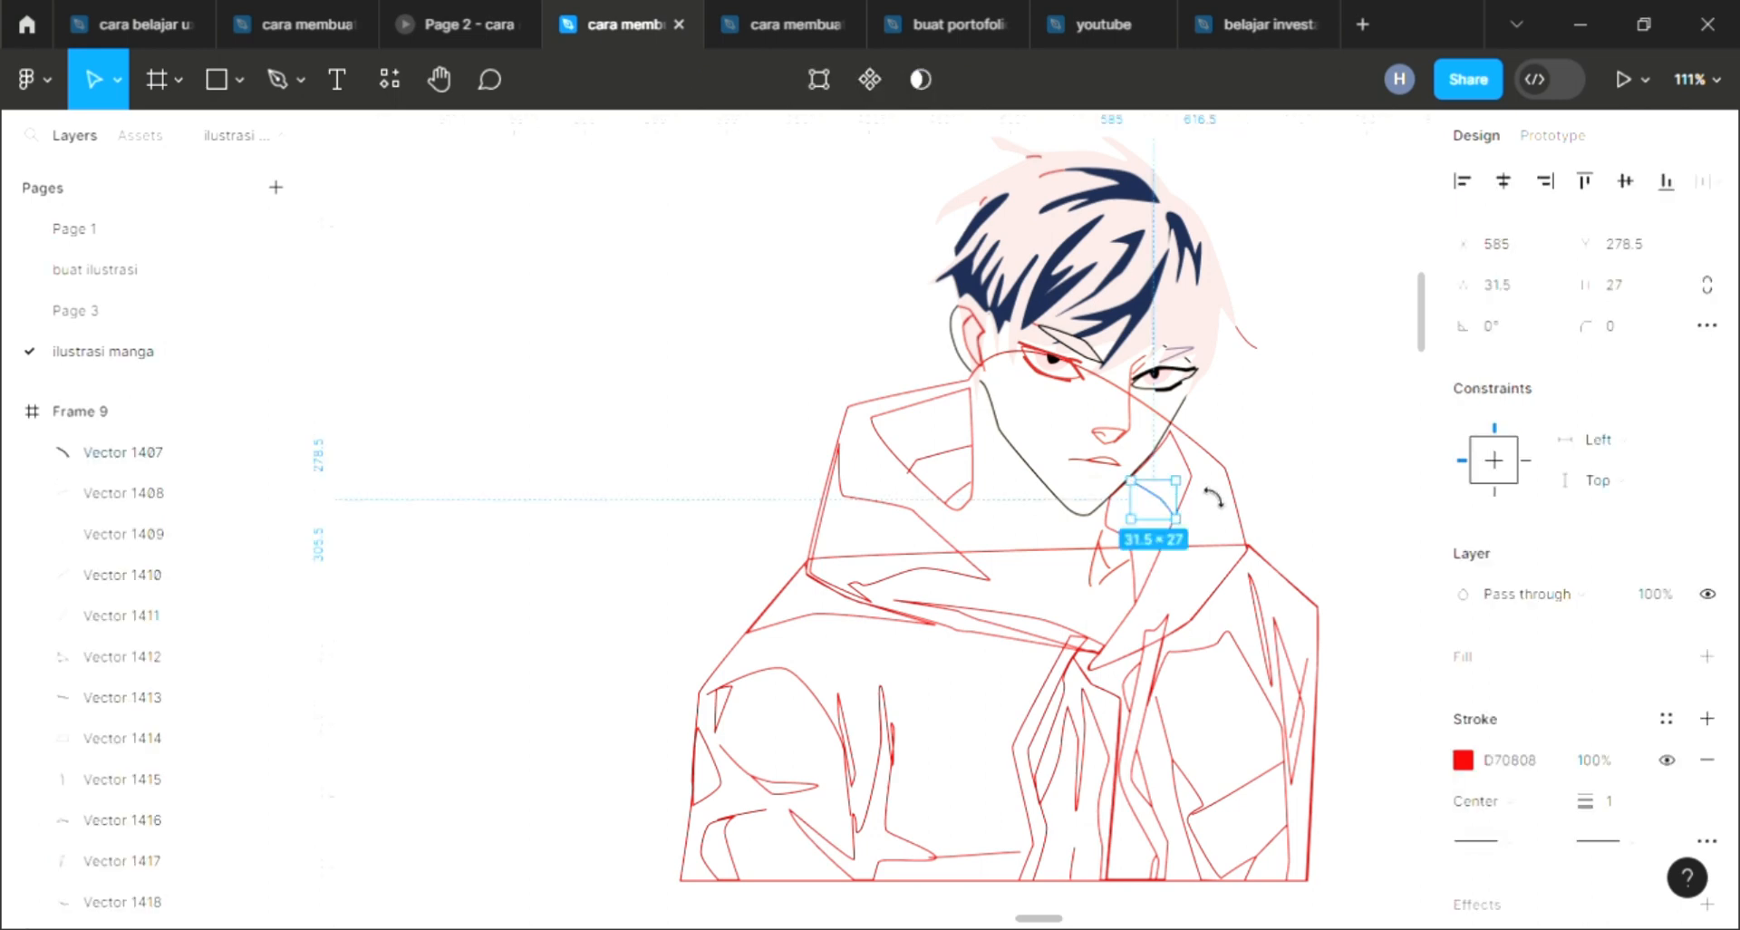
pyautogui.click(911, 478)
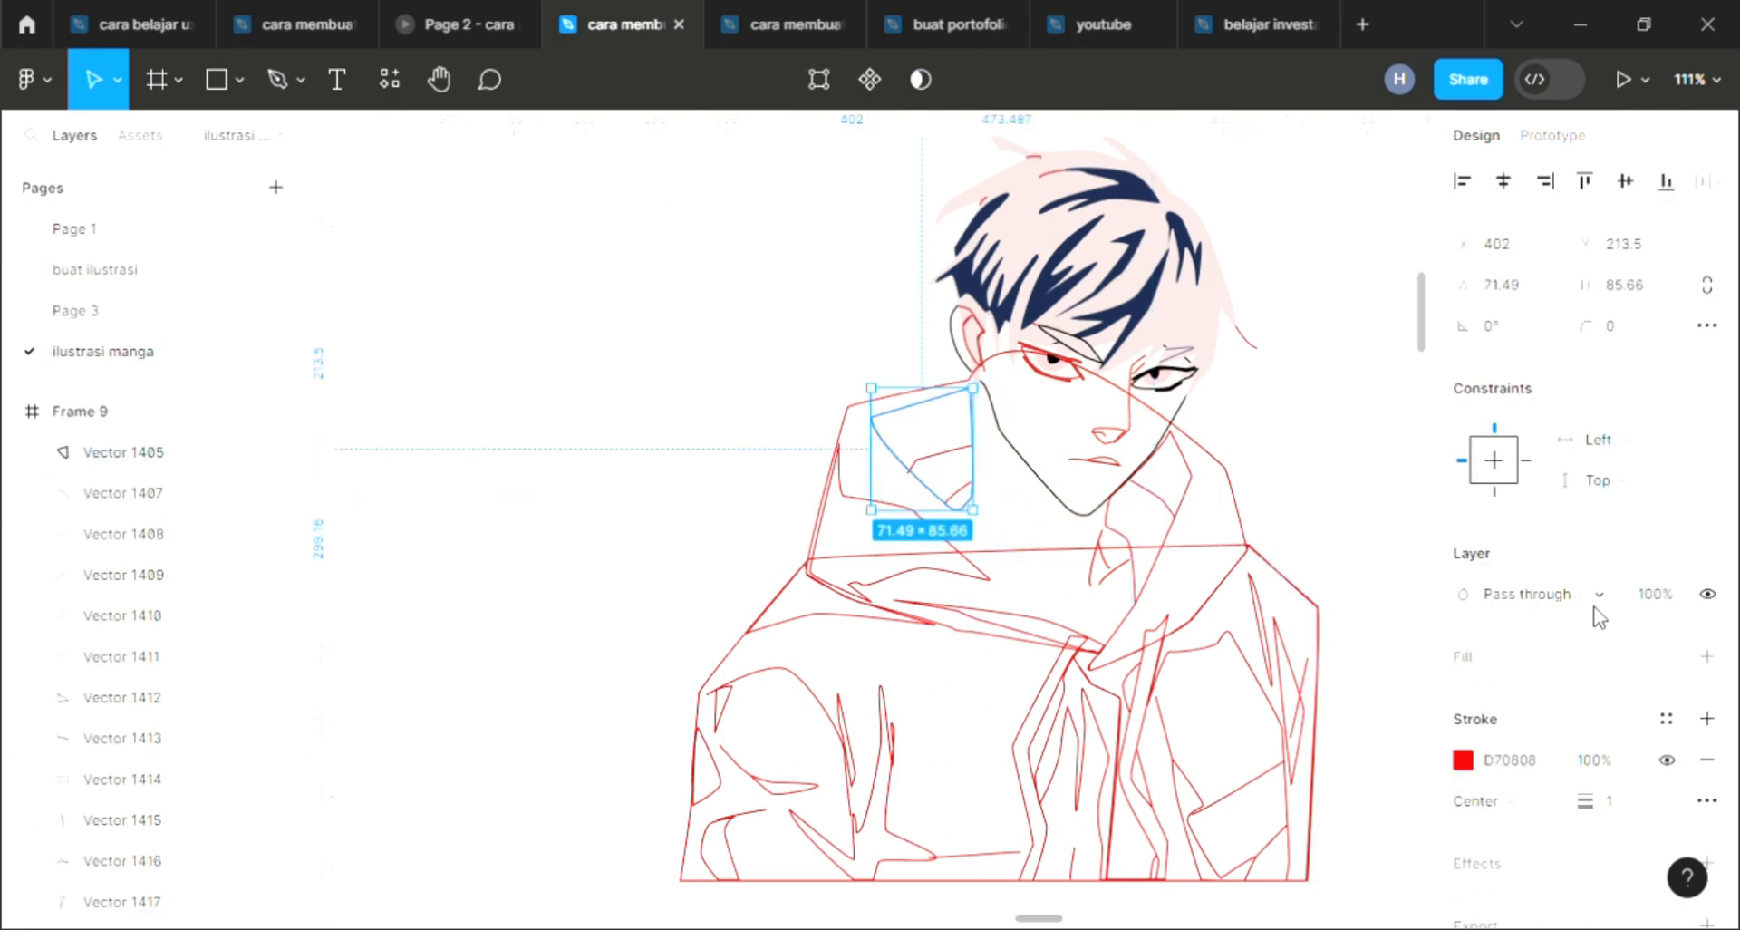
pyautogui.click(1707, 656)
pyautogui.click(1707, 801)
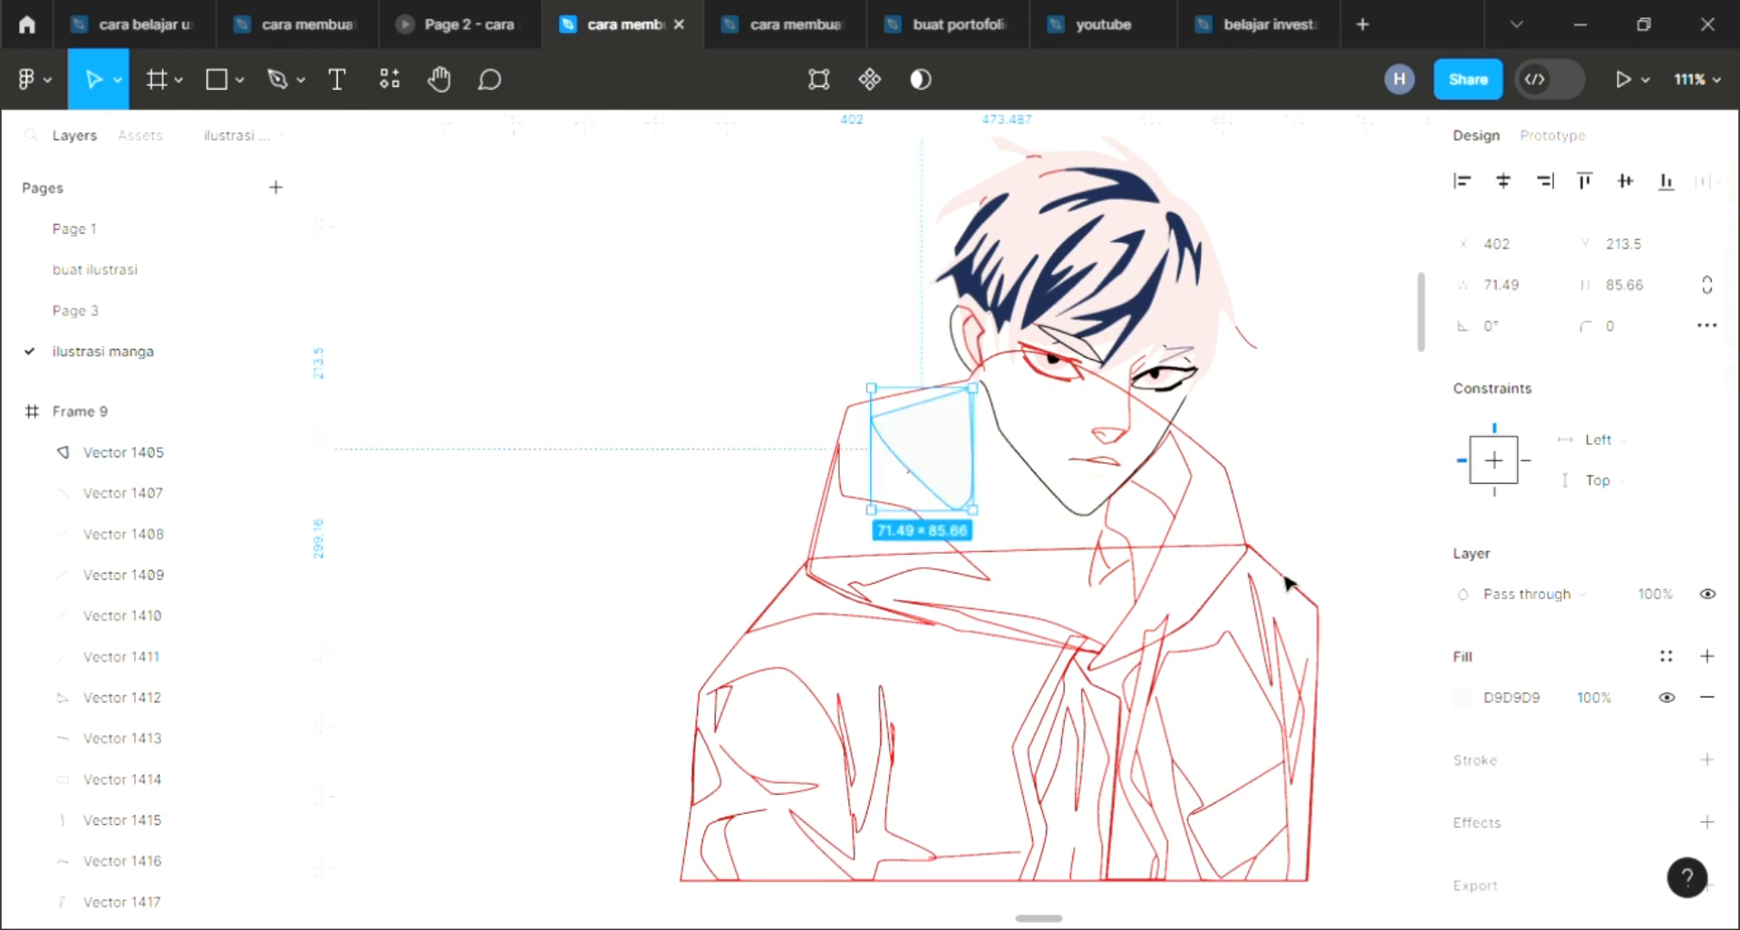
# Step: Try the palette's purple 89728C on the inner collar shape, replace it with pale pink DACCCB and send the shape to the back
pyautogui.scroll(-2, 1146, 602)
pyautogui.scroll(5, 1137, 591)
pyautogui.scroll(-1, 1137, 591)
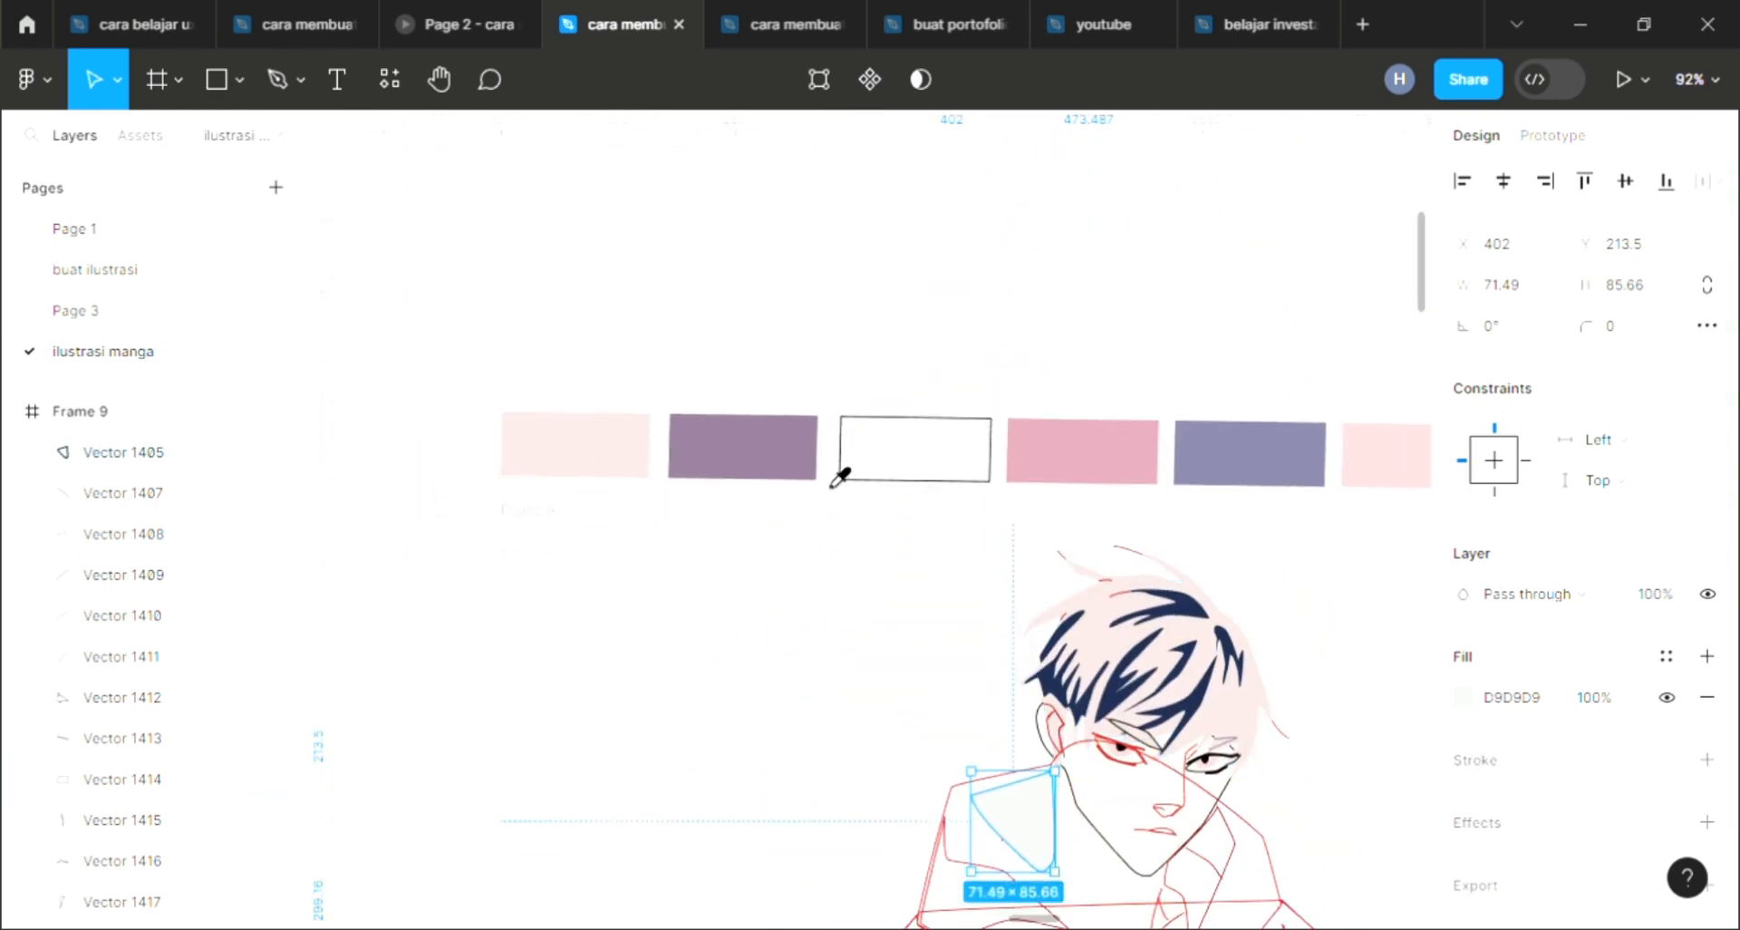
pyautogui.click(749, 462)
pyautogui.scroll(-1, 671, 444)
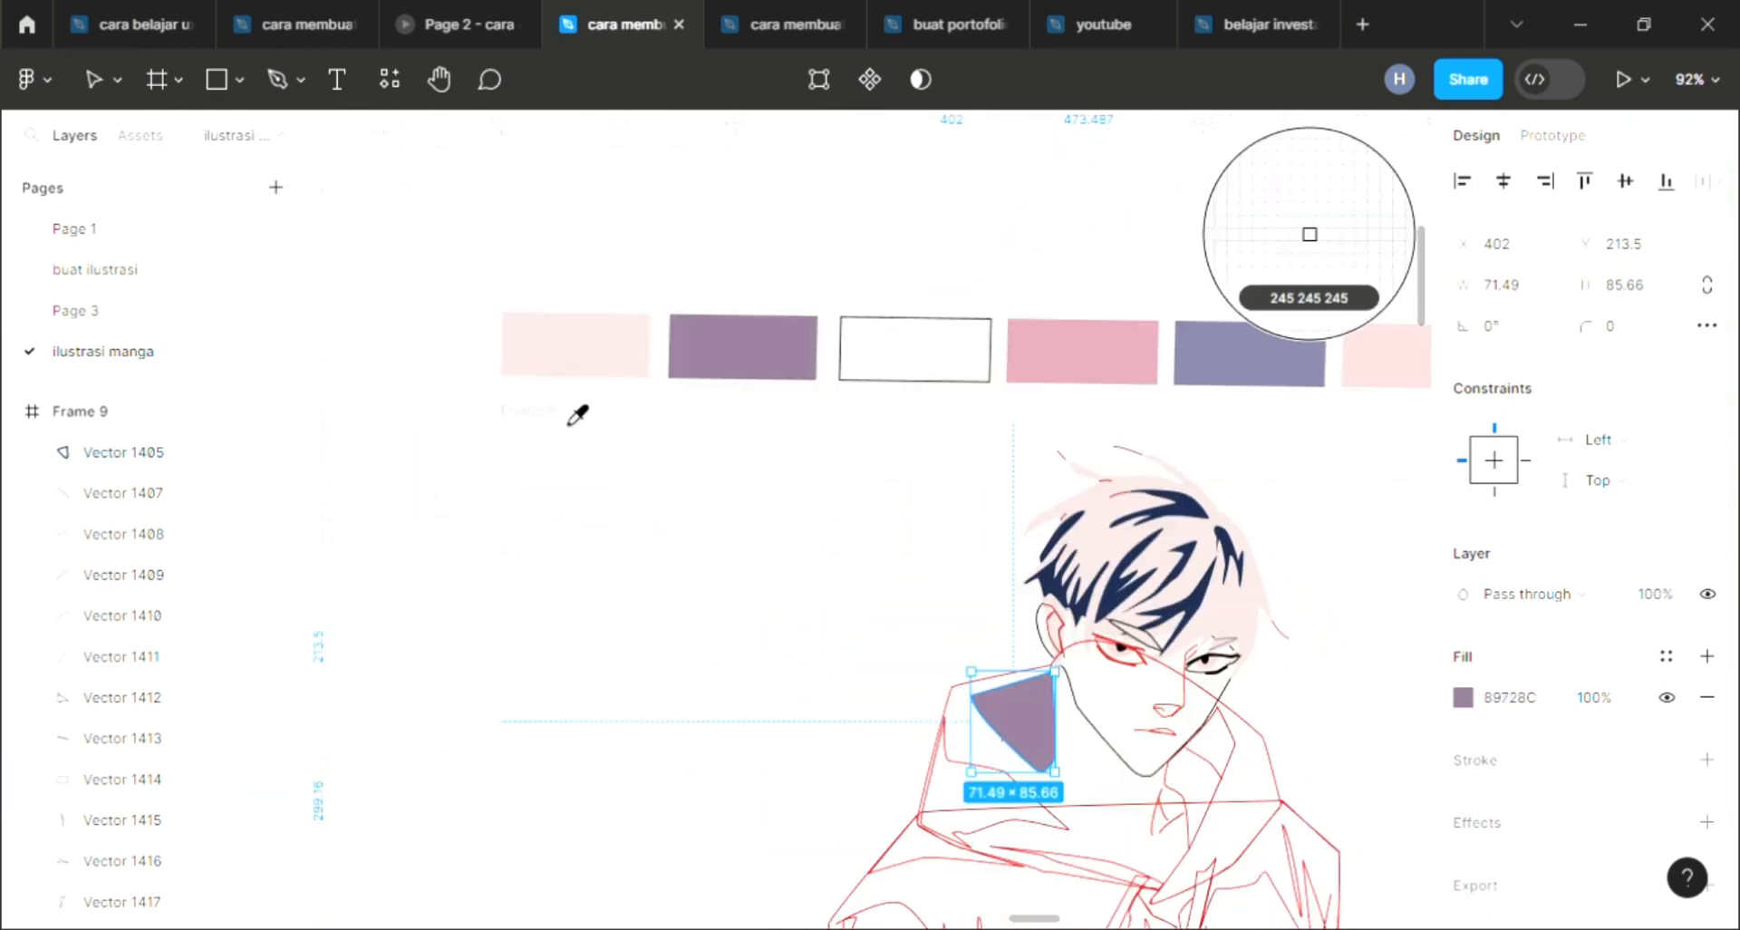
pyautogui.click(576, 349)
pyautogui.scroll(-1, 906, 589)
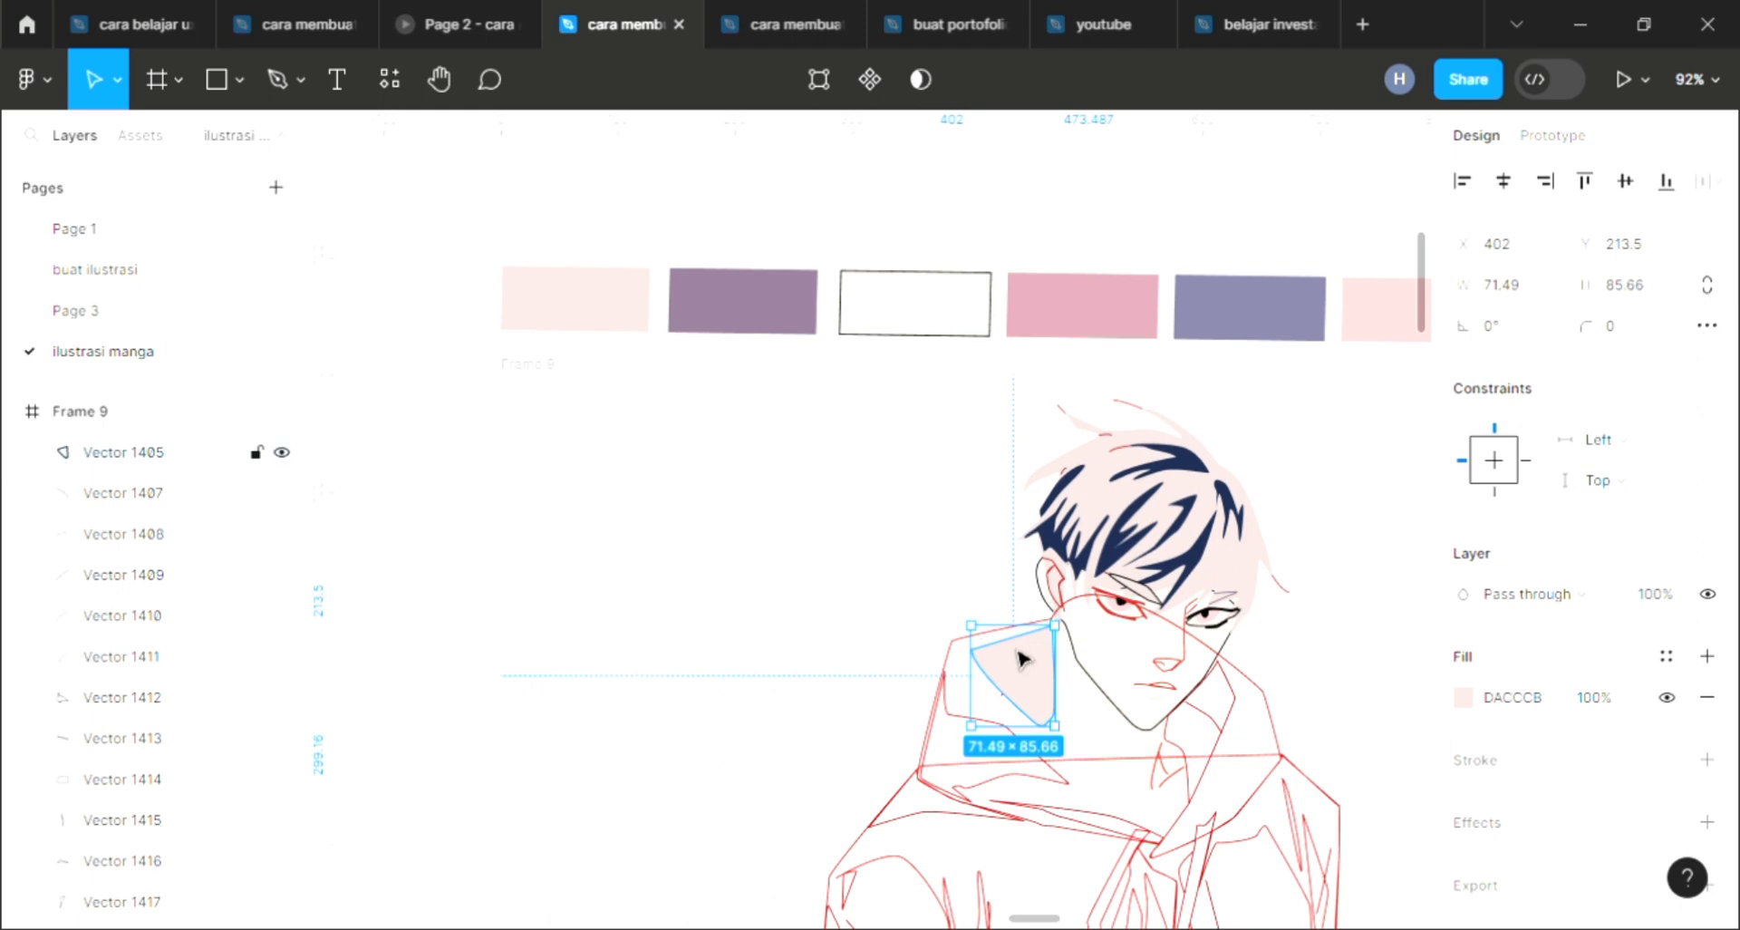
pyautogui.press('[')
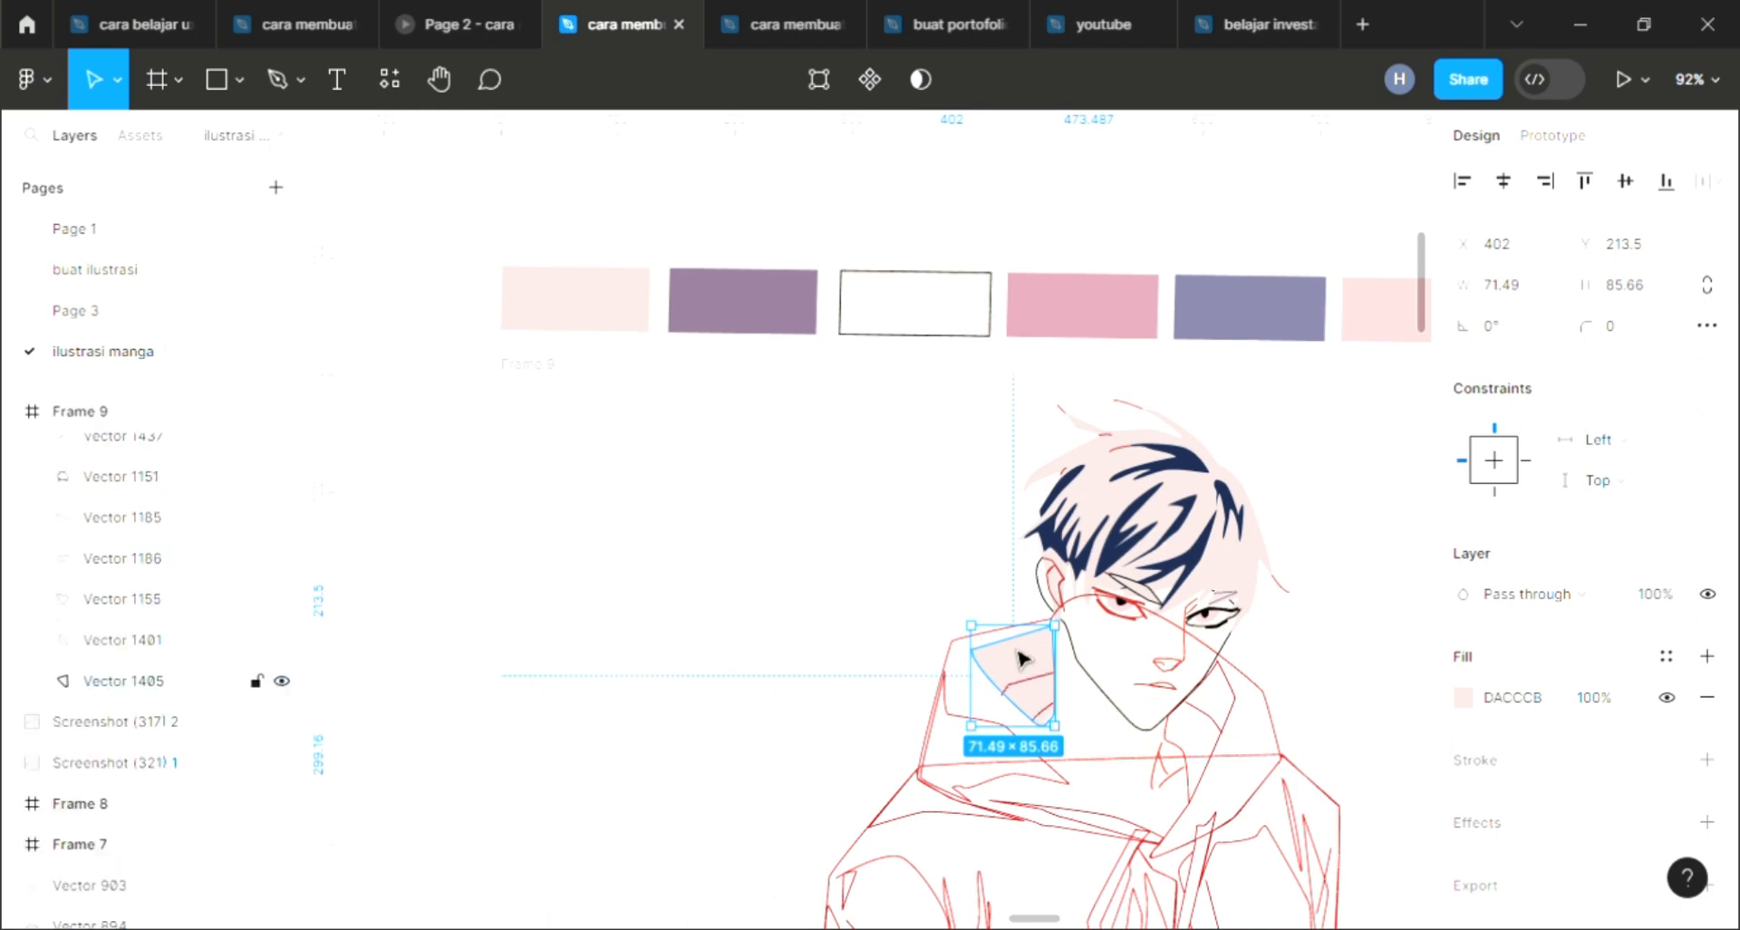
# Step: Replace the opposite inner collar shape's red stroke with the palette's pale pink fill DACCCB and send it to the back
pyautogui.click(1236, 722)
pyautogui.click(1707, 656)
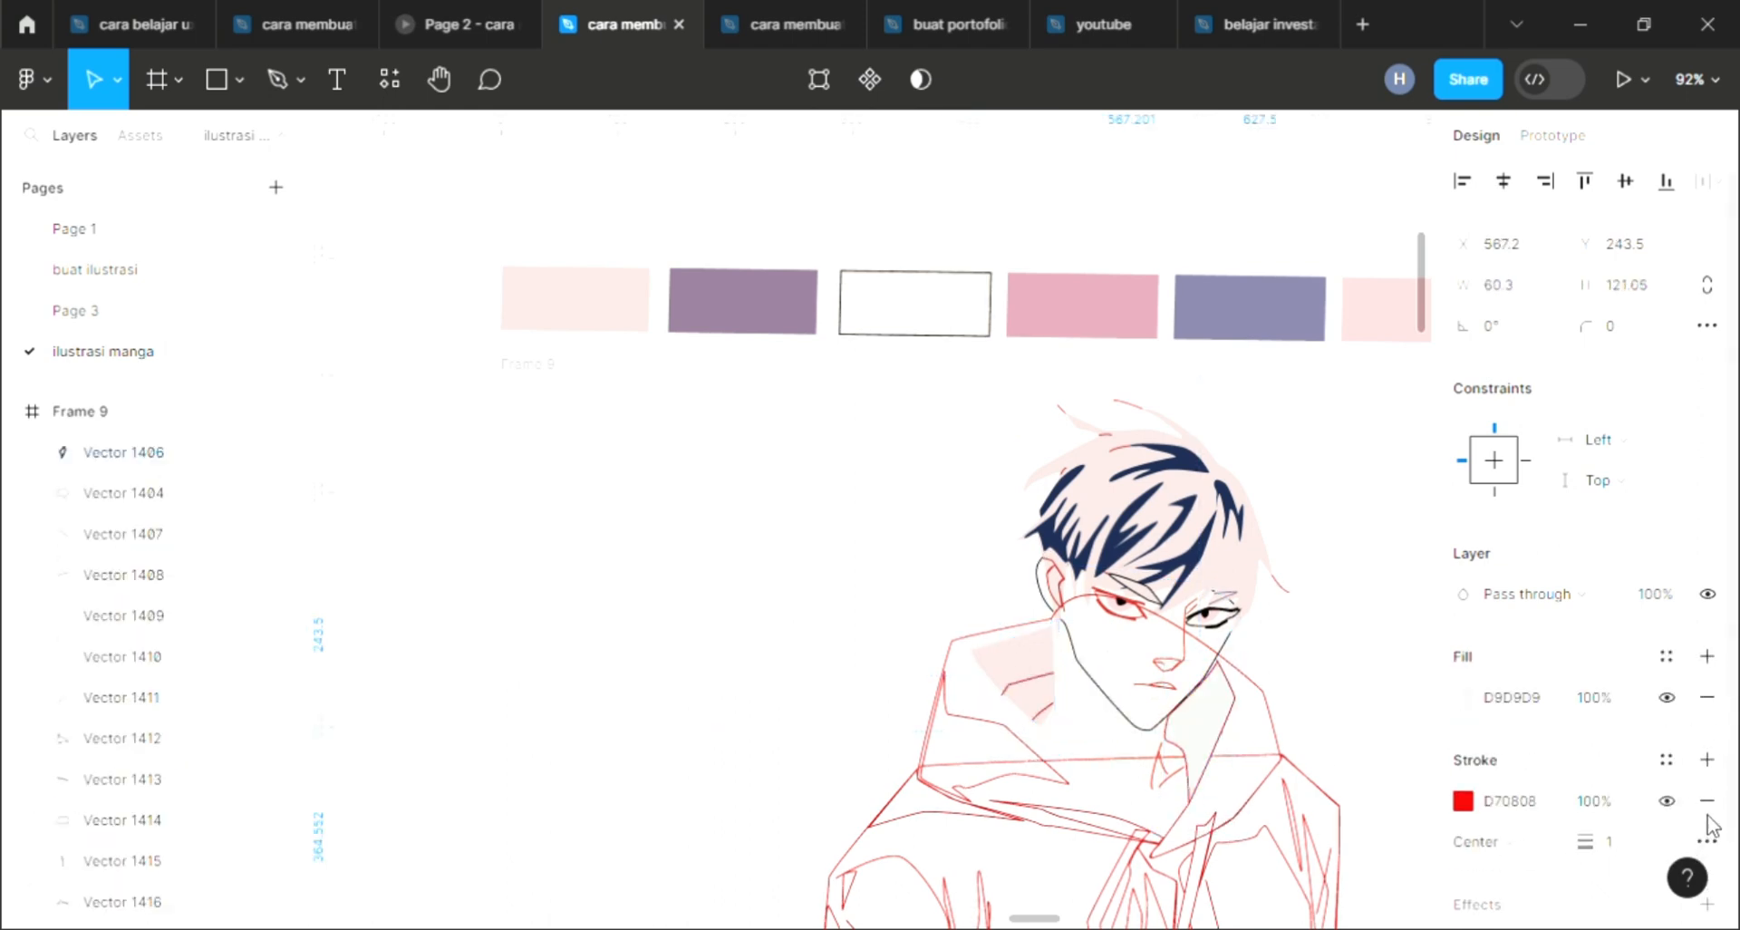
pyautogui.press('i')
pyautogui.click(630, 321)
pyautogui.click(633, 583)
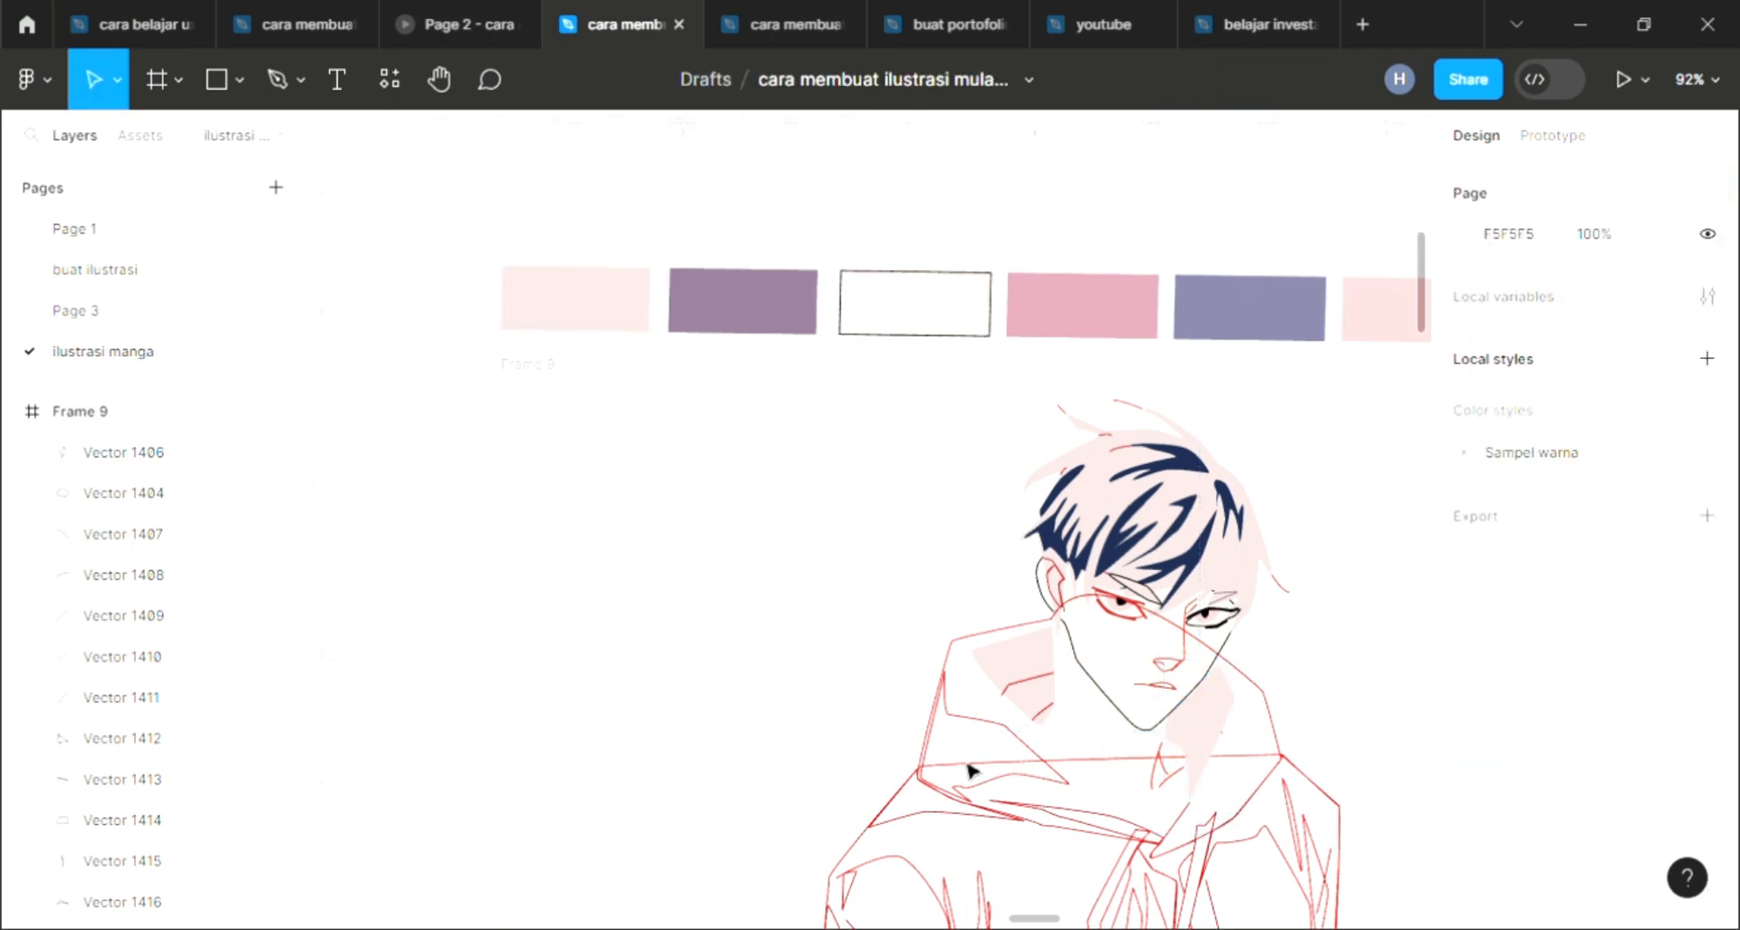
pyautogui.click(951, 668)
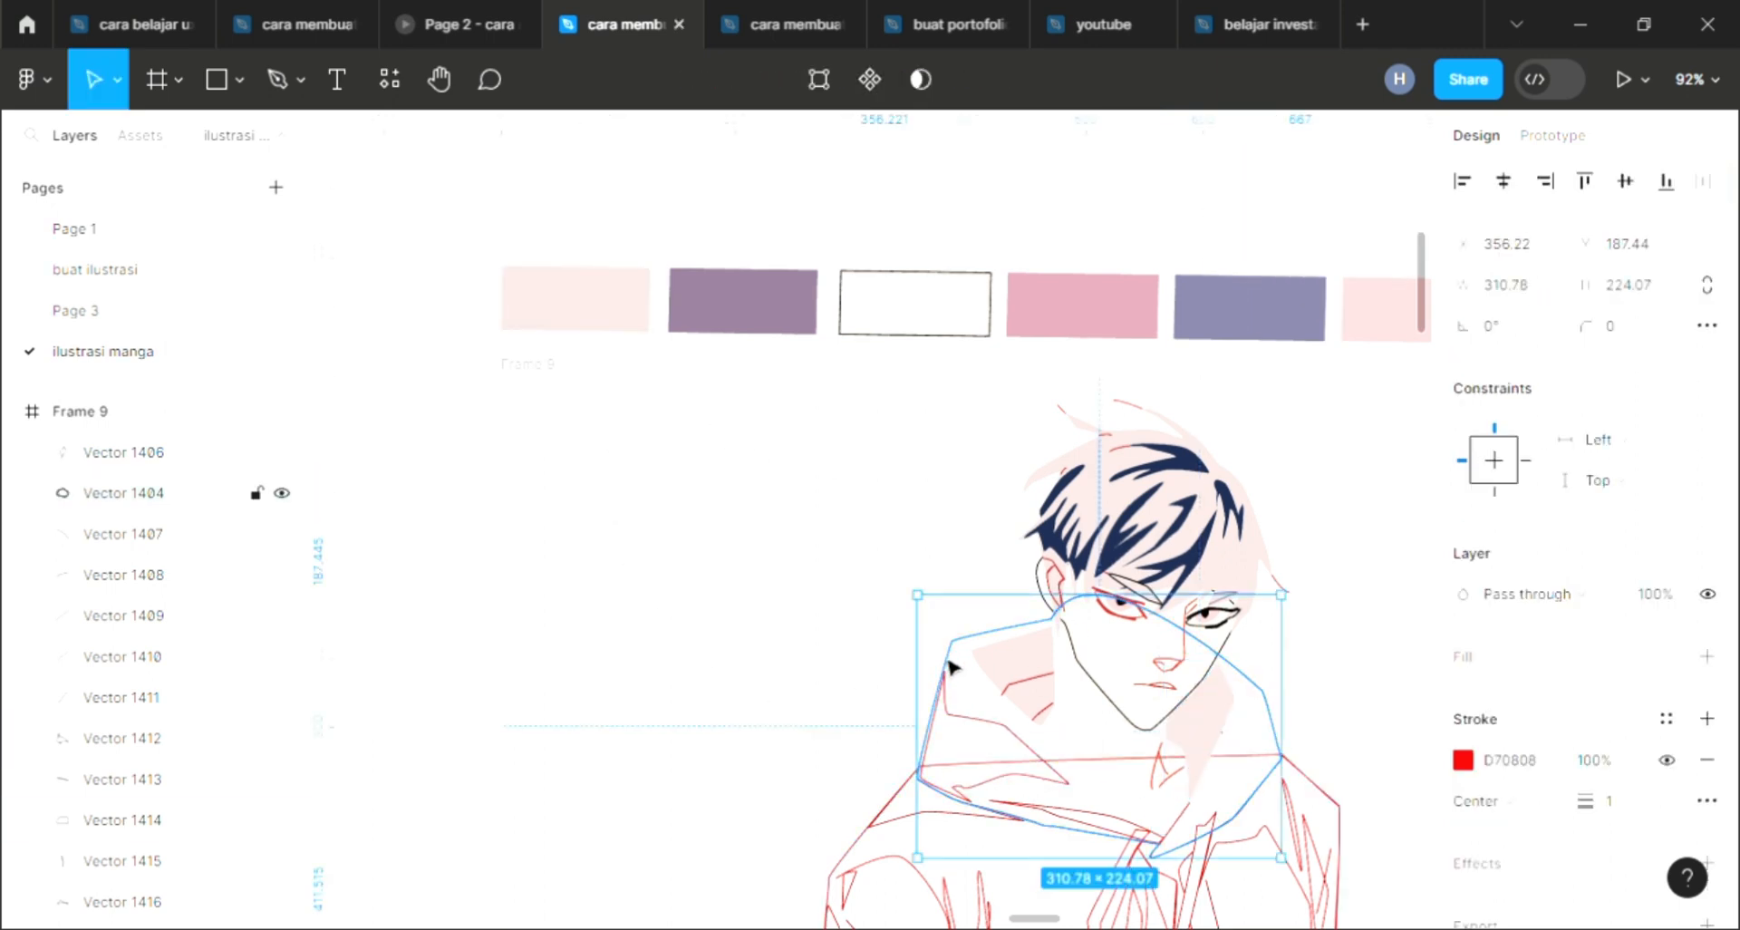
pyautogui.scroll(-2, 1398, 719)
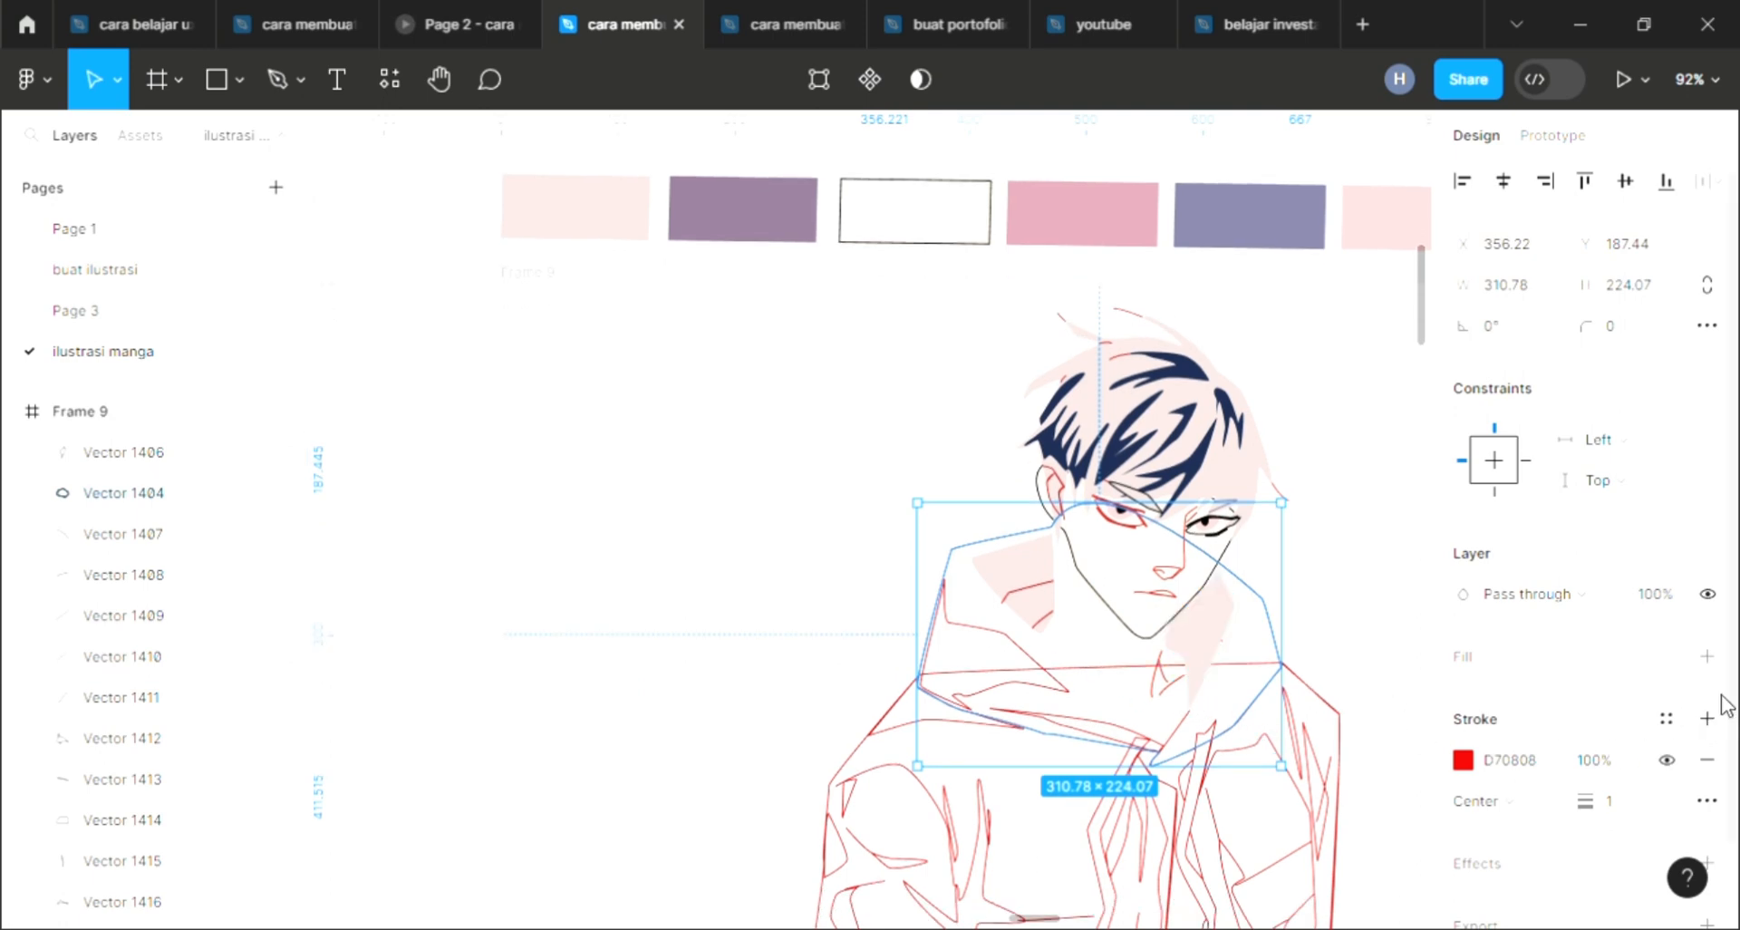
pyautogui.click(1201, 637)
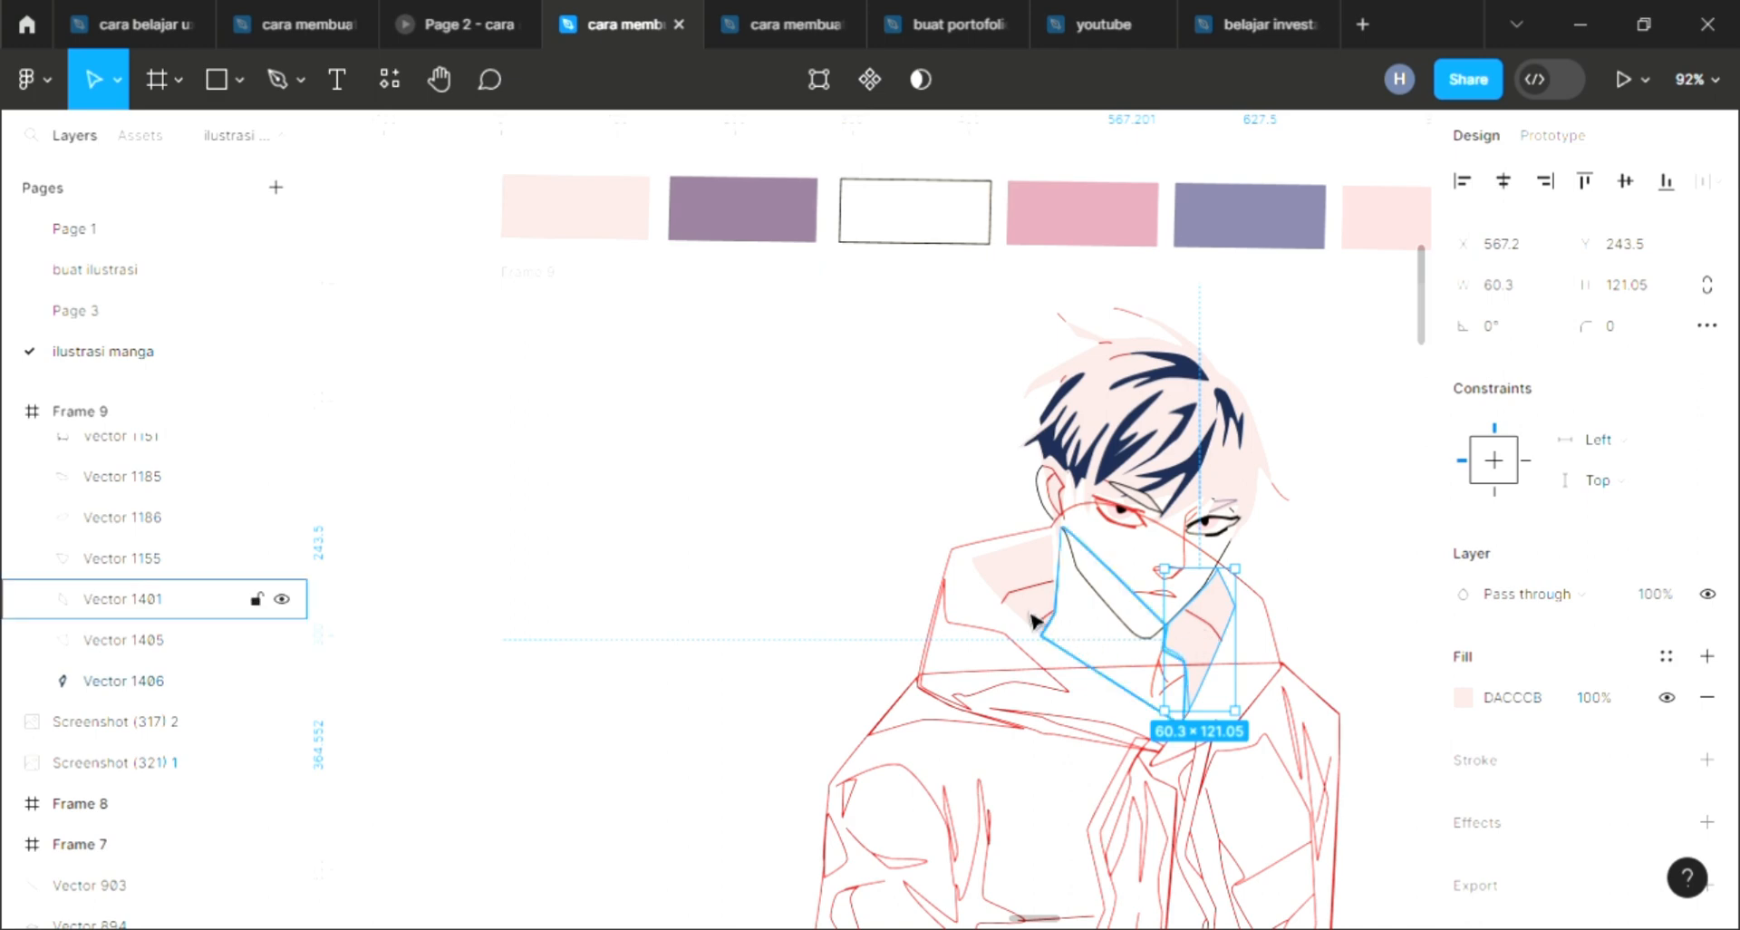
# Step: Add a fill to the large collar outline around the neck, remove its red stroke and send it to the back
pyautogui.click(959, 572)
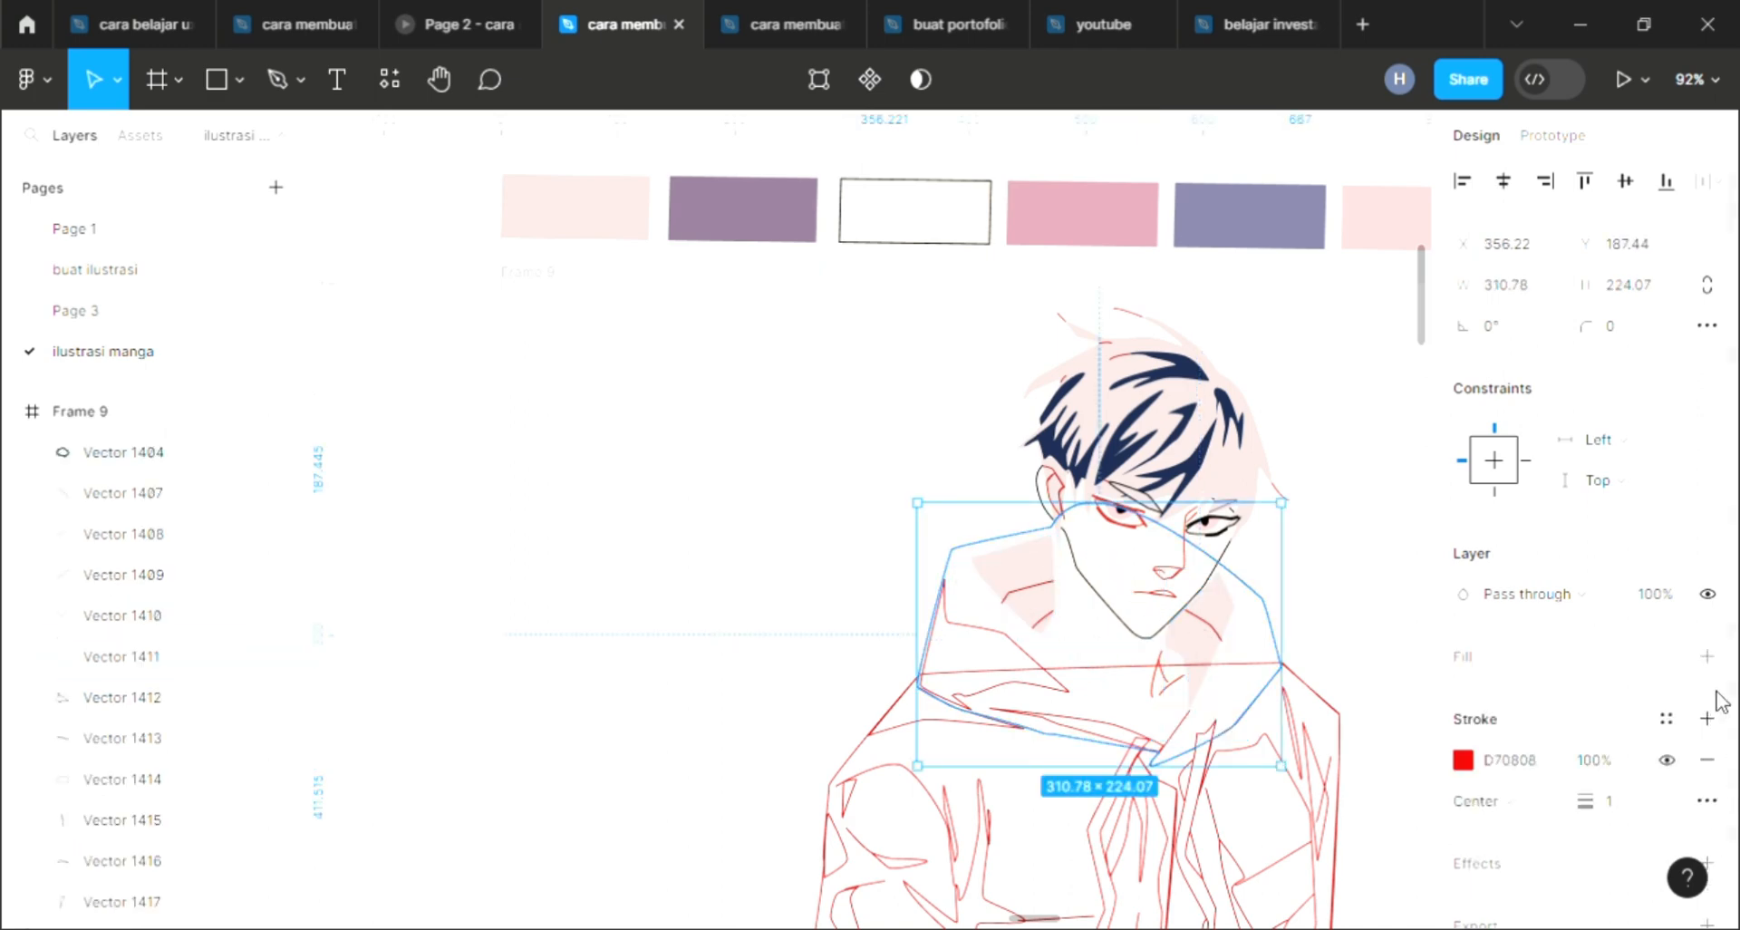
pyautogui.click(1707, 656)
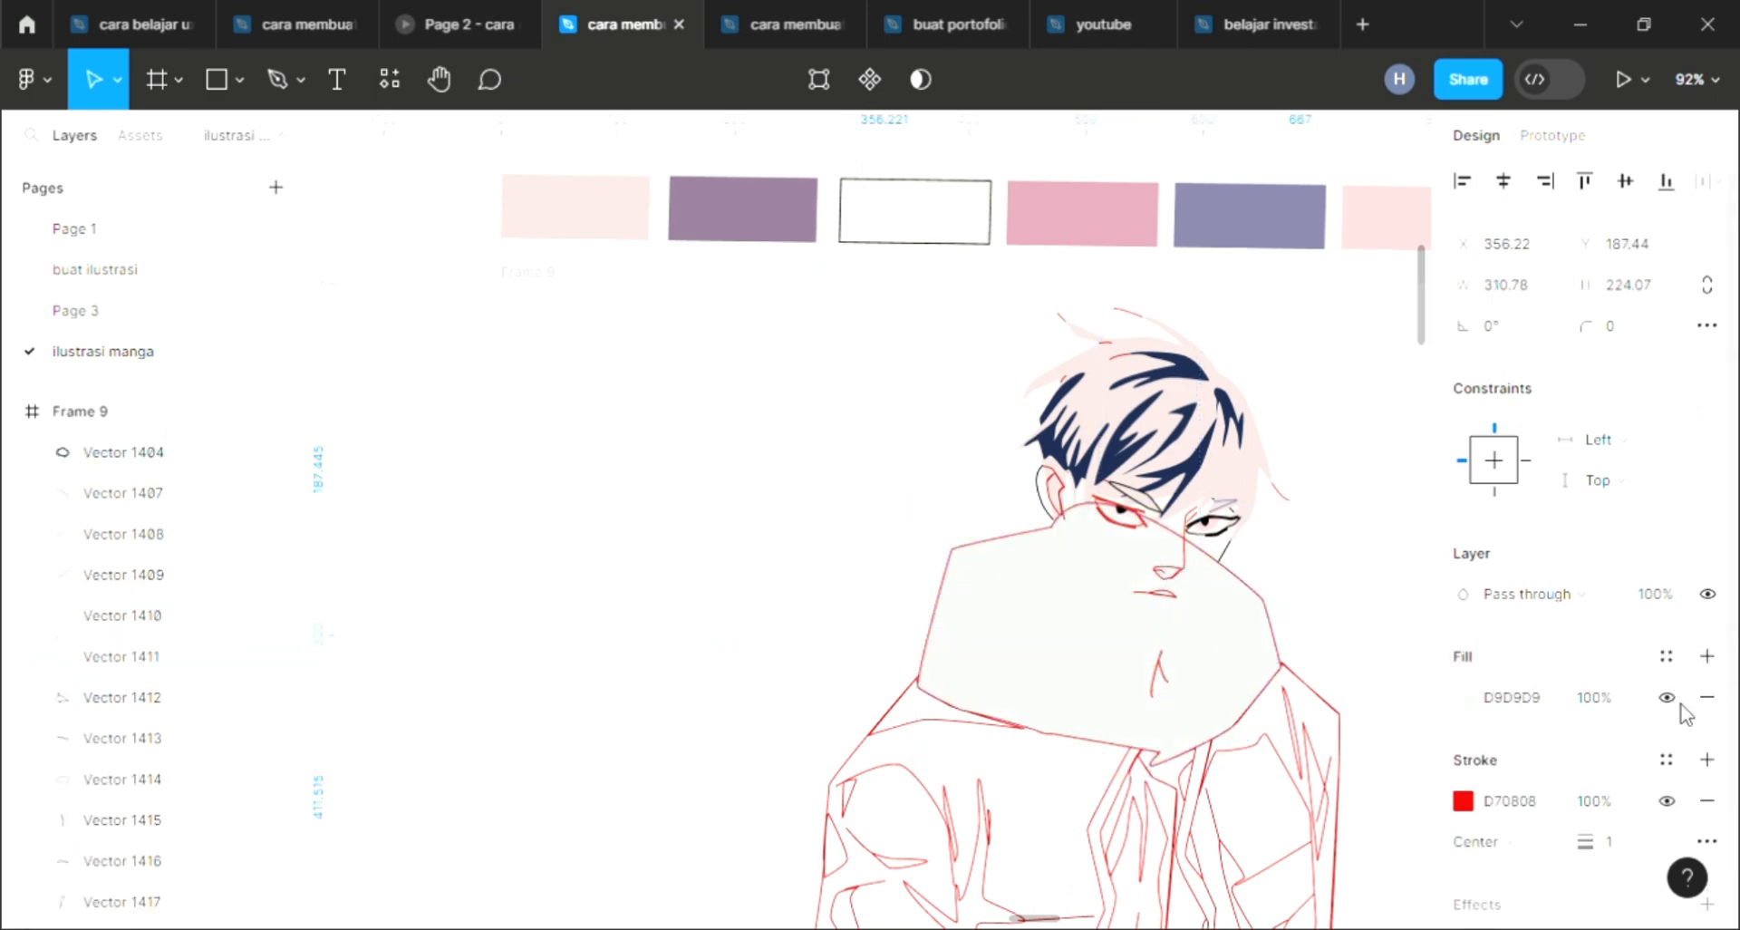
pyautogui.click(1707, 802)
pyautogui.hotkey('ctrl', 'shift', '[')
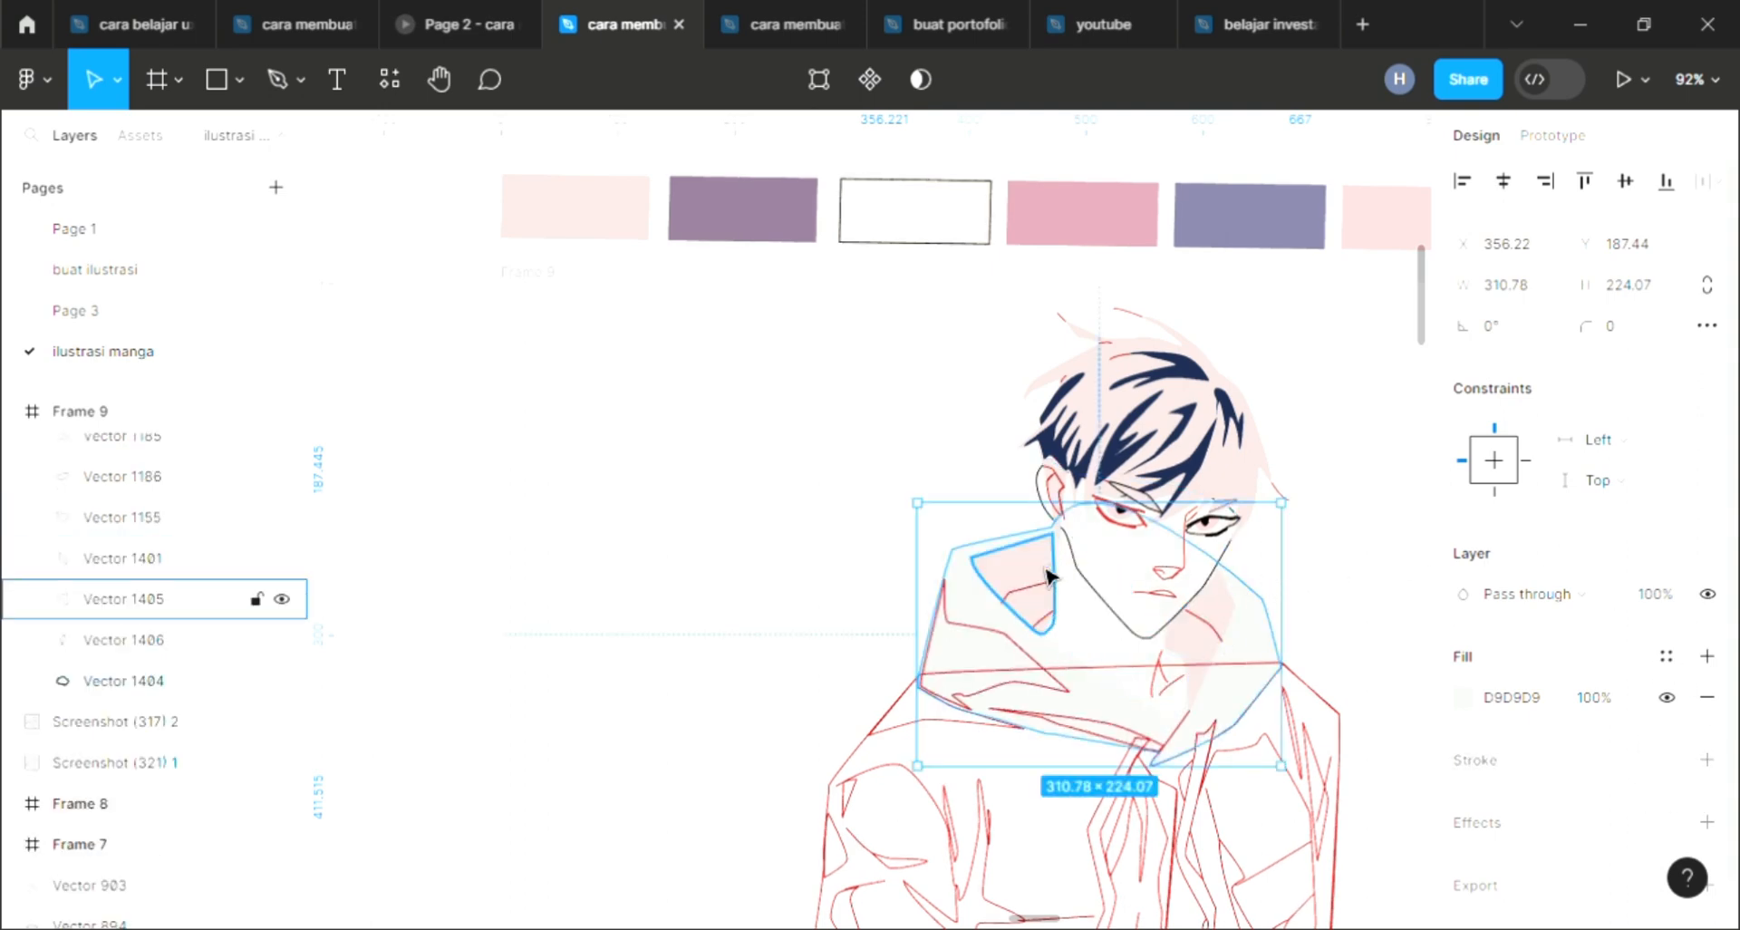
# Step: Set the large collar shape's fill to sampled white FFFFFF and give it a black 000000 stroke
pyautogui.press('i')
pyautogui.click(895, 513)
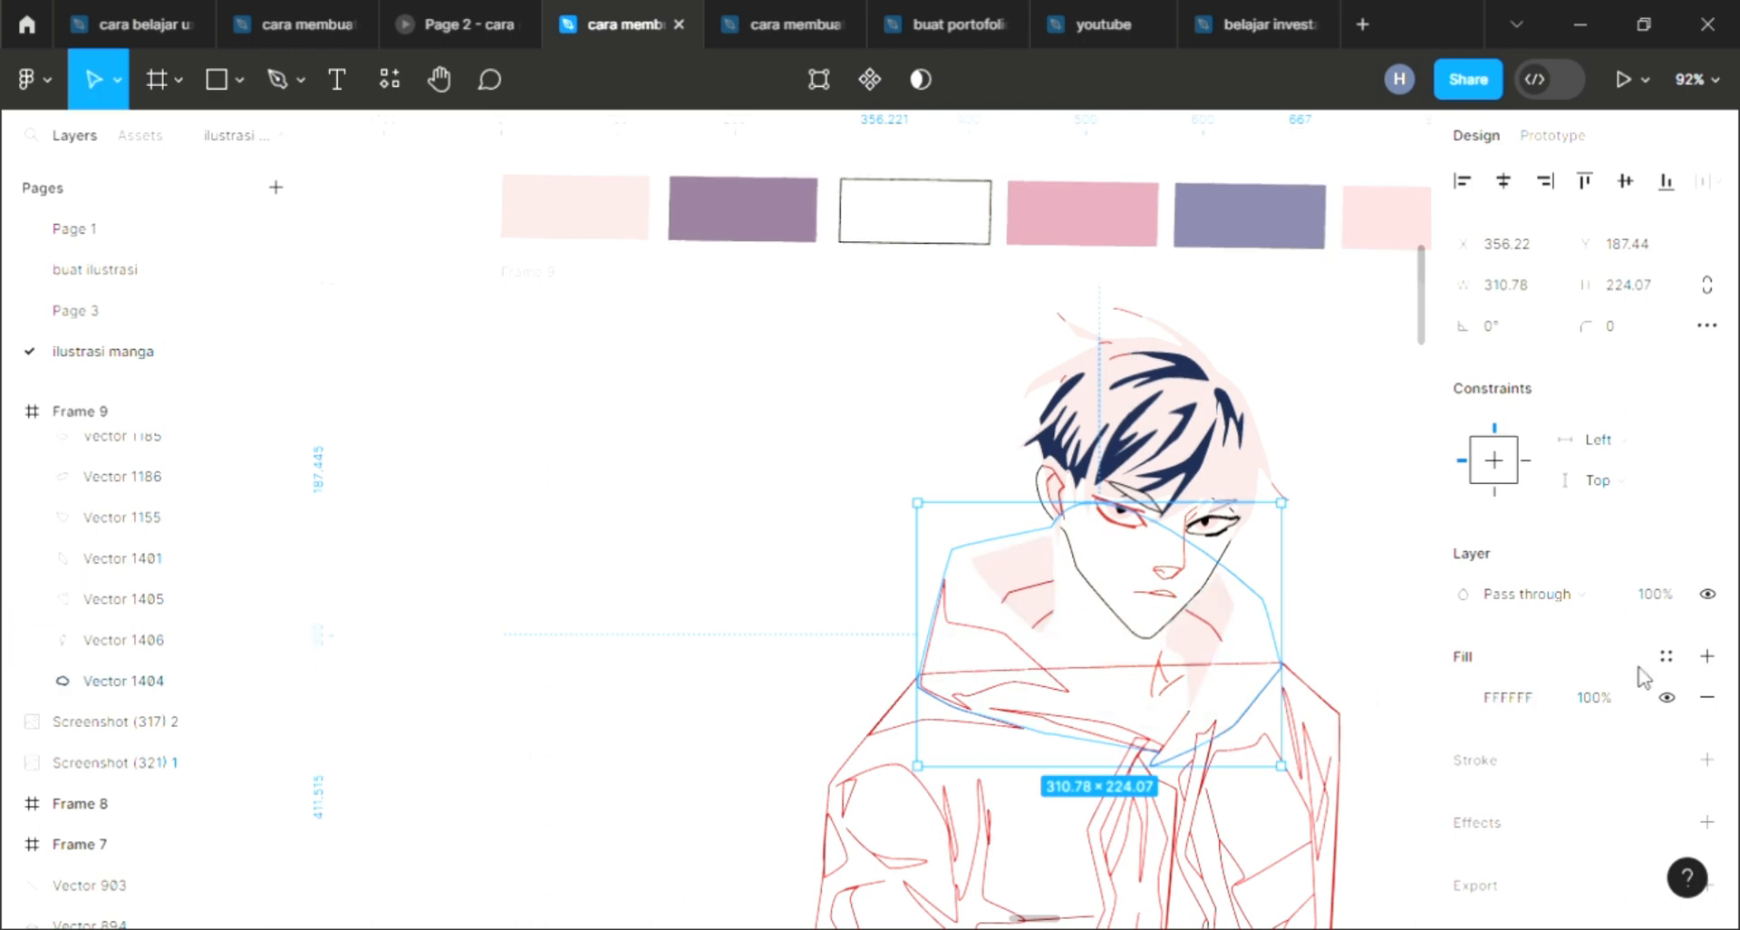
pyautogui.click(1706, 759)
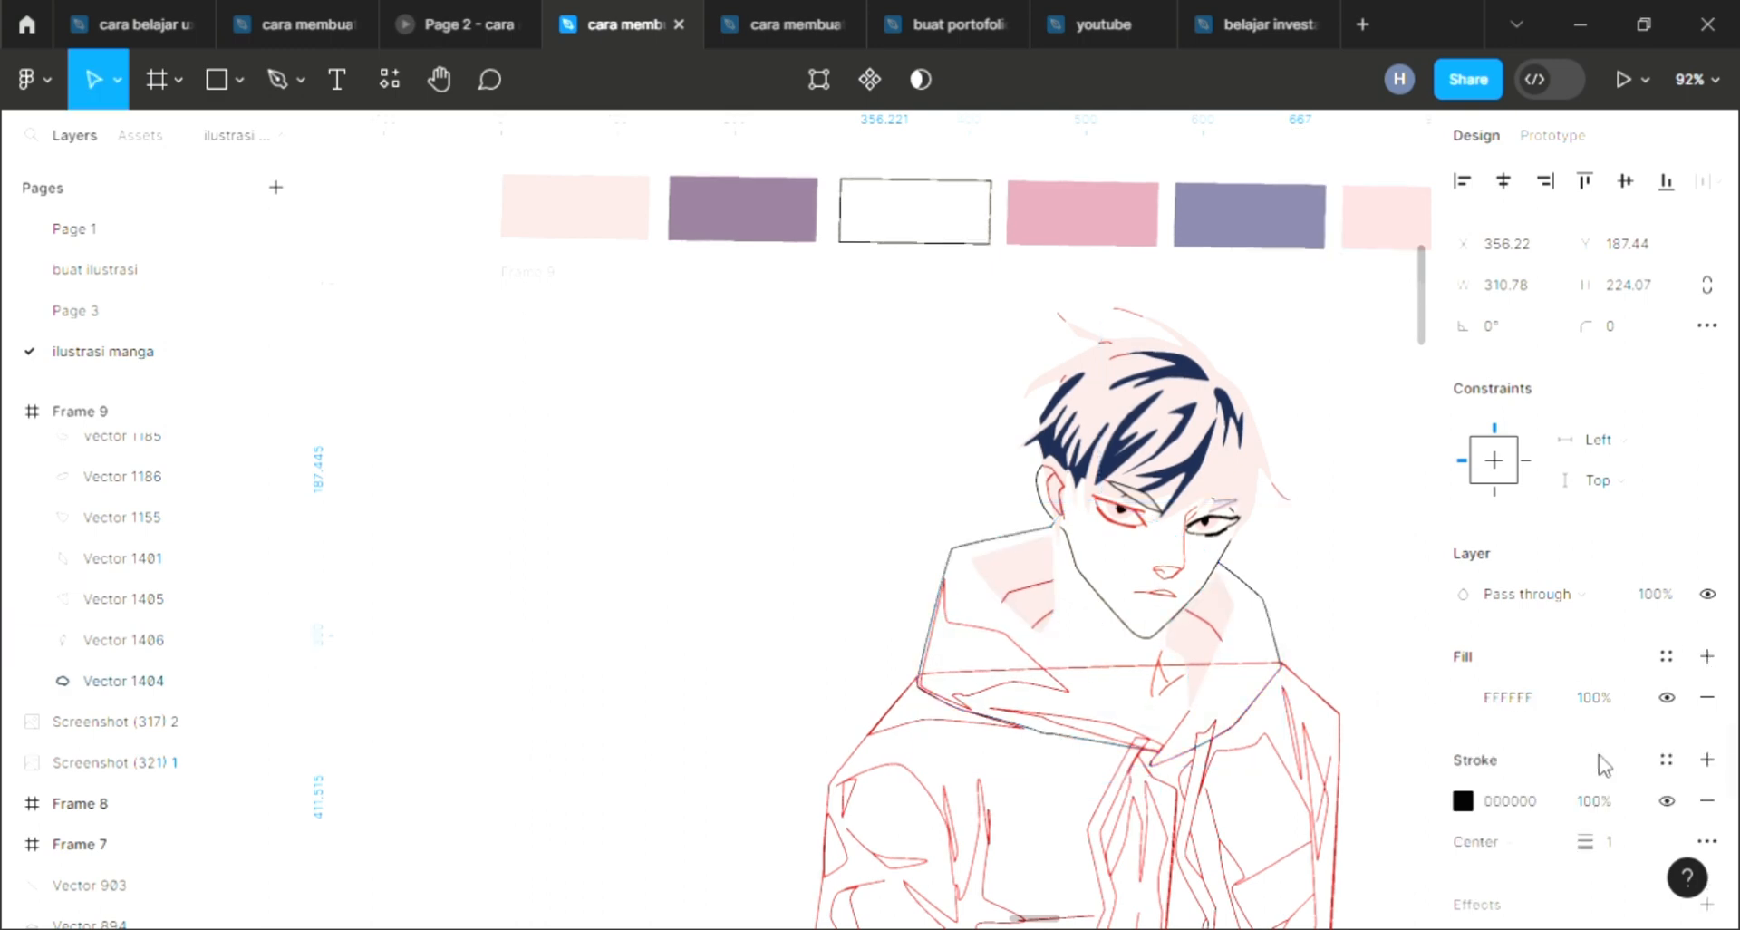
# Step: Replace the red stroke of the collar's large outer shadow shape with a pale pink fill sampled from the inner collar
pyautogui.click(1031, 693)
pyautogui.click(1706, 655)
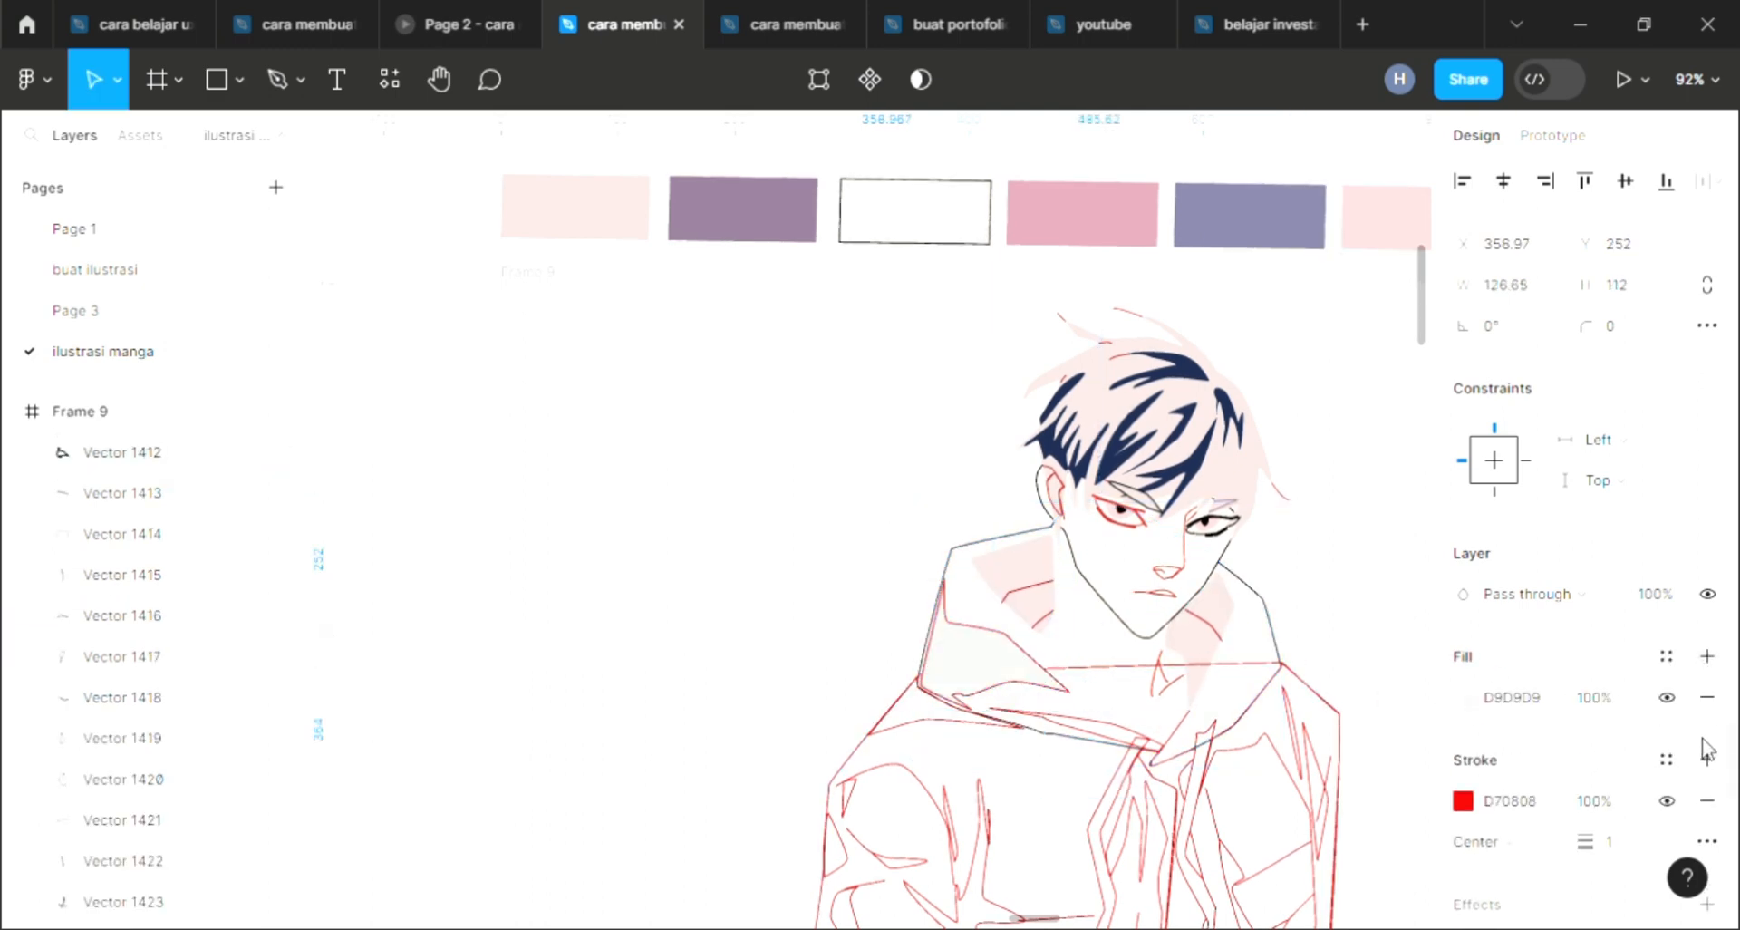
pyautogui.click(1706, 800)
pyautogui.press('i')
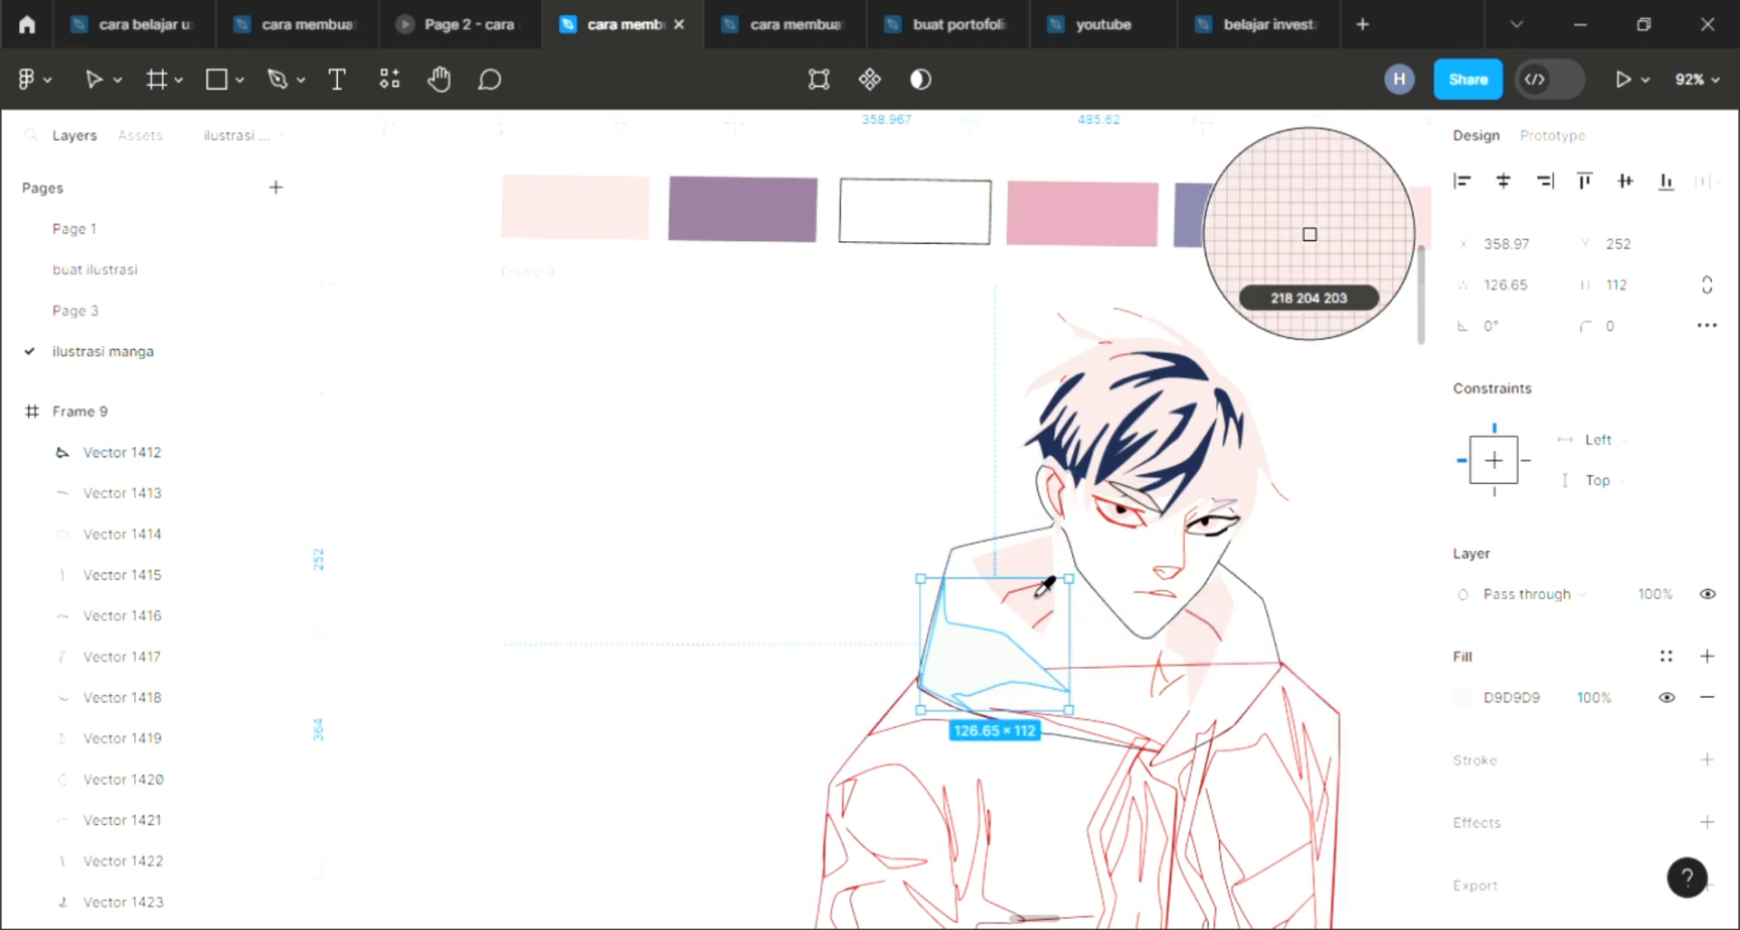
pyautogui.click(1035, 592)
pyautogui.click(1321, 591)
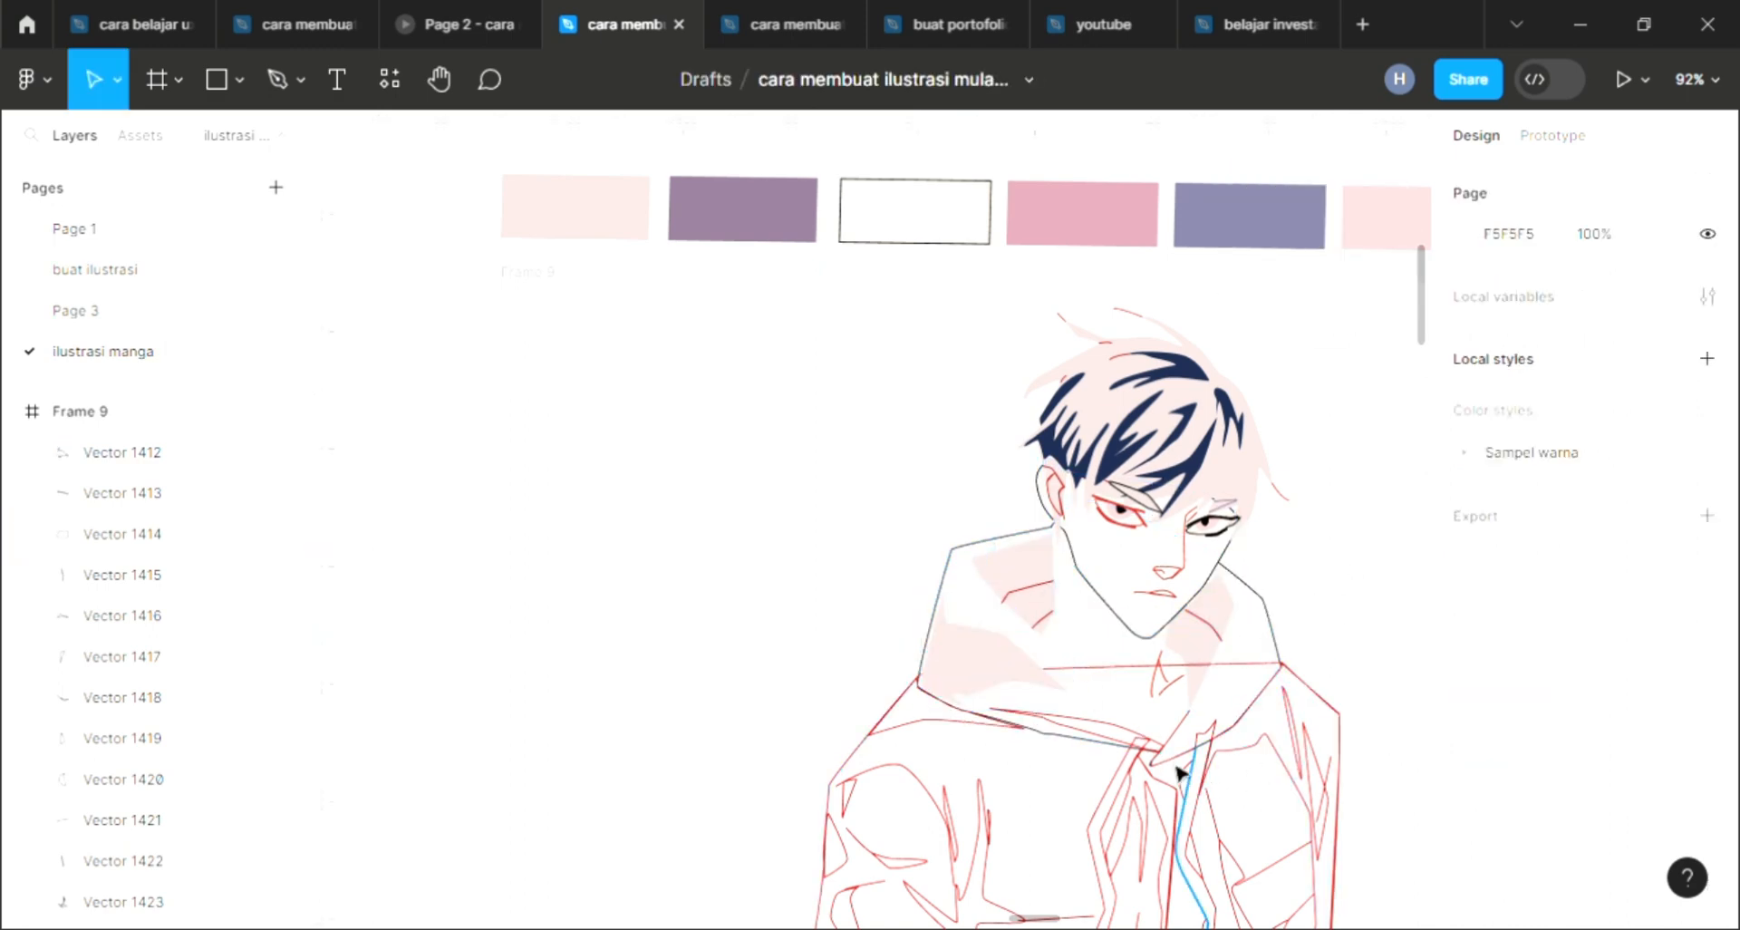
# Step: Replace the red stroke of the thin shadow along the collar's lower edge with pale pink sampled from the neighbouring collar shadow
pyautogui.scroll(-2, 1178, 772)
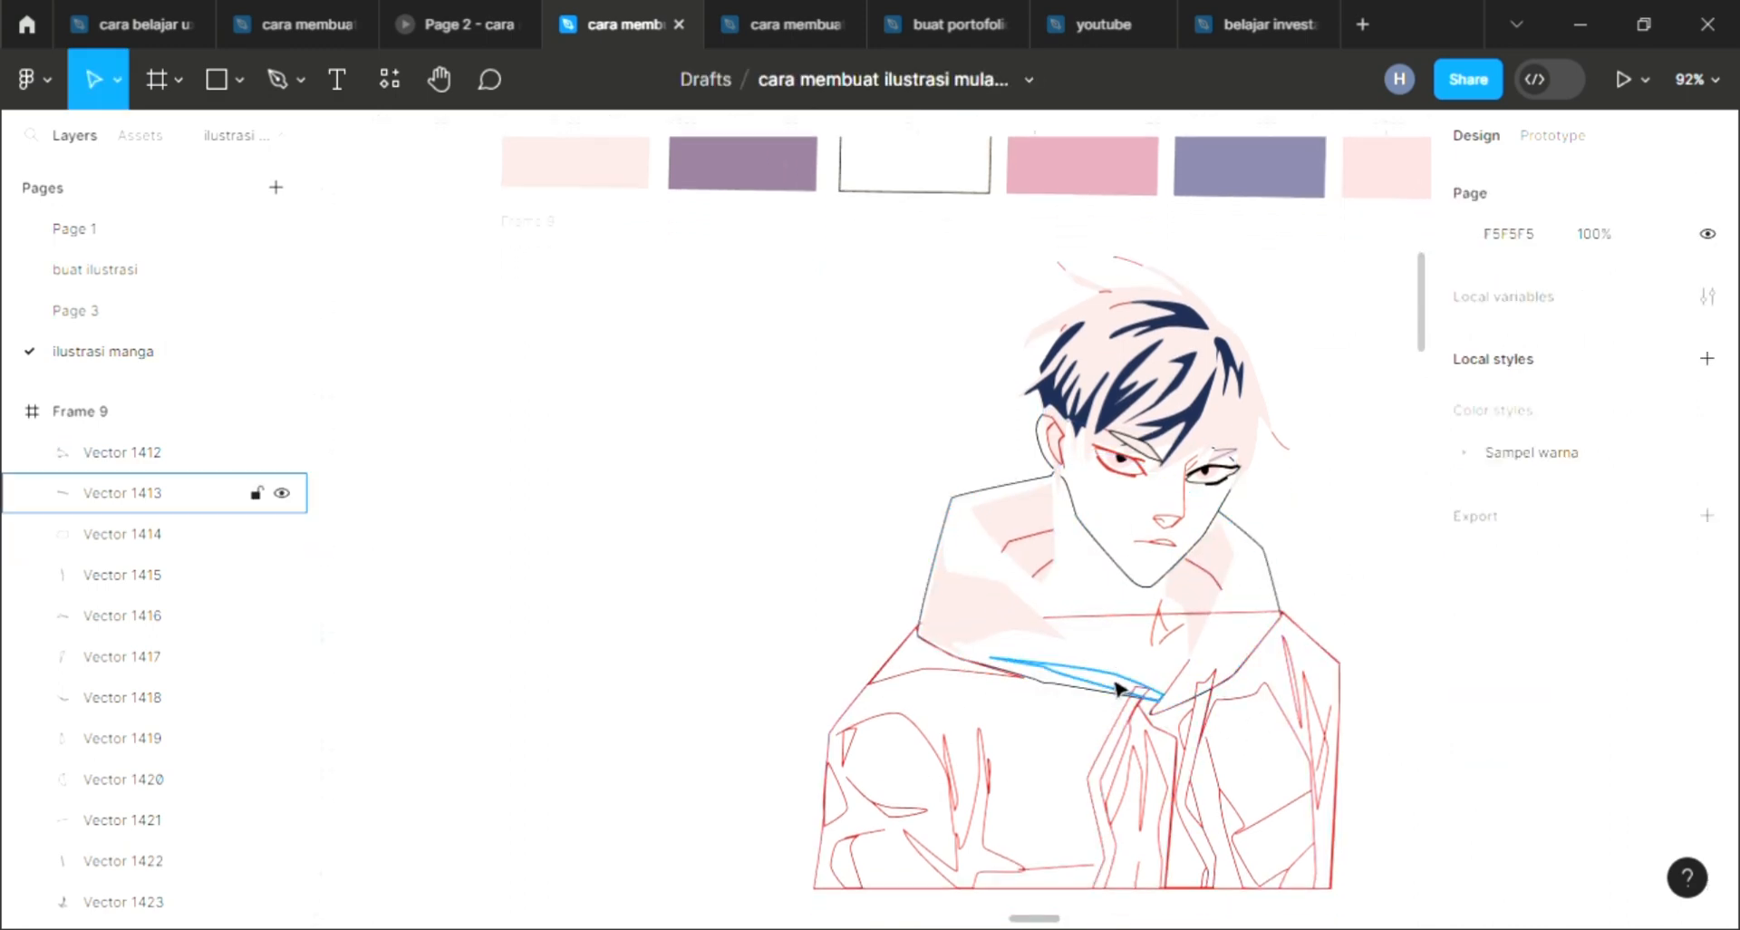
pyautogui.click(1116, 689)
pyautogui.click(1707, 655)
pyautogui.click(1707, 801)
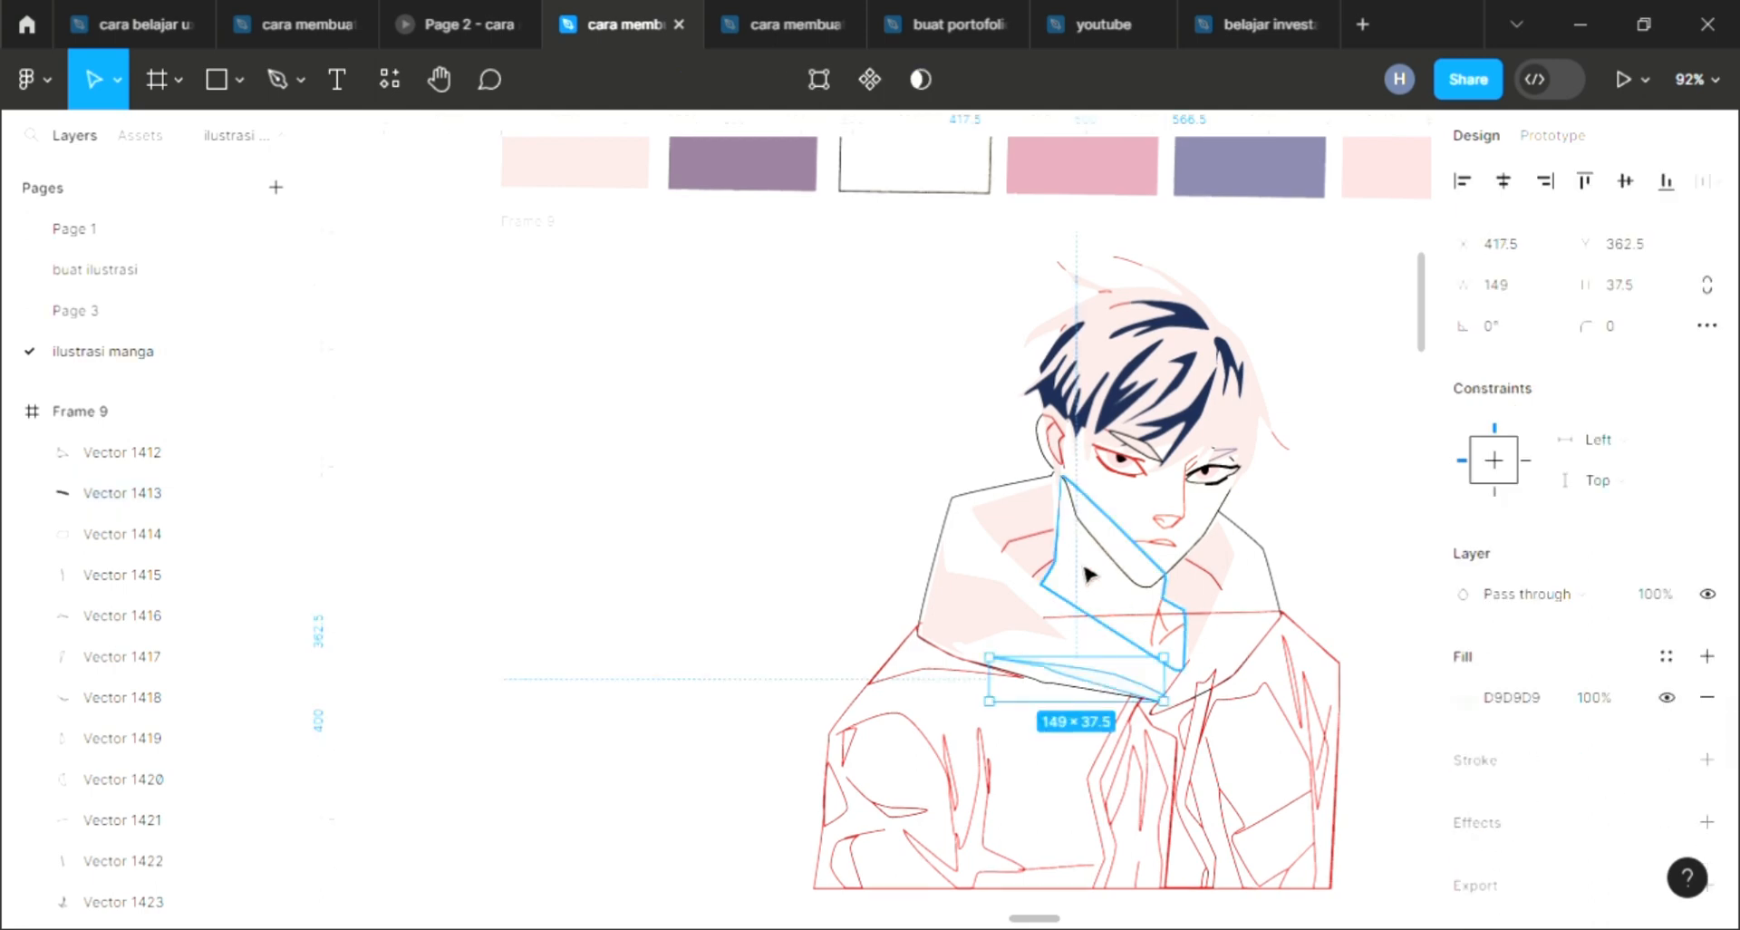
pyautogui.scroll(2, 1087, 562)
pyautogui.press('i')
pyautogui.click(984, 689)
pyautogui.click(856, 628)
# Step: Add a fill to the curved crease shape on the left sleeve and remove its red stroke
pyautogui.scroll(-3, 862, 630)
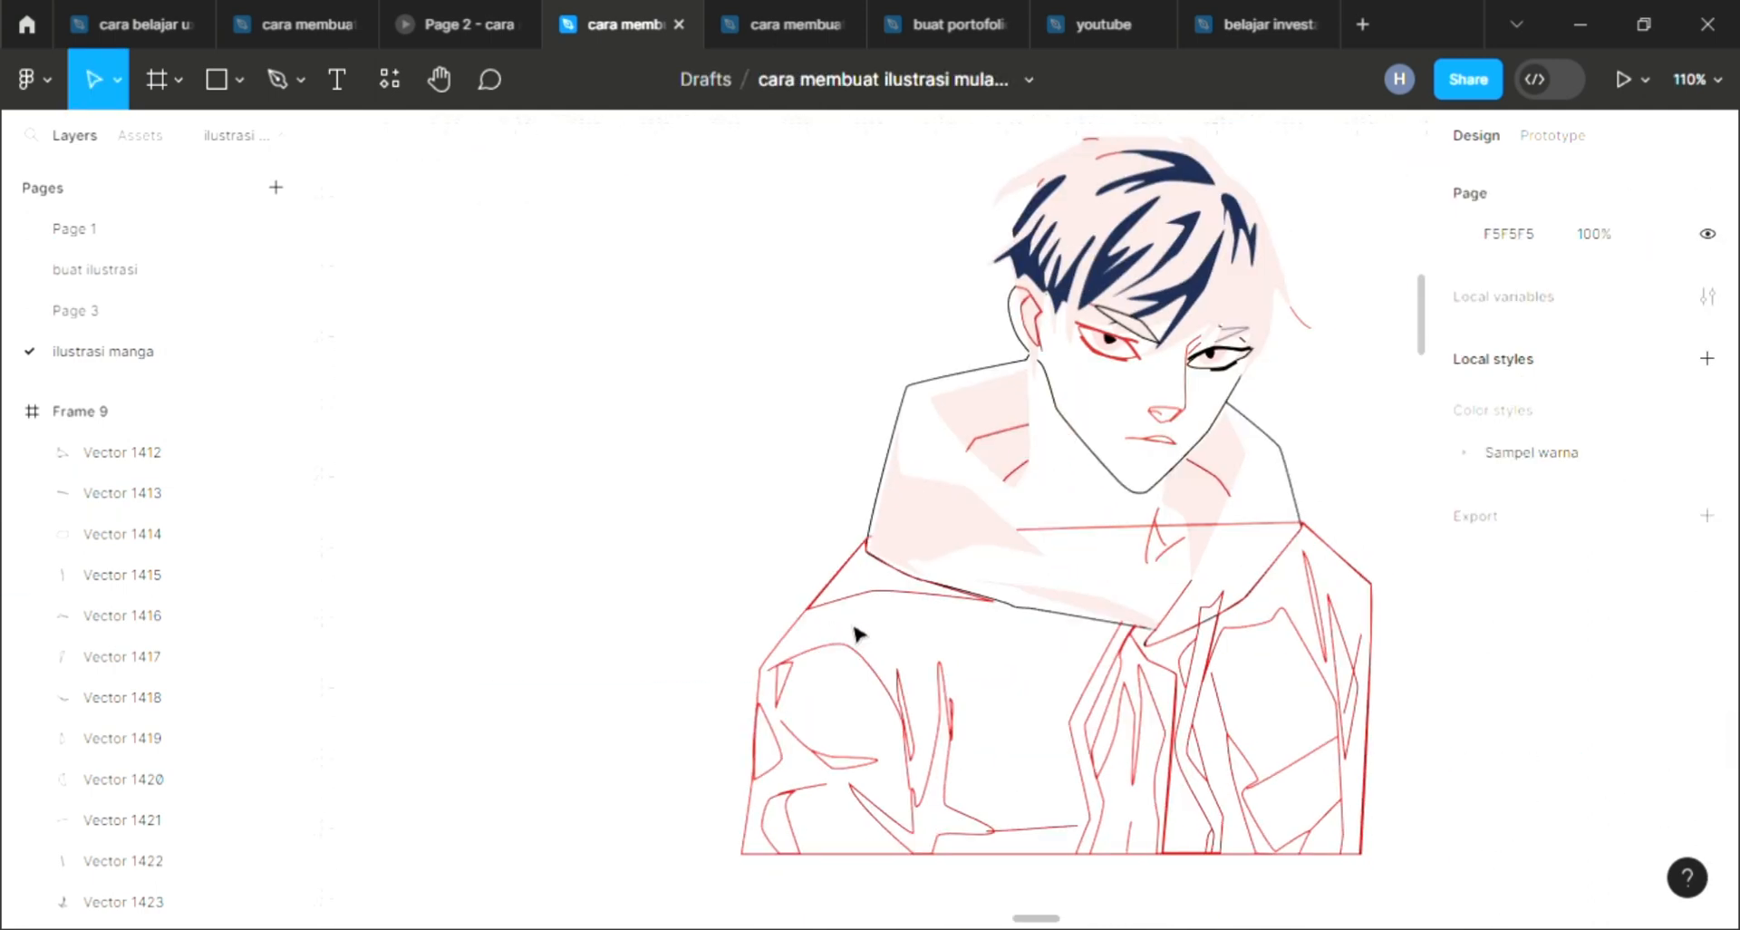
pyautogui.hscroll(2, 862, 630)
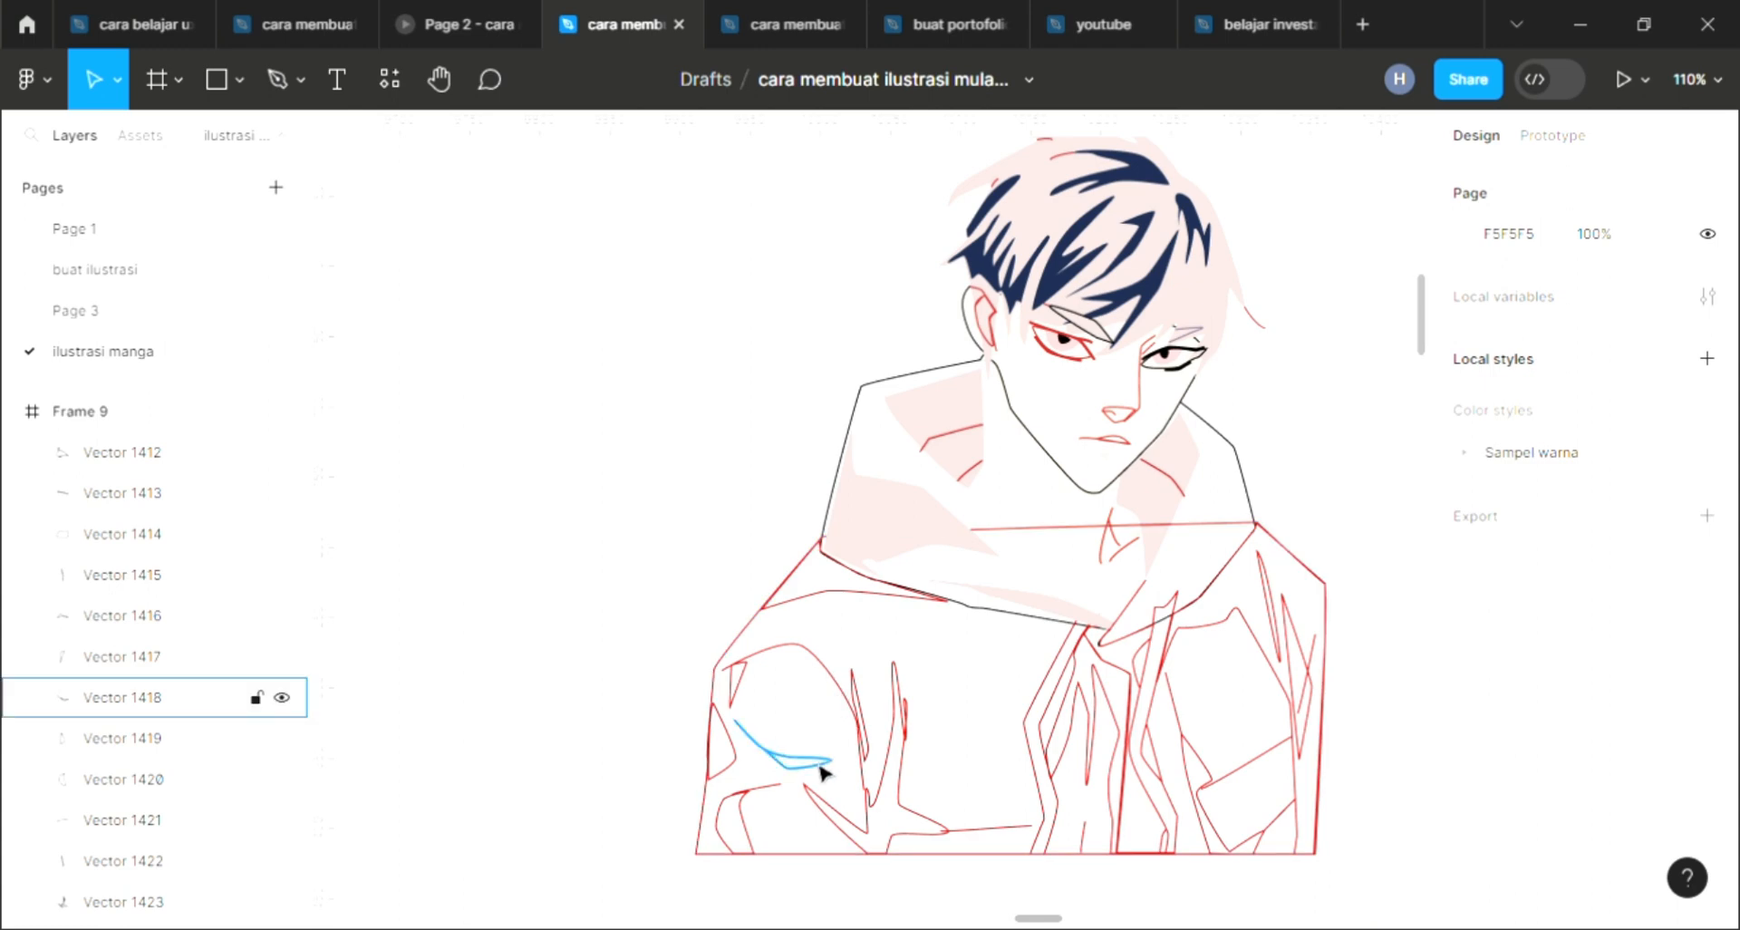
pyautogui.rightClick(792, 732)
pyautogui.press('Escape')
pyautogui.click(1707, 655)
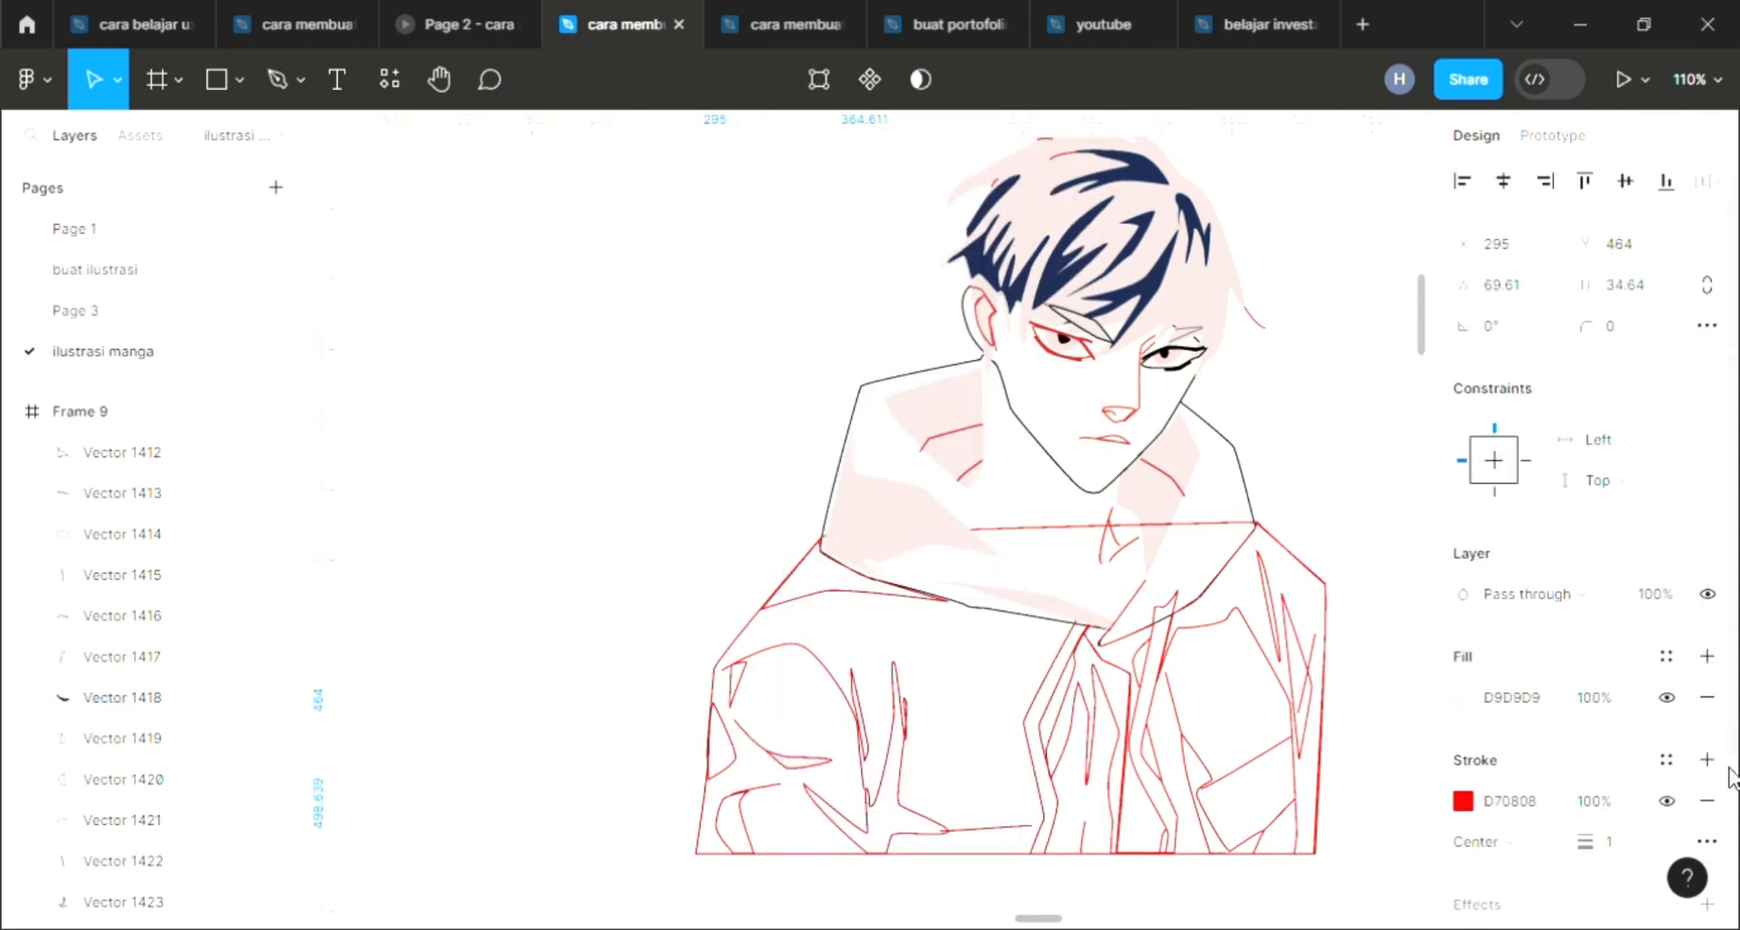
pyautogui.click(1707, 801)
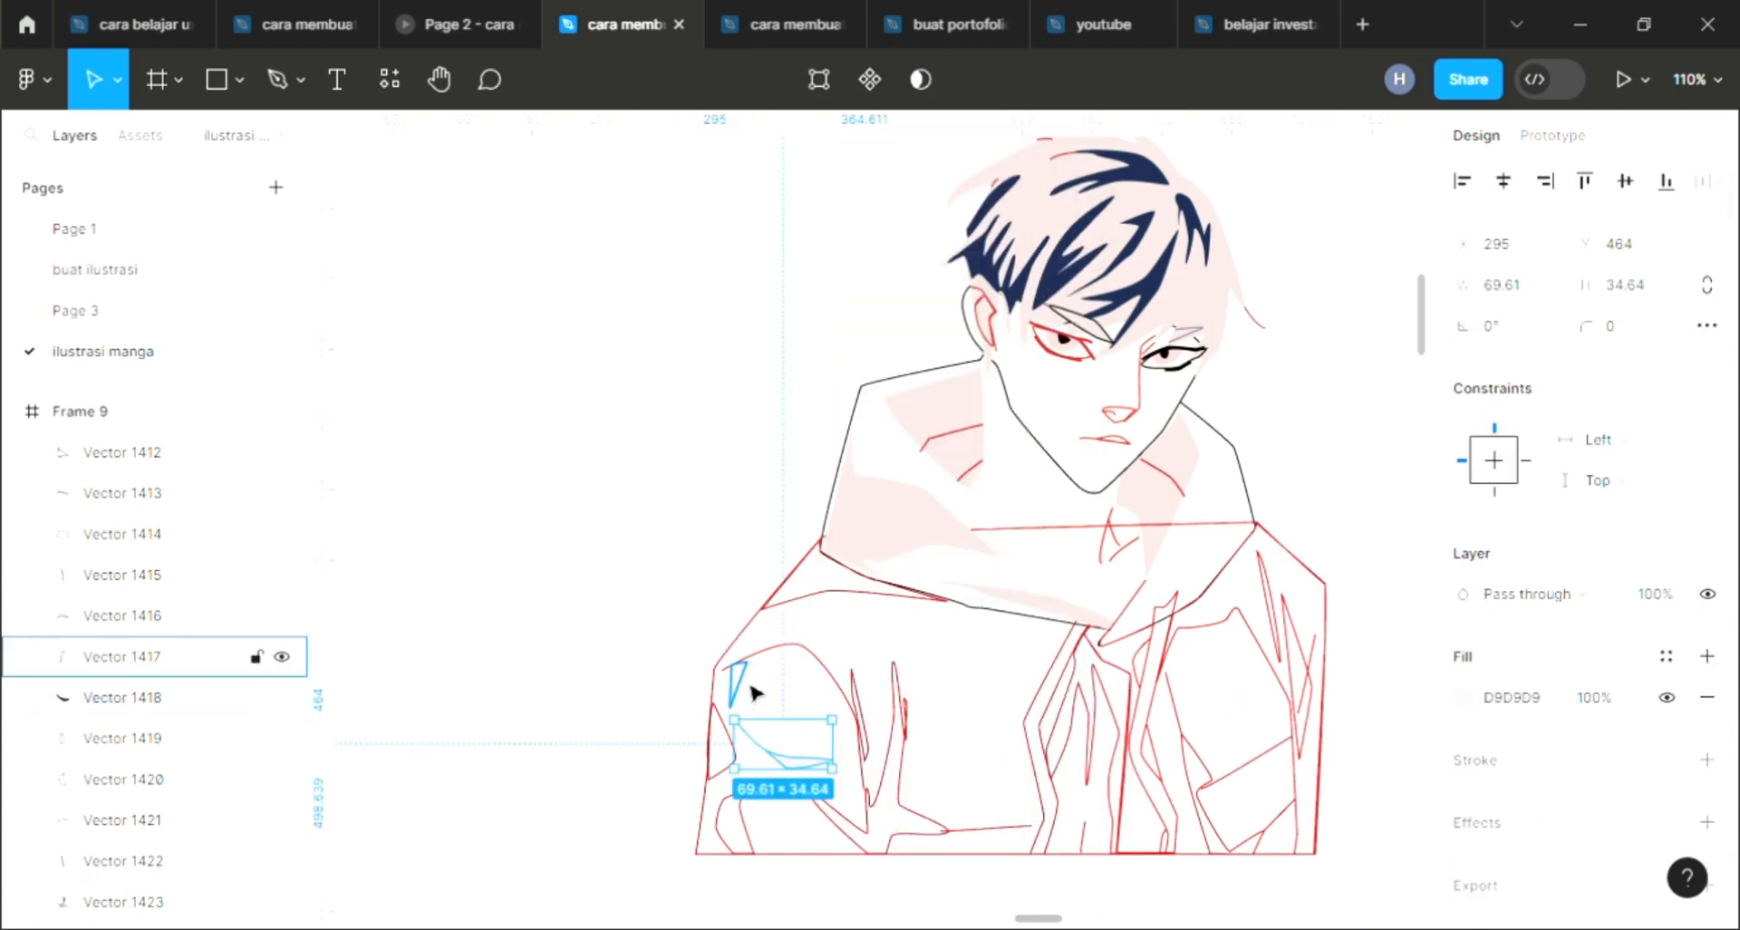
# Step: Recolour the left sleeve's curved crease and the three small shadow shapes around it with dark navy 1C2A4C sampled from the palette
pyautogui.keyDown('shift'); pyautogui.click(751, 715); pyautogui.keyUp('shift')
pyautogui.keyDown('shift'); pyautogui.click(750, 831); pyautogui.keyUp('shift')
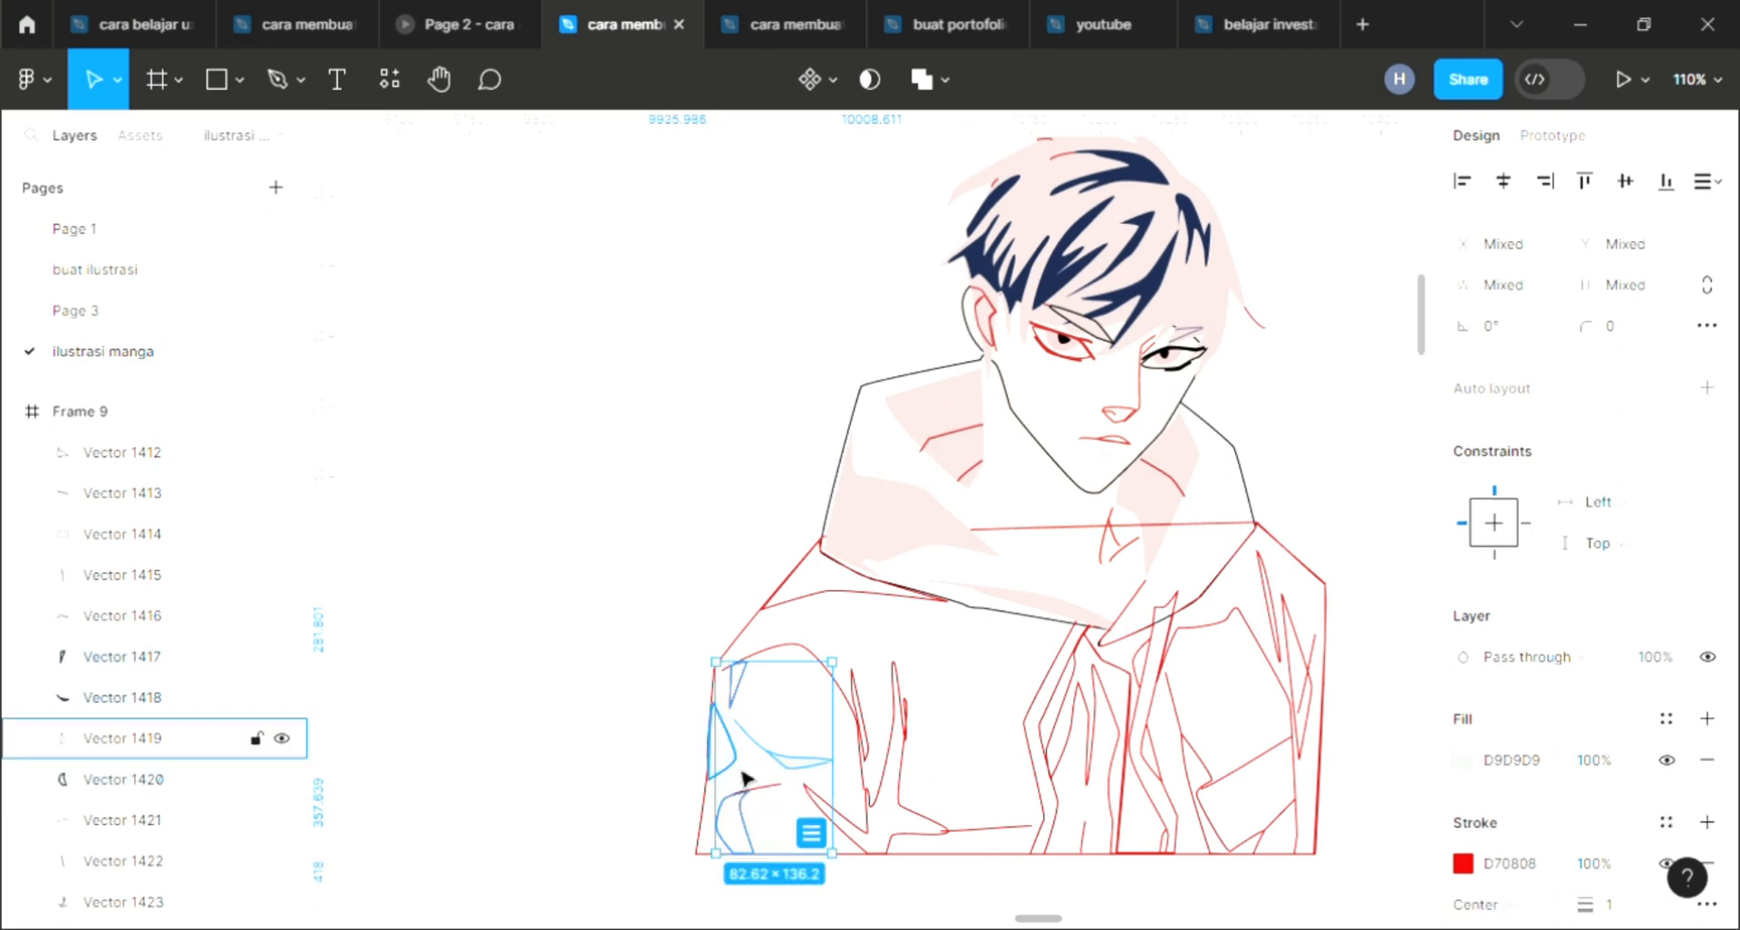
pyautogui.keyDown('shift'); pyautogui.click(742, 773); pyautogui.keyUp('shift')
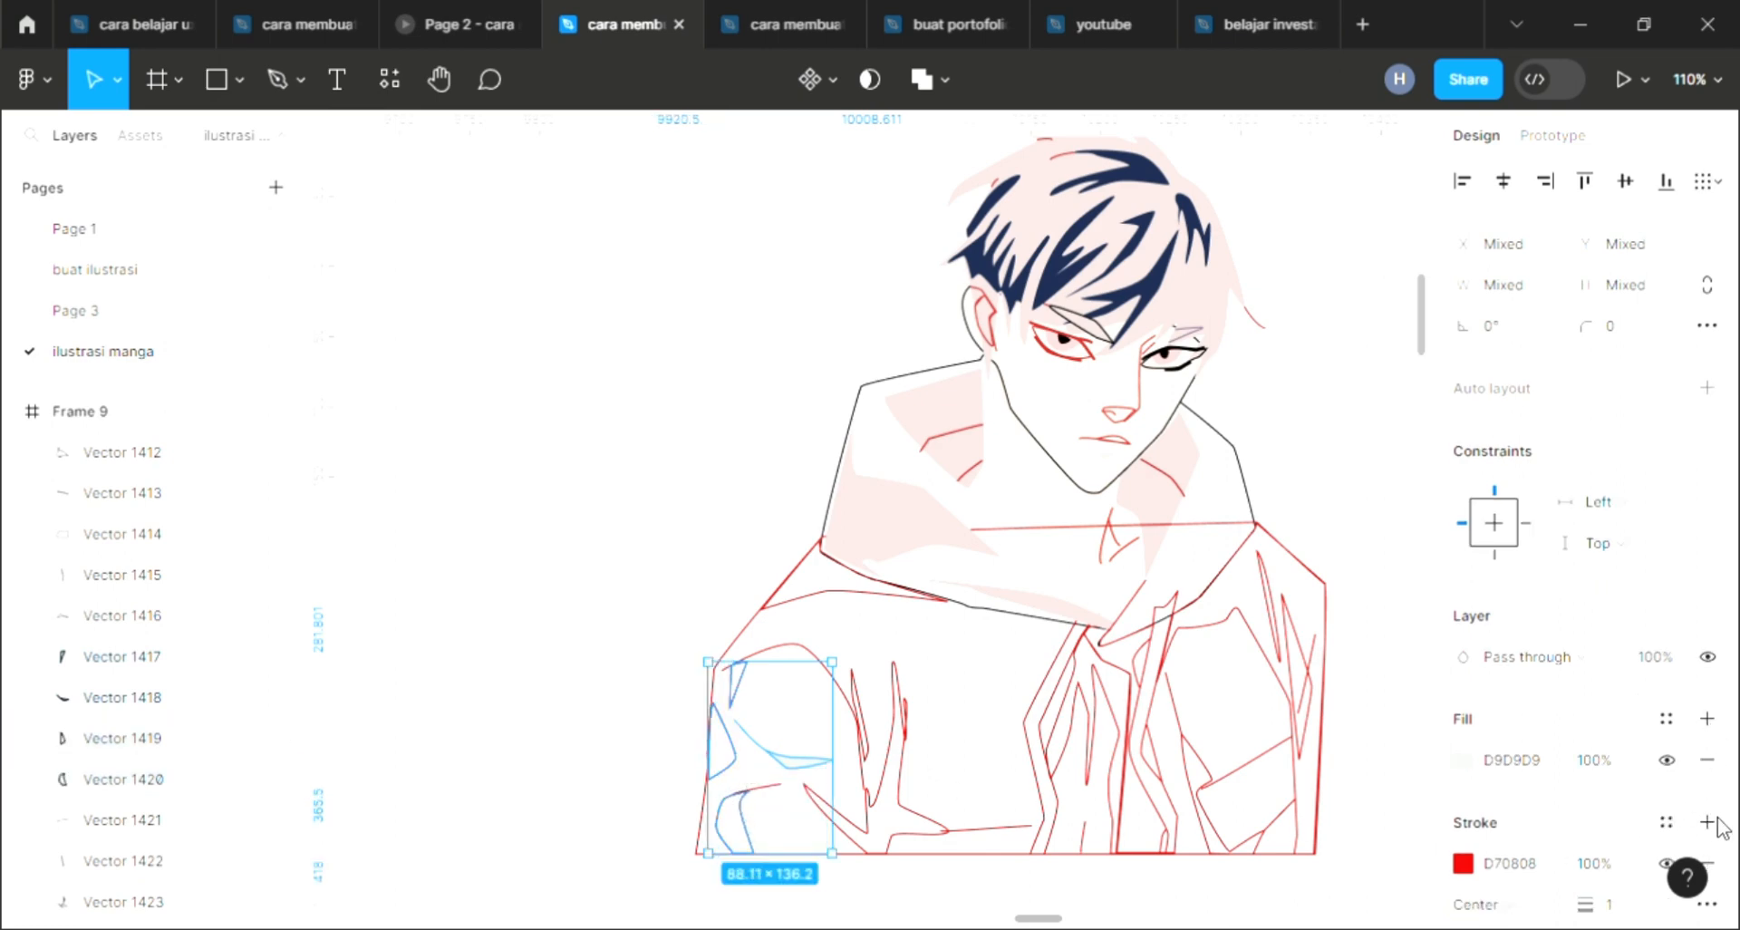
pyautogui.scroll(-2, 1313, 759)
pyautogui.press('i')
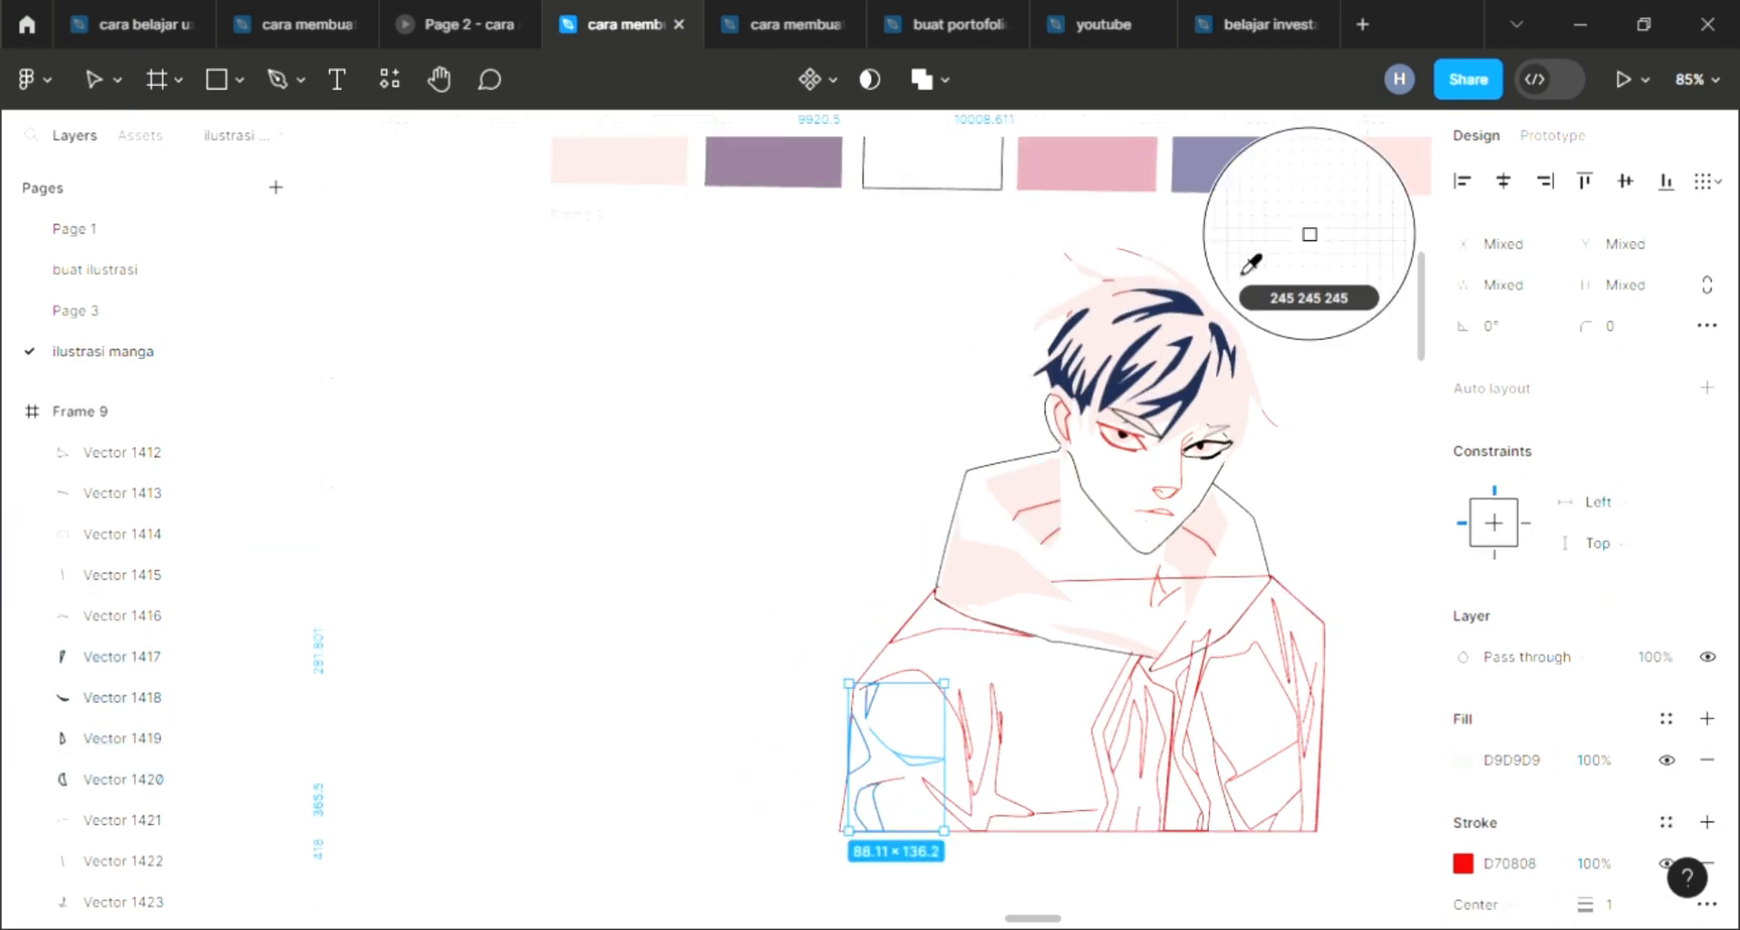
pyautogui.scroll(1, 1253, 281)
pyautogui.hscroll(1, 1252, 281)
pyautogui.hscroll(3, 1259, 271)
pyautogui.click(1106, 227)
pyautogui.scroll(-2, 579, 661)
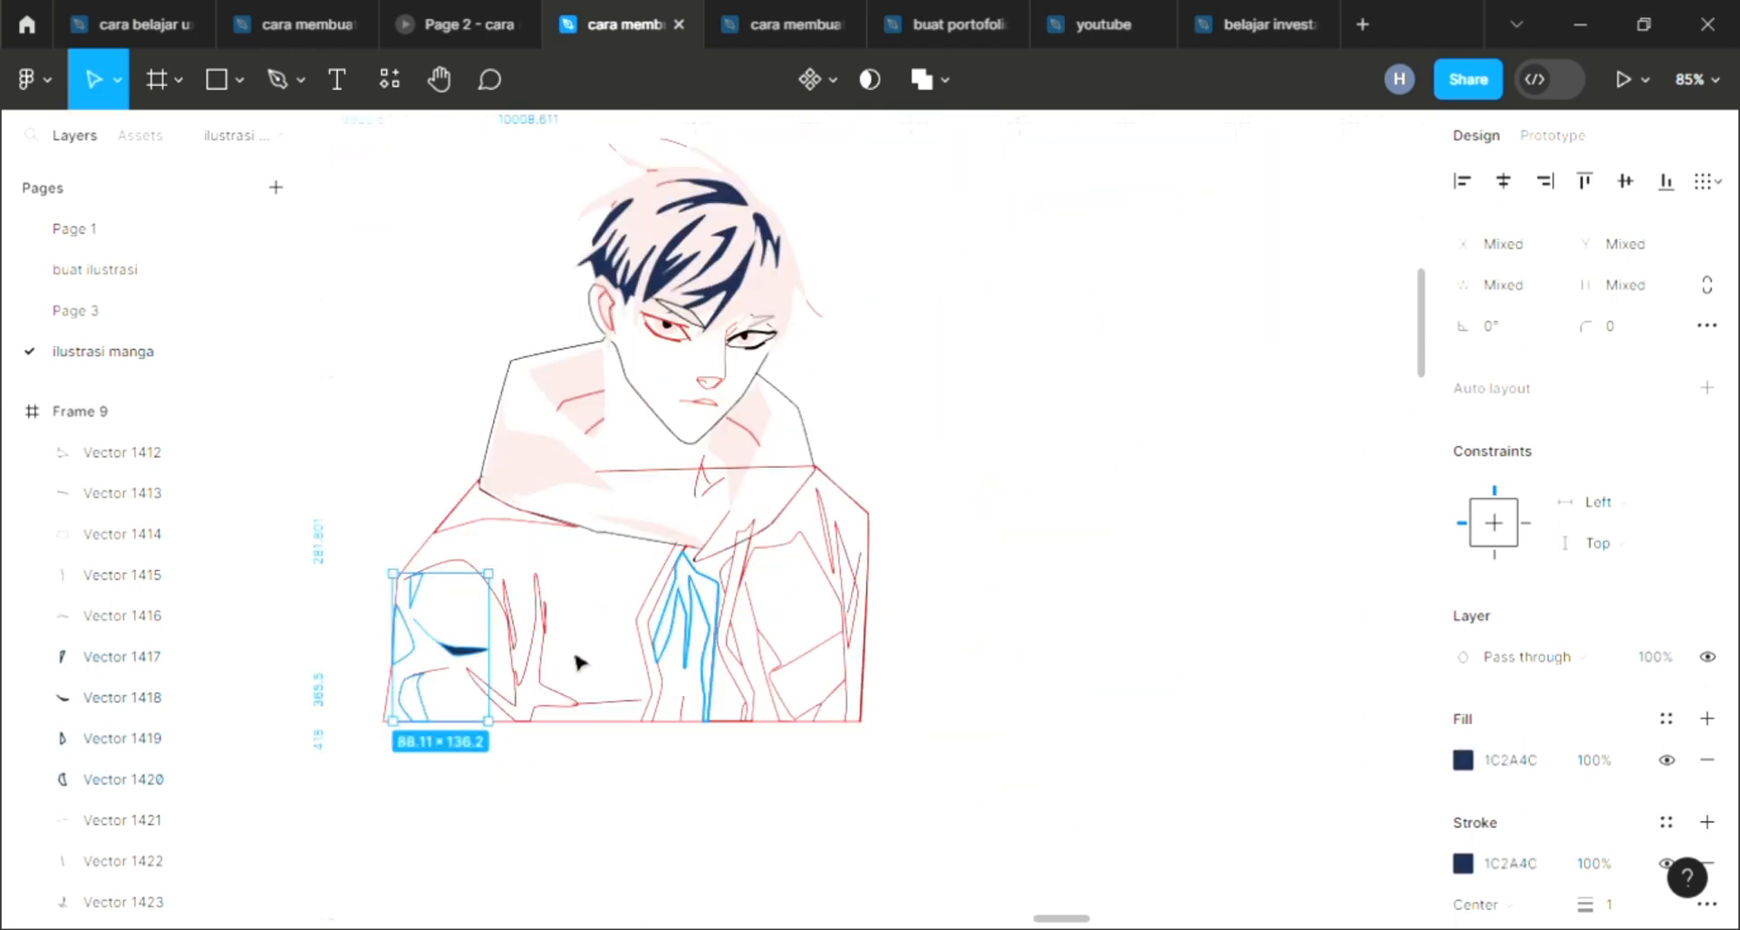
# Step: Remove the stroke of the lower shadow shape on the left sleeve and fill it with sampled navy 1C2A4C
pyautogui.click(537, 635)
pyautogui.click(413, 700)
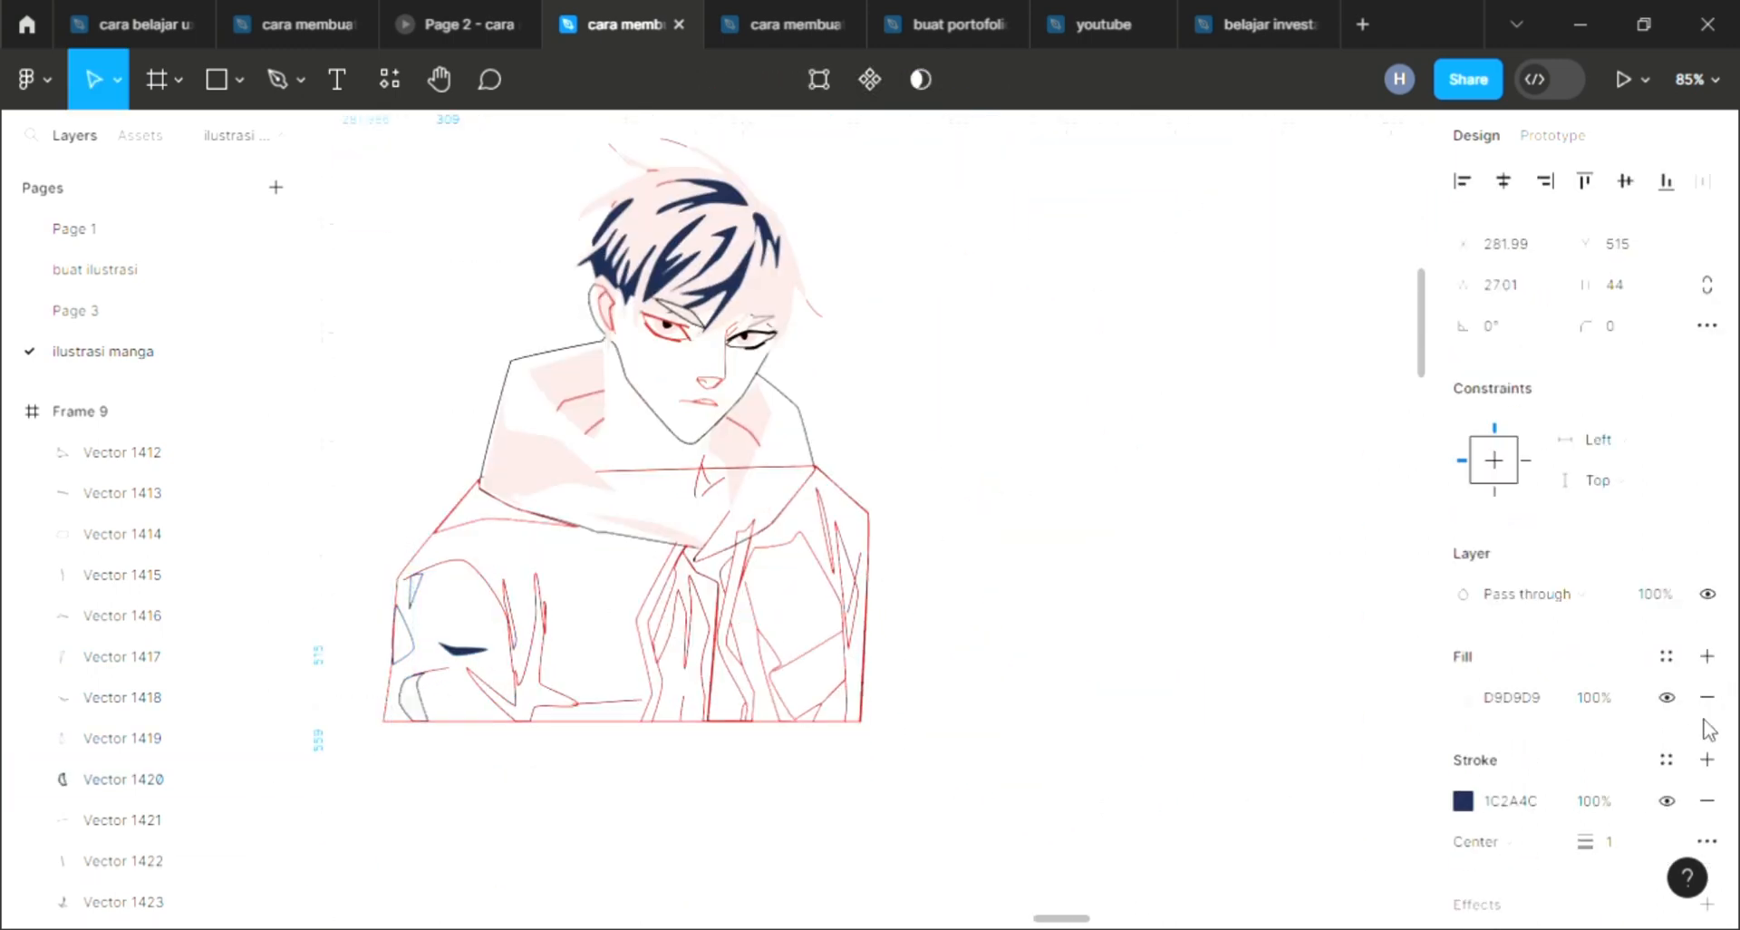
pyautogui.click(1709, 802)
pyautogui.click(422, 591)
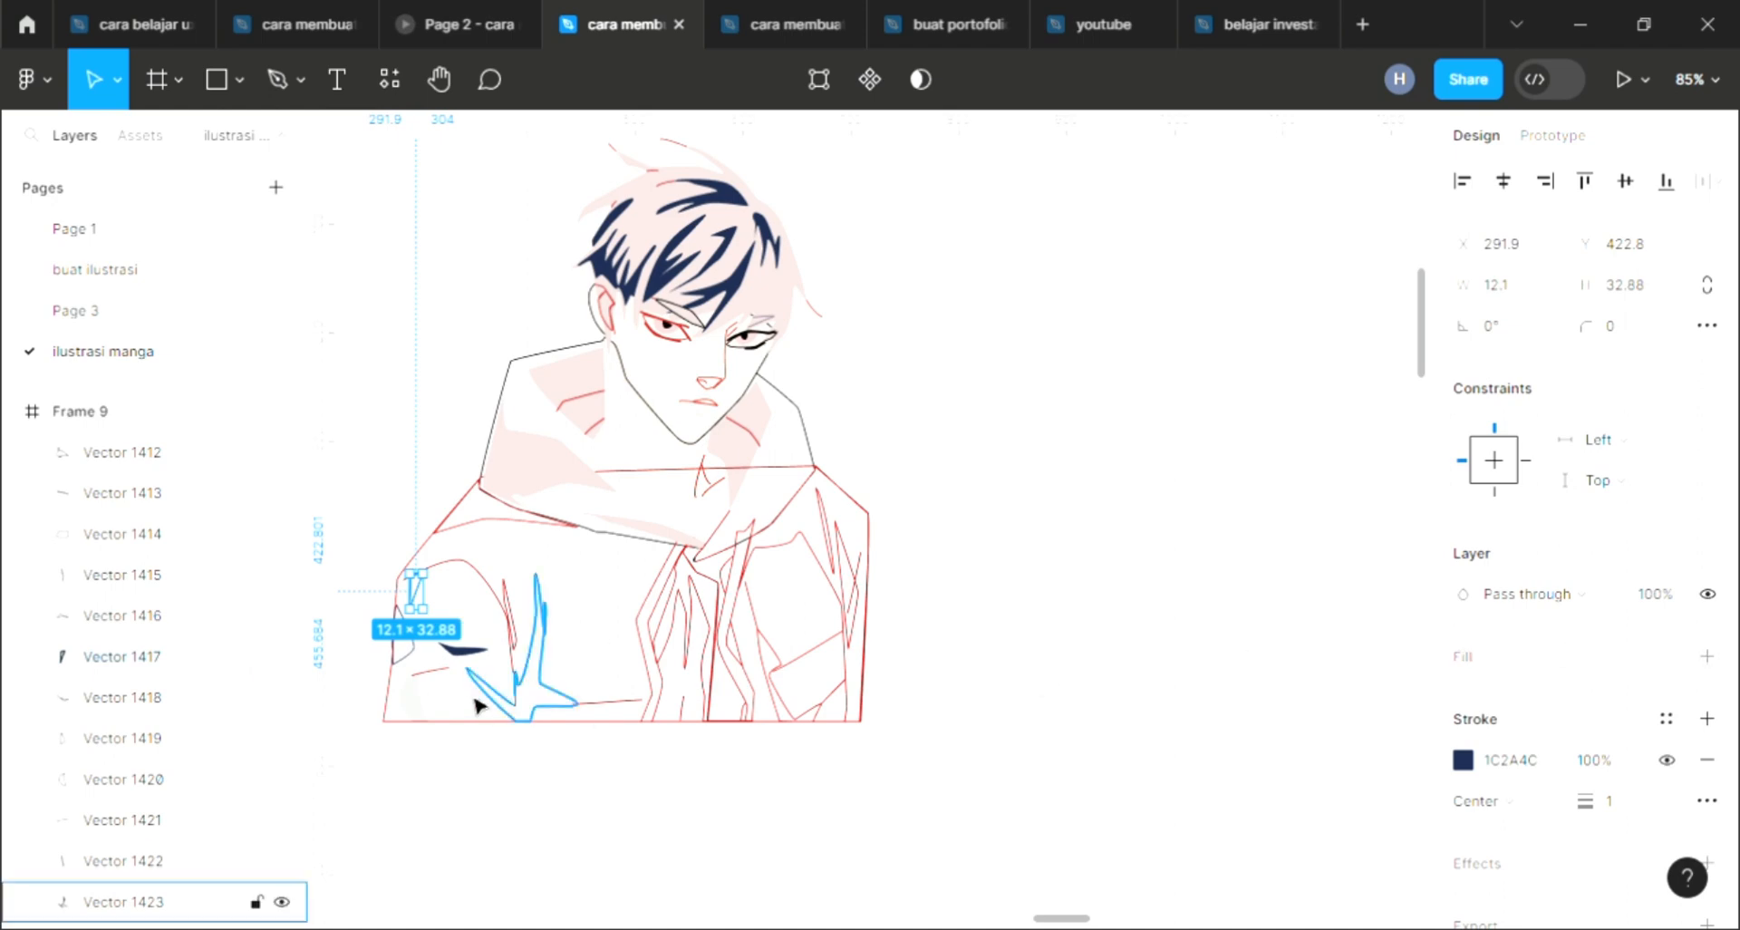
pyautogui.click(415, 698)
pyautogui.scroll(5, 761, 543)
pyautogui.press('i')
pyautogui.click(1062, 398)
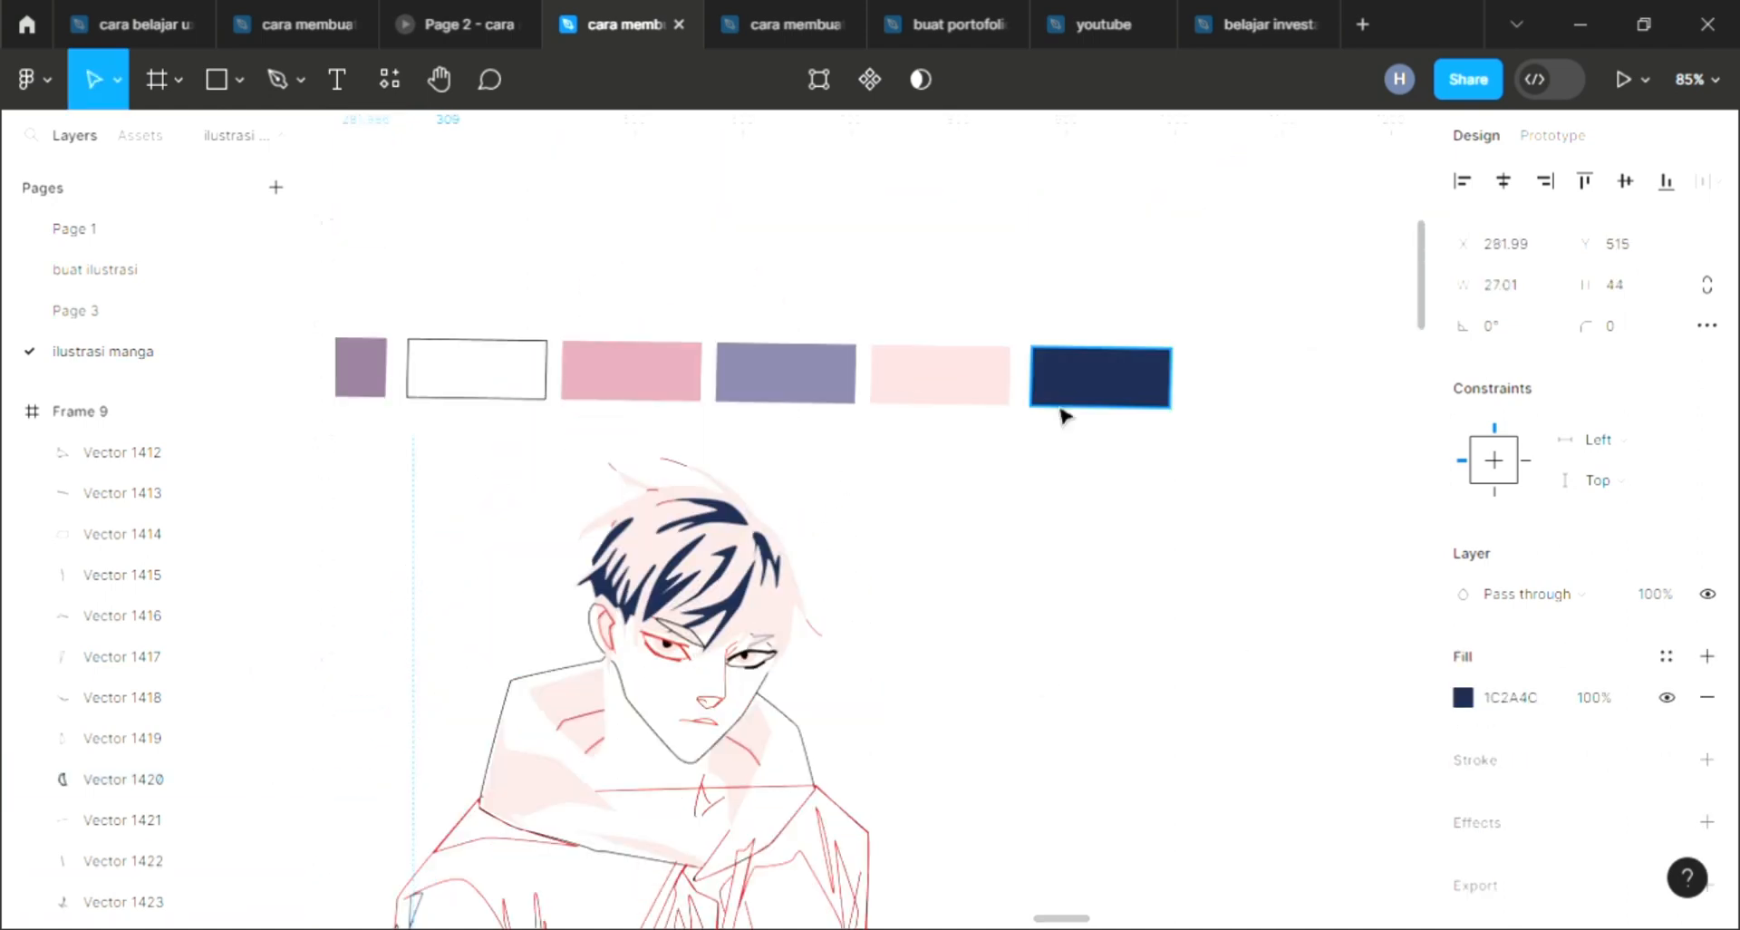
# Step: Replace the stroke of the small upper shadow shape on the left sleeve with a fill in the palette's dark navy
pyautogui.scroll(-8, 480, 458)
pyautogui.hscroll(-1, 478, 453)
pyautogui.click(517, 337)
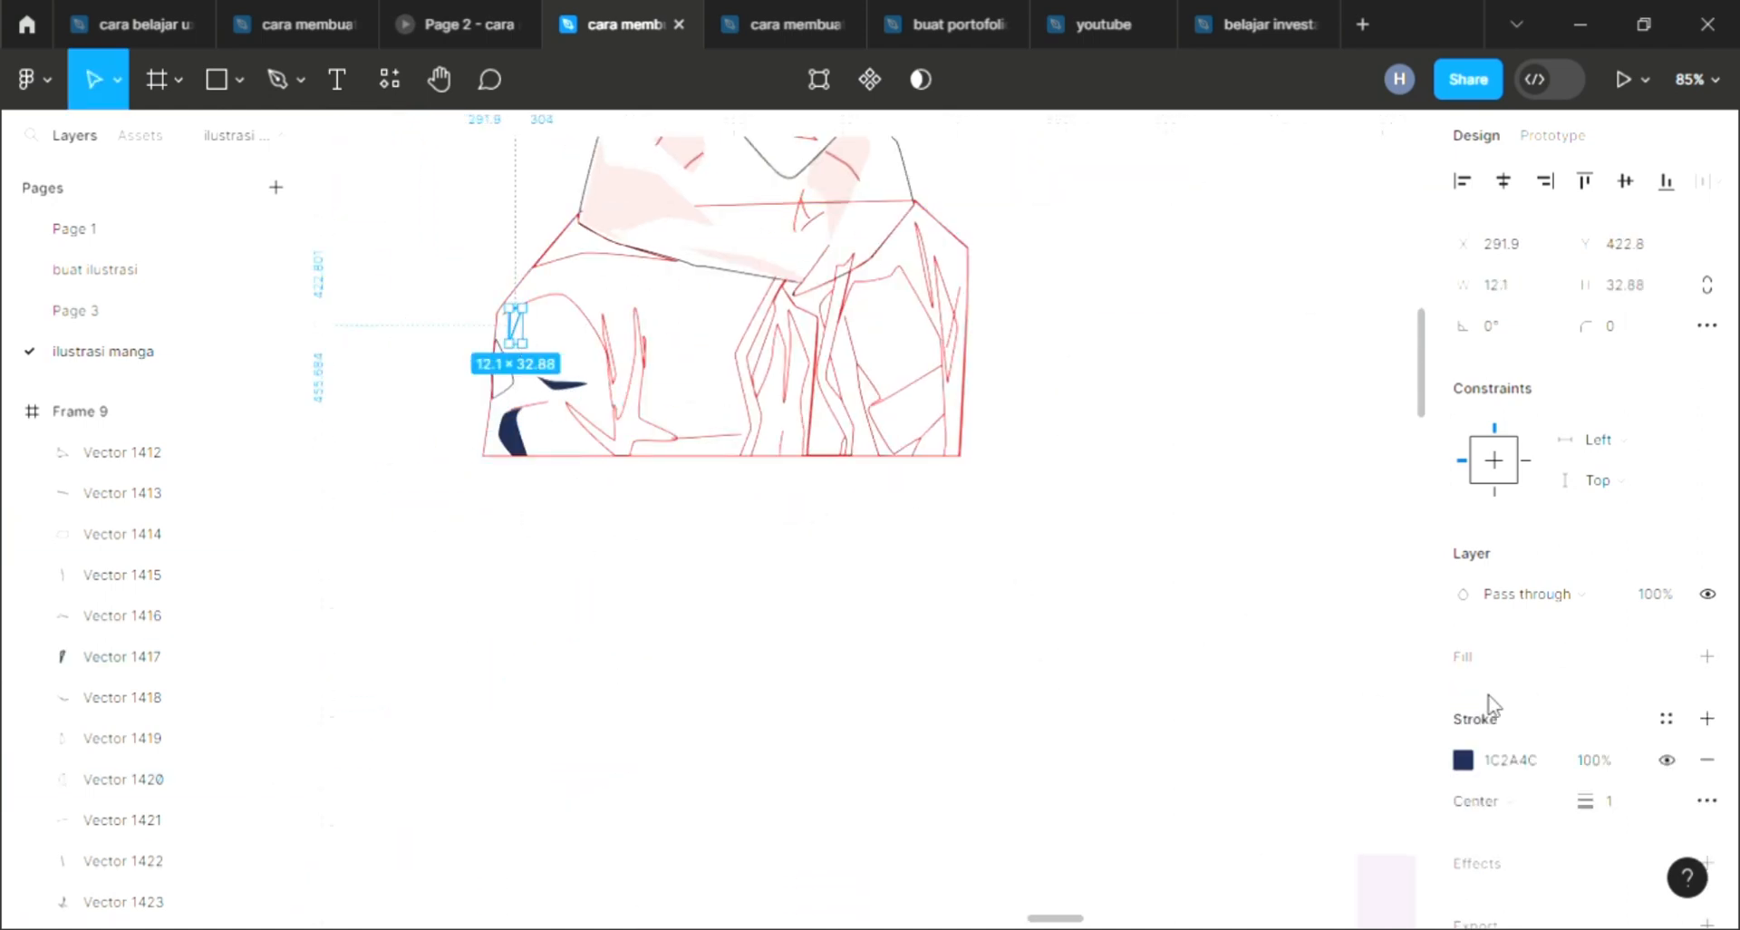
pyautogui.click(1707, 656)
pyautogui.click(1707, 801)
pyautogui.scroll(5, 1049, 431)
pyautogui.press('i')
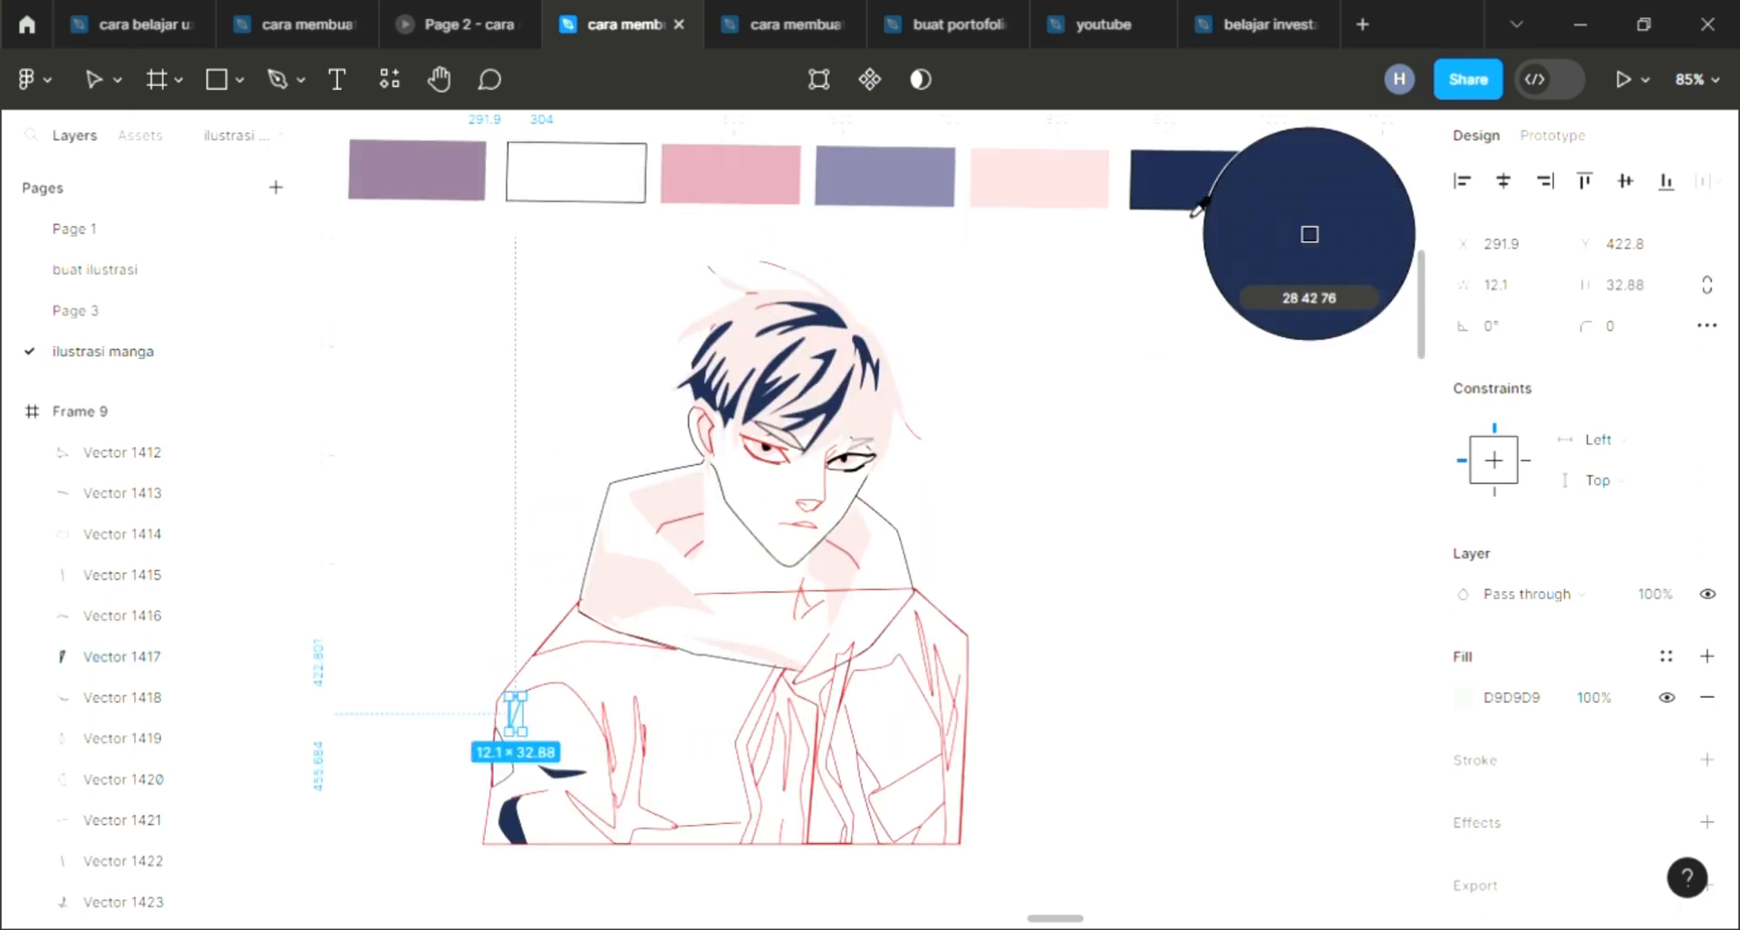
pyautogui.click(1196, 211)
# Step: Replace the stroke of the shadow shape on the left sleeve's outer edge with a navy 1C2A4C fill
pyautogui.click(524, 793)
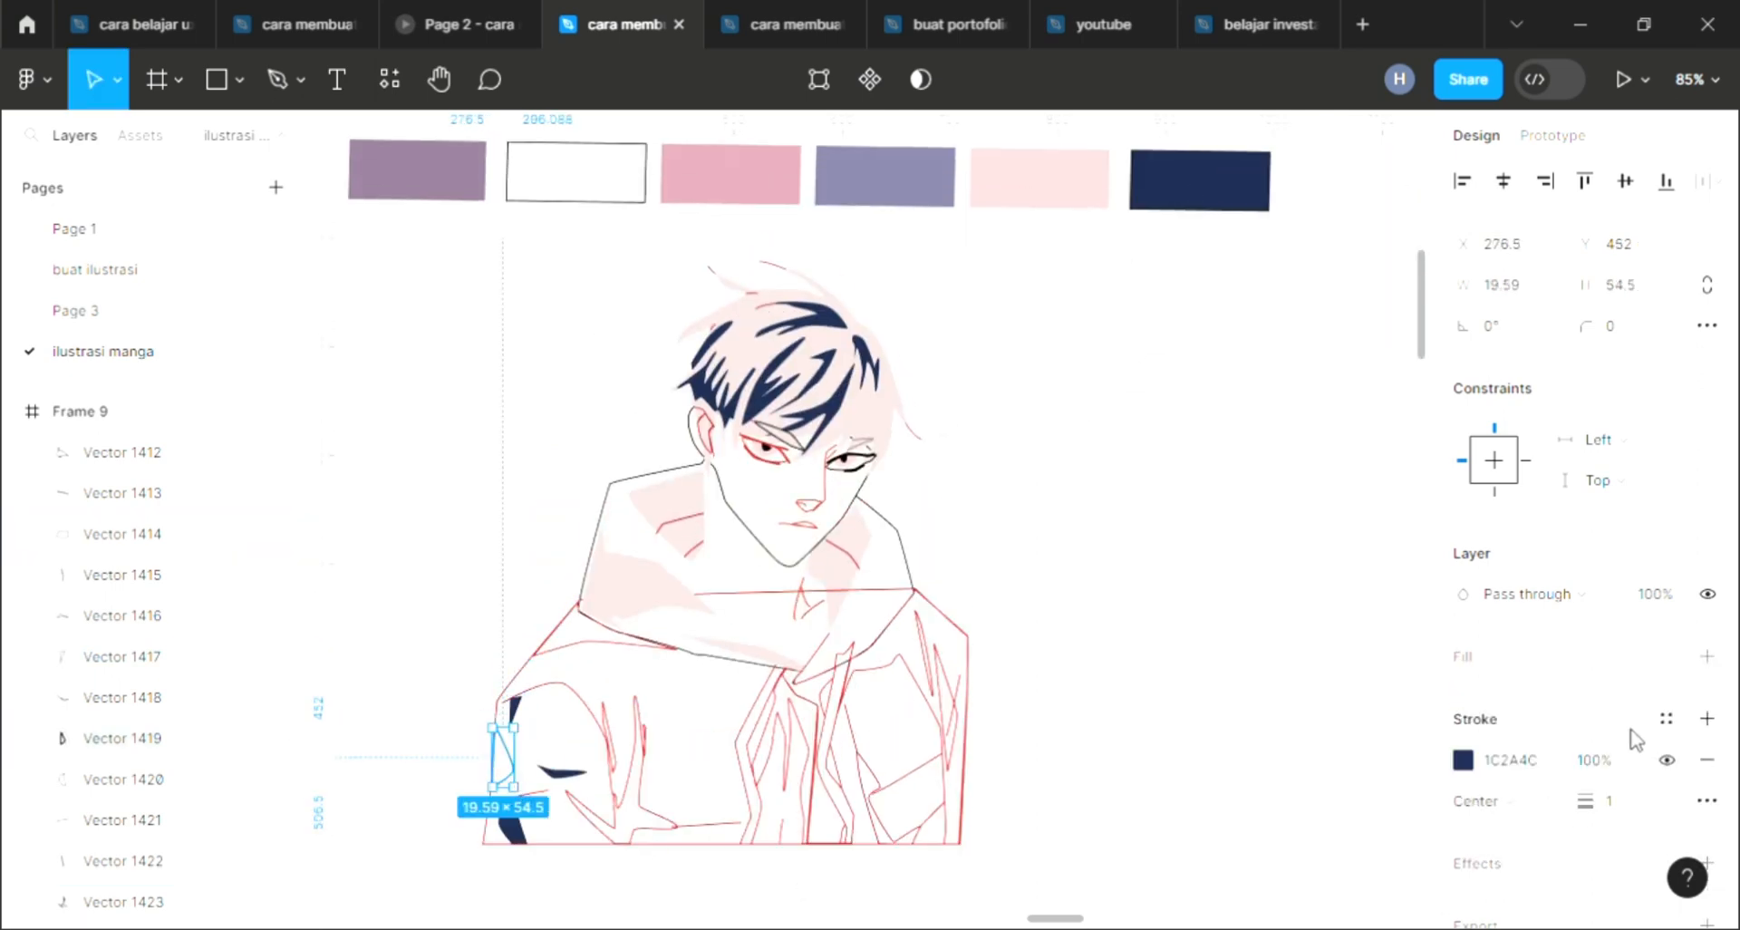
pyautogui.click(1707, 656)
pyautogui.click(1707, 800)
pyautogui.scroll(5, 1427, 626)
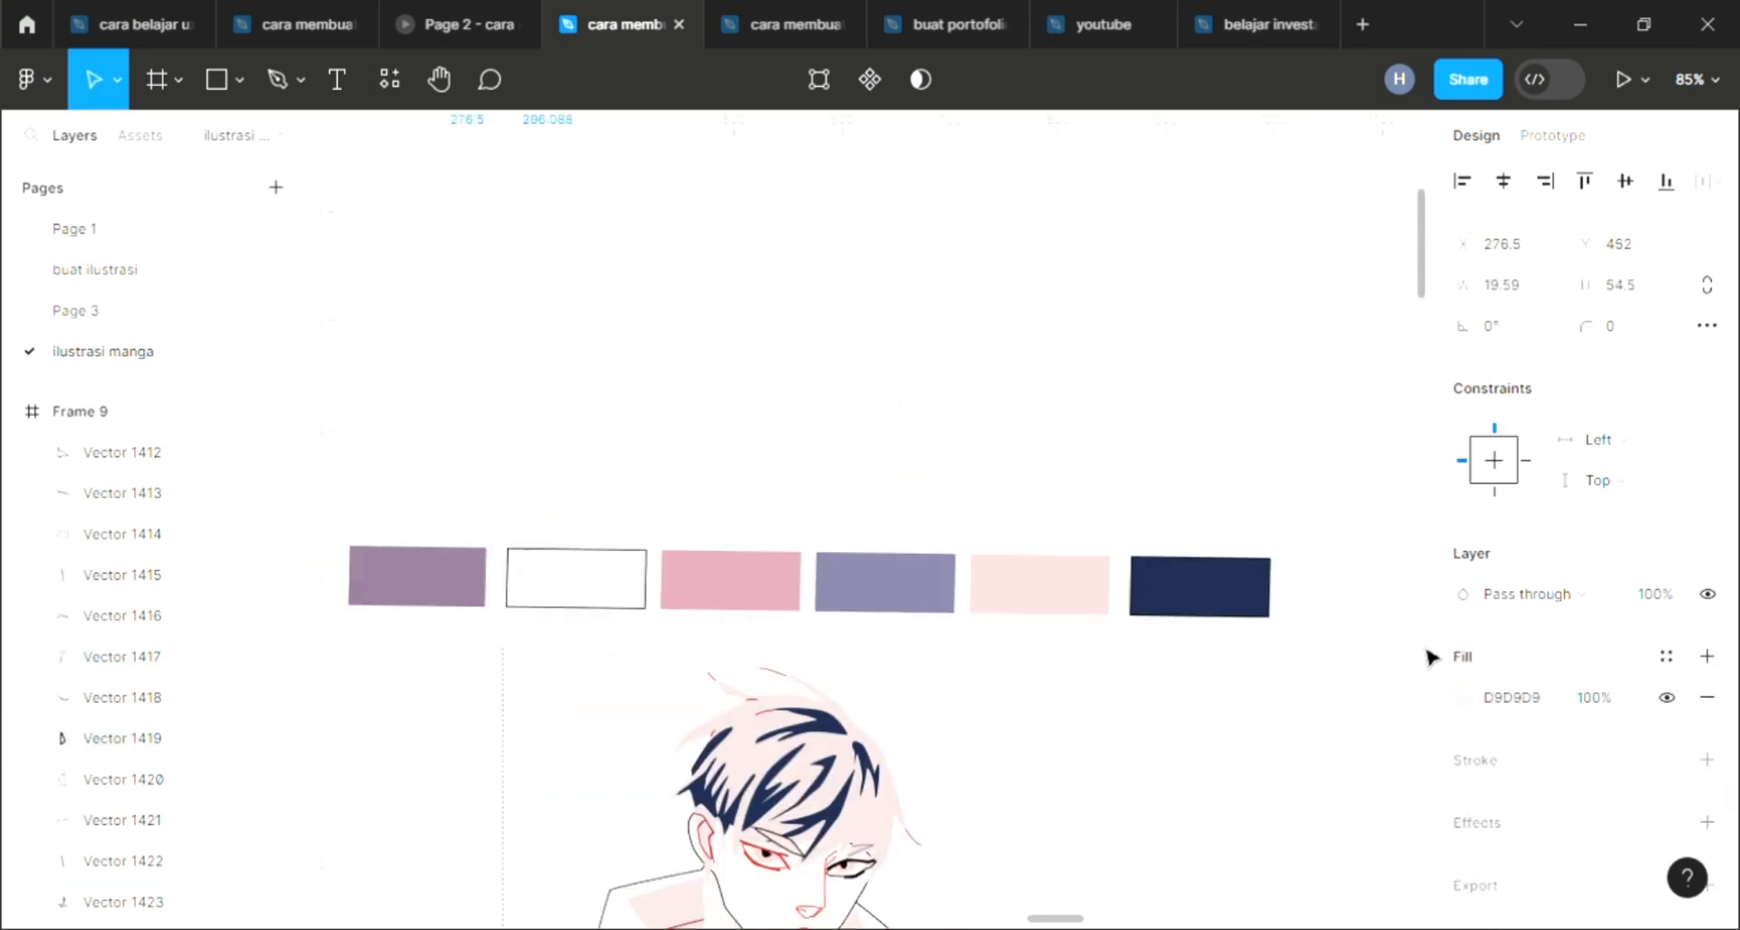
pyautogui.press('i')
pyautogui.click(1219, 589)
pyautogui.scroll(-5, 1178, 625)
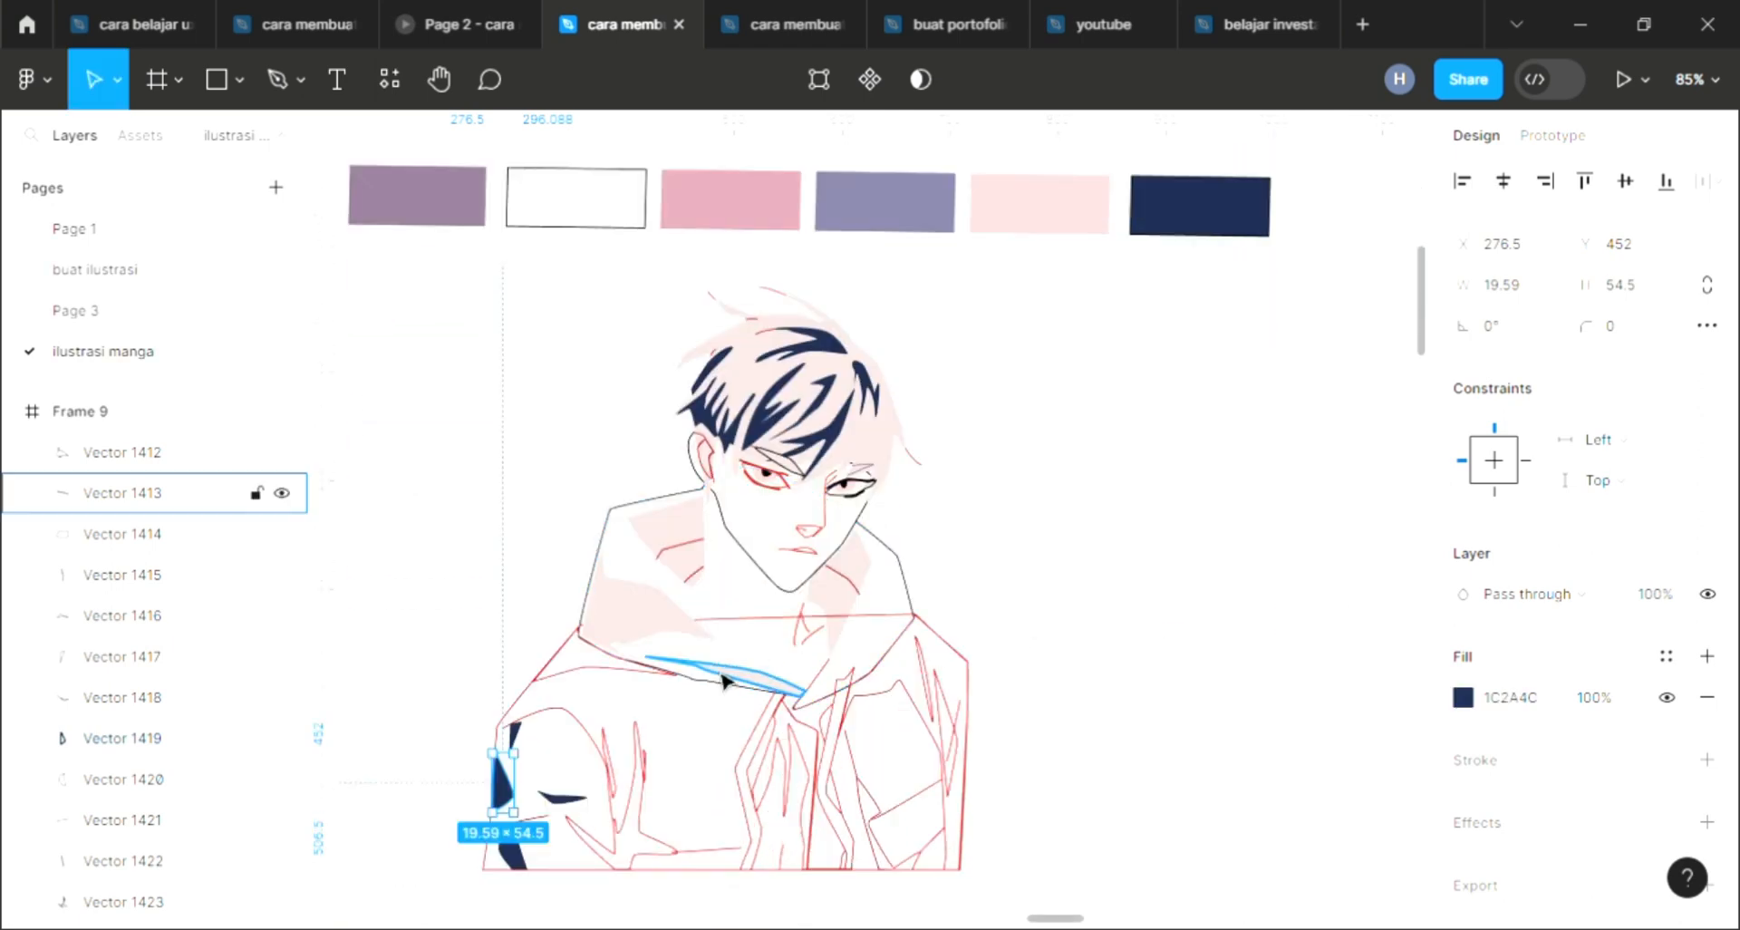
# Step: Replace the red stroke of the large branching fold beside the left sleeve with a fill in the palette's dark navy
pyautogui.click(635, 745)
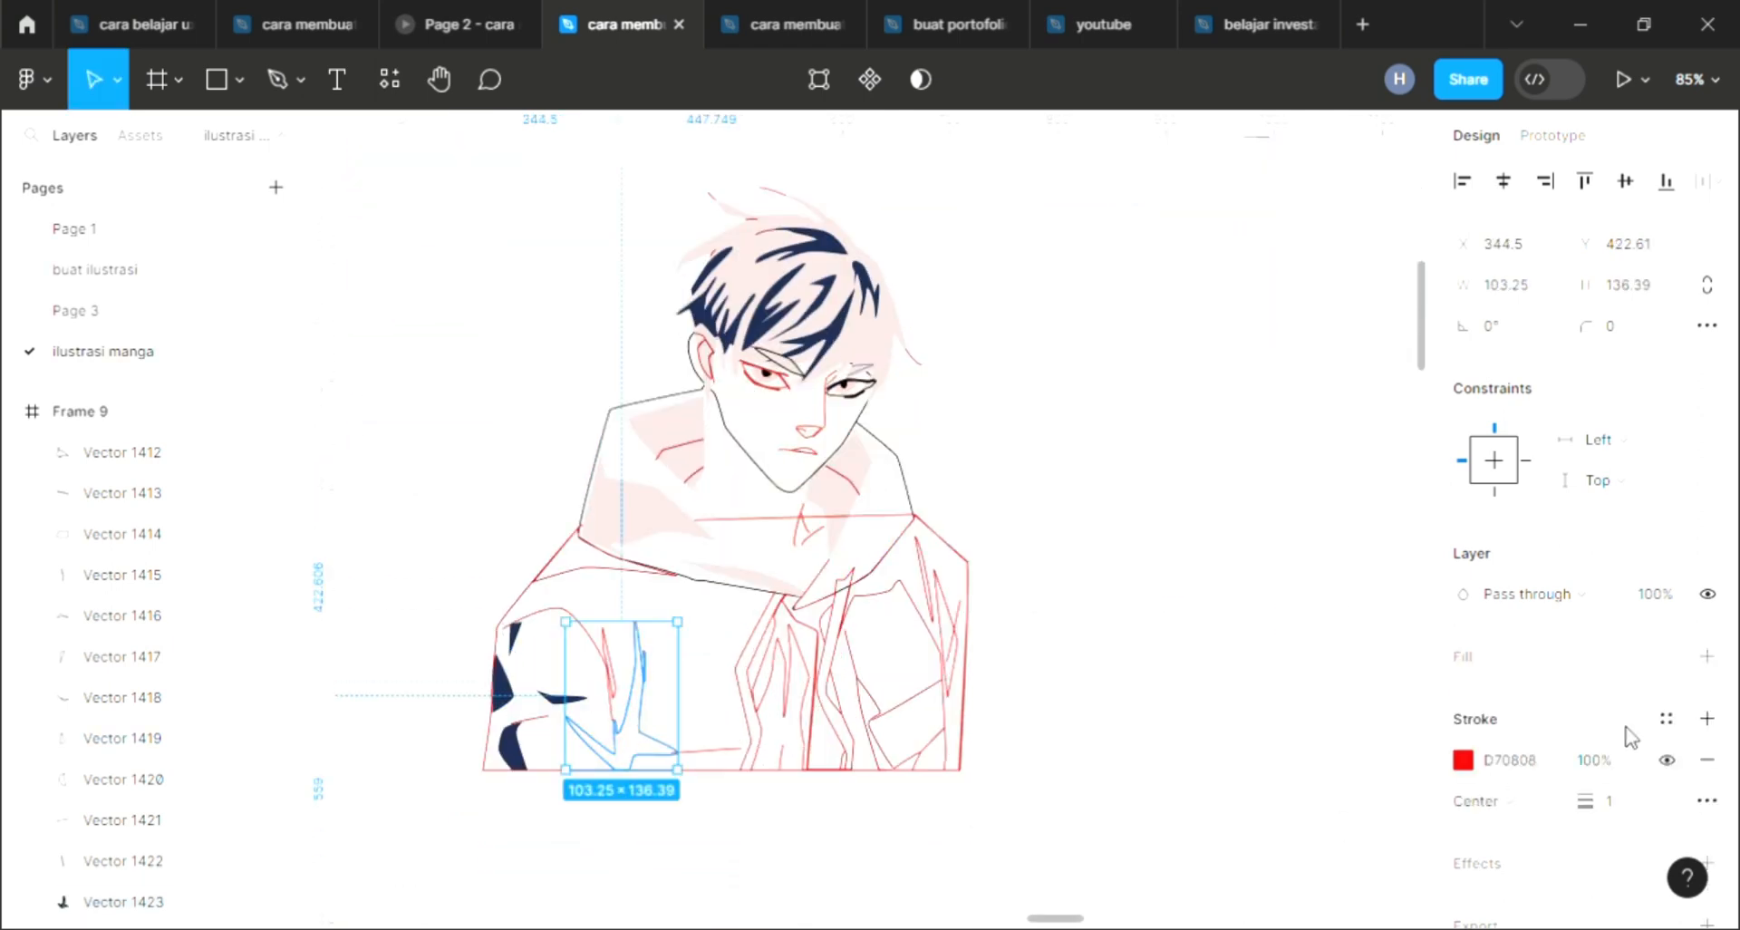
pyautogui.click(1707, 656)
pyautogui.click(1708, 800)
pyautogui.scroll(5, 1359, 662)
pyautogui.press('i')
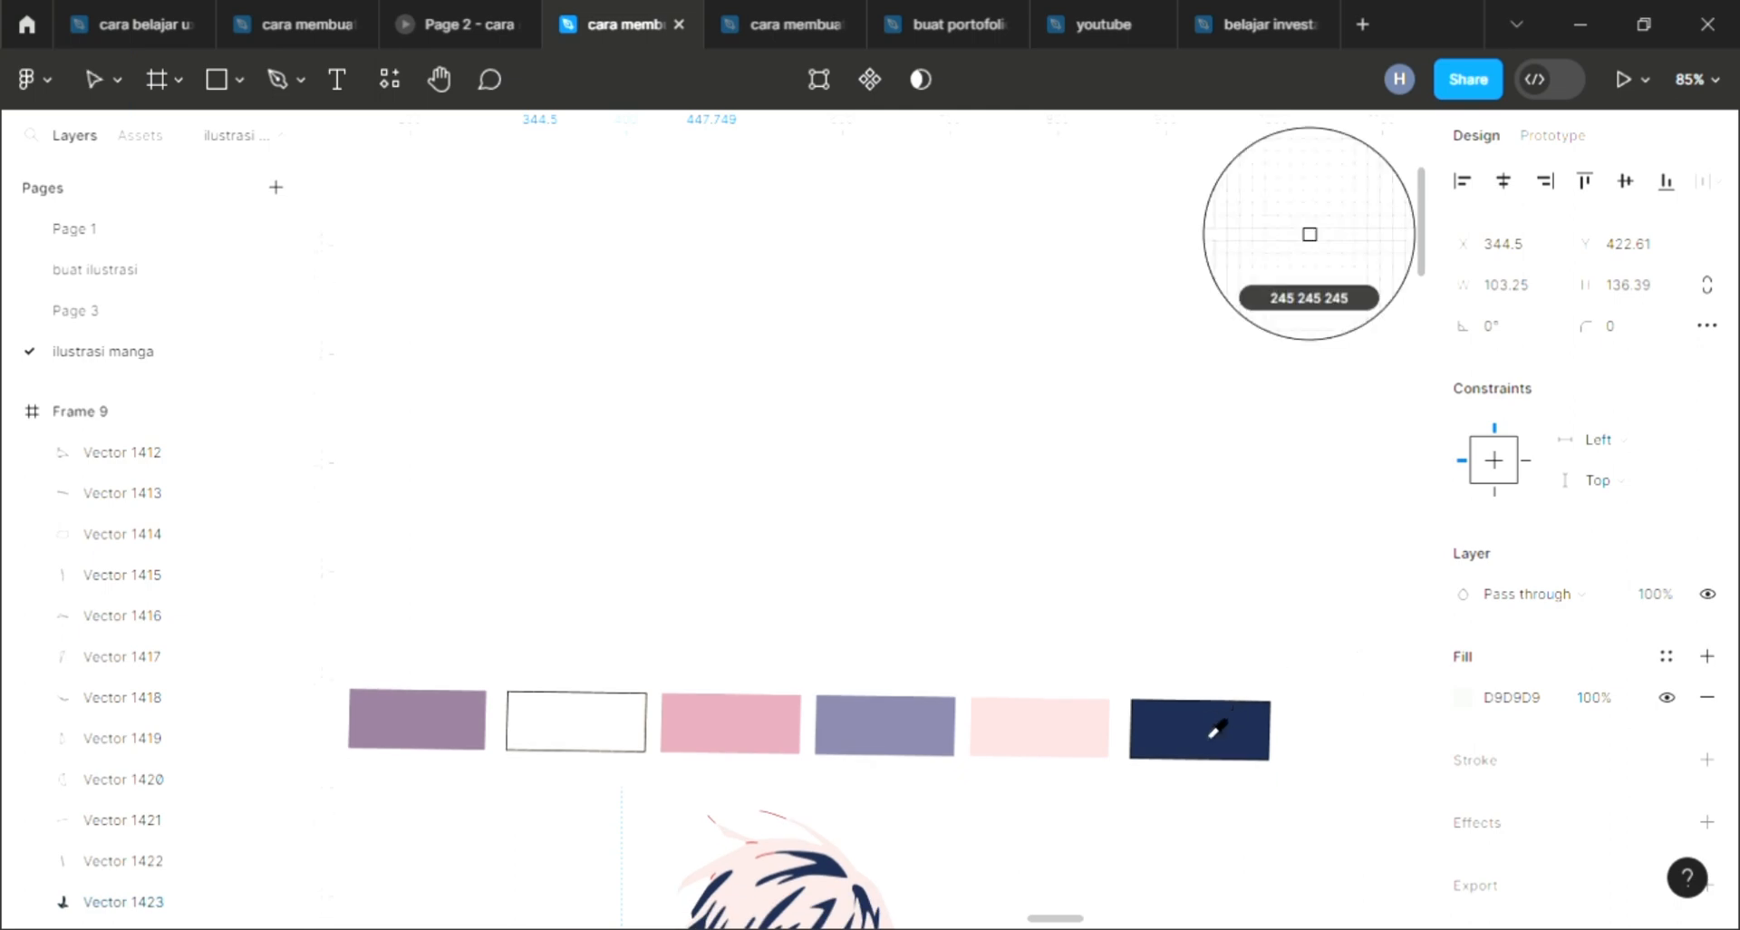
pyautogui.click(1218, 730)
pyautogui.scroll(-5, 1196, 726)
# Step: Replace the red stroke of the thin fold next to the branching fold with a navy 1C2A4C fill
pyautogui.click(227, 860)
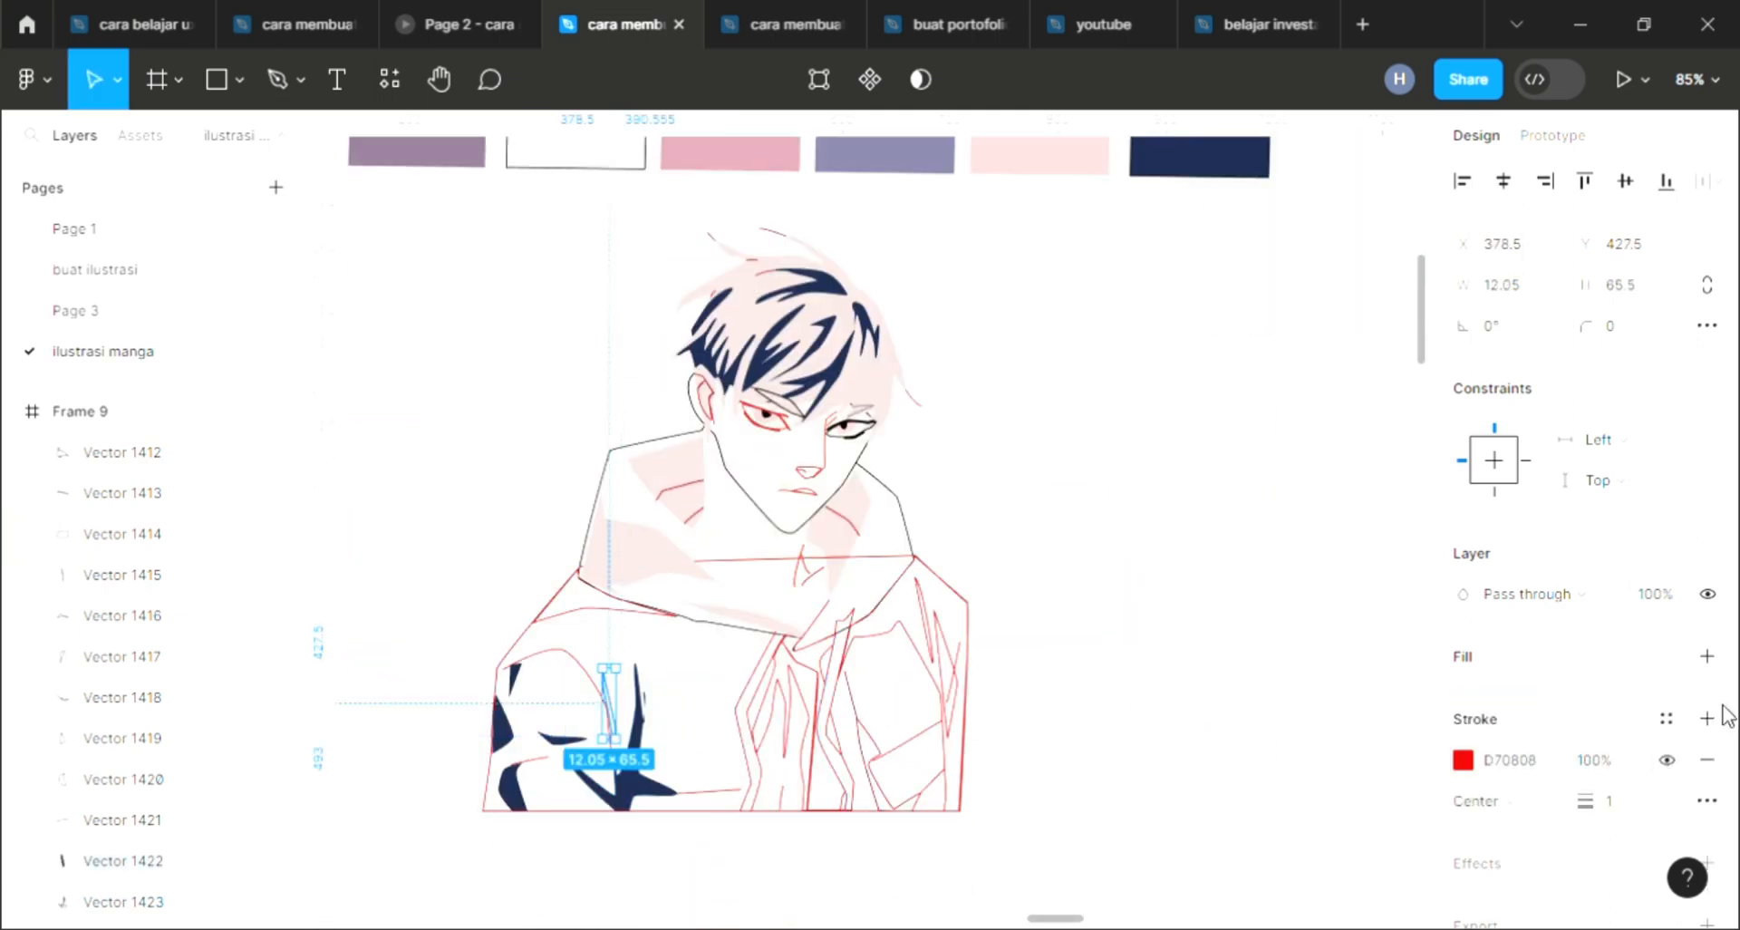
pyautogui.click(1708, 656)
pyautogui.click(1707, 801)
pyautogui.press('i')
pyautogui.click(1219, 159)
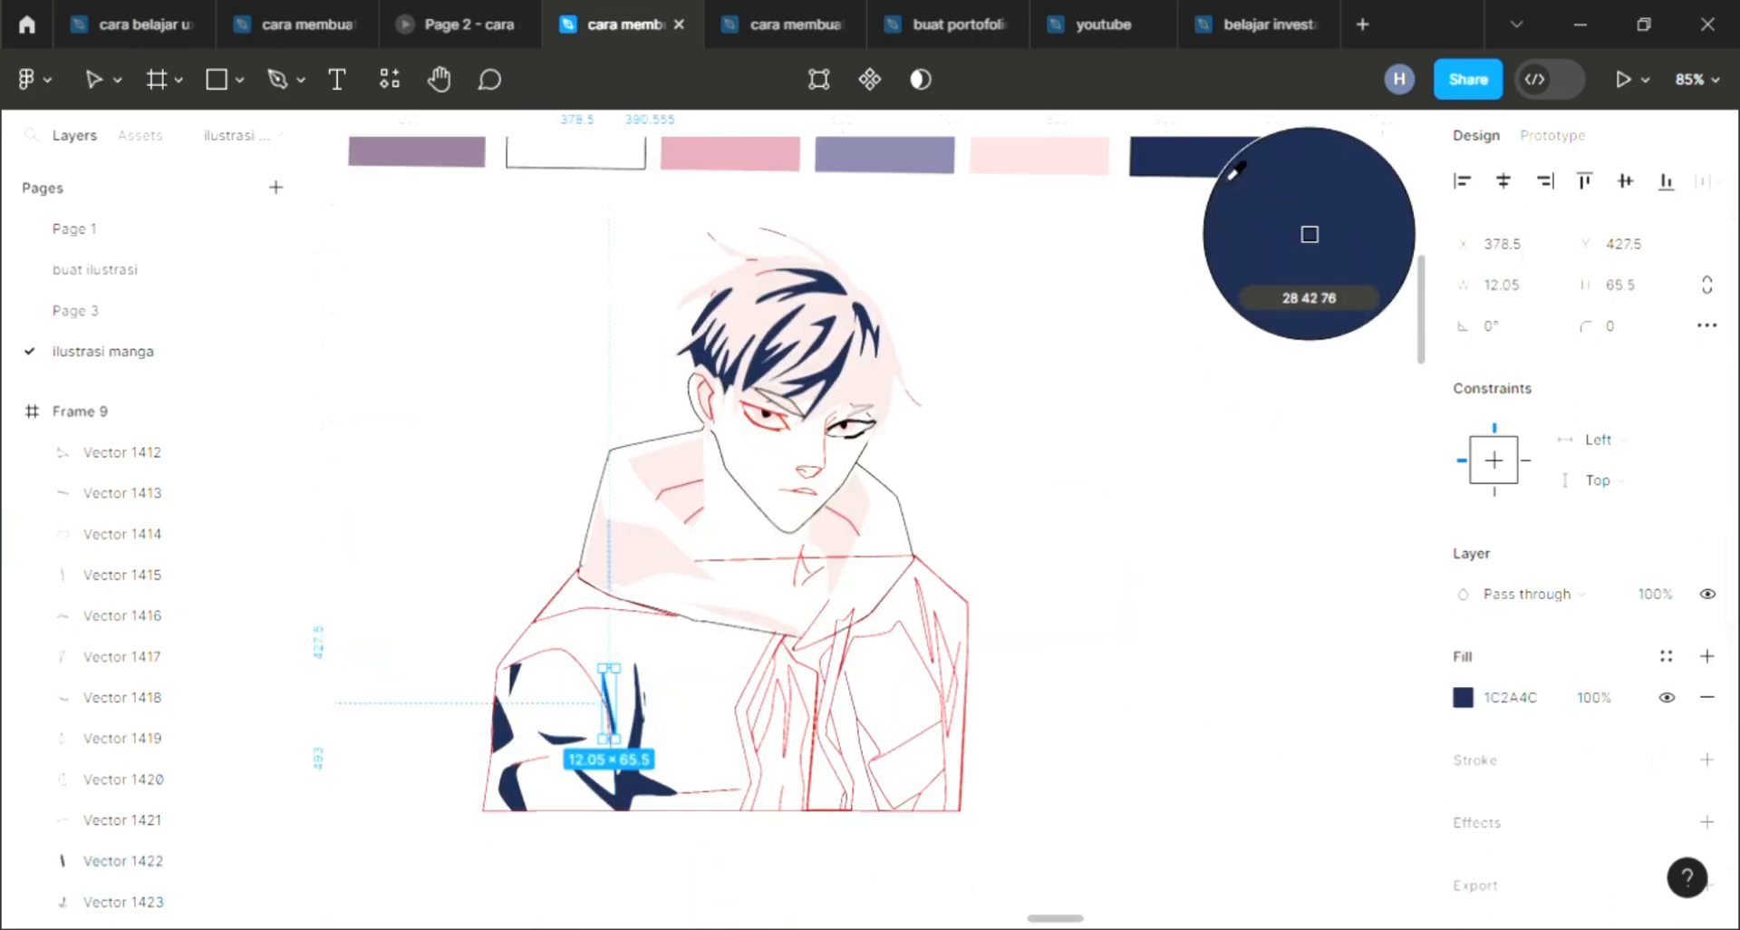
# Step: Fill the fold shape at the jacket's centre below the collar with navy 1C2A4C and remove its red stroke
pyautogui.click(790, 731)
pyautogui.click(809, 711)
pyautogui.click(1707, 656)
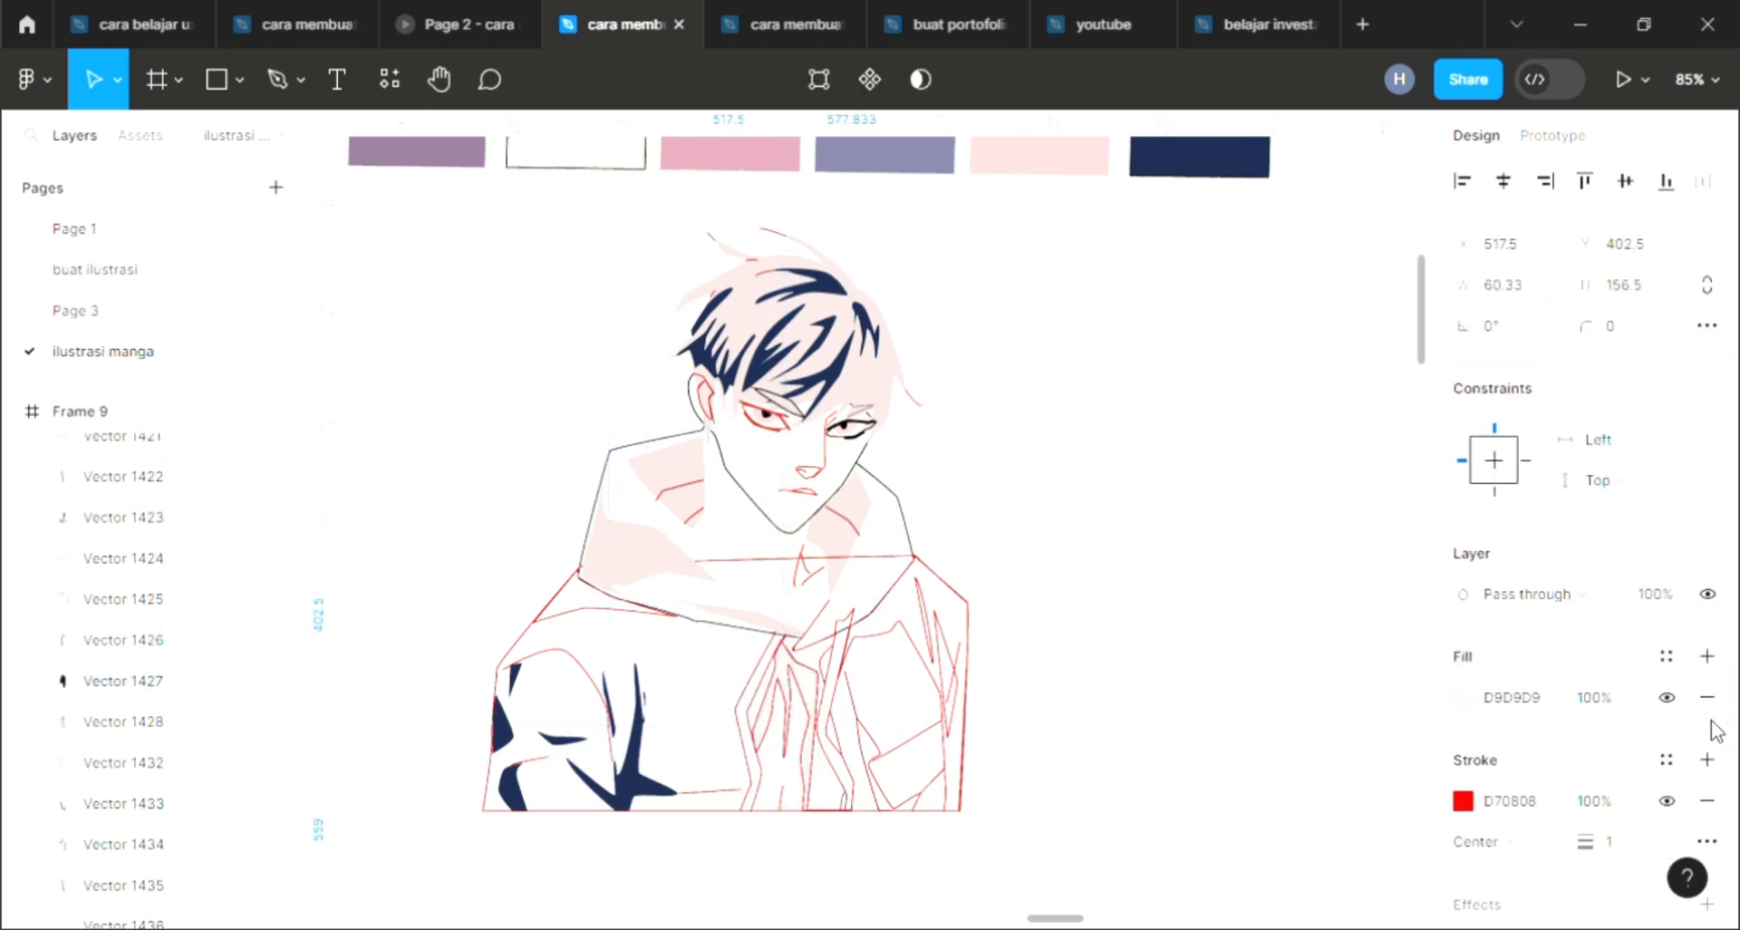
pyautogui.click(1708, 801)
pyautogui.press('i')
pyautogui.click(1223, 159)
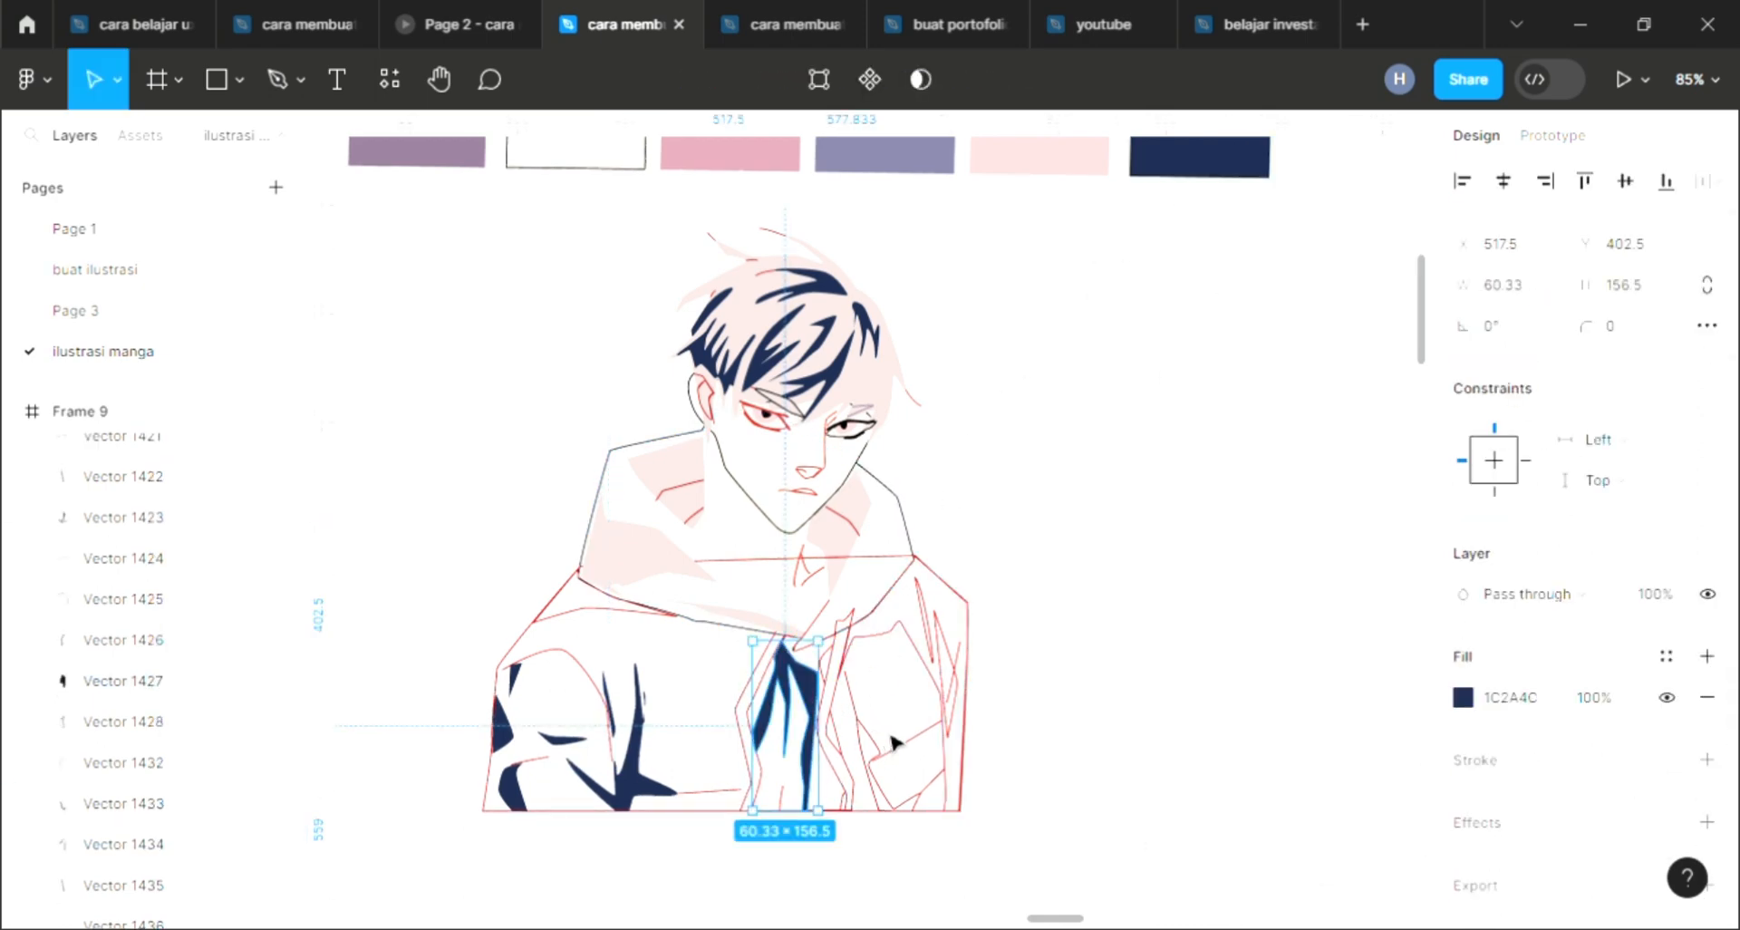
# Step: Replace the red stroke of the large shadow over the right shoulder and sleeve edge with the palette's dark navy fill
pyautogui.click(893, 691)
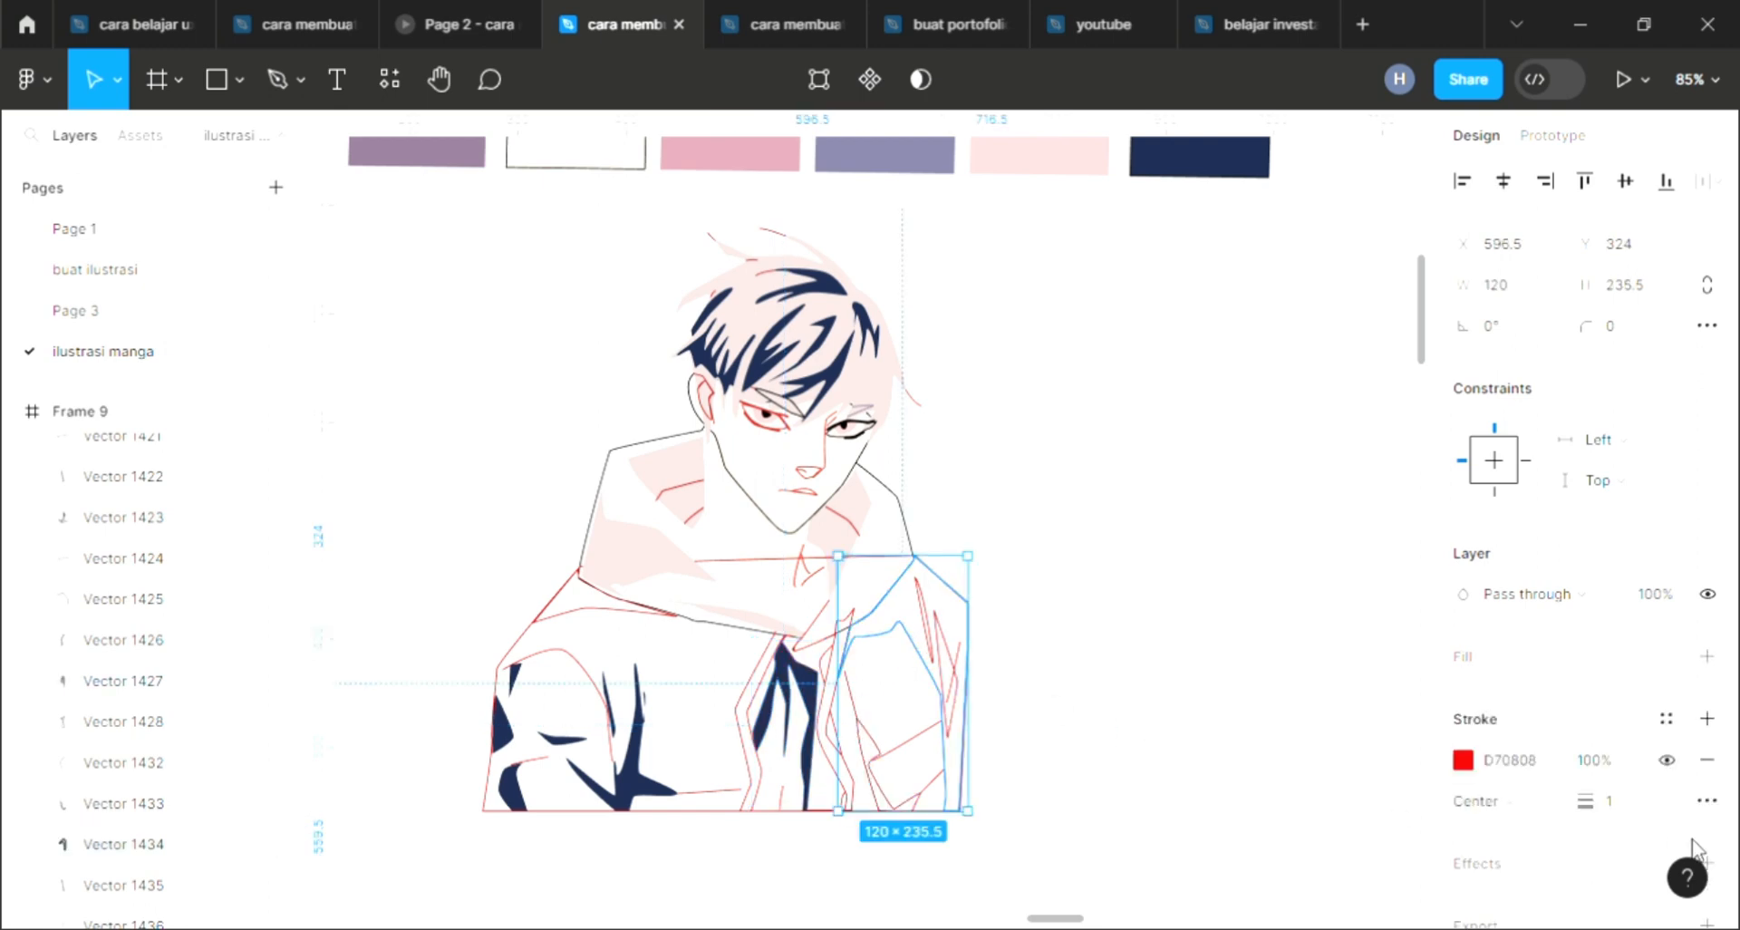
pyautogui.click(1707, 656)
pyautogui.click(1707, 801)
pyautogui.press('i')
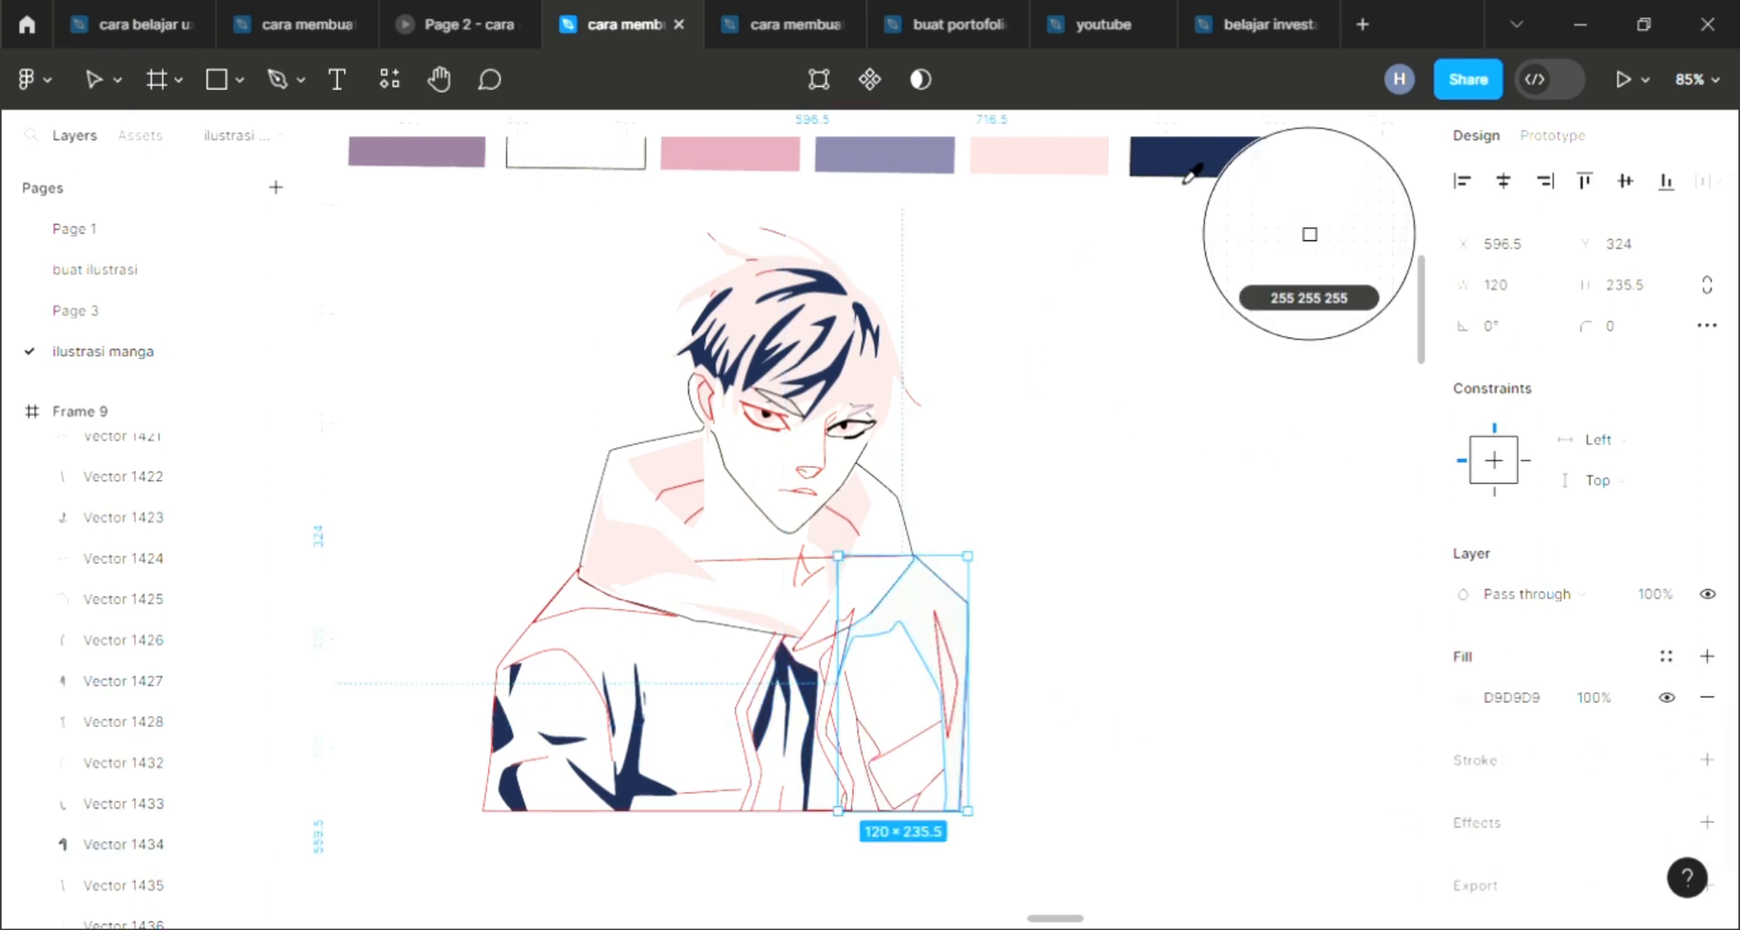
pyautogui.click(1223, 158)
# Step: Replace the red stroke of the narrow sliver inside the right sleeve's shadow with a light fill
pyautogui.click(949, 678)
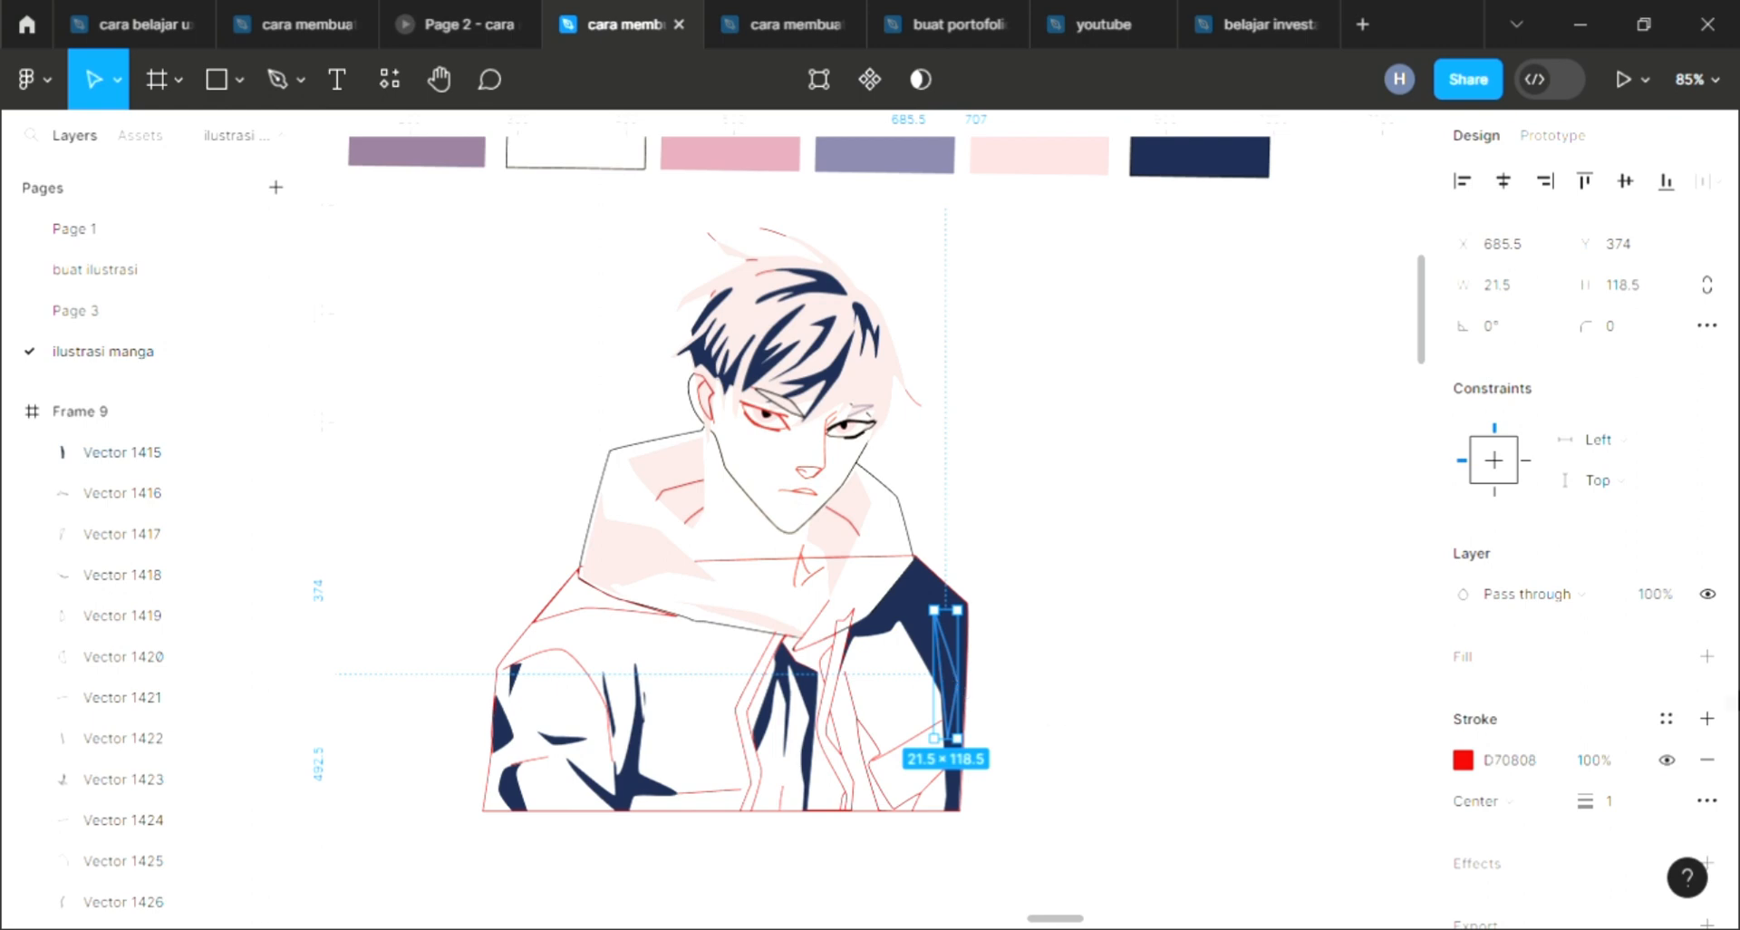
pyautogui.click(1707, 656)
pyautogui.click(1707, 800)
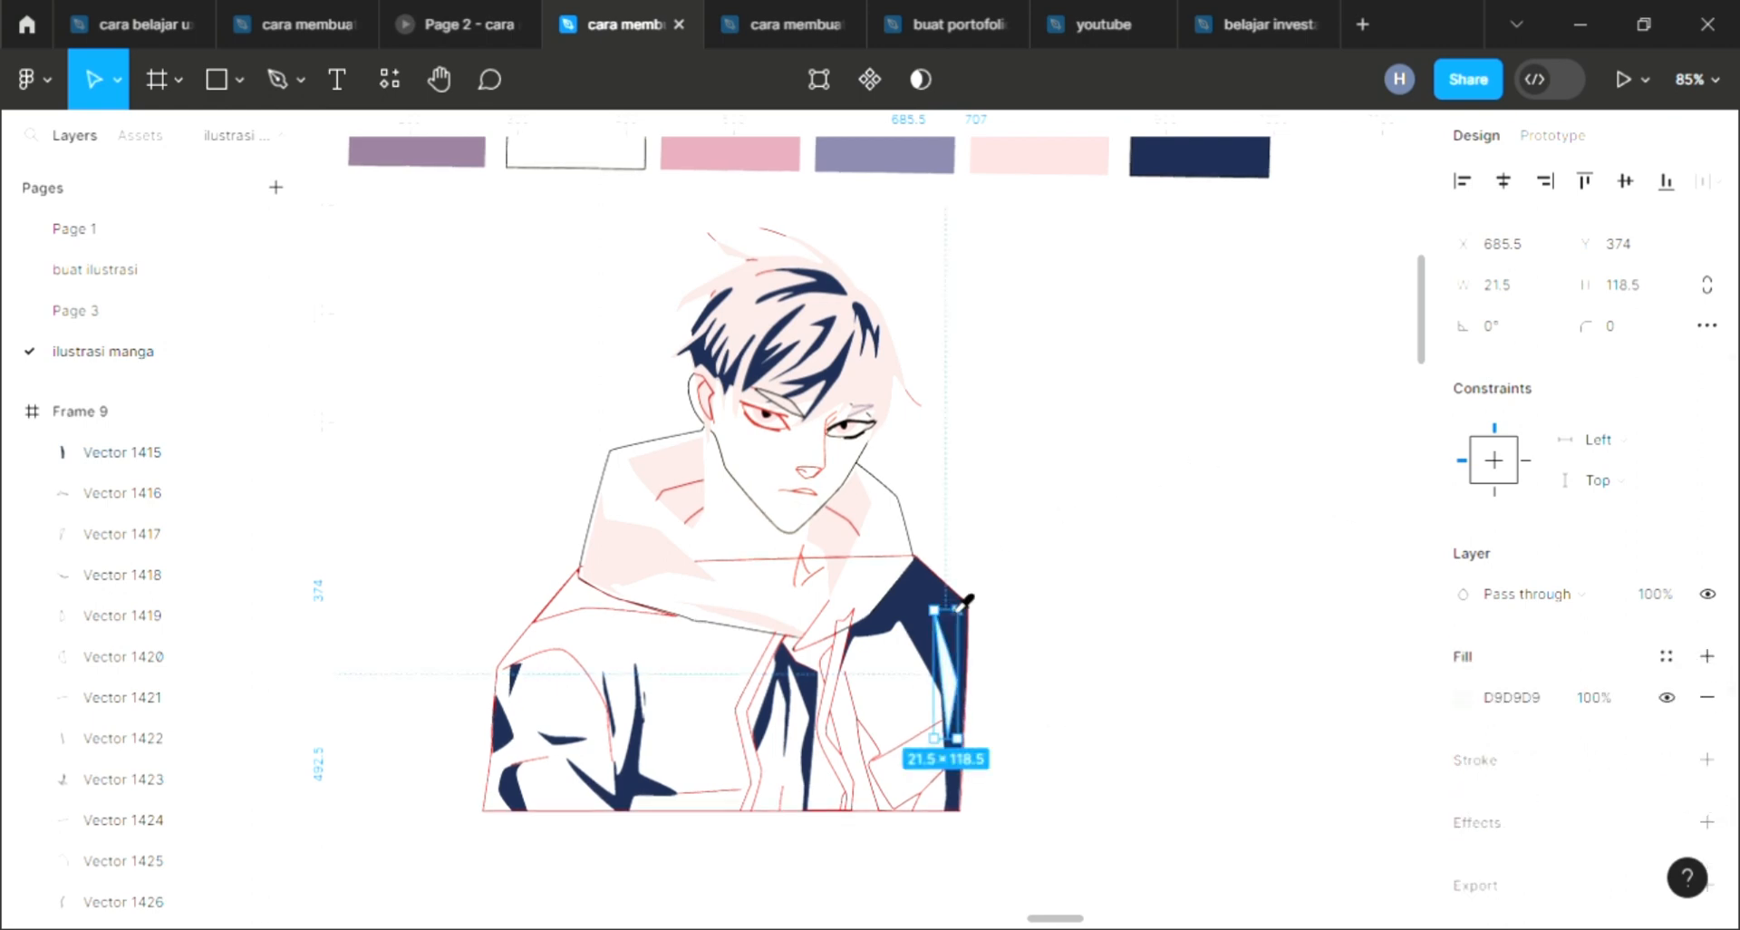
pyautogui.press('i')
pyautogui.click(1309, 231)
# Step: Replace the red stroke of the left shoulder's shadow along the collar with a fill in the palette's dark navy
pyautogui.click(902, 763)
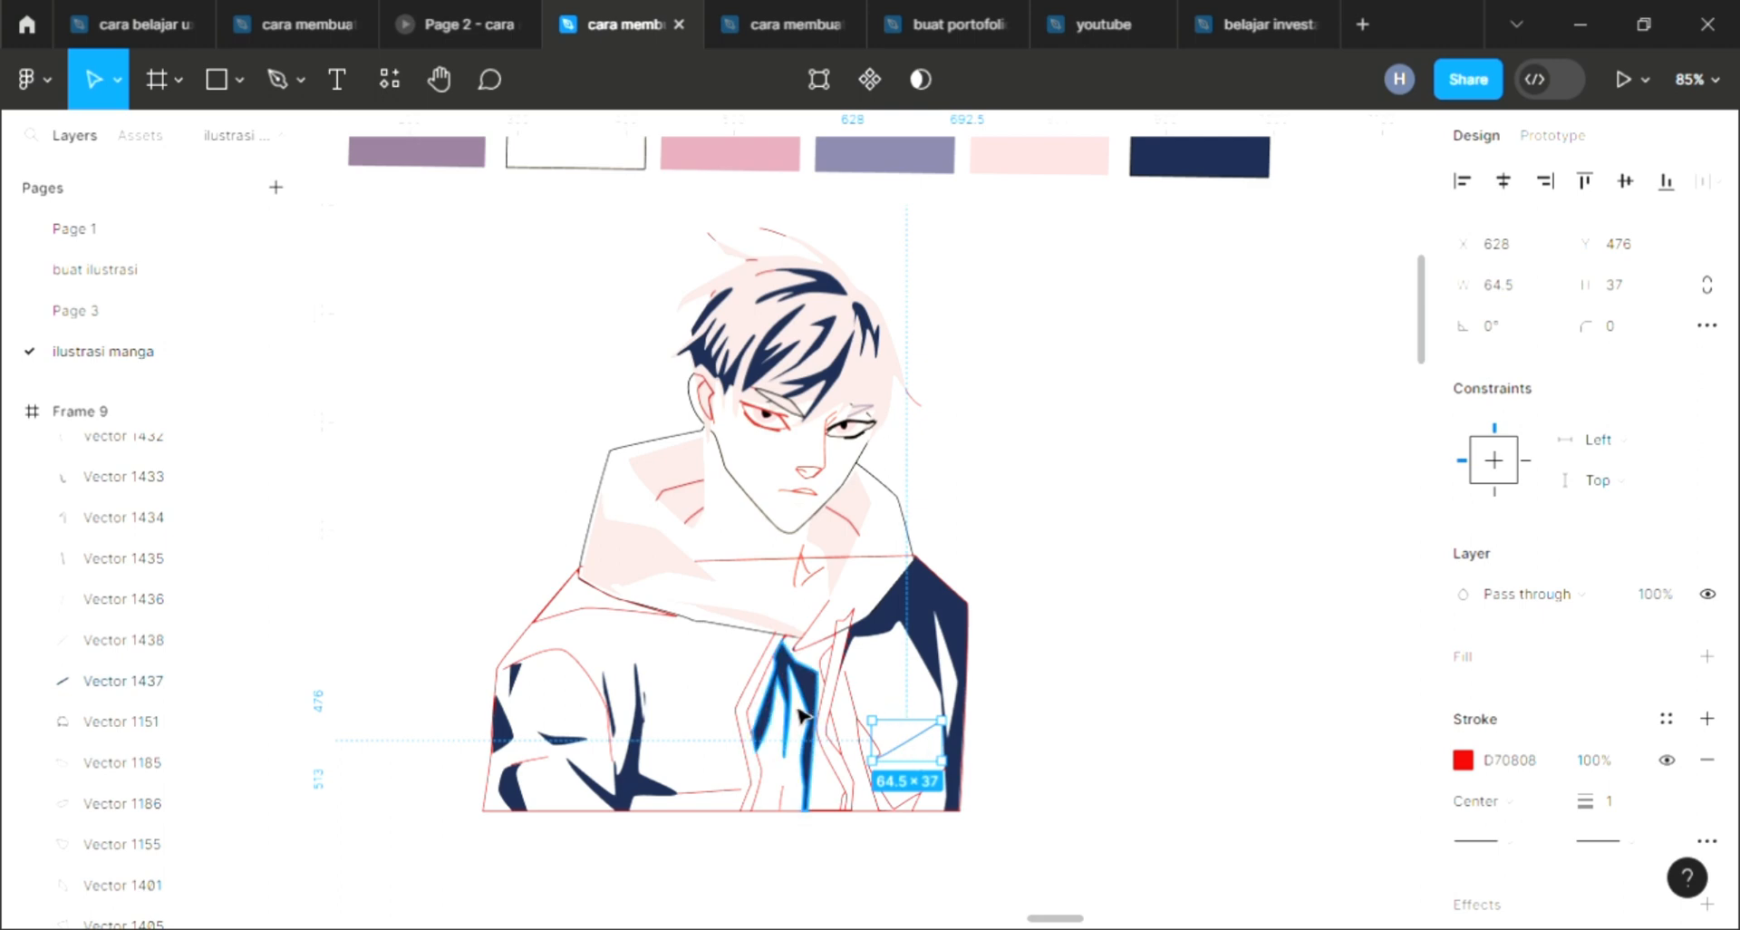
pyautogui.click(632, 622)
pyautogui.click(1706, 655)
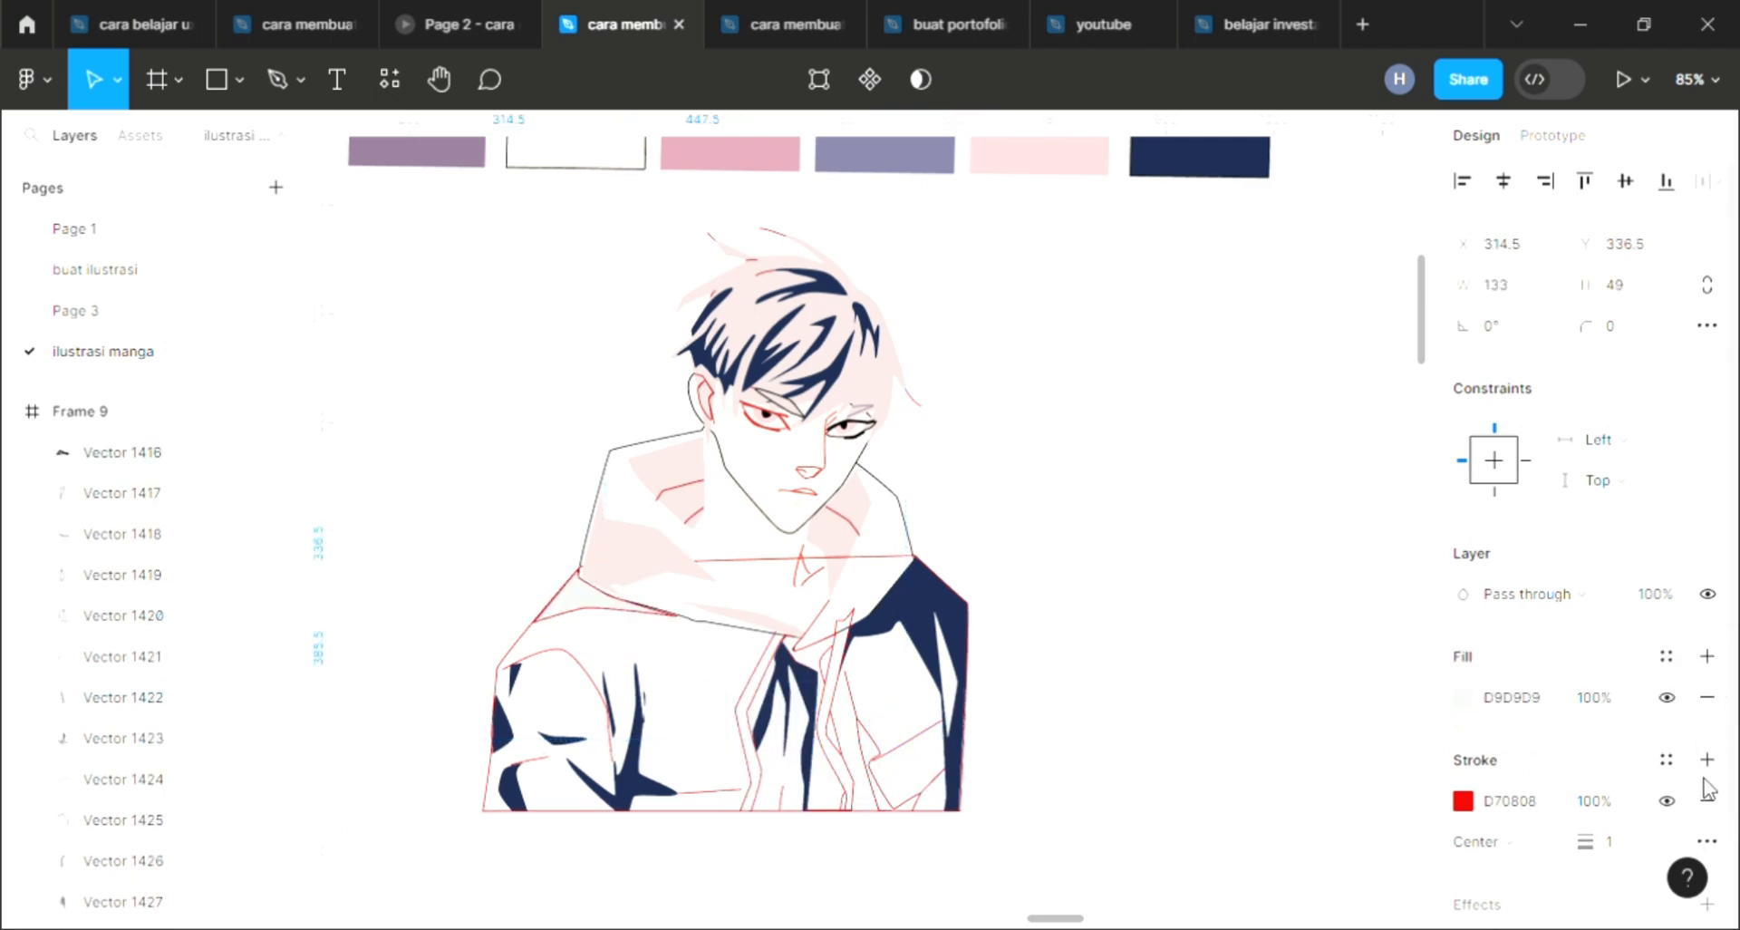
pyautogui.click(1706, 800)
pyautogui.press('i')
pyautogui.click(1255, 168)
pyautogui.click(1083, 471)
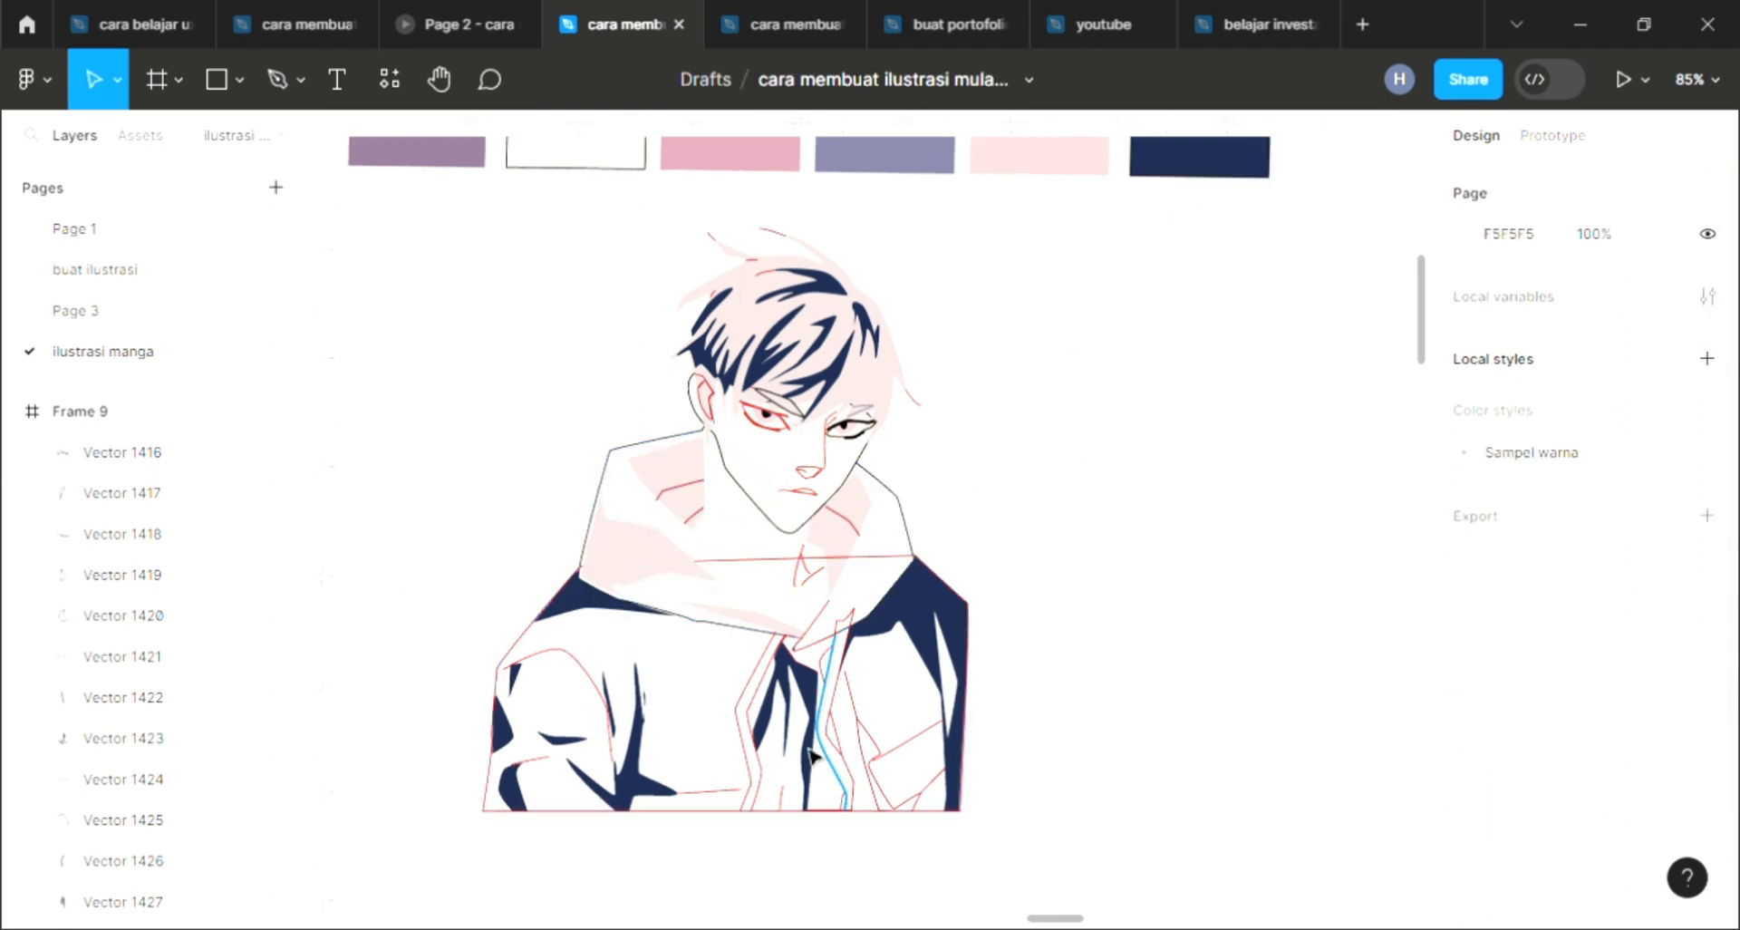
# Step: Add a fill to the jacket's full outline shape, remove its red stroke and send it behind the other shapes
pyautogui.click(542, 650)
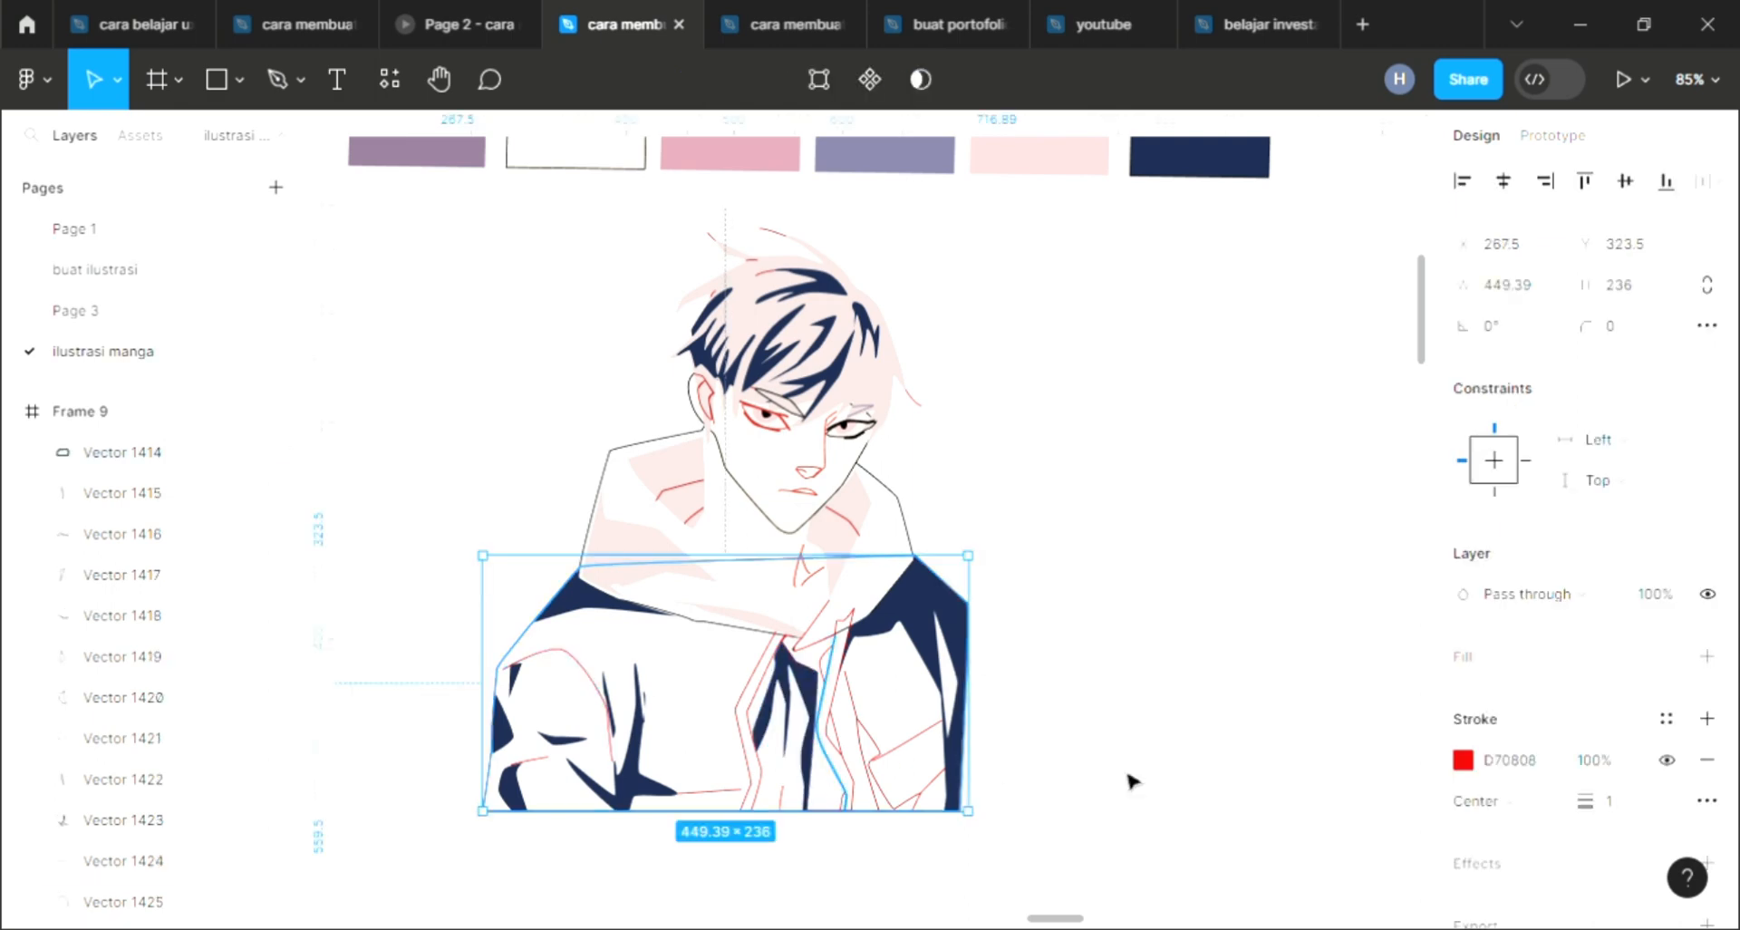
pyautogui.click(1708, 656)
pyautogui.click(1706, 800)
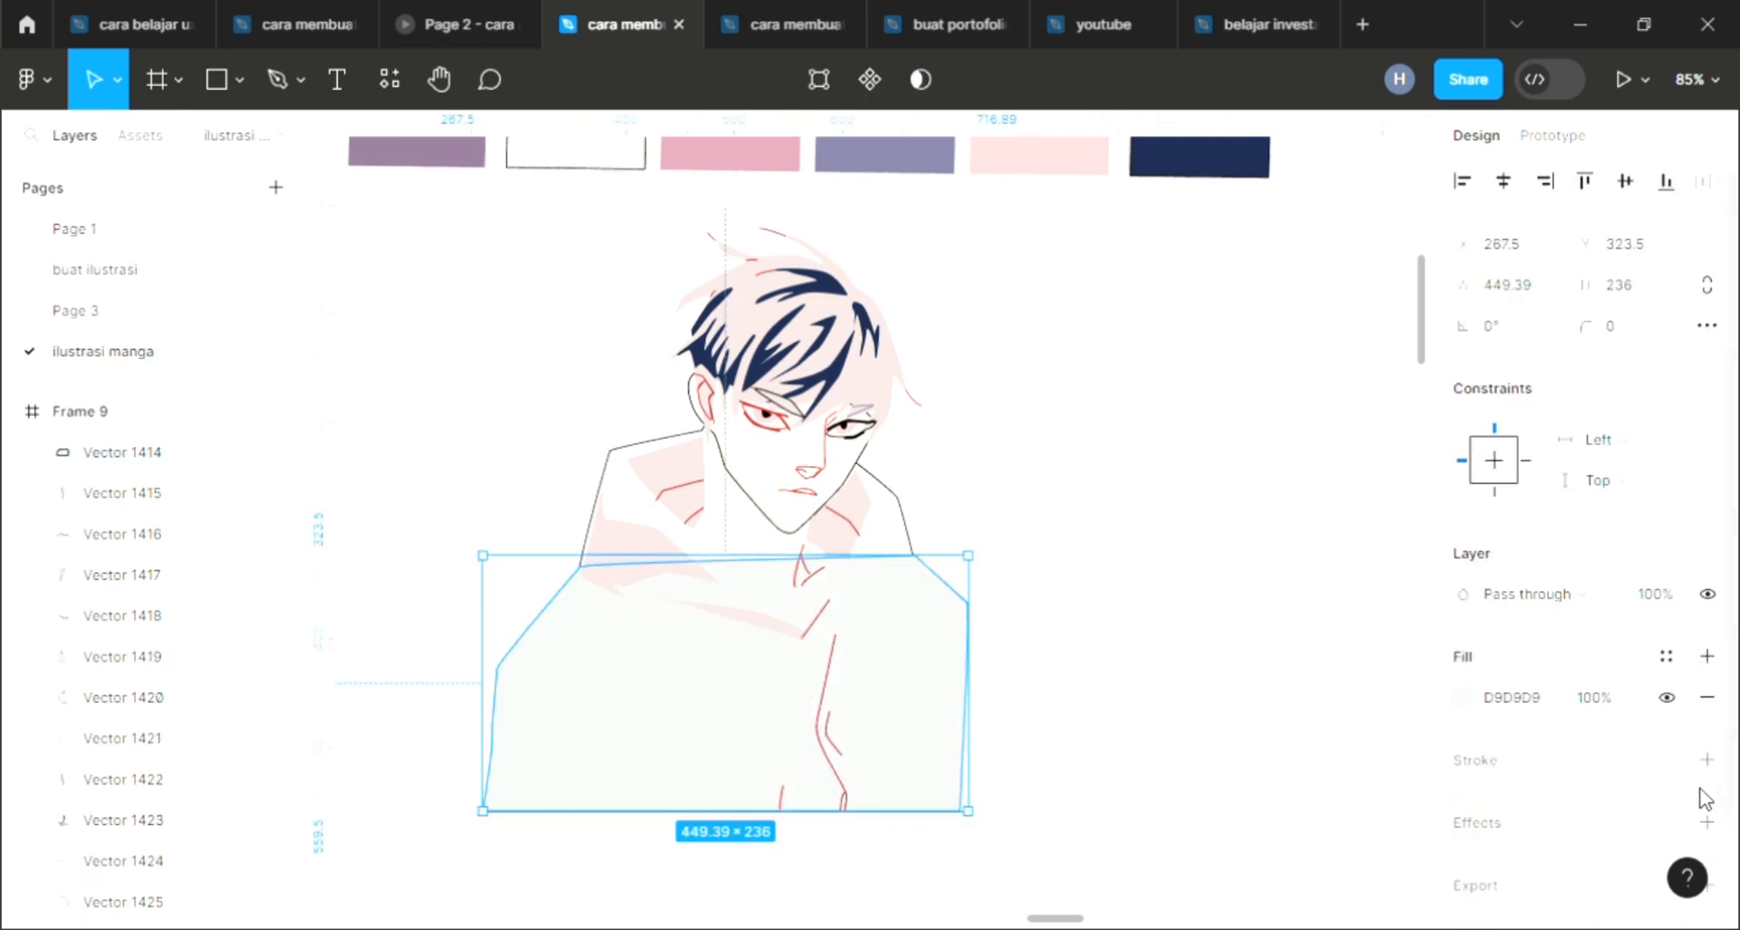
pyautogui.hotkey('ctrl', 'shift', '[')
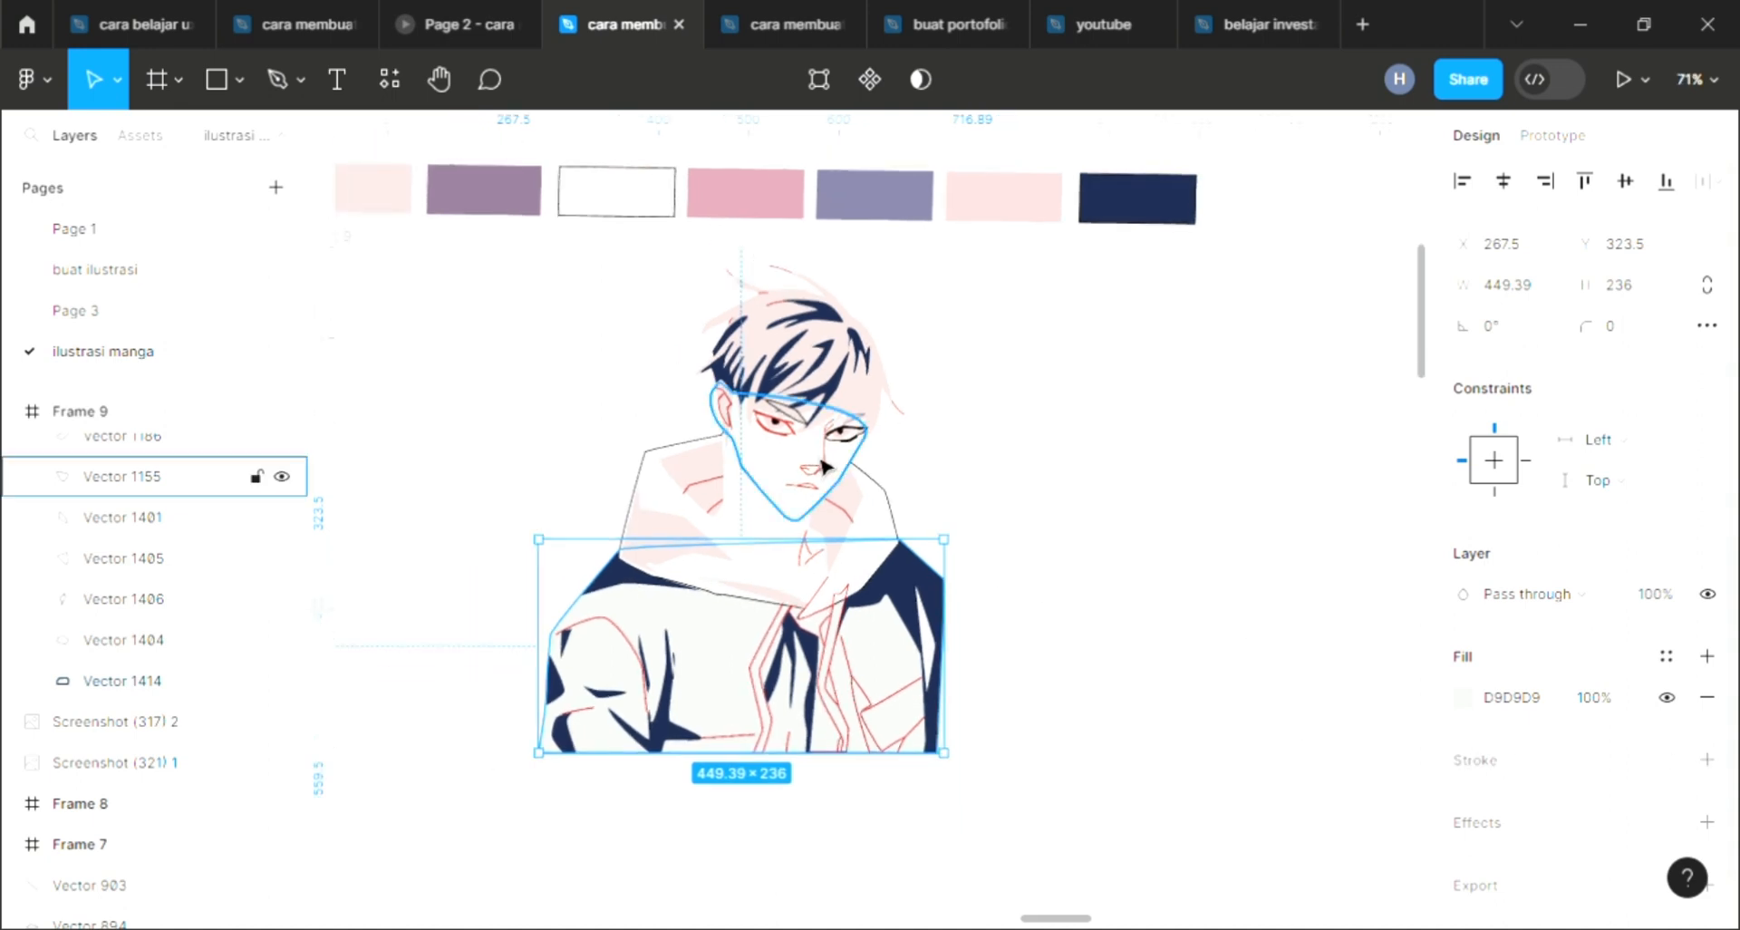
# Step: Set the jacket shape's fill to the muted blue-violet sampled from the palette
pyautogui.scroll(-3, 832, 468)
pyautogui.press('i')
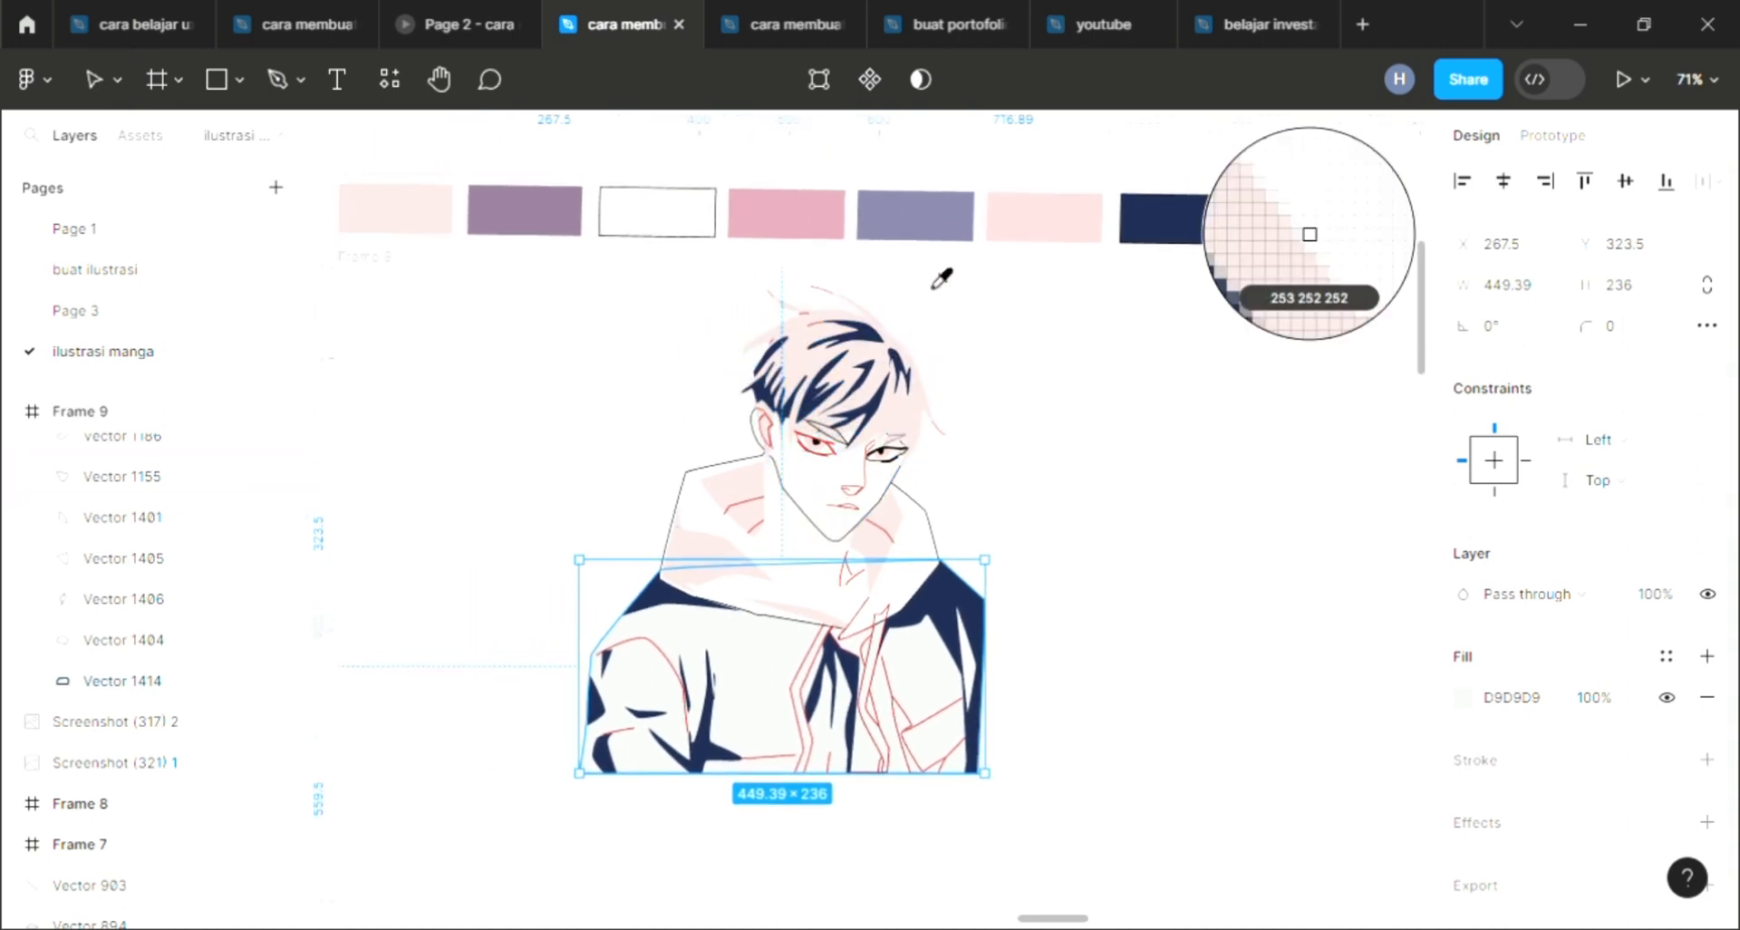
pyautogui.click(915, 215)
pyautogui.click(1080, 537)
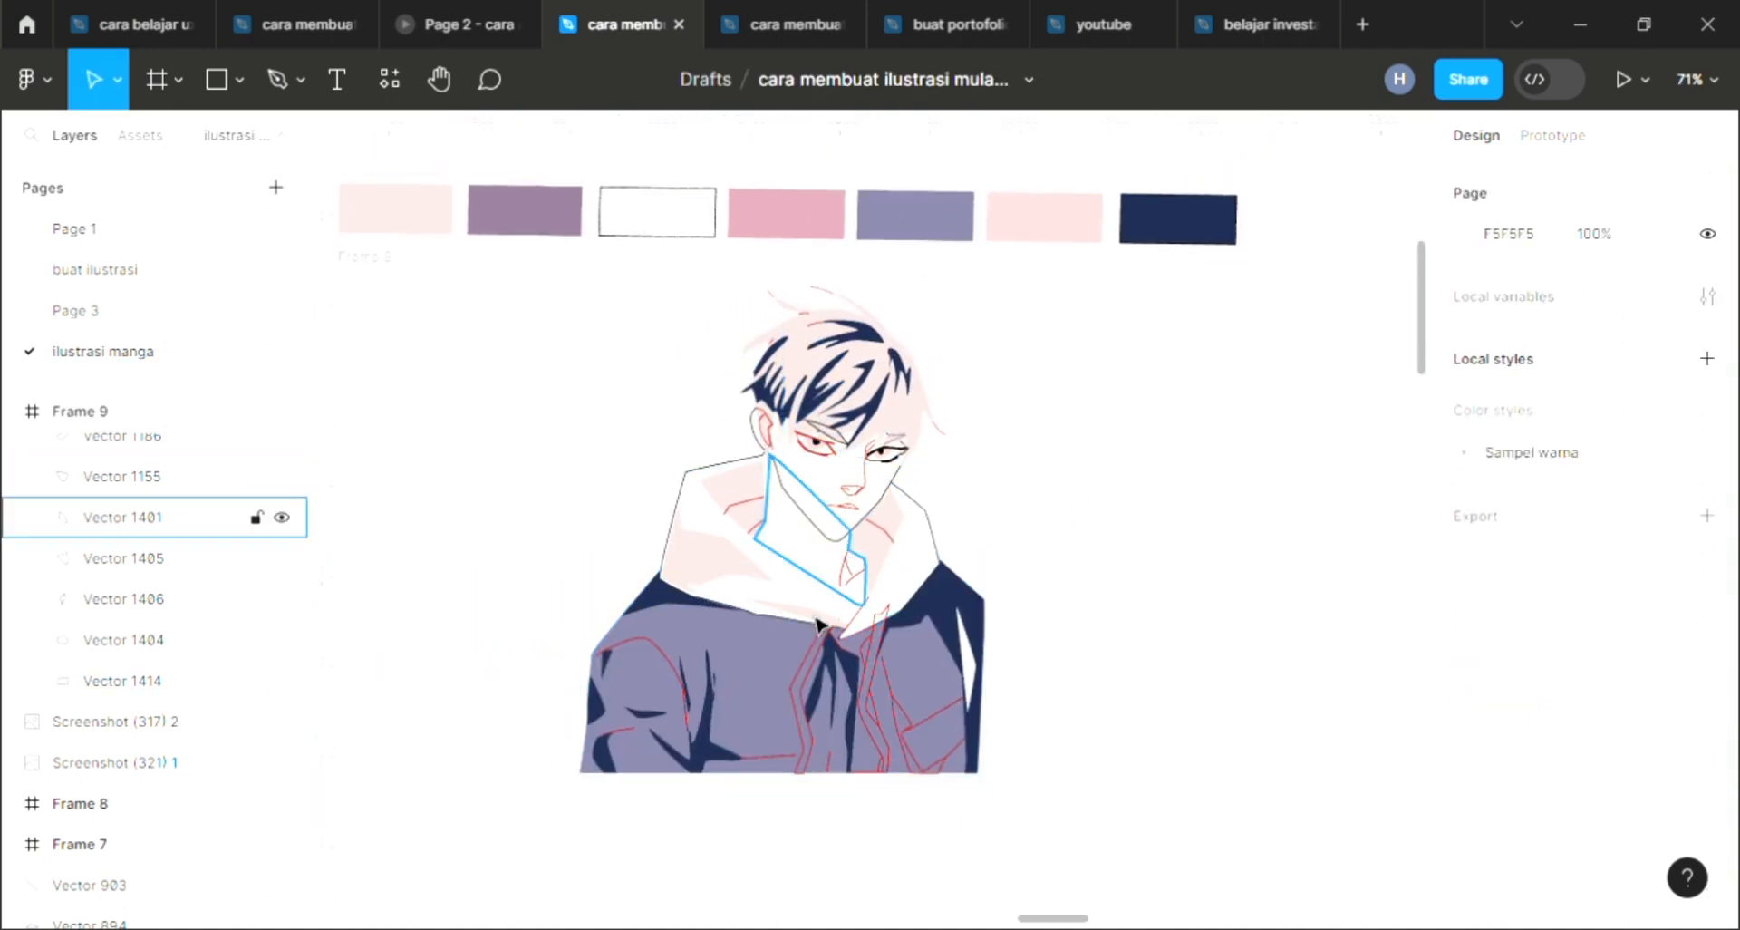
pyautogui.scroll(5, 757, 521)
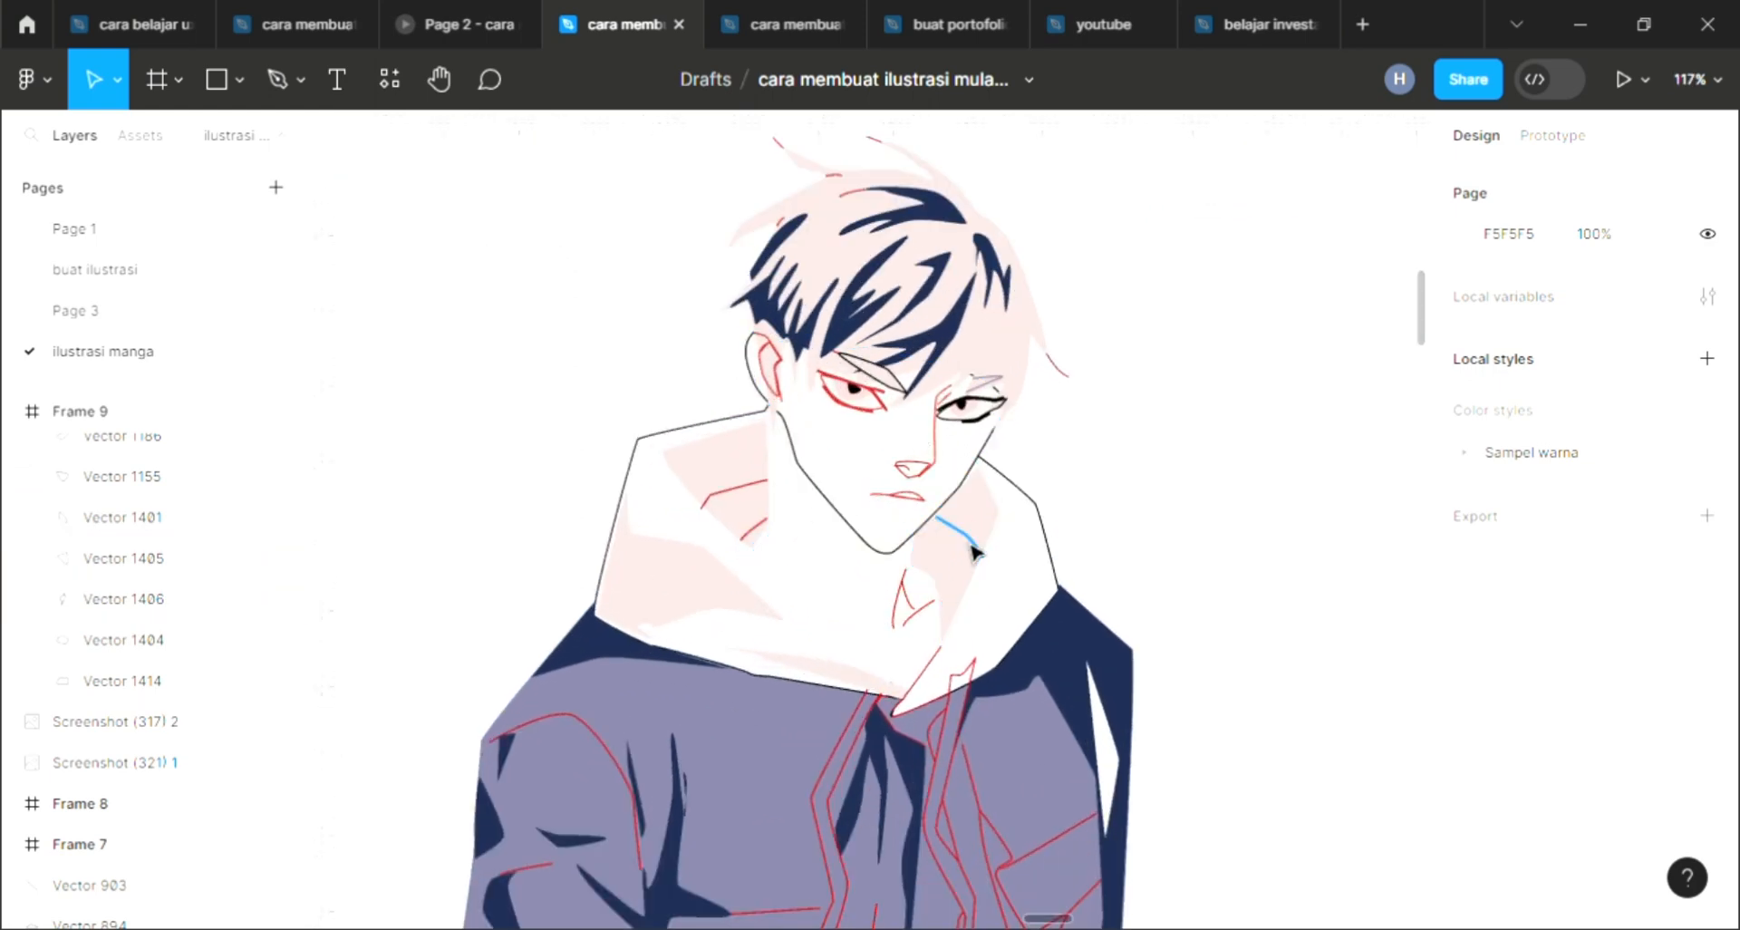
pyautogui.scroll(-3, 944, 542)
pyautogui.scroll(2, 986, 555)
pyautogui.scroll(2, 938, 459)
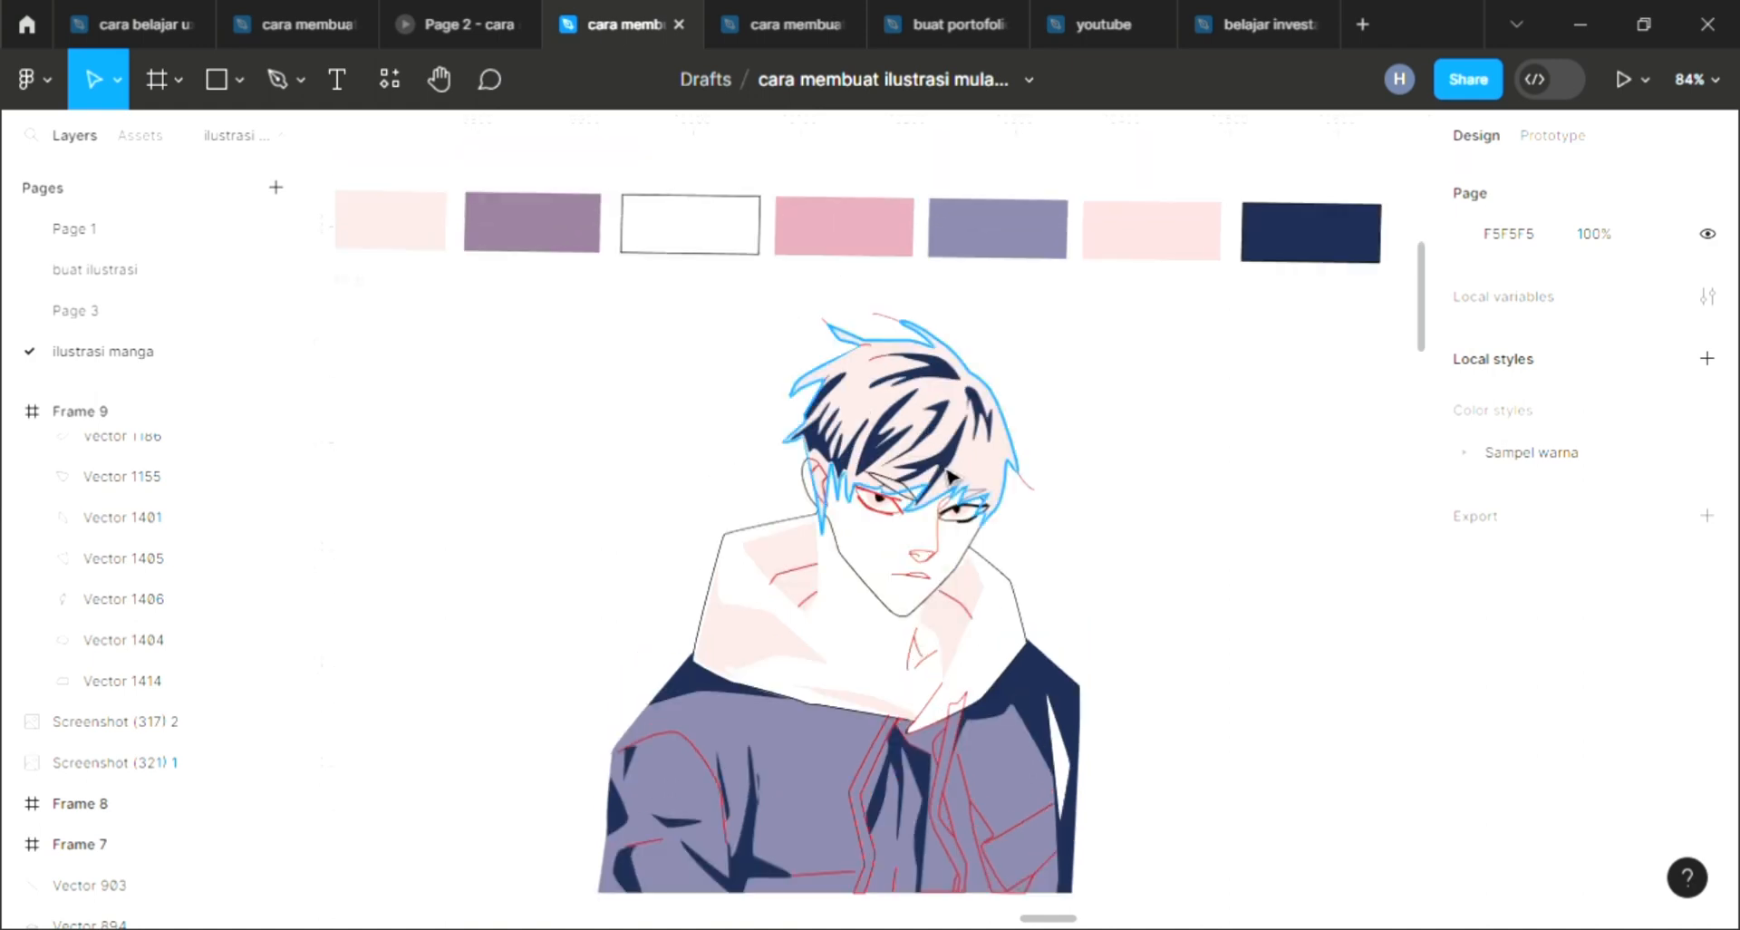
pyautogui.hscroll(-3, 694, 310)
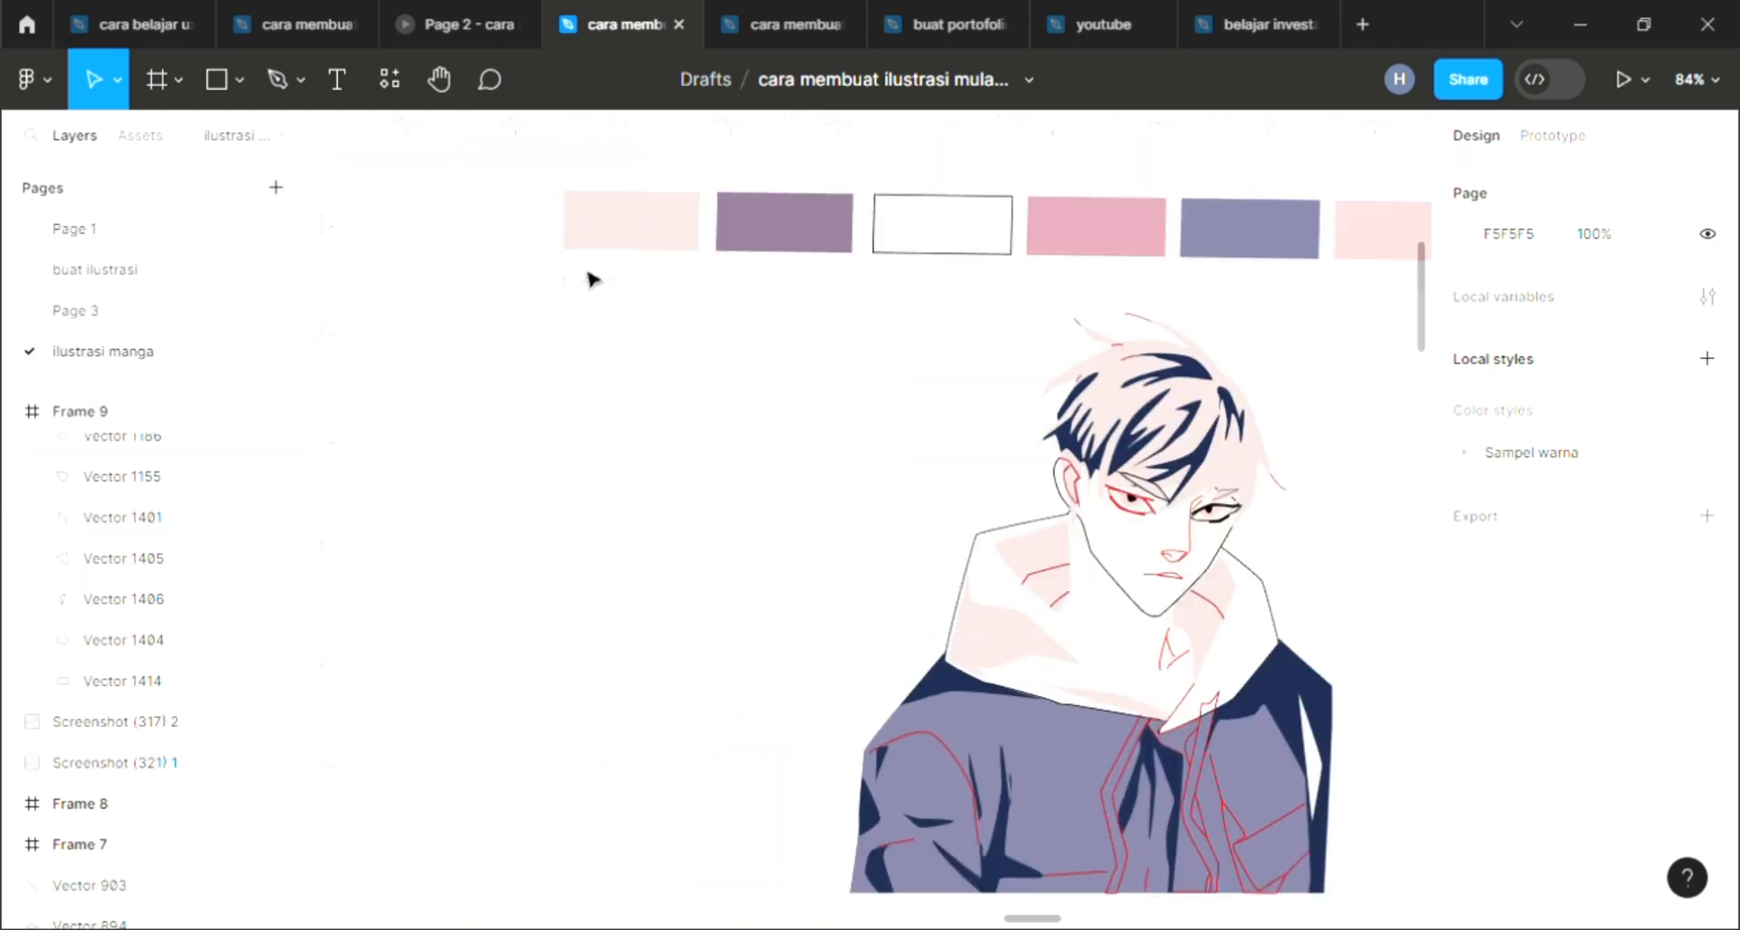
pyautogui.click(727, 435)
pyautogui.hscroll(3, 727, 434)
pyautogui.scroll(-5, 1565, 784)
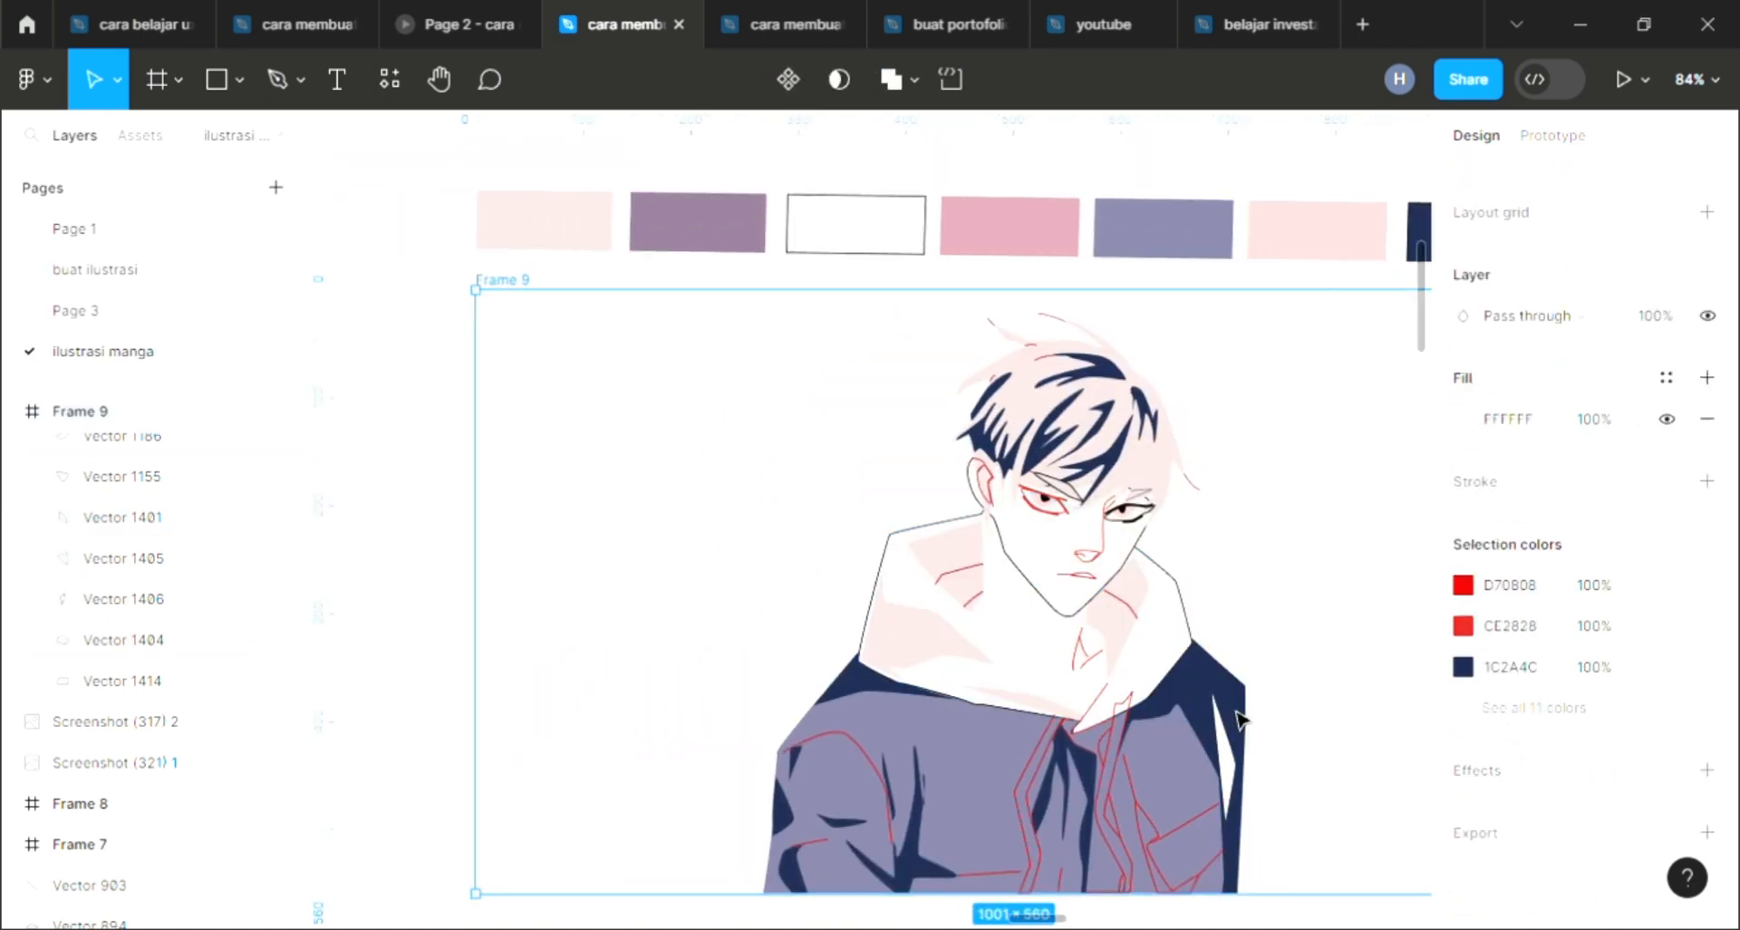
pyautogui.hscroll(3, 1238, 718)
# Step: Replace the red stroke of the jagged zip strip on the jacket's left half with a white FFFFFF fill sampled from the collar
pyautogui.click(1016, 818)
pyautogui.scroll(2, 1016, 818)
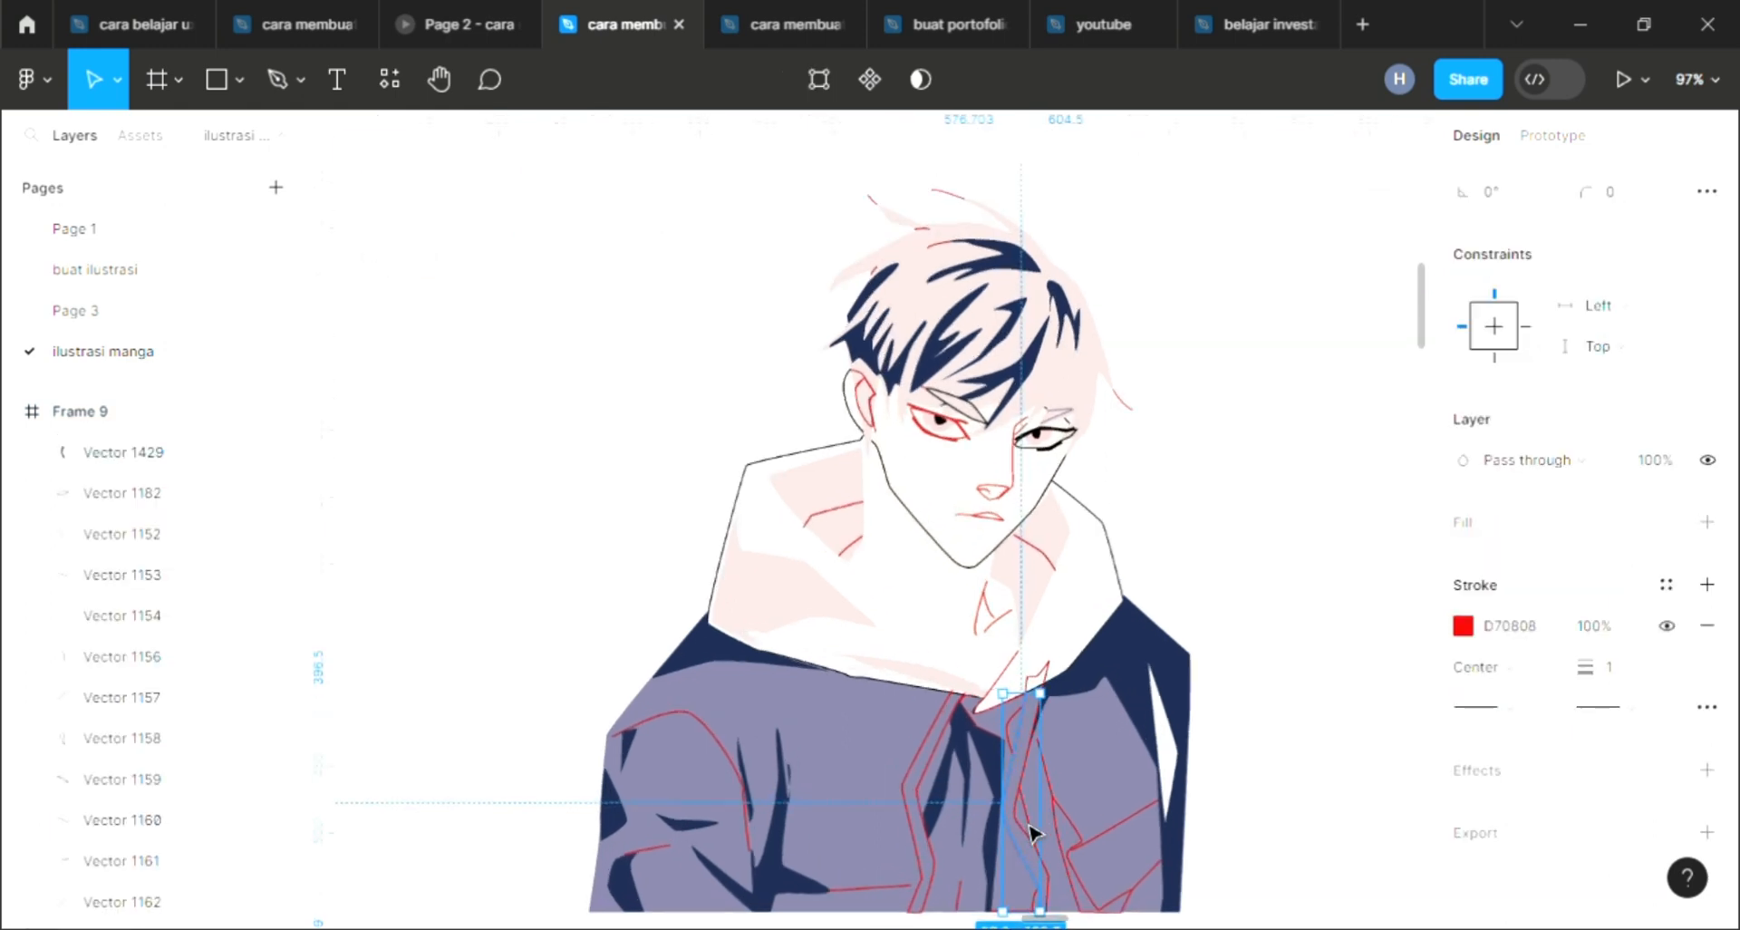
pyautogui.click(923, 799)
pyautogui.click(1707, 563)
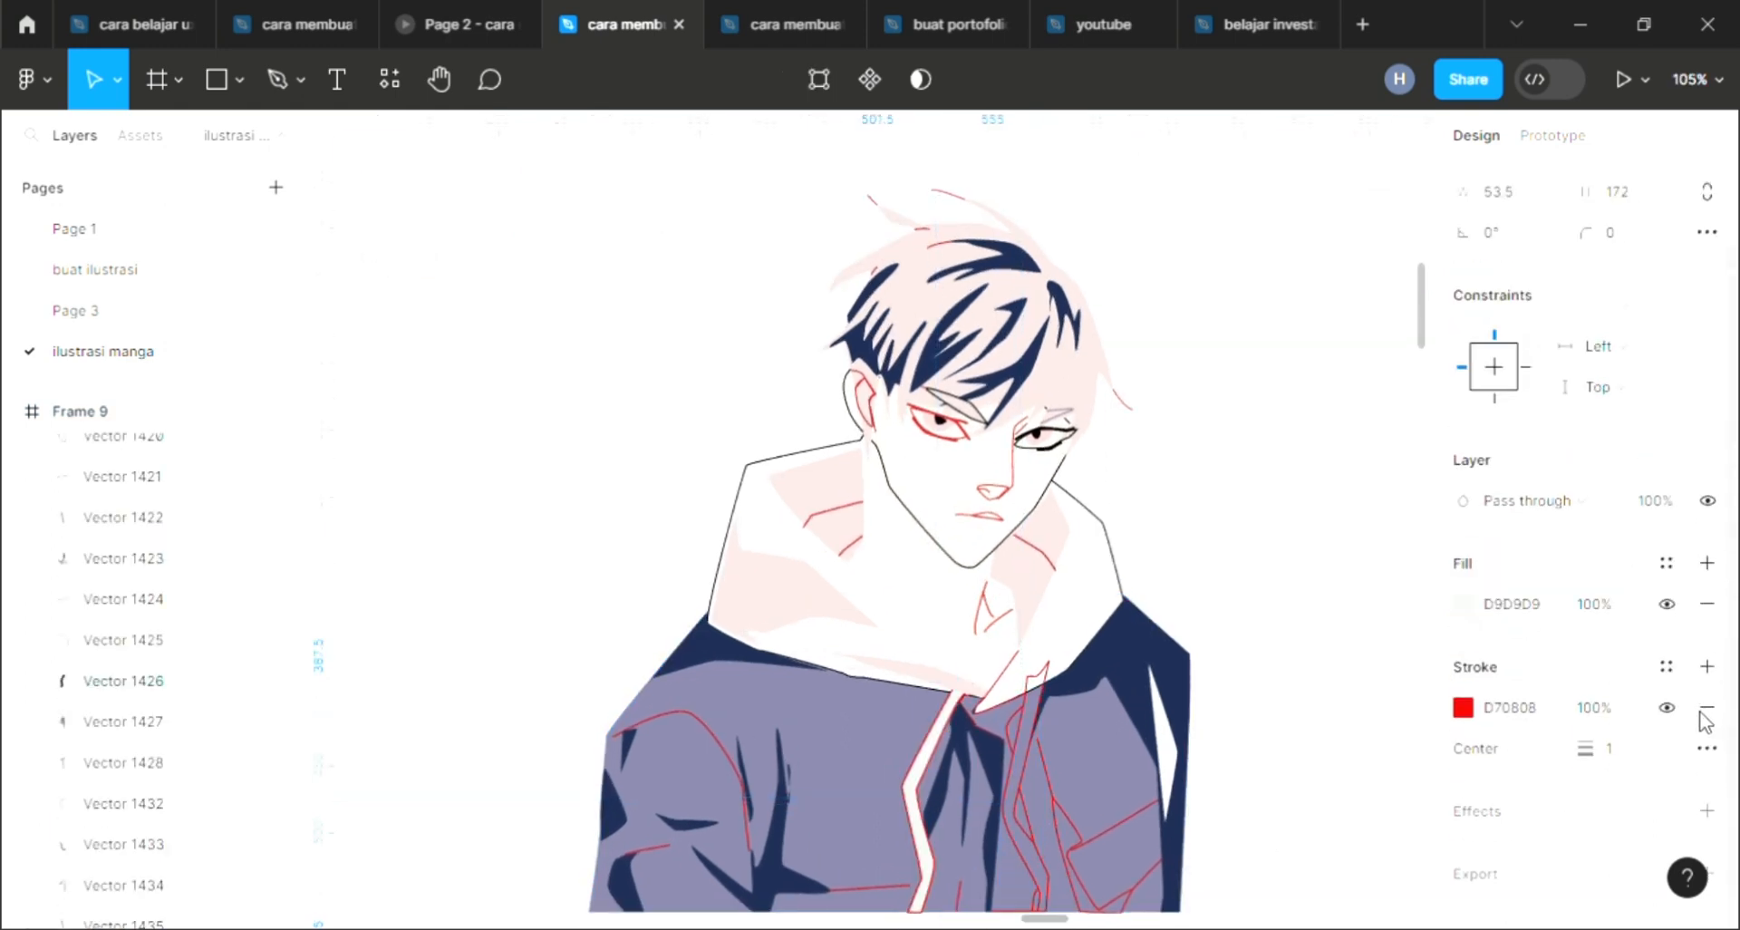
pyautogui.click(1707, 707)
pyautogui.press('i')
pyautogui.click(928, 660)
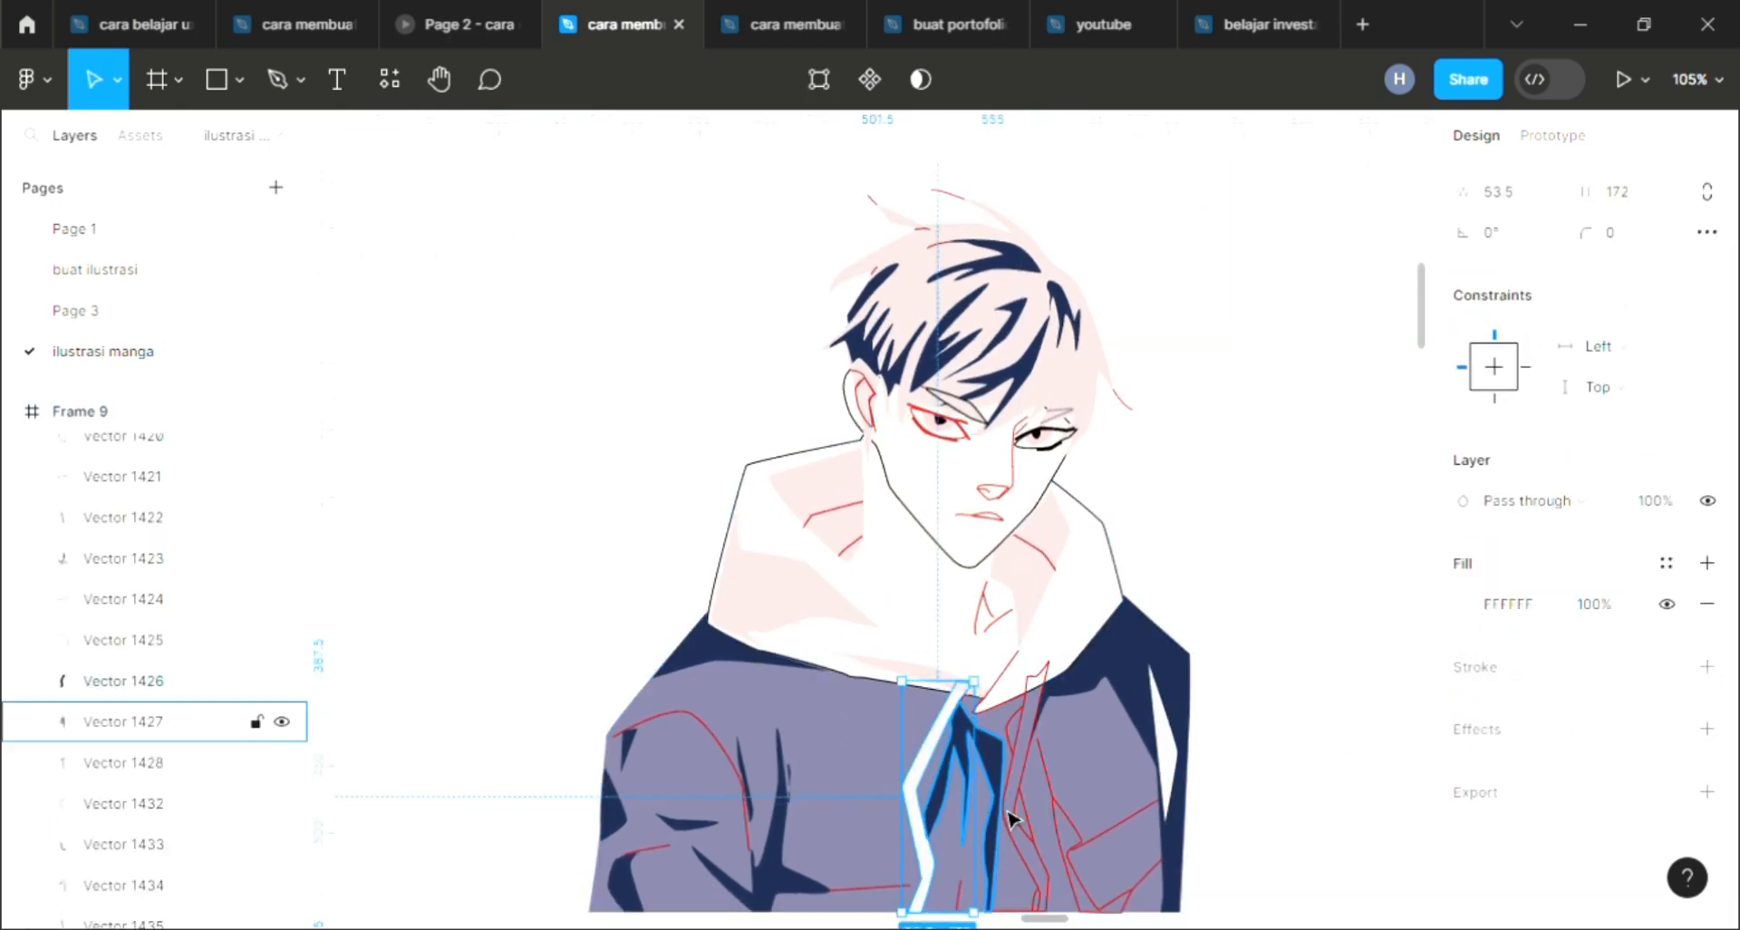
# Step: Add a fill to the second zip strip below the collar opening, remove its red stroke and set the fill to sampled white FFFFFF
pyautogui.click(1039, 758)
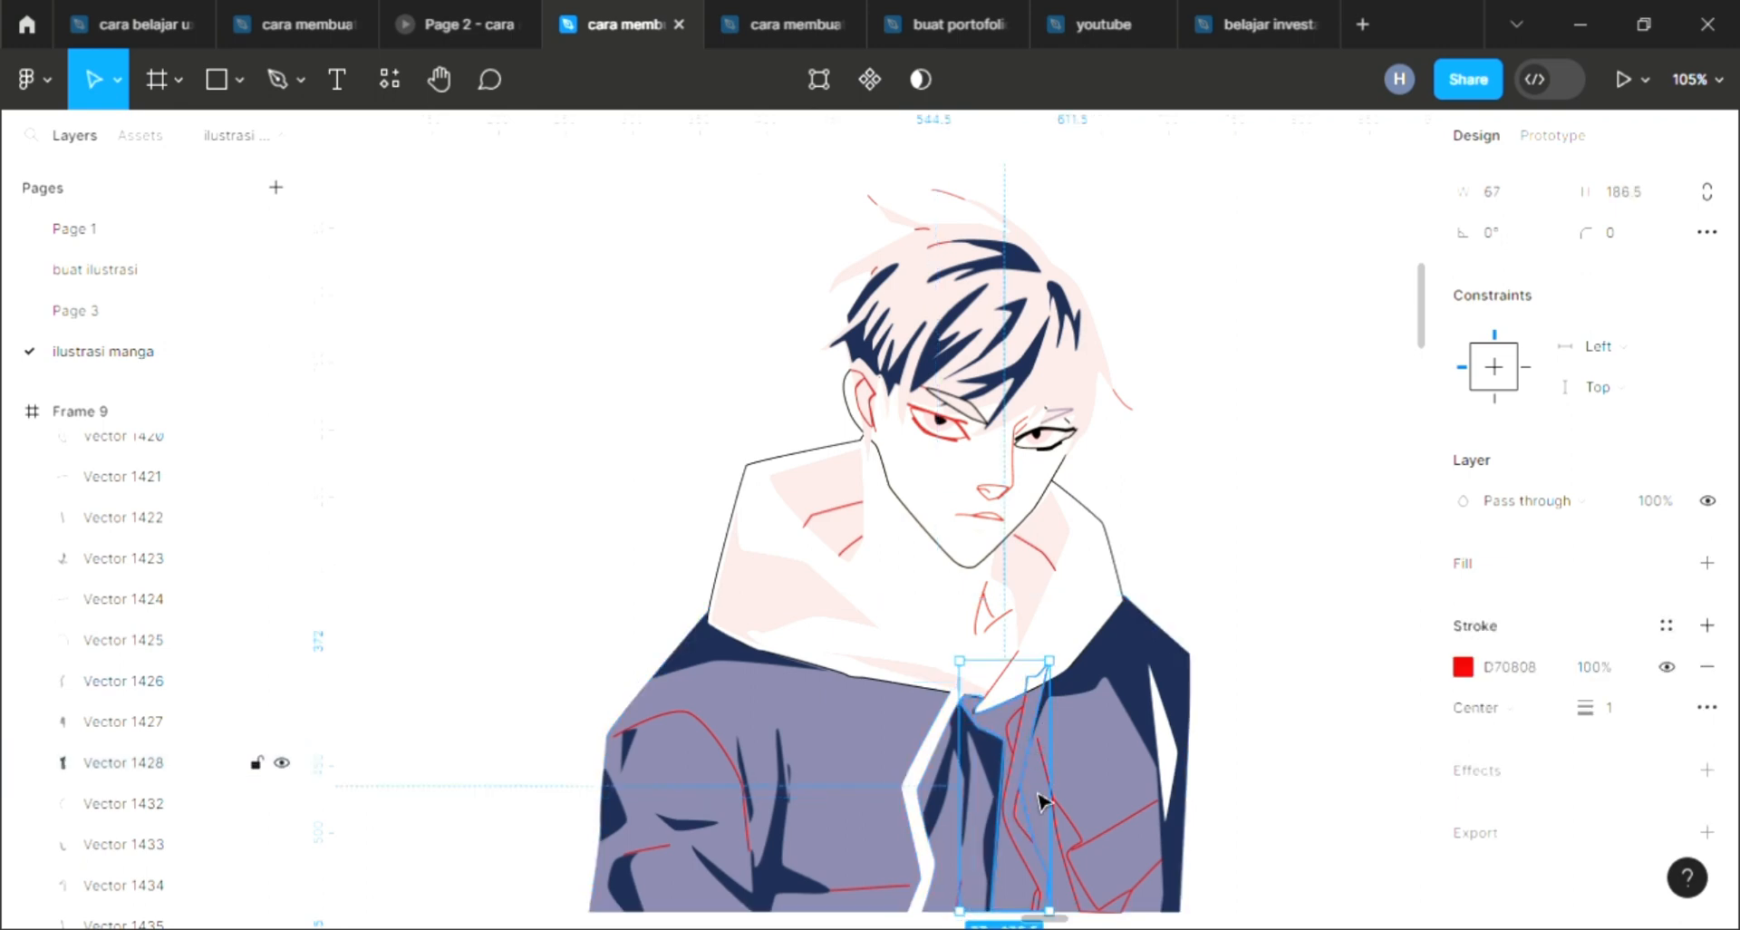
pyautogui.scroll(5, 1042, 797)
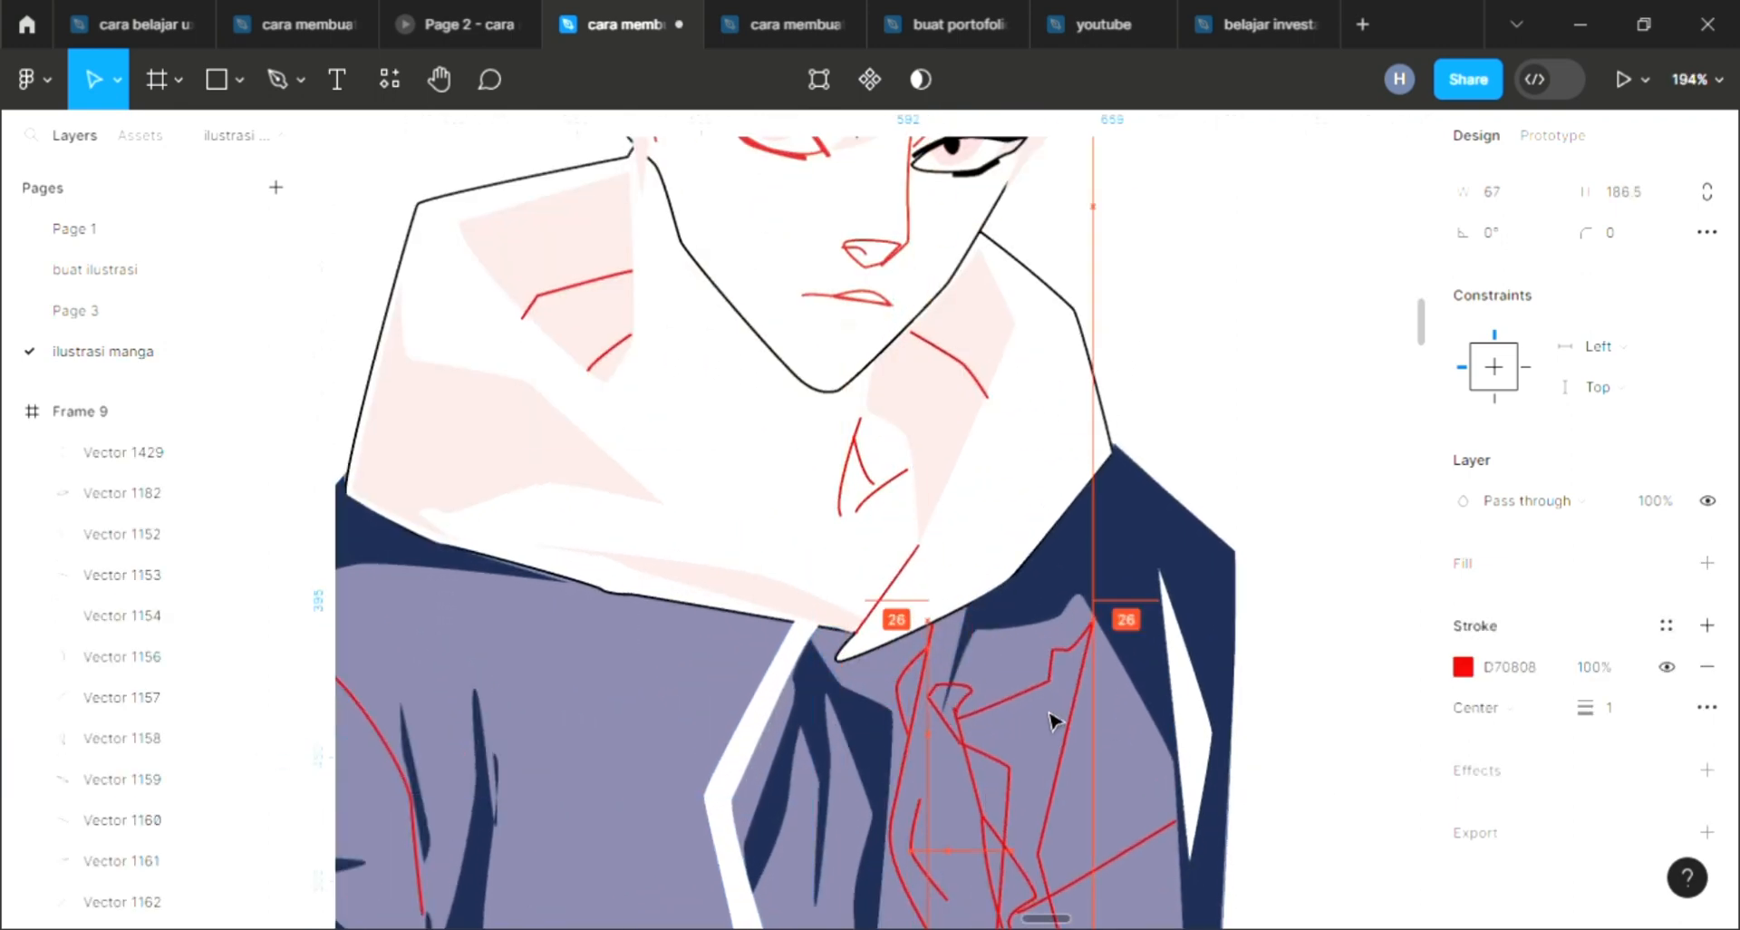
pyautogui.scroll(-3, 1045, 711)
pyautogui.scroll(-3, 1242, 710)
pyautogui.click(1707, 563)
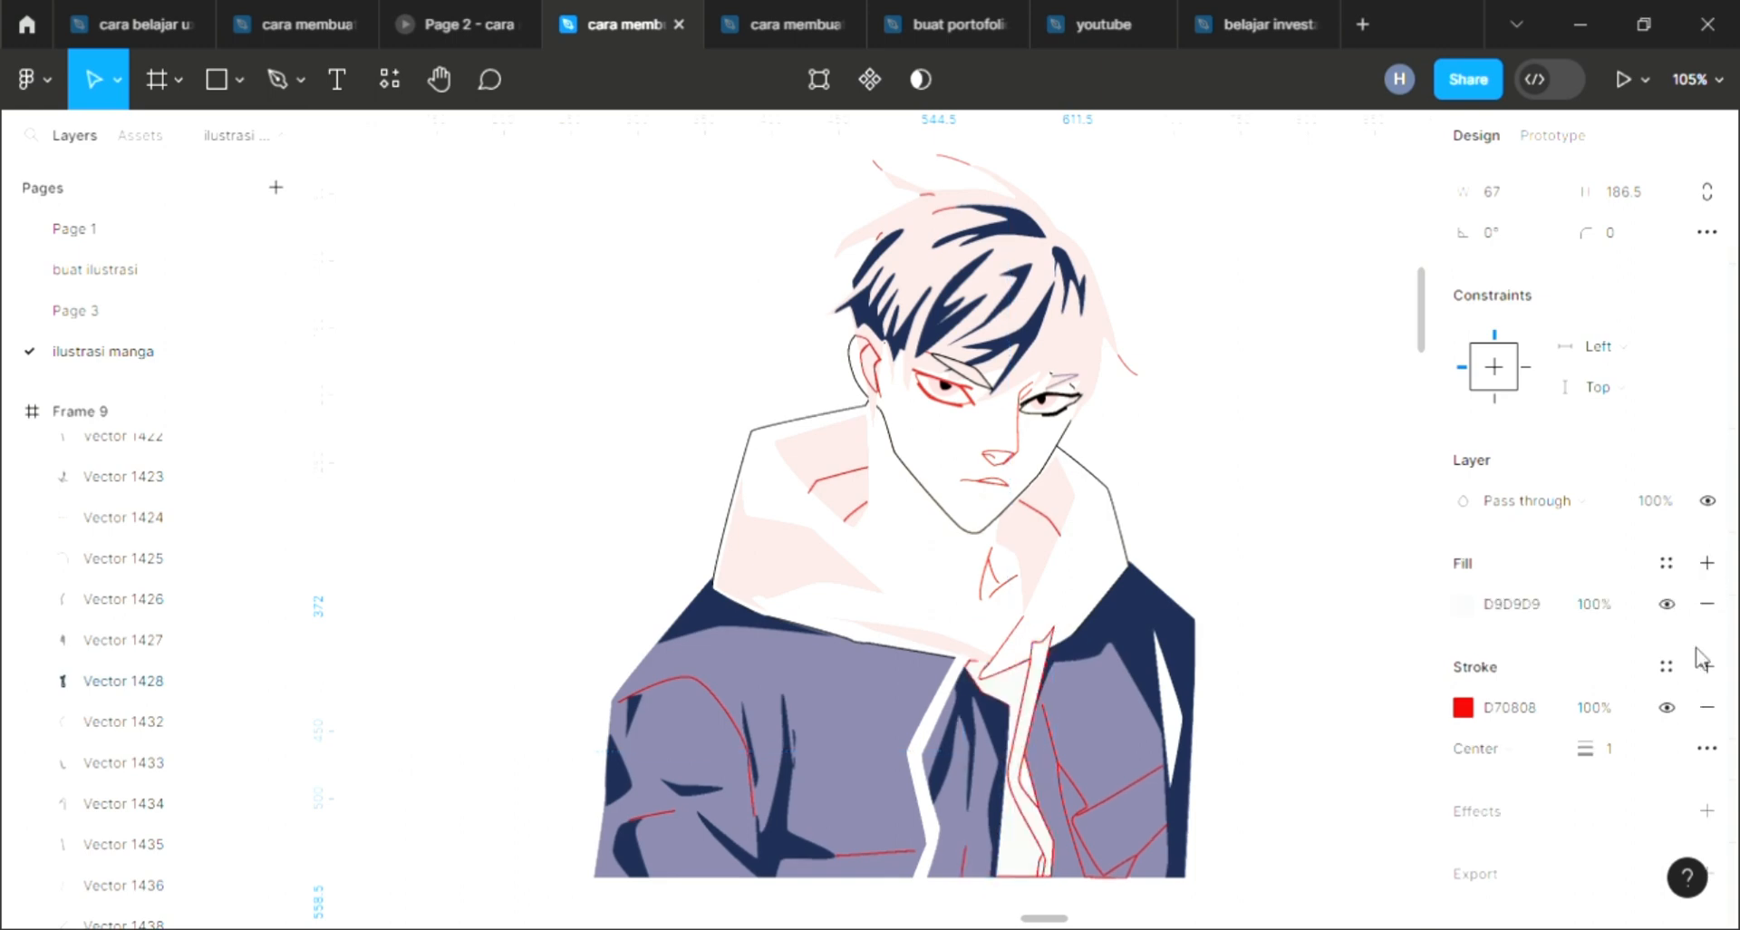
pyautogui.click(1707, 707)
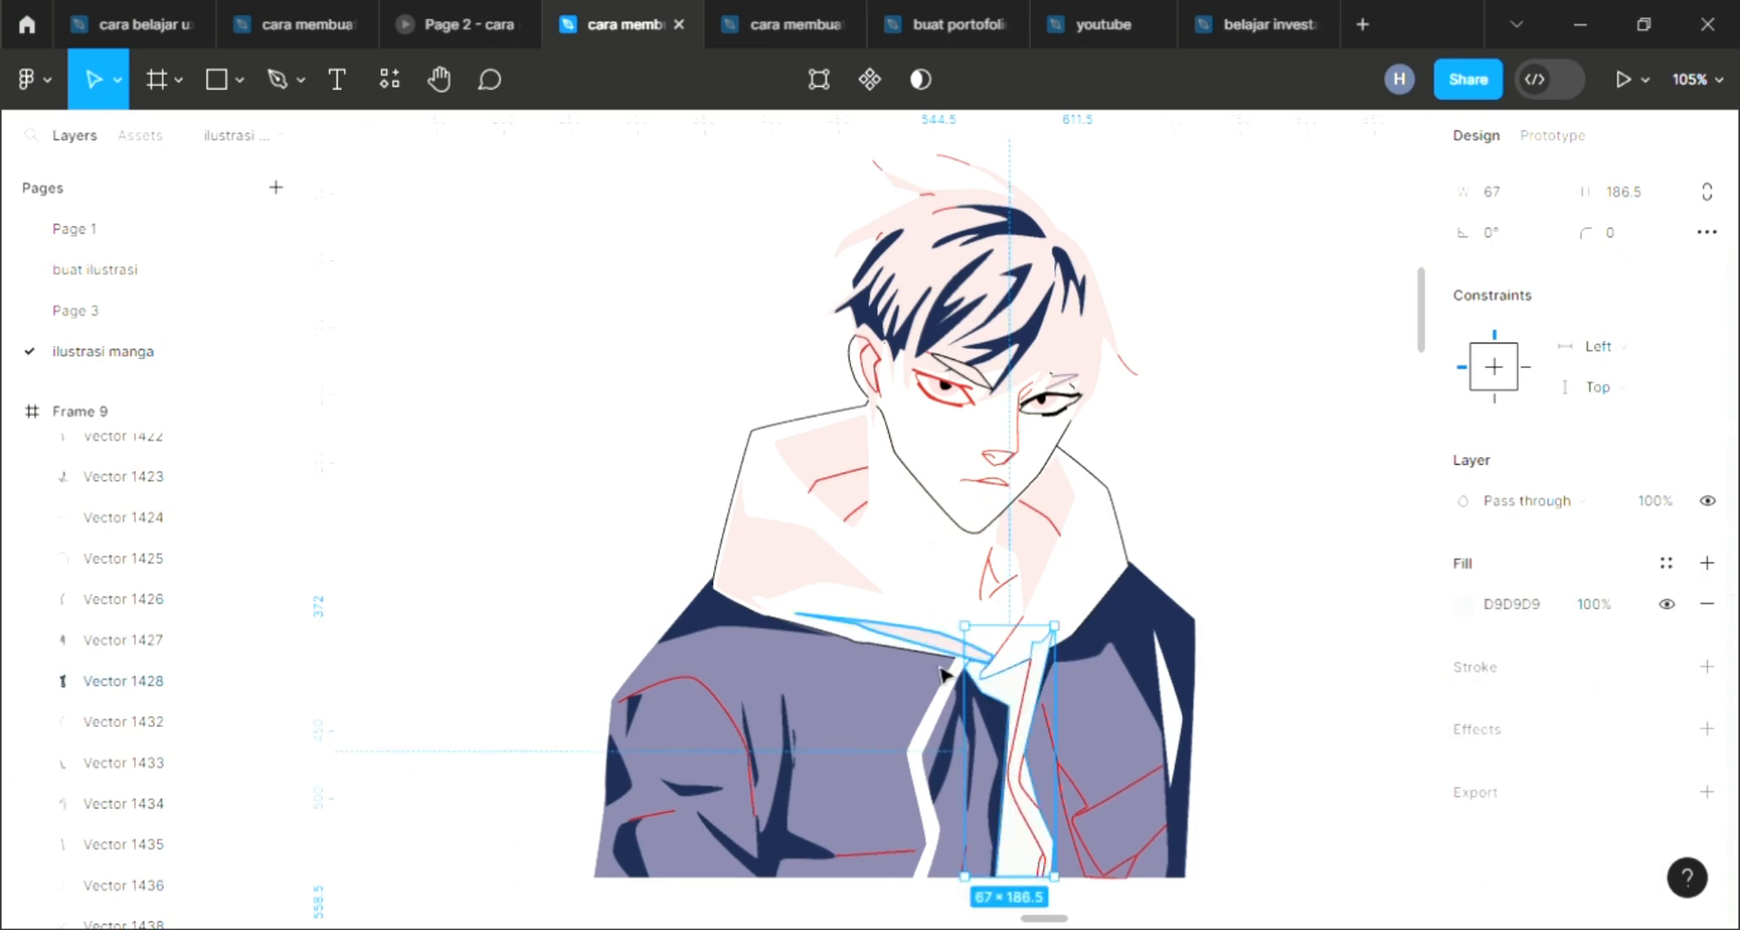
pyautogui.press('i')
pyautogui.click(826, 632)
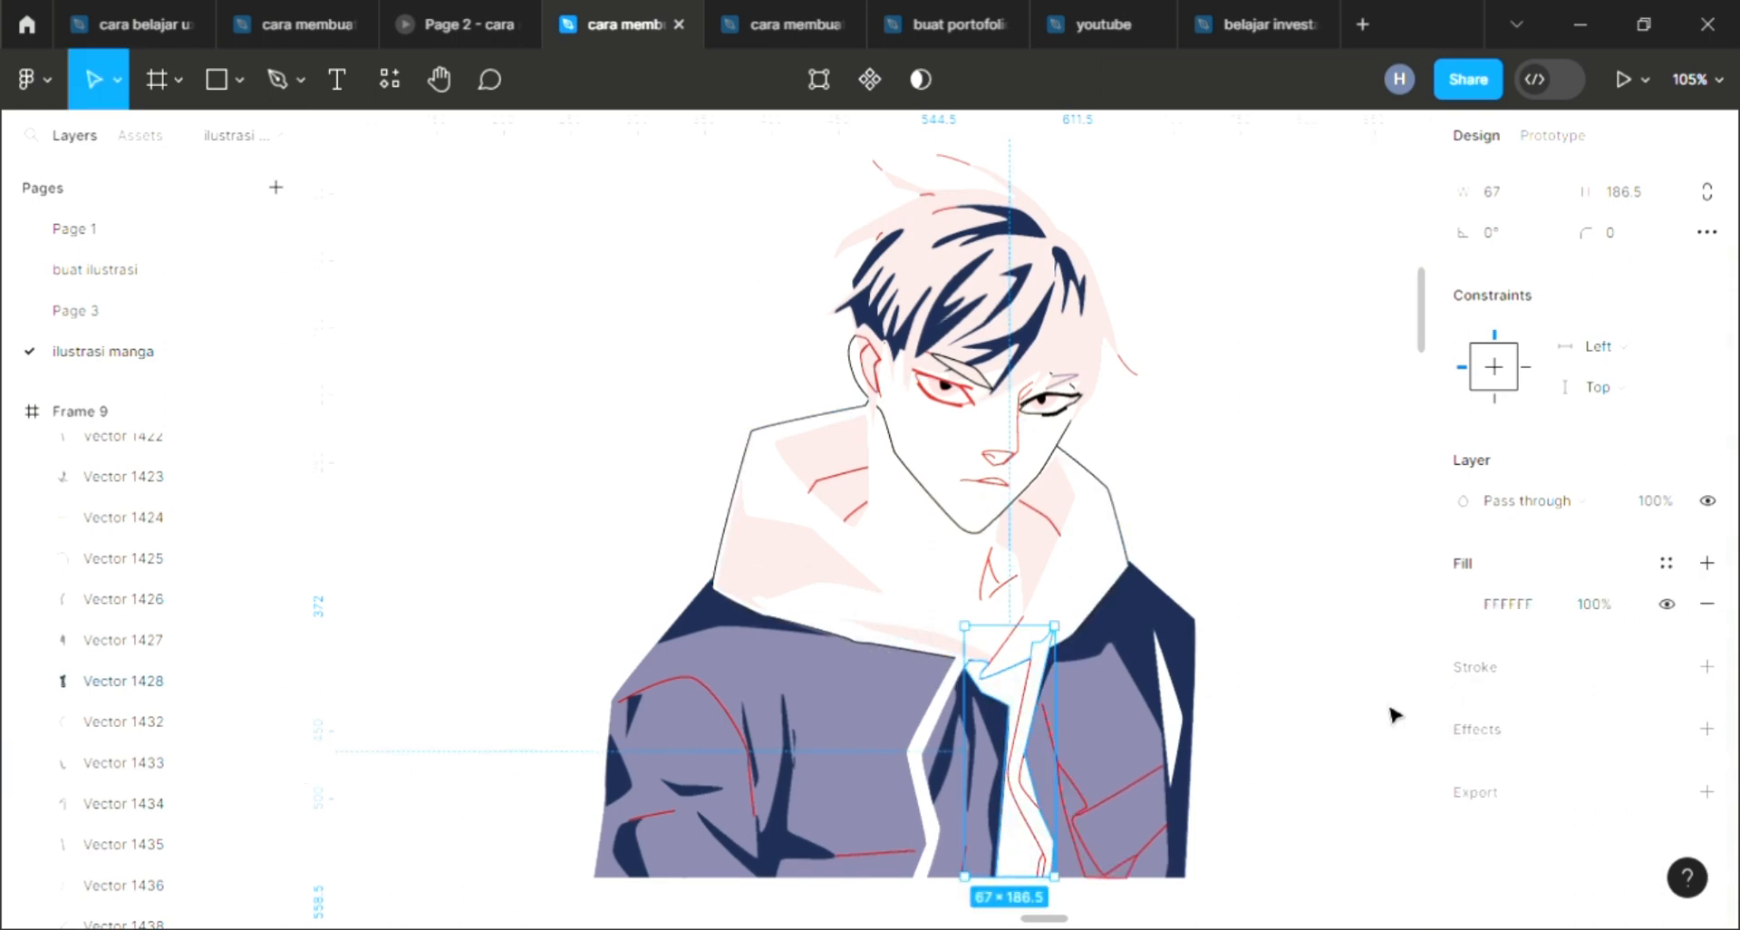
# Step: Replace the red stroke of the curved shadow beside the right zip strip with the dark navy fill 1C2A4C sampled from the jacket
pyautogui.click(1257, 829)
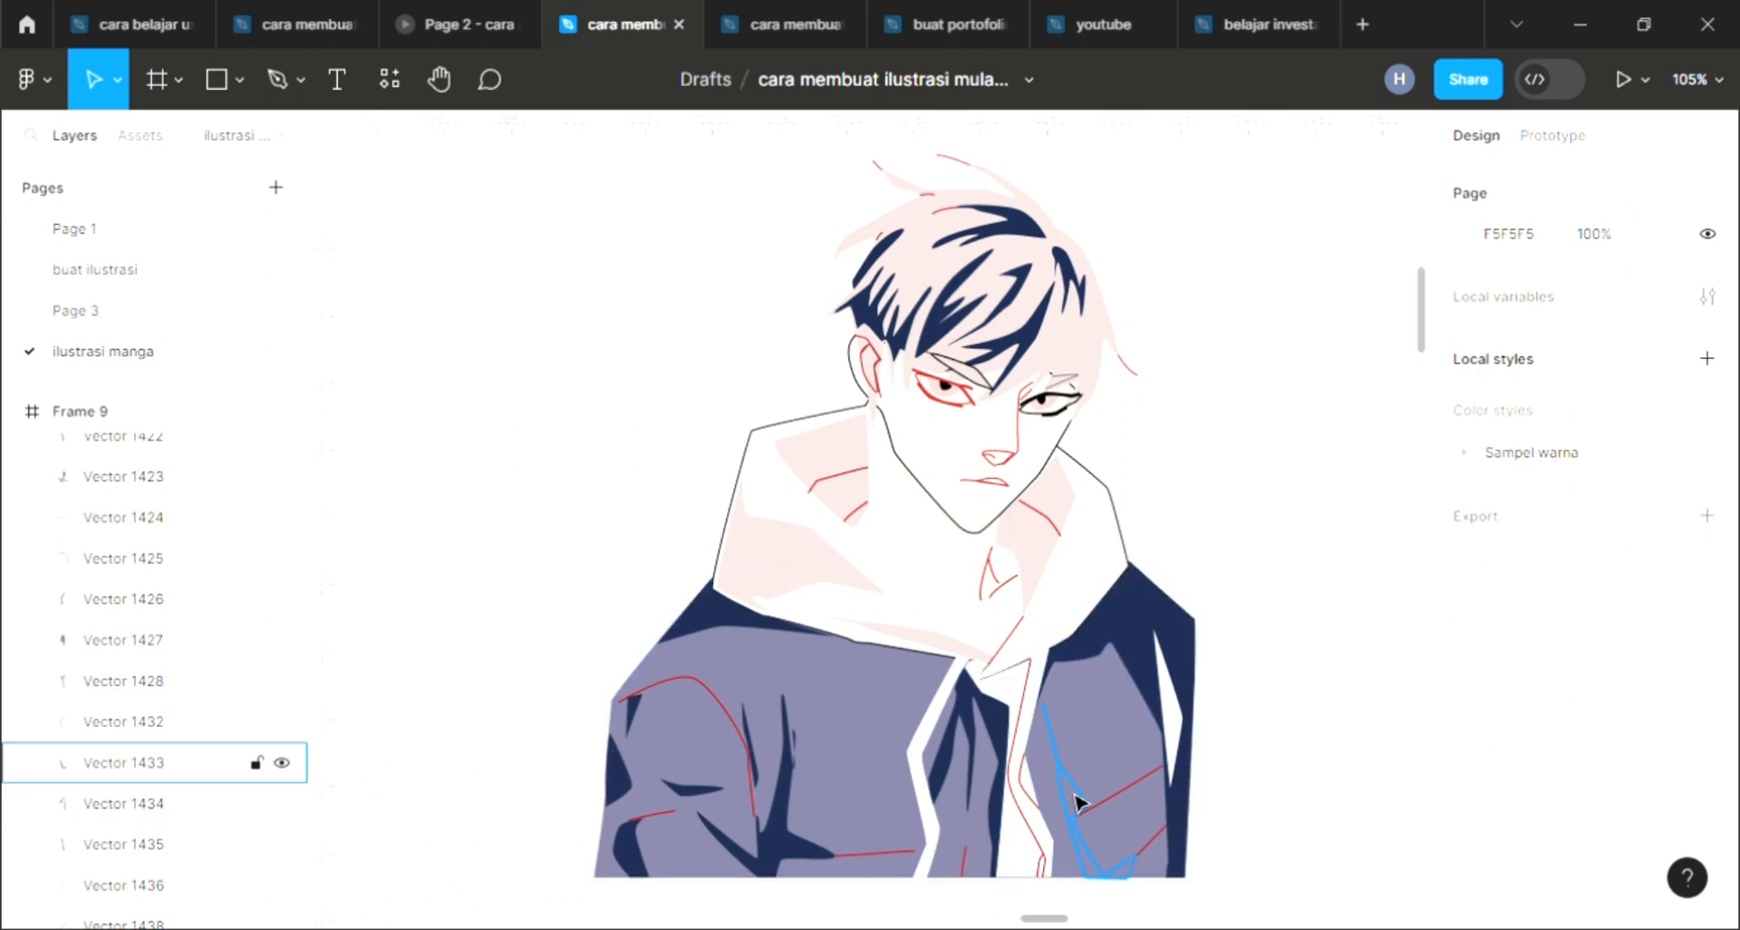
pyautogui.click(1076, 801)
pyautogui.click(1706, 656)
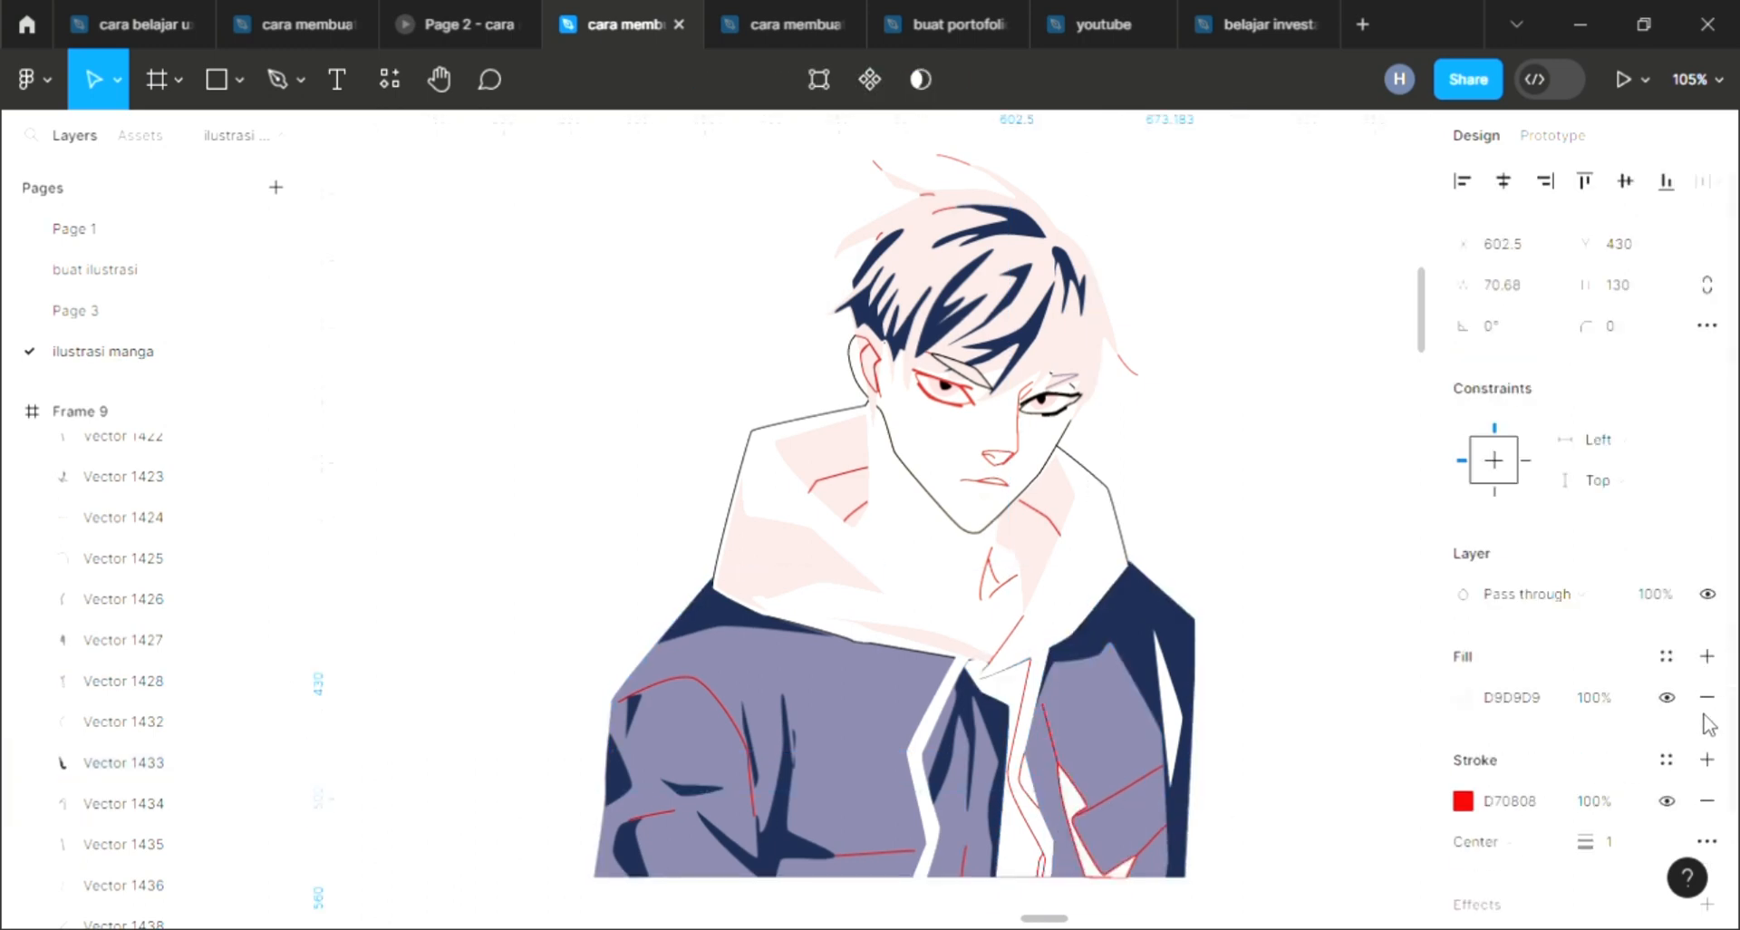
pyautogui.click(1708, 801)
pyautogui.press('i')
pyautogui.click(1105, 811)
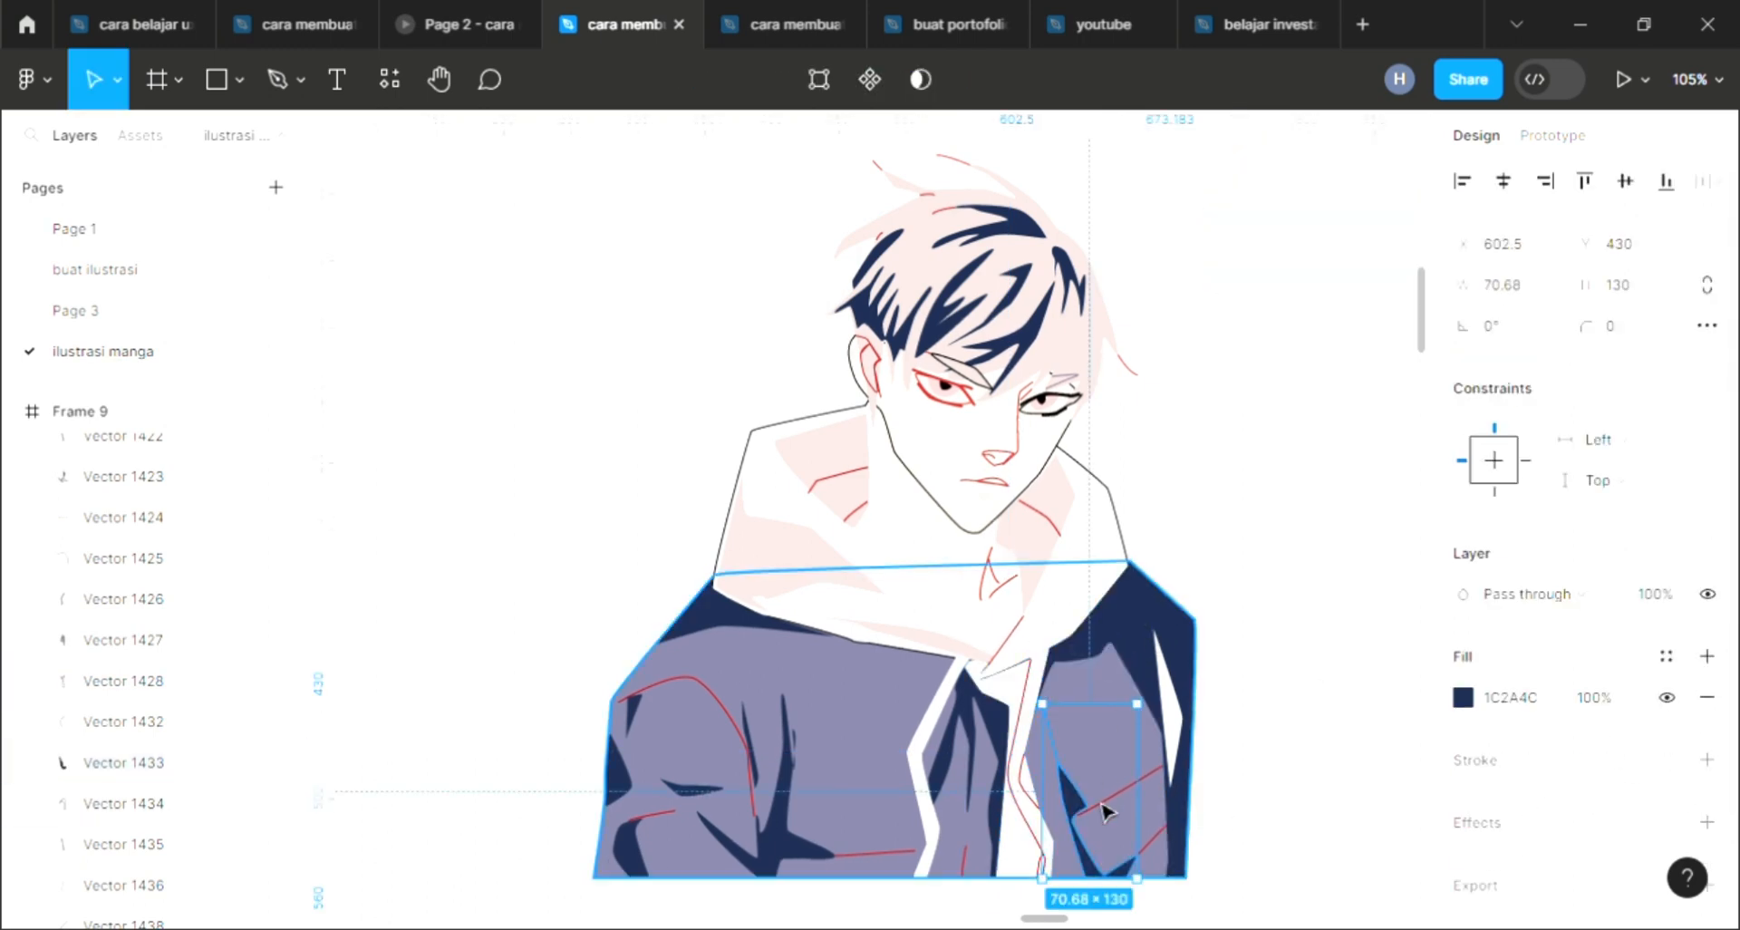
pyautogui.click(1249, 806)
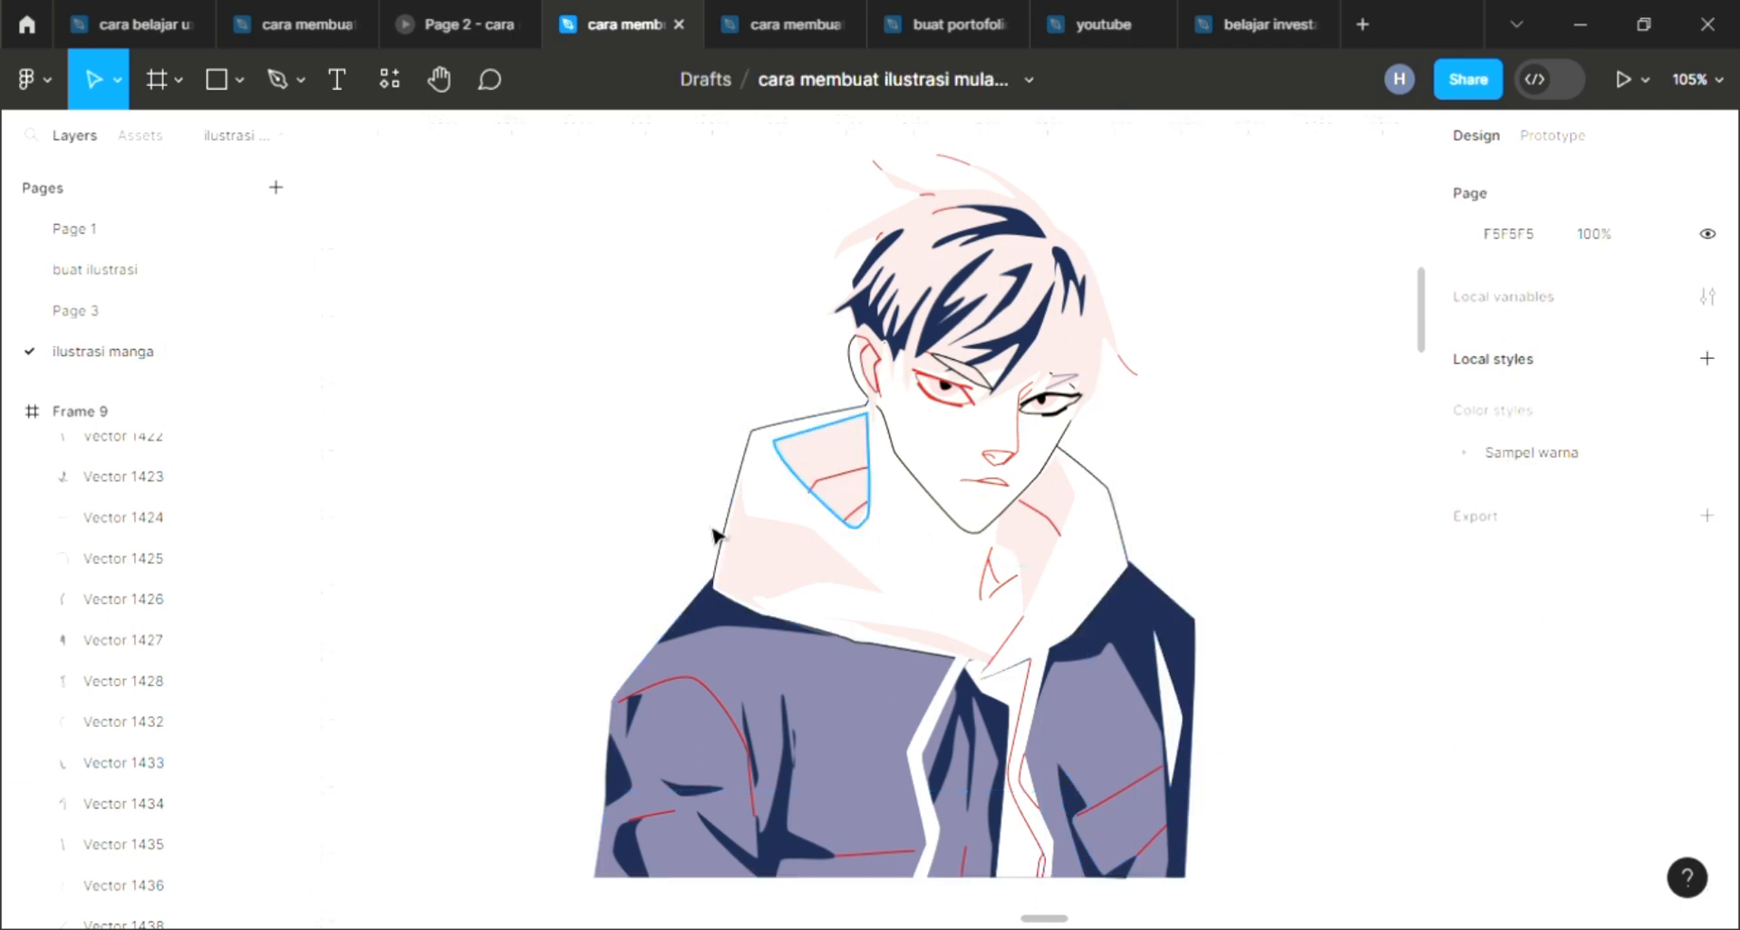
# Step: Recolour all remaining red lines in Frame 9 to black 000000 by changing both reds, D70808 and CE2828, in its selection colours
pyautogui.scroll(-4, 712, 529)
pyautogui.hscroll(-1, 739, 559)
pyautogui.click(497, 276)
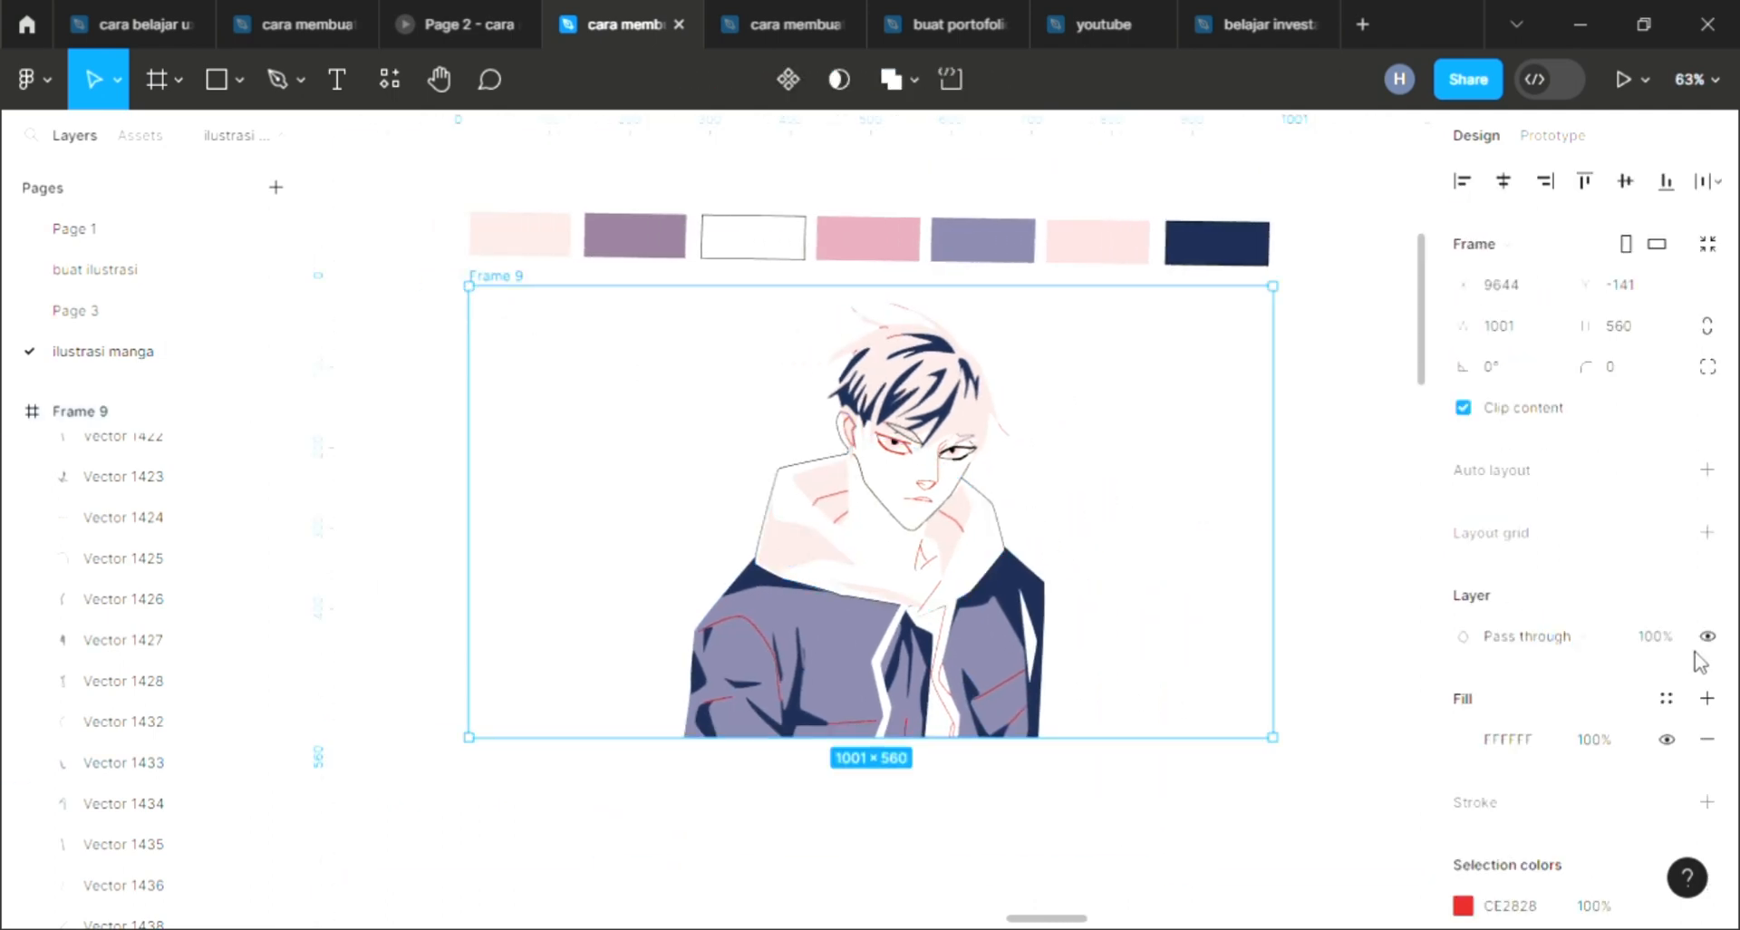
pyautogui.scroll(-2, 1559, 821)
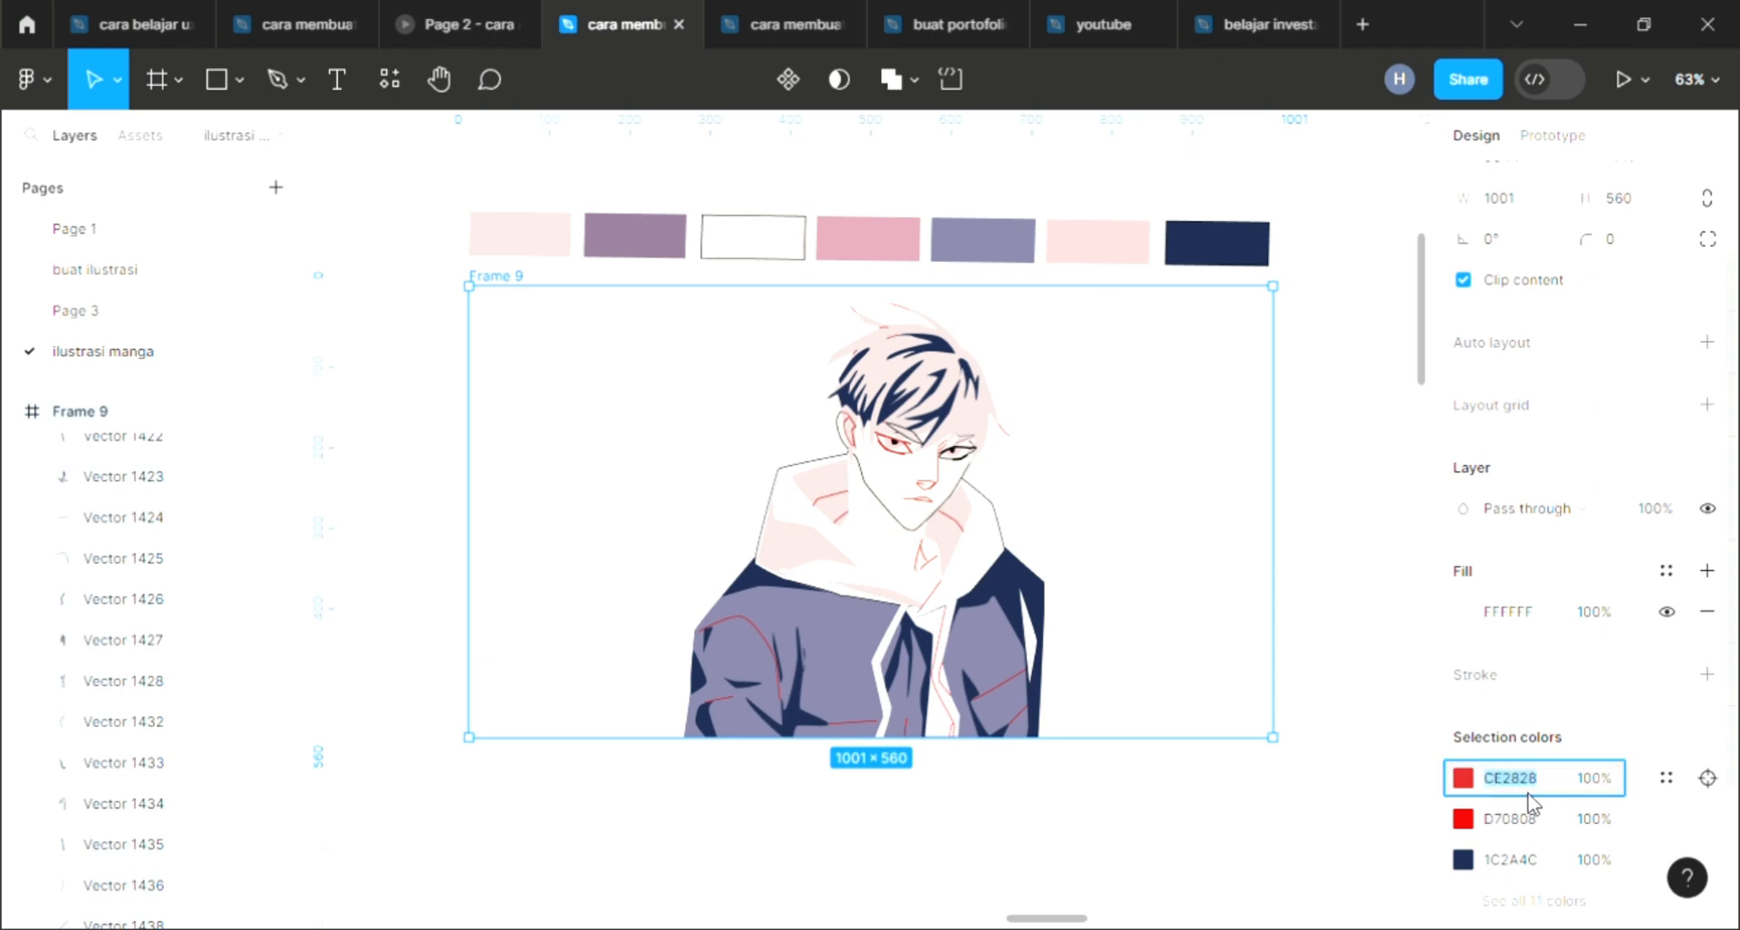
pyautogui.click(1536, 820)
pyautogui.write('000000')
pyautogui.press('Return')
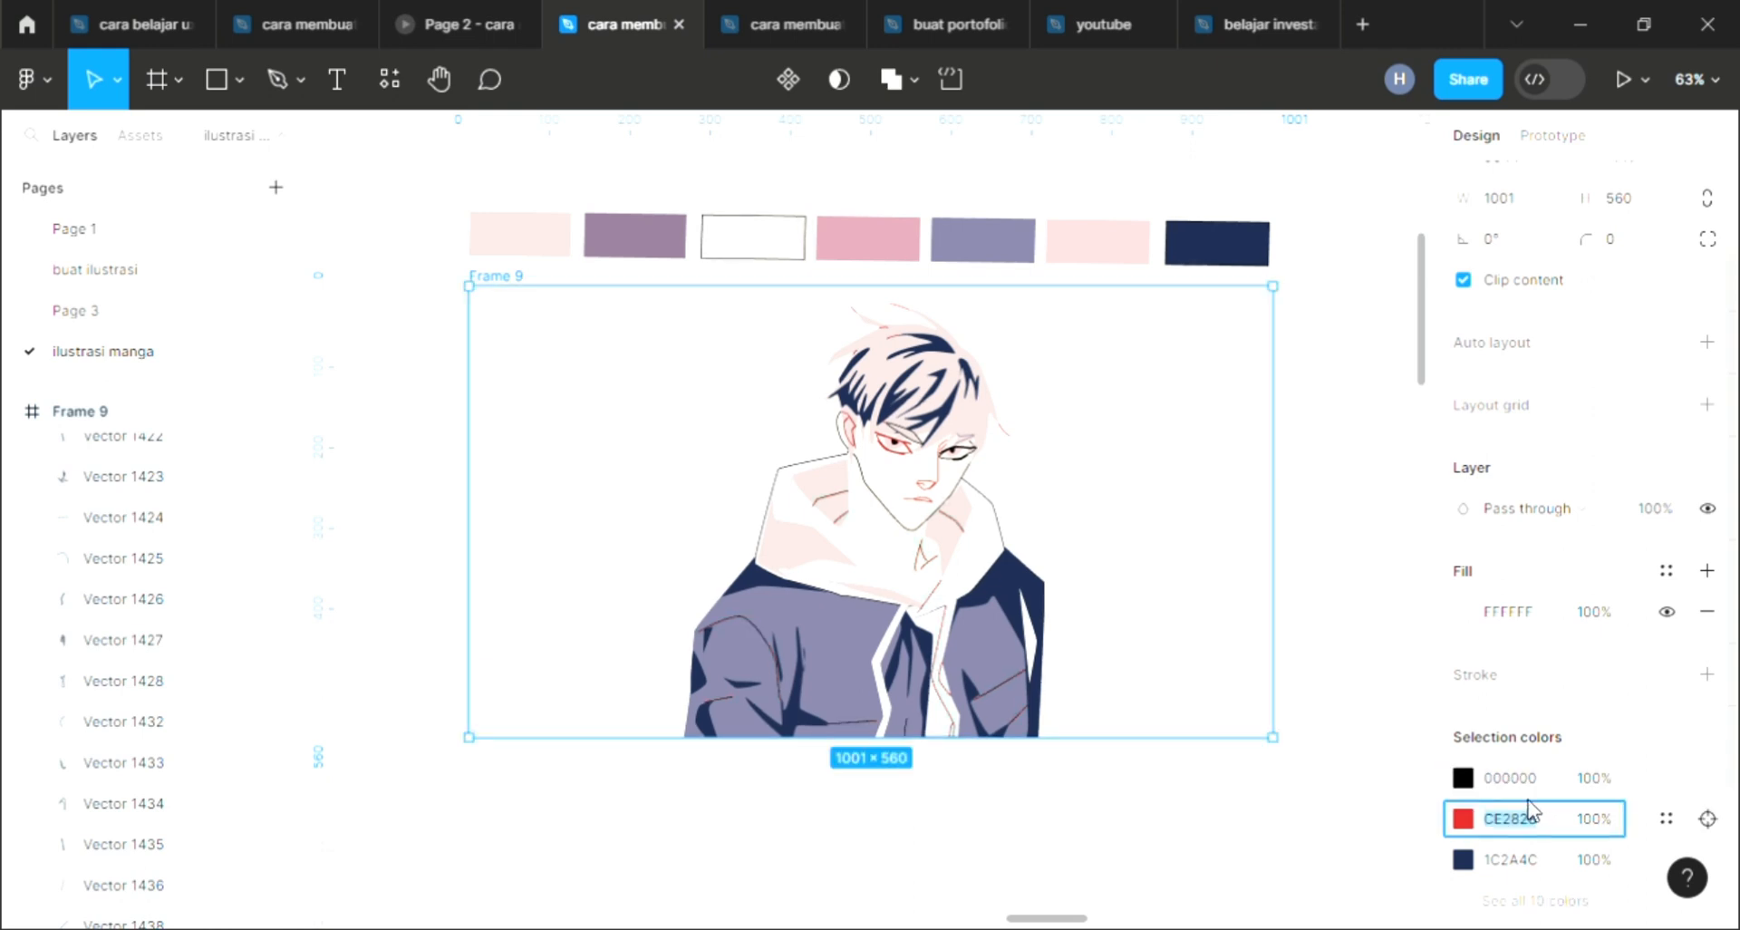
pyautogui.write('000000')
pyautogui.press('Return')
pyautogui.click(1334, 614)
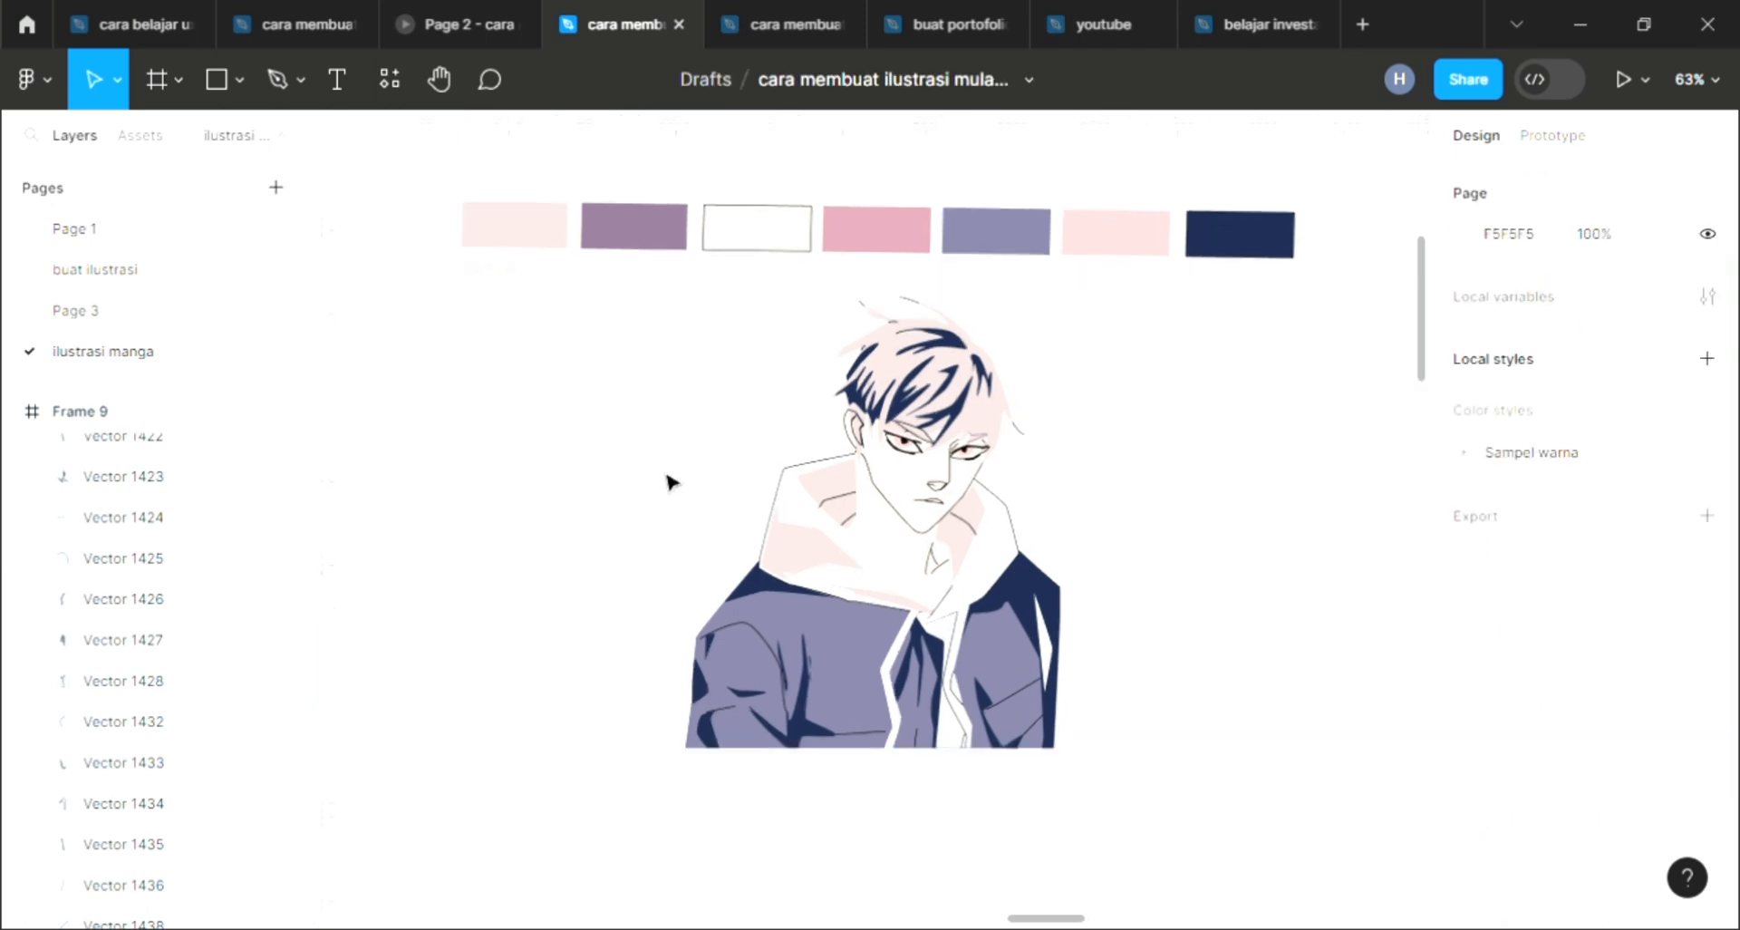
# Step: Change the background fill of Frame 9 to the pale yellow D9D5AF
pyautogui.scroll(2, 671, 481)
pyautogui.click(480, 253)
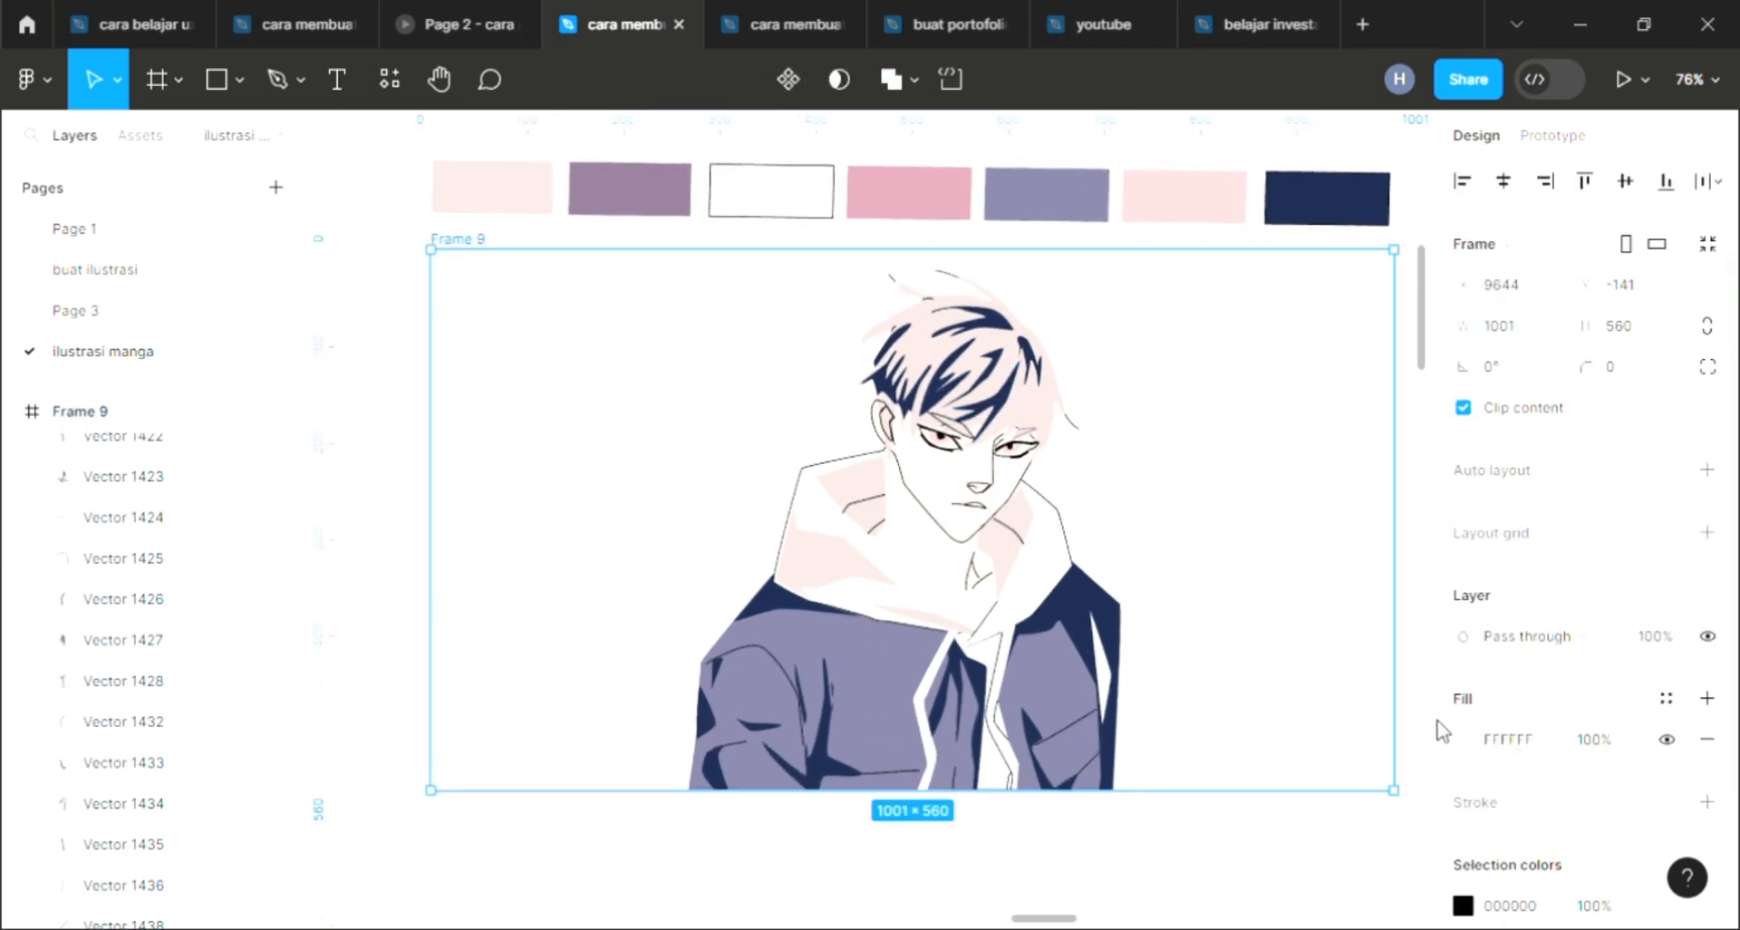
pyautogui.scroll(-1, 1157, 572)
pyautogui.hscroll(1, 1157, 574)
pyautogui.scroll(1, 1179, 580)
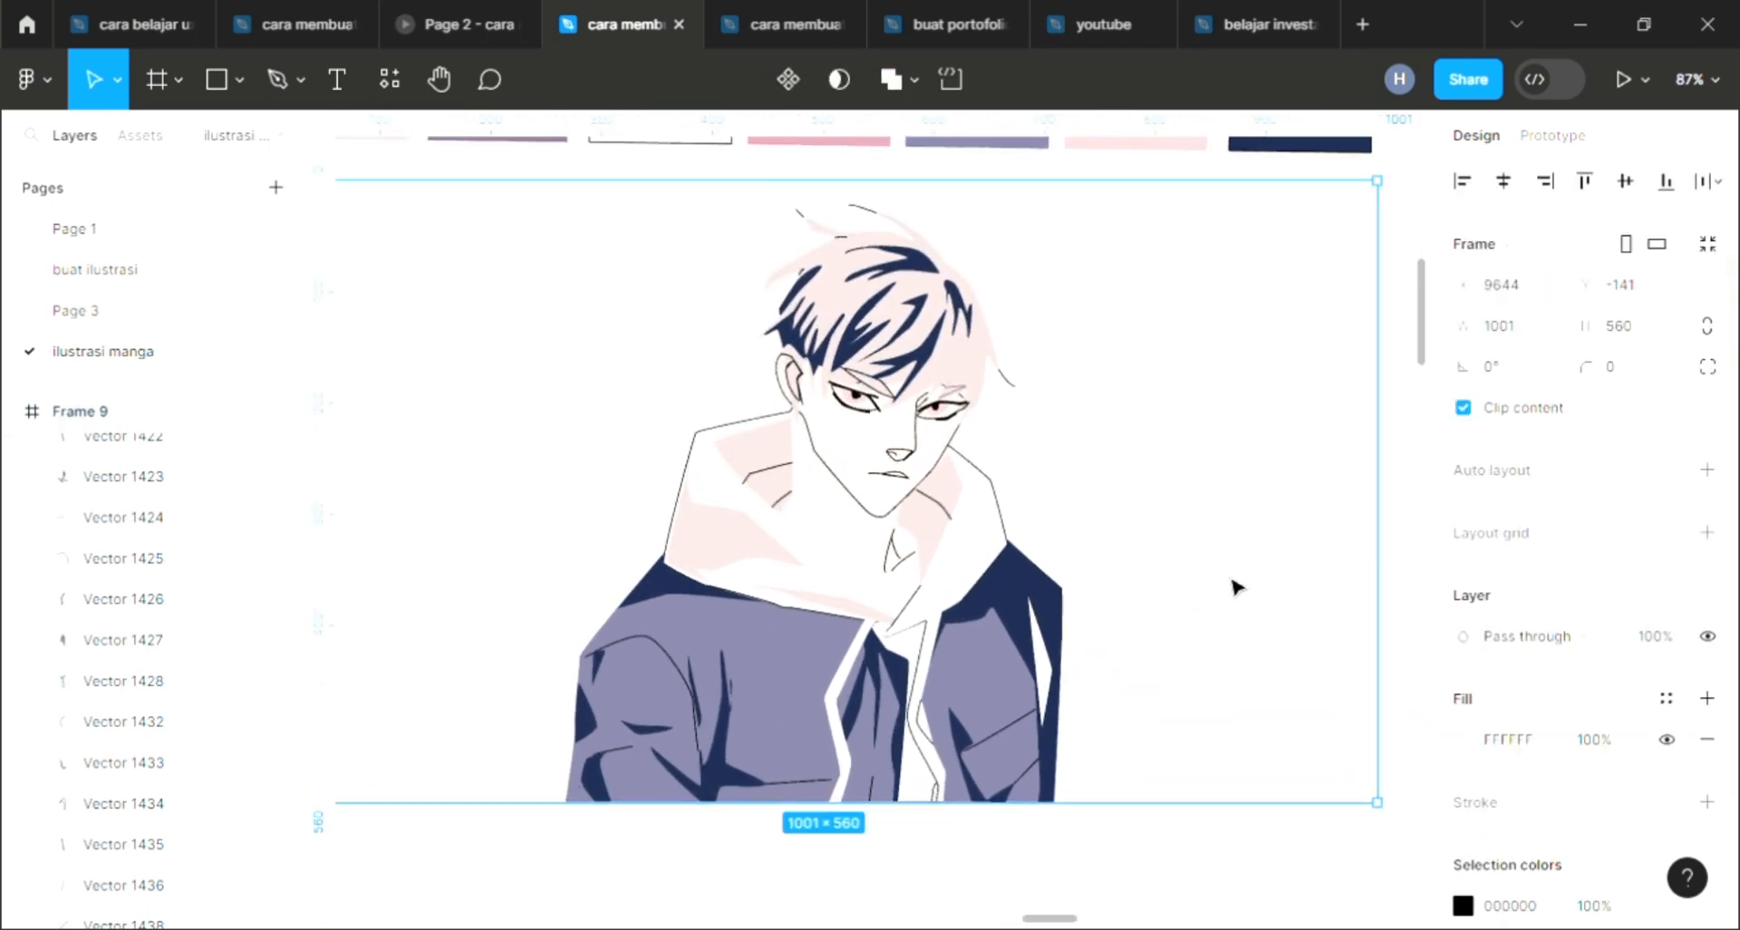
pyautogui.click(1467, 739)
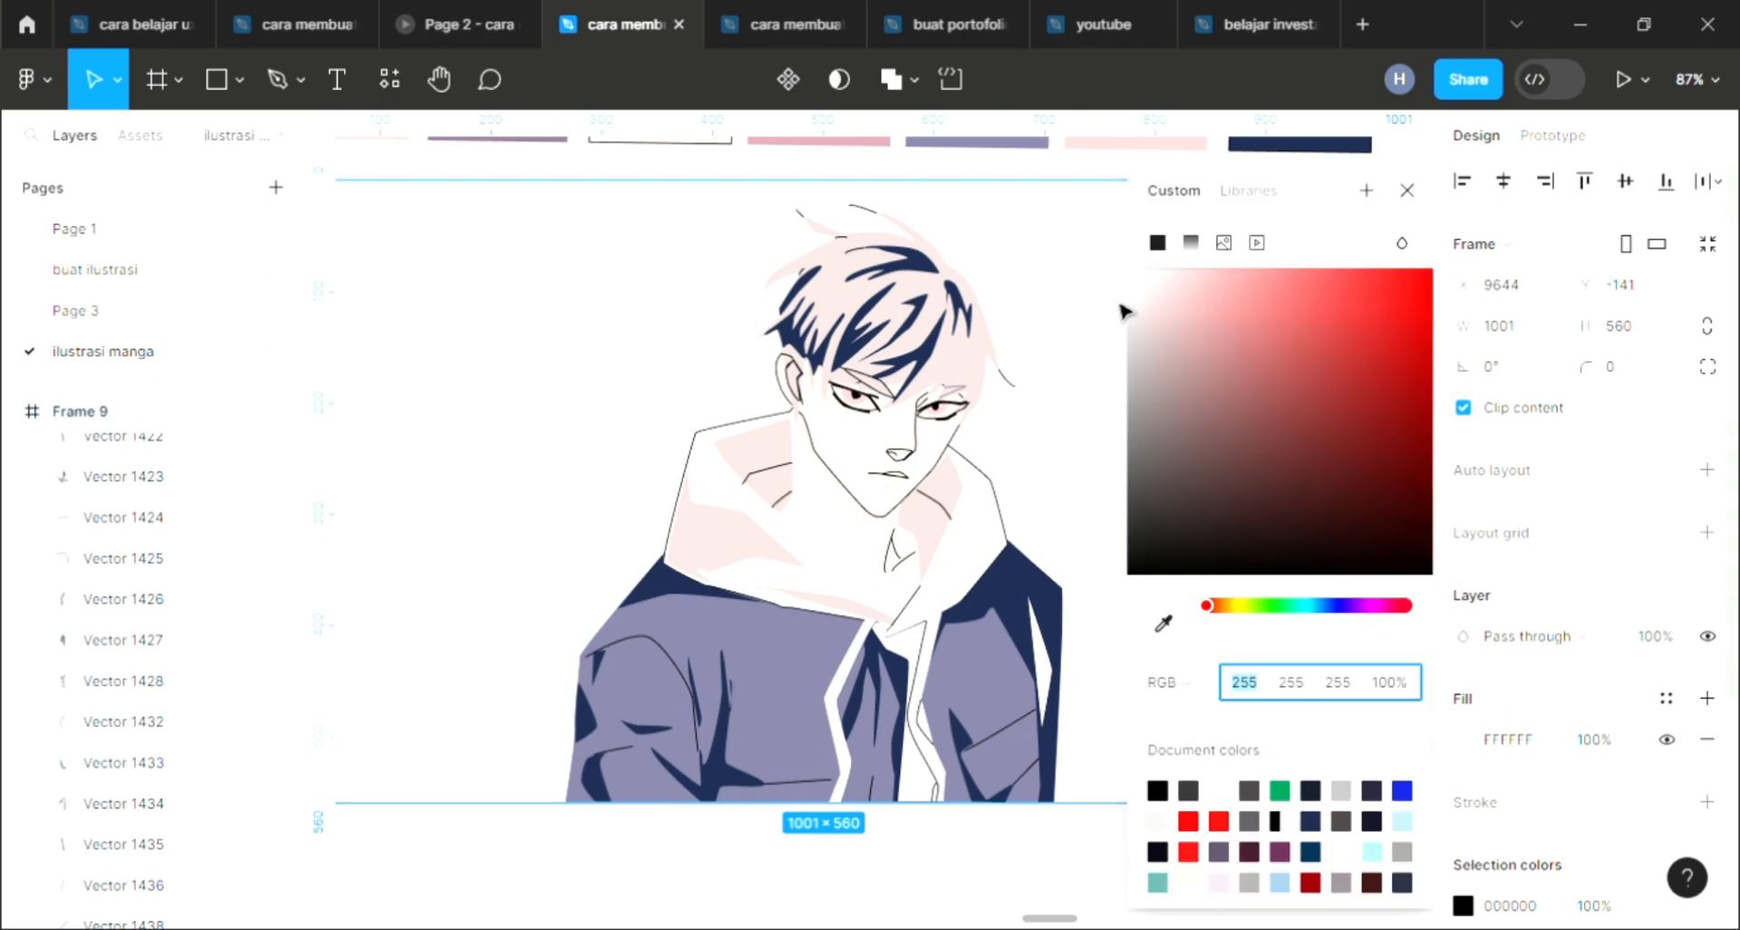
pyautogui.moveTo(1127, 277)
pyautogui.mouseDown()
pyautogui.moveTo(1278, 283)
pyautogui.moveTo(1296, 399)
pyautogui.moveTo(1183, 498)
pyautogui.moveTo(1156, 273)
pyautogui.mouseUp()
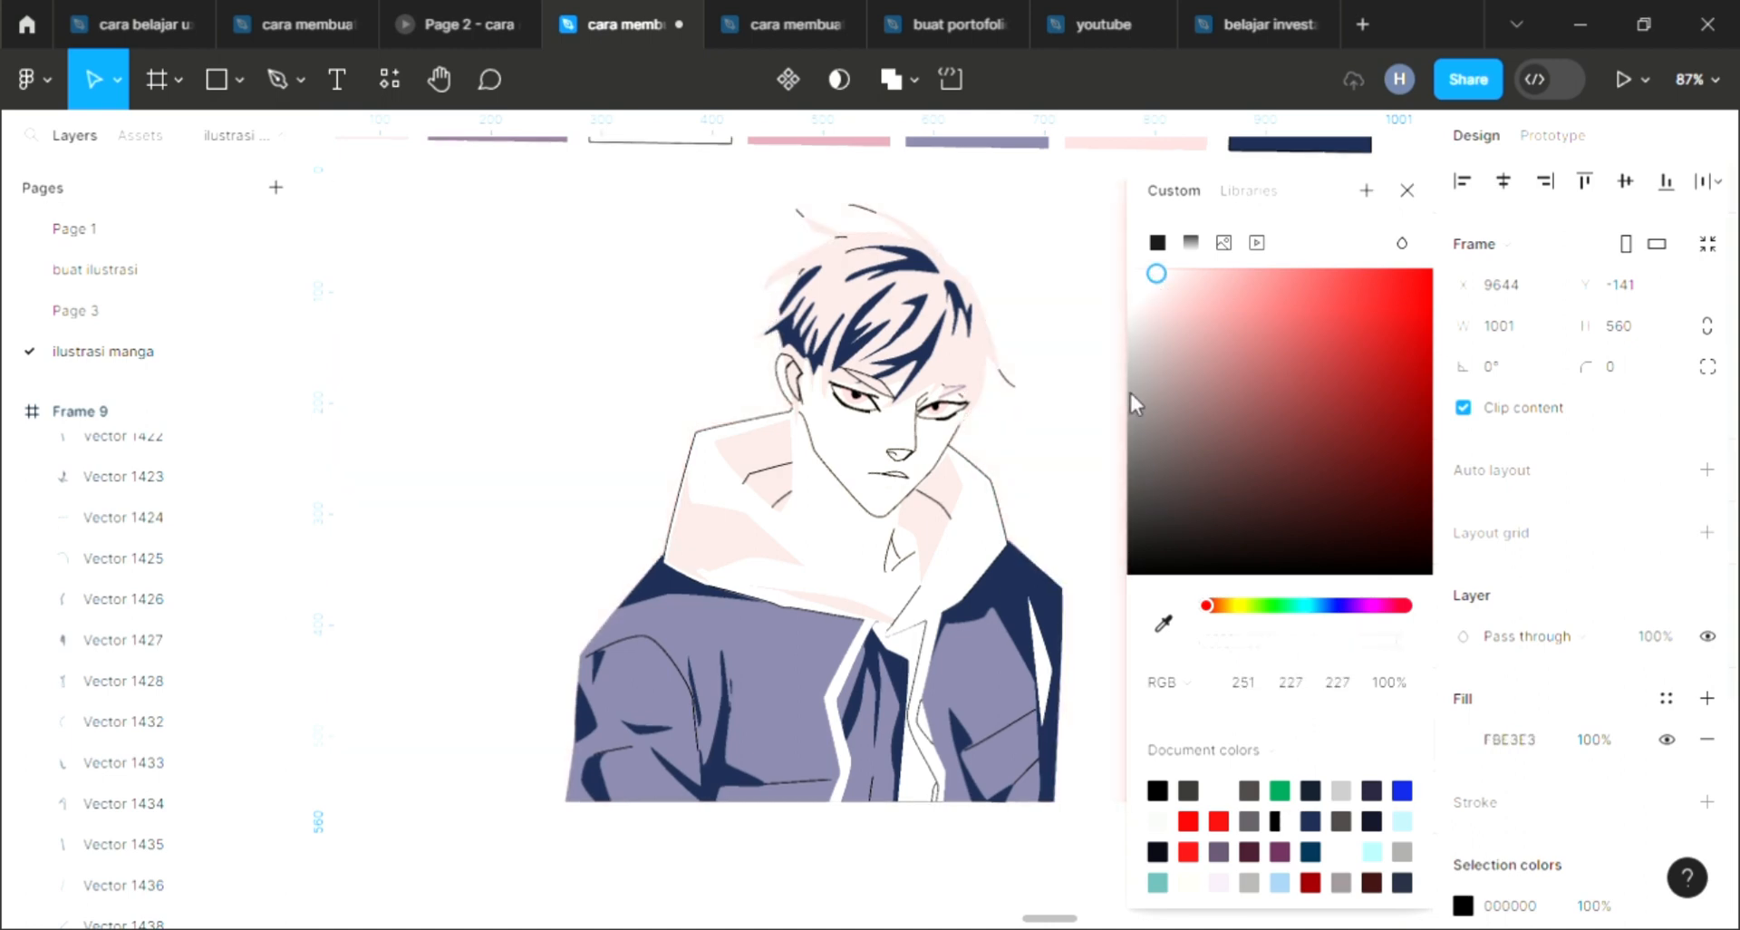
pyautogui.click(1237, 607)
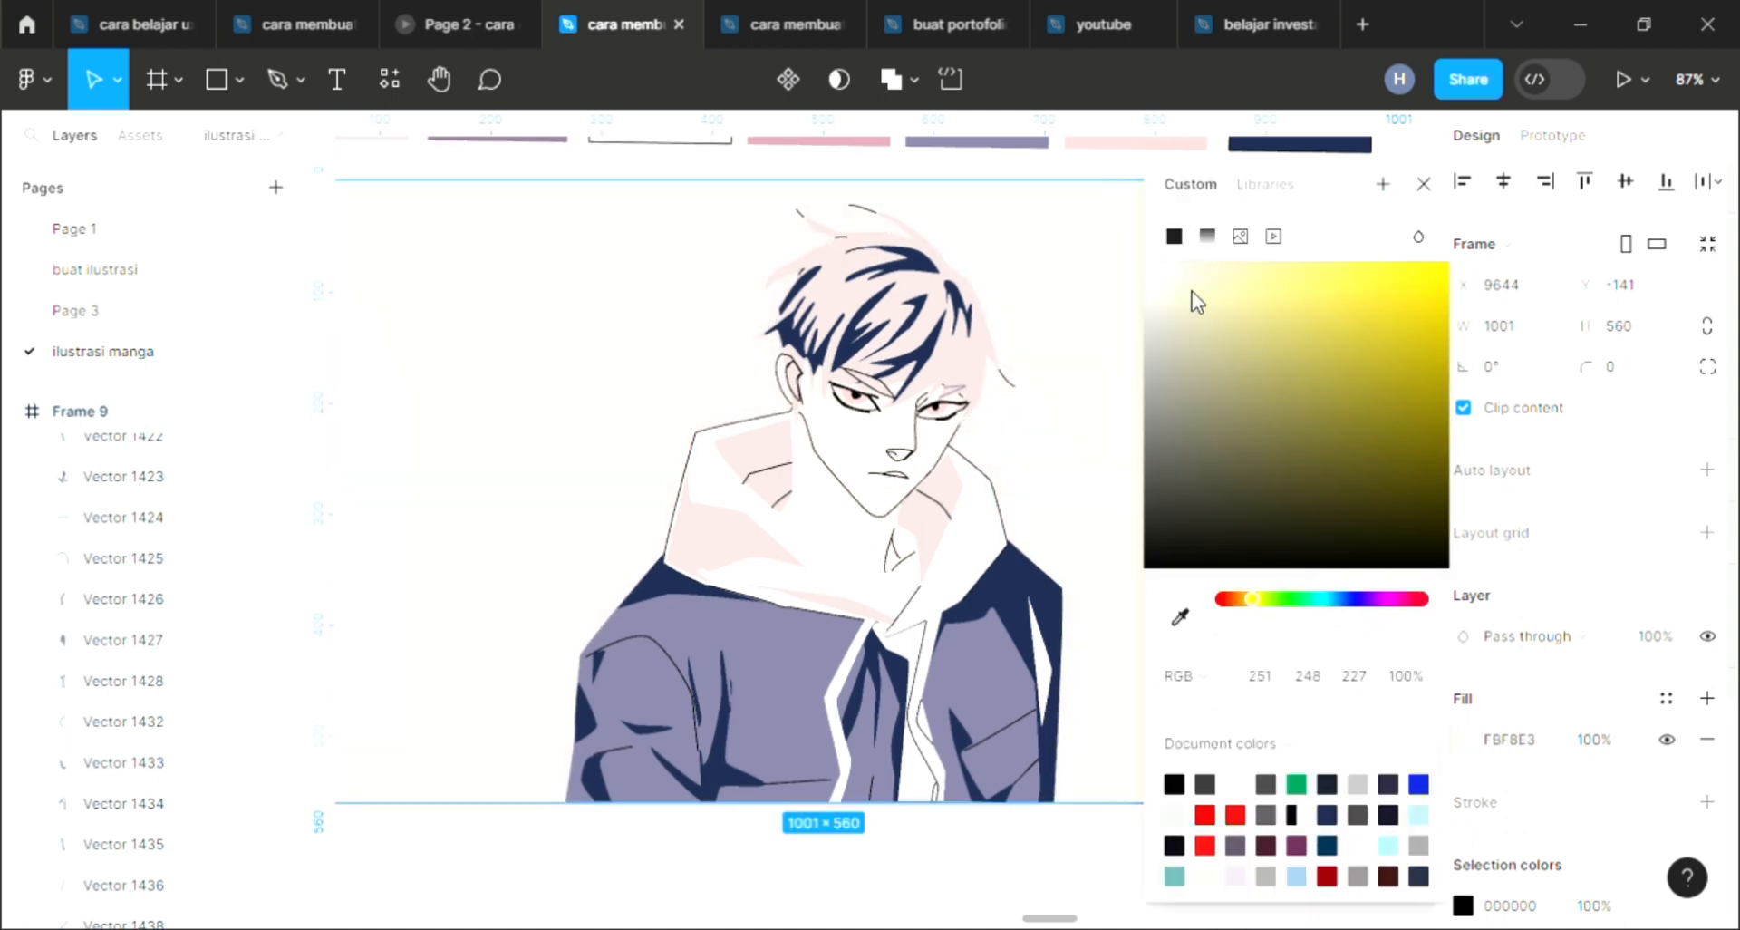
pyautogui.moveTo(1193, 302)
pyautogui.mouseDown()
pyautogui.moveTo(1318, 469)
pyautogui.moveTo(1203, 357)
pyautogui.moveTo(1202, 308)
pyautogui.mouseUp()
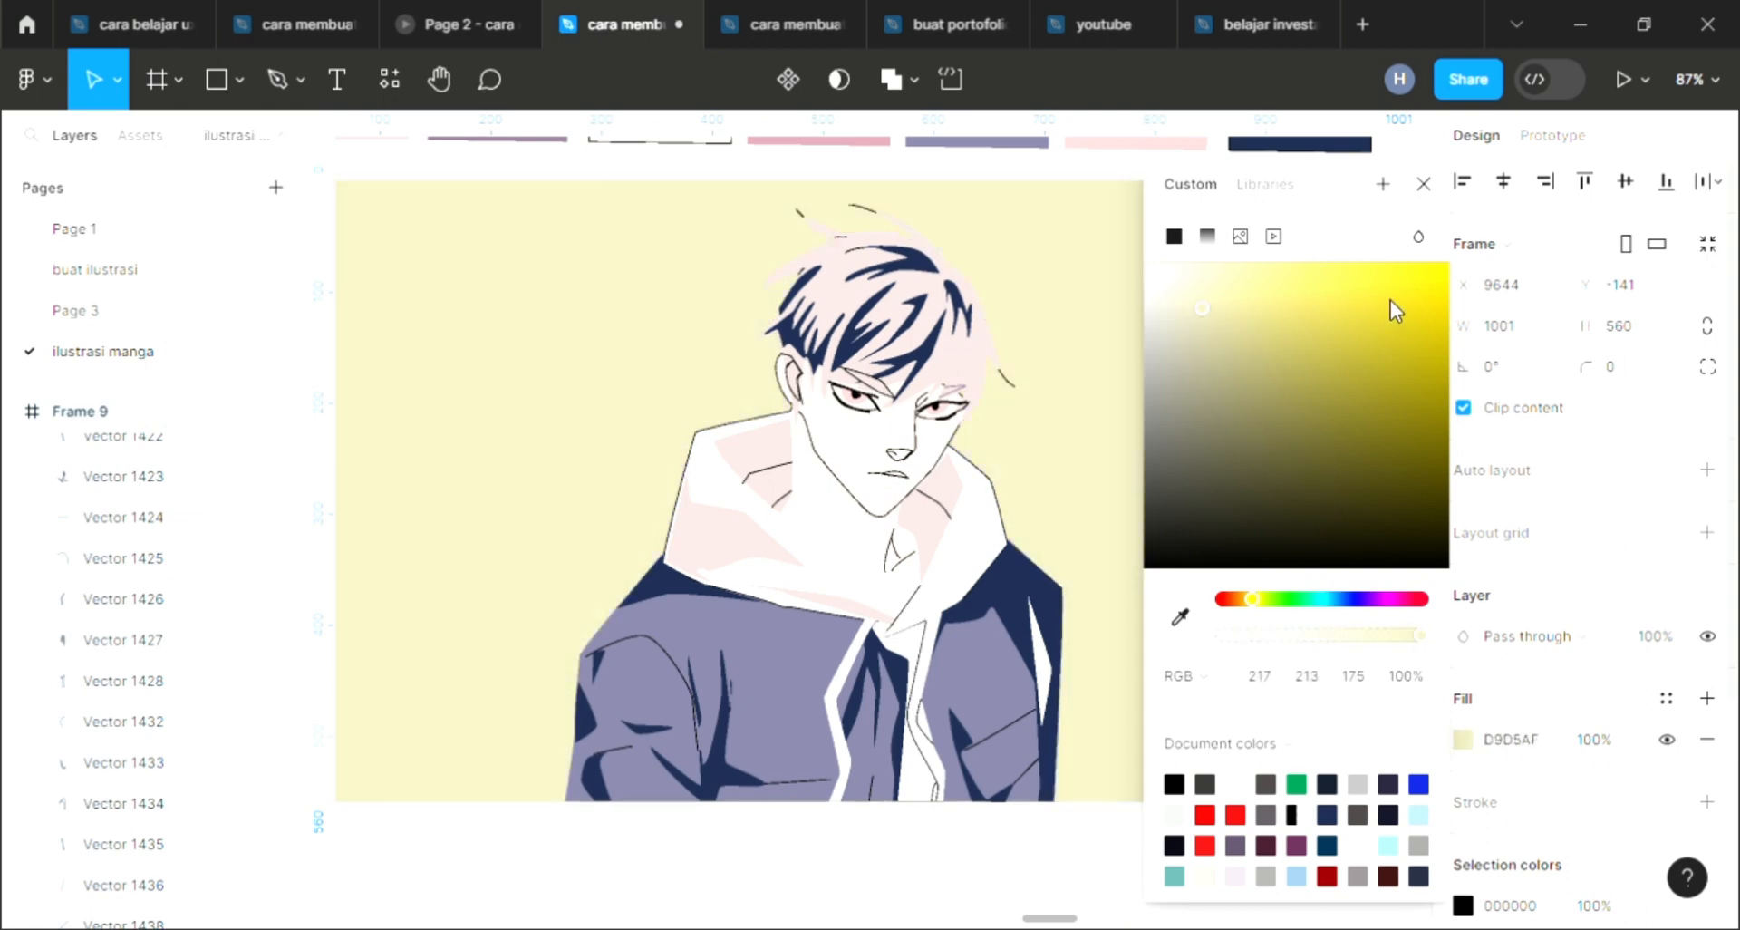
# Step: Try the grey-blue A4ABB6 and the purple A755CD as the frame's background fill
pyautogui.moveTo(1390, 301); pyautogui.dragTo(1174, 357)
pyautogui.click(1266, 598)
pyautogui.click(1299, 598)
pyautogui.click(1311, 599)
pyautogui.click(1341, 598)
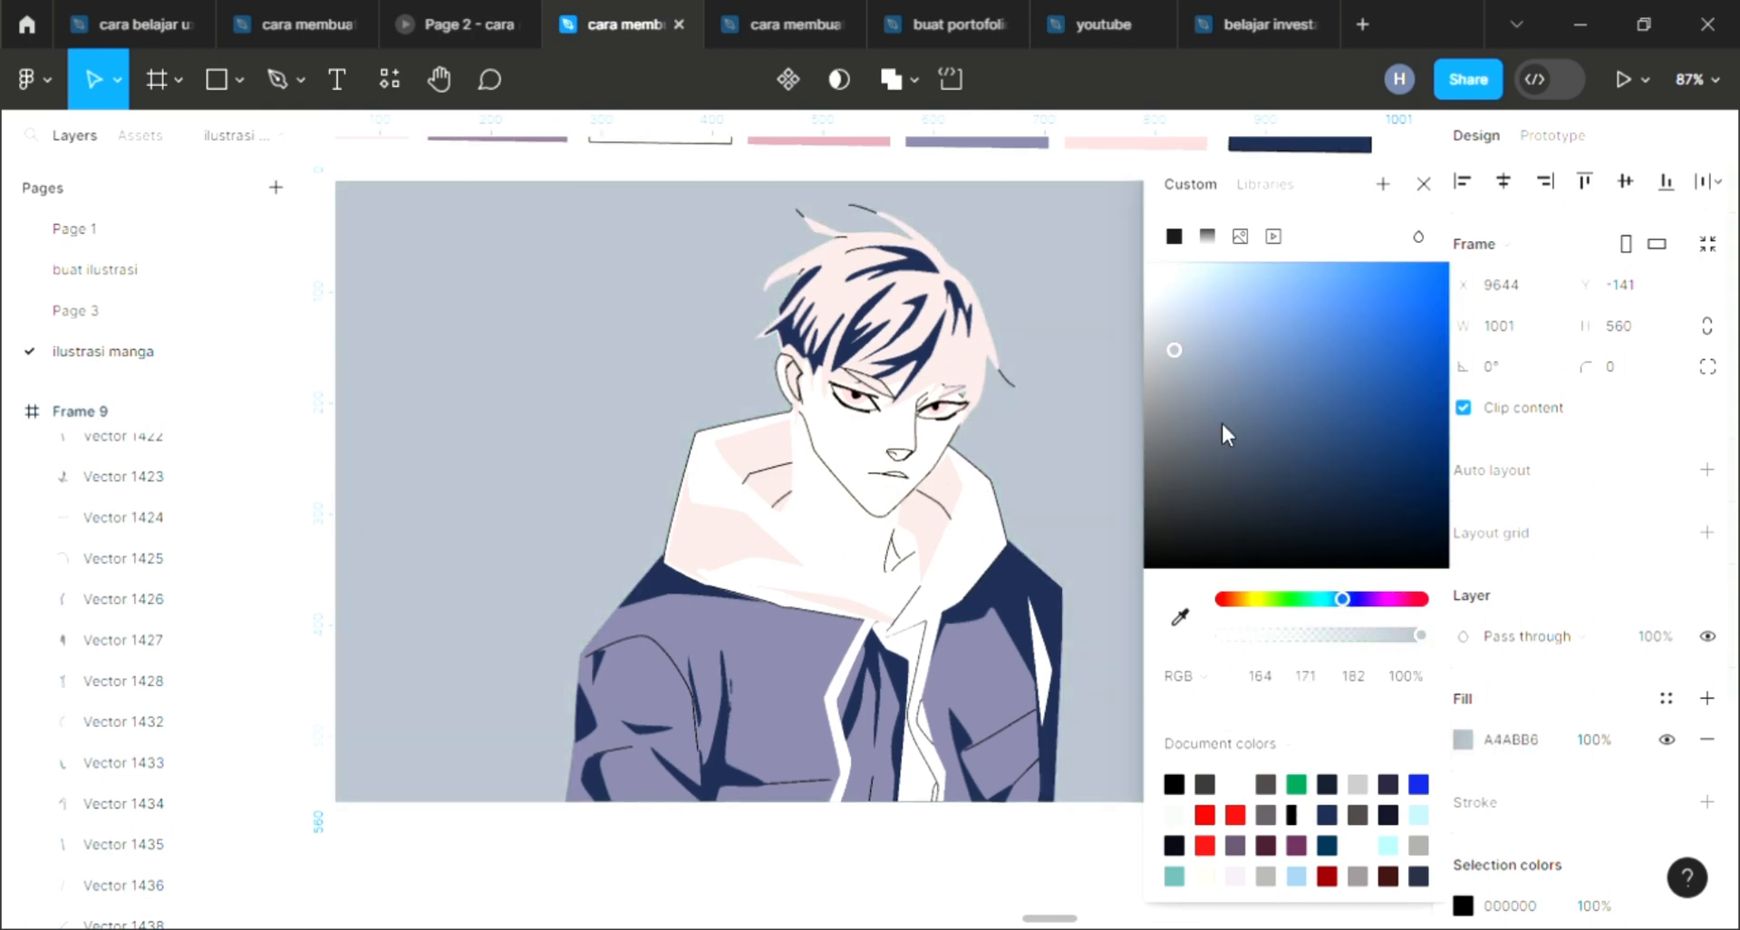
pyautogui.moveTo(1330, 440); pyautogui.dragTo(1323, 321)
pyautogui.click(1357, 599)
pyautogui.moveTo(1374, 594); pyautogui.dragTo(1379, 600)
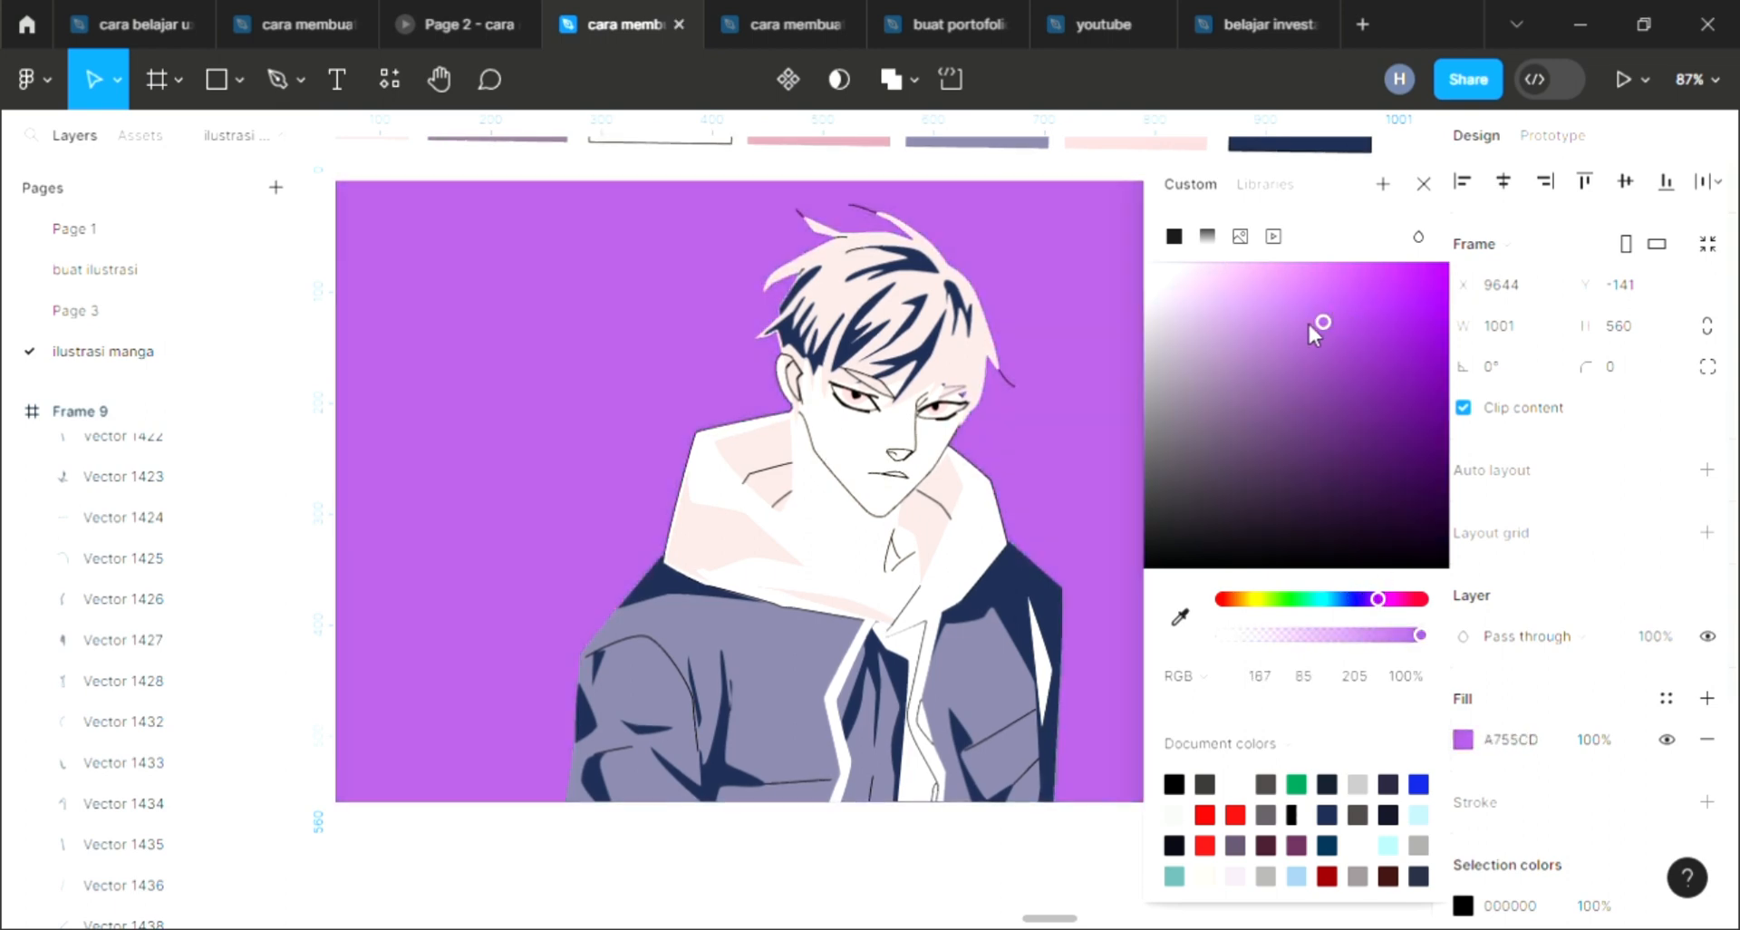
# Step: Set the frame's background fill to the deep pink AA4576
pyautogui.moveTo(1310, 325); pyautogui.dragTo(1349, 450)
pyautogui.moveTo(1376, 597); pyautogui.dragTo(1386, 599)
pyautogui.moveTo(1327, 448); pyautogui.dragTo(1290, 420)
pyautogui.moveTo(1388, 599); pyautogui.dragTo(1406, 600)
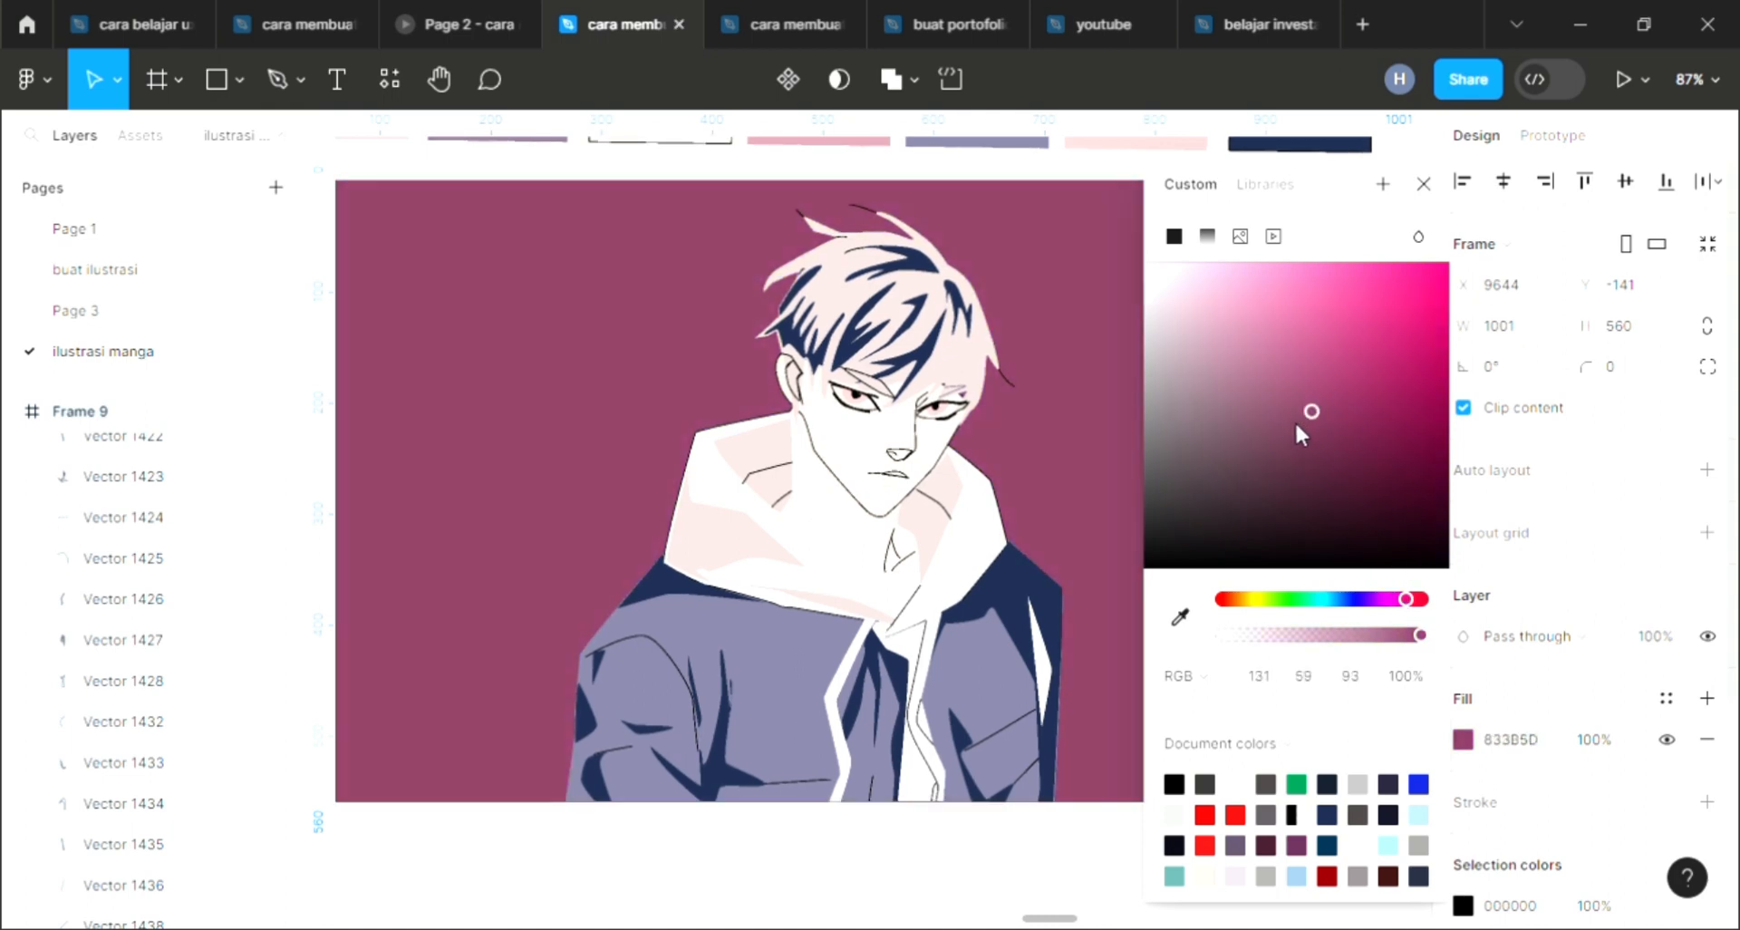
pyautogui.moveTo(1296, 433); pyautogui.dragTo(1324, 366)
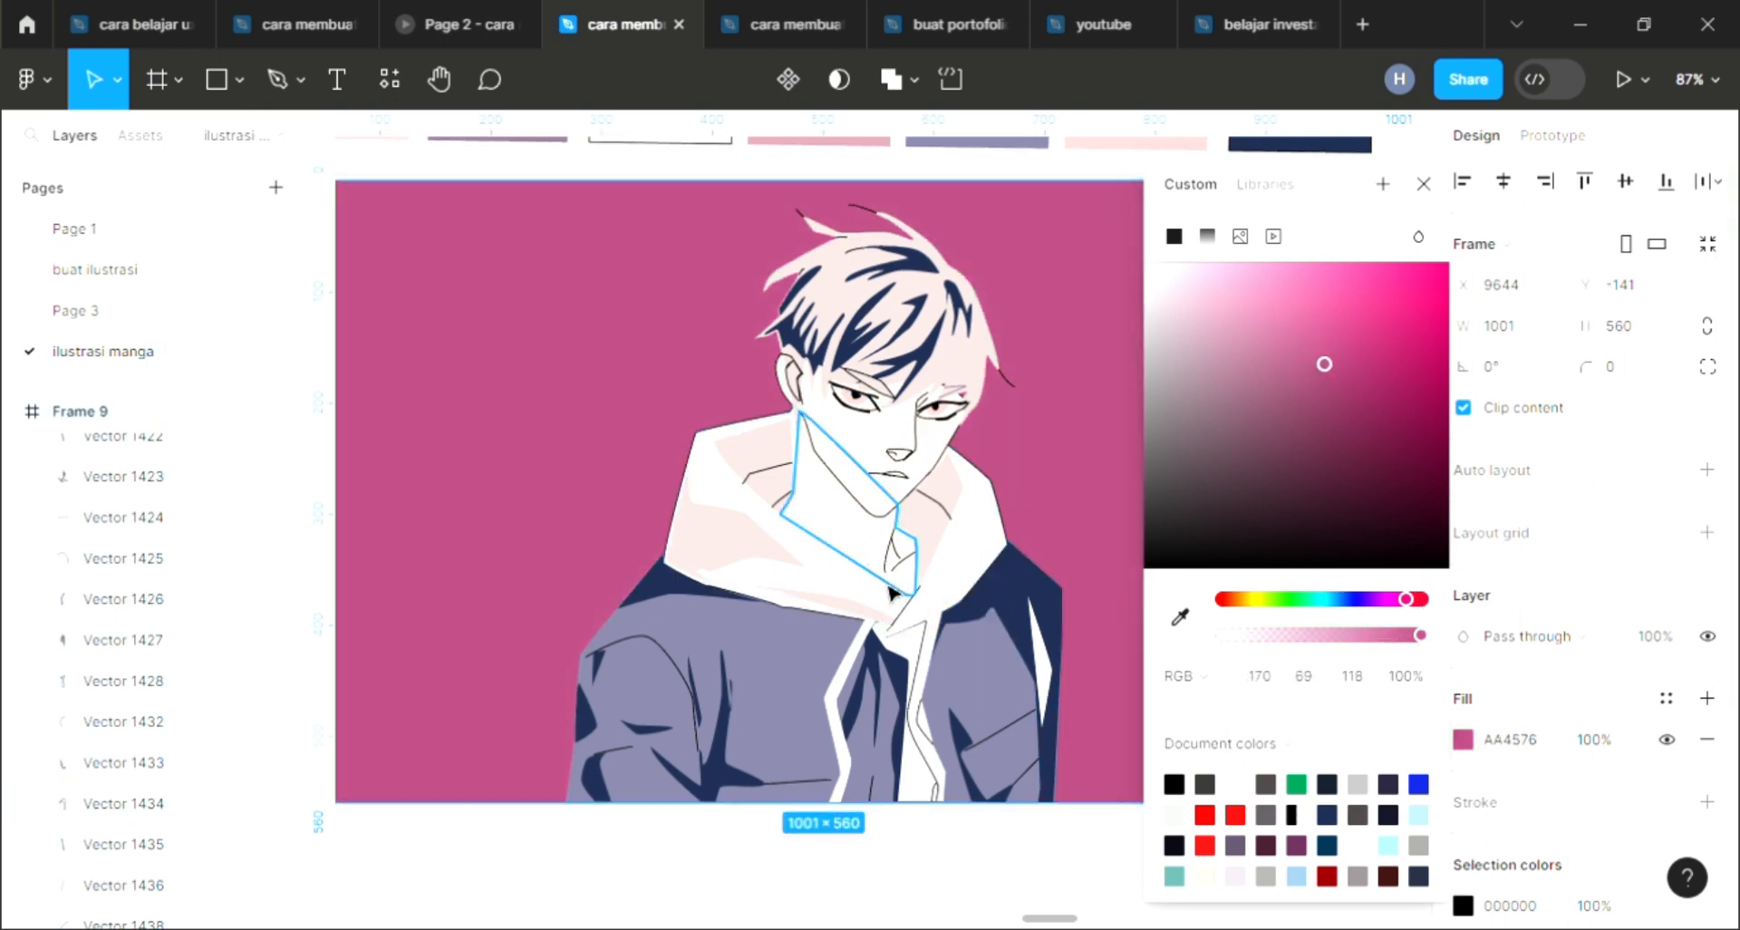
# Step: Add the text "subcribe my canel" over the black pupil of the left-hand eye in the drawing
pyautogui.scroll(-2, 892, 594)
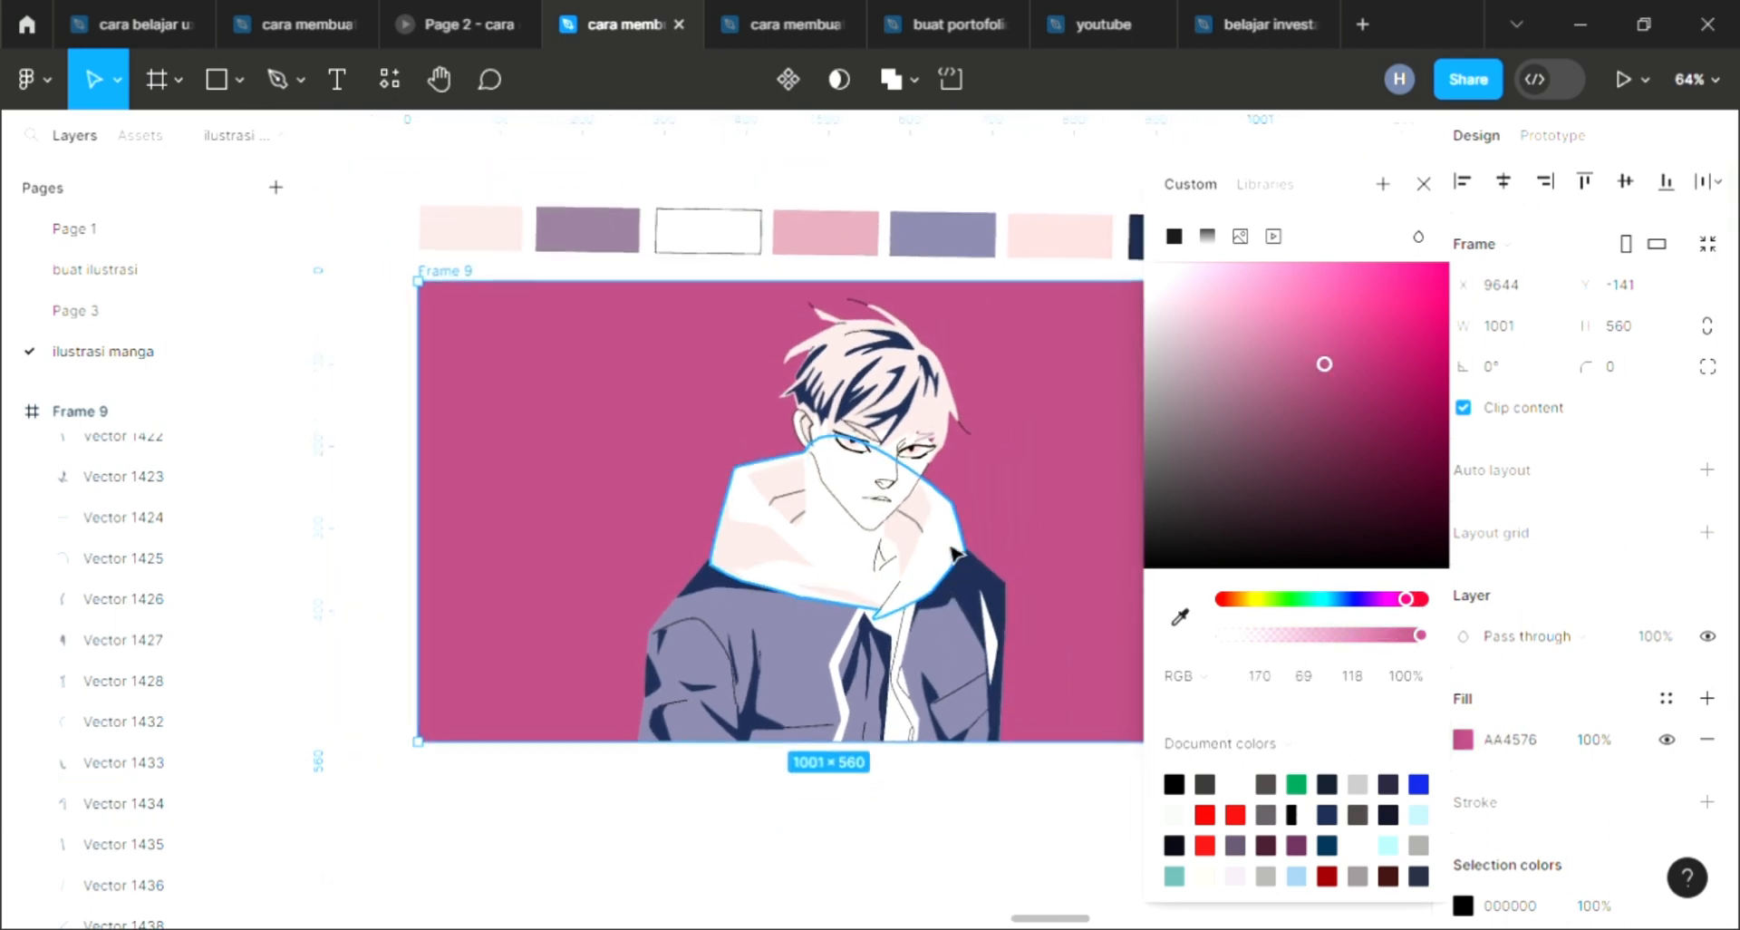
pyautogui.scroll(2, 1076, 515)
pyautogui.scroll(3, 1079, 519)
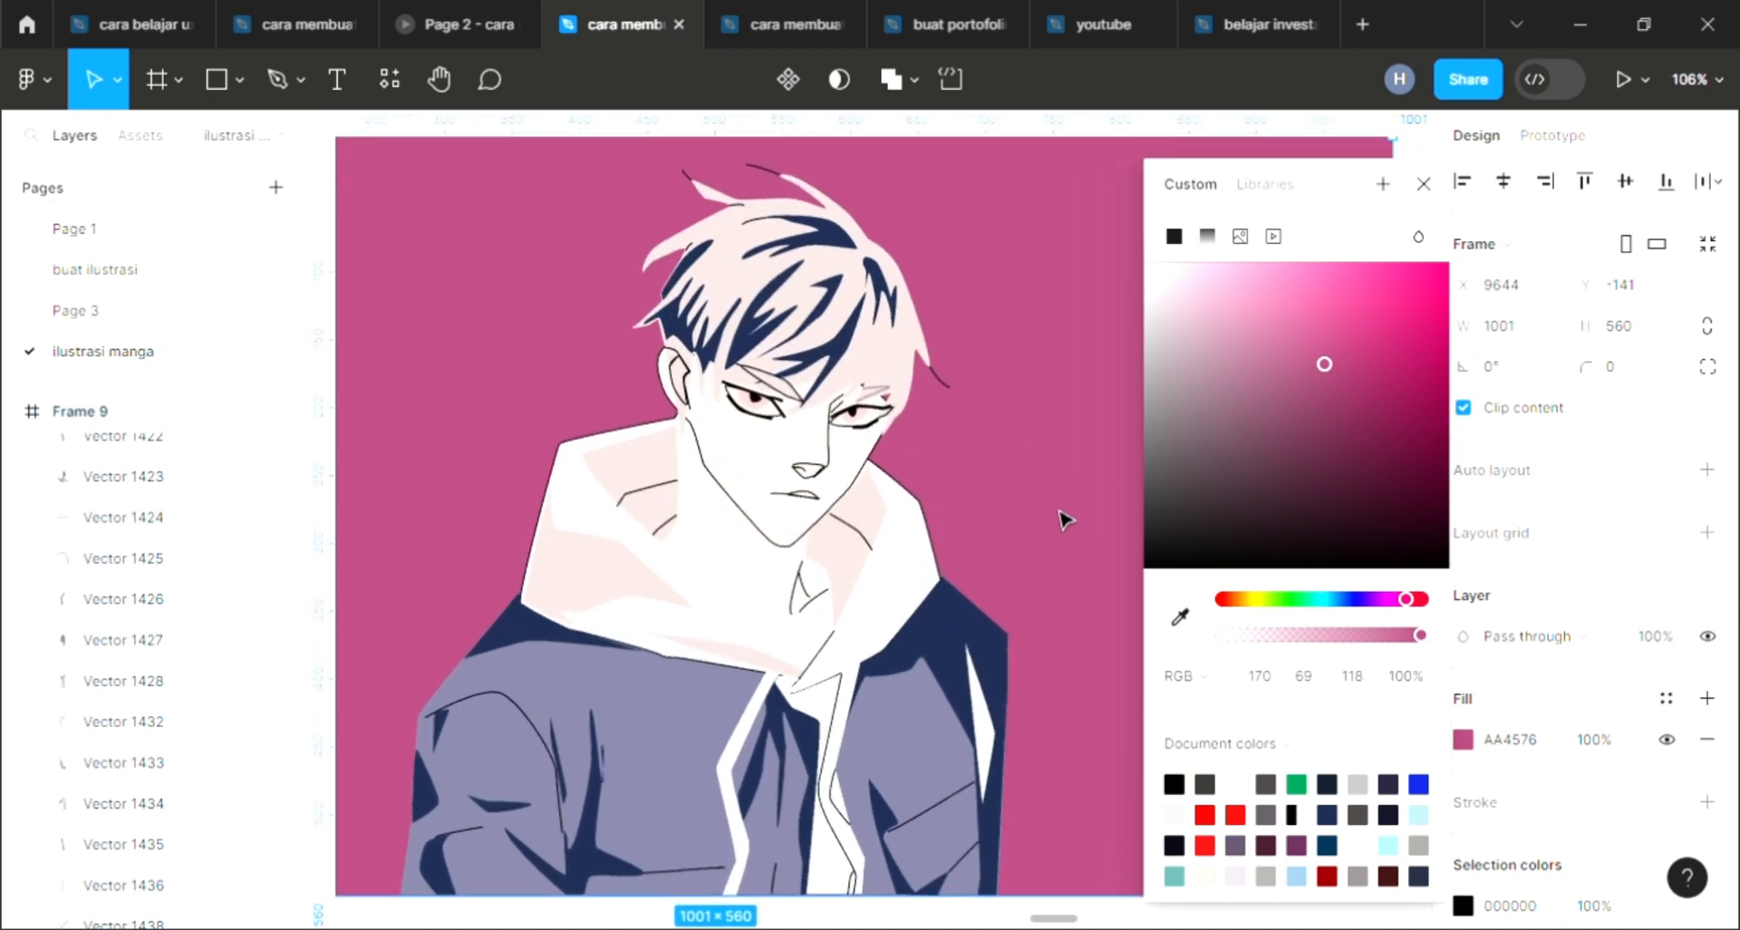
pyautogui.scroll(3, 924, 391)
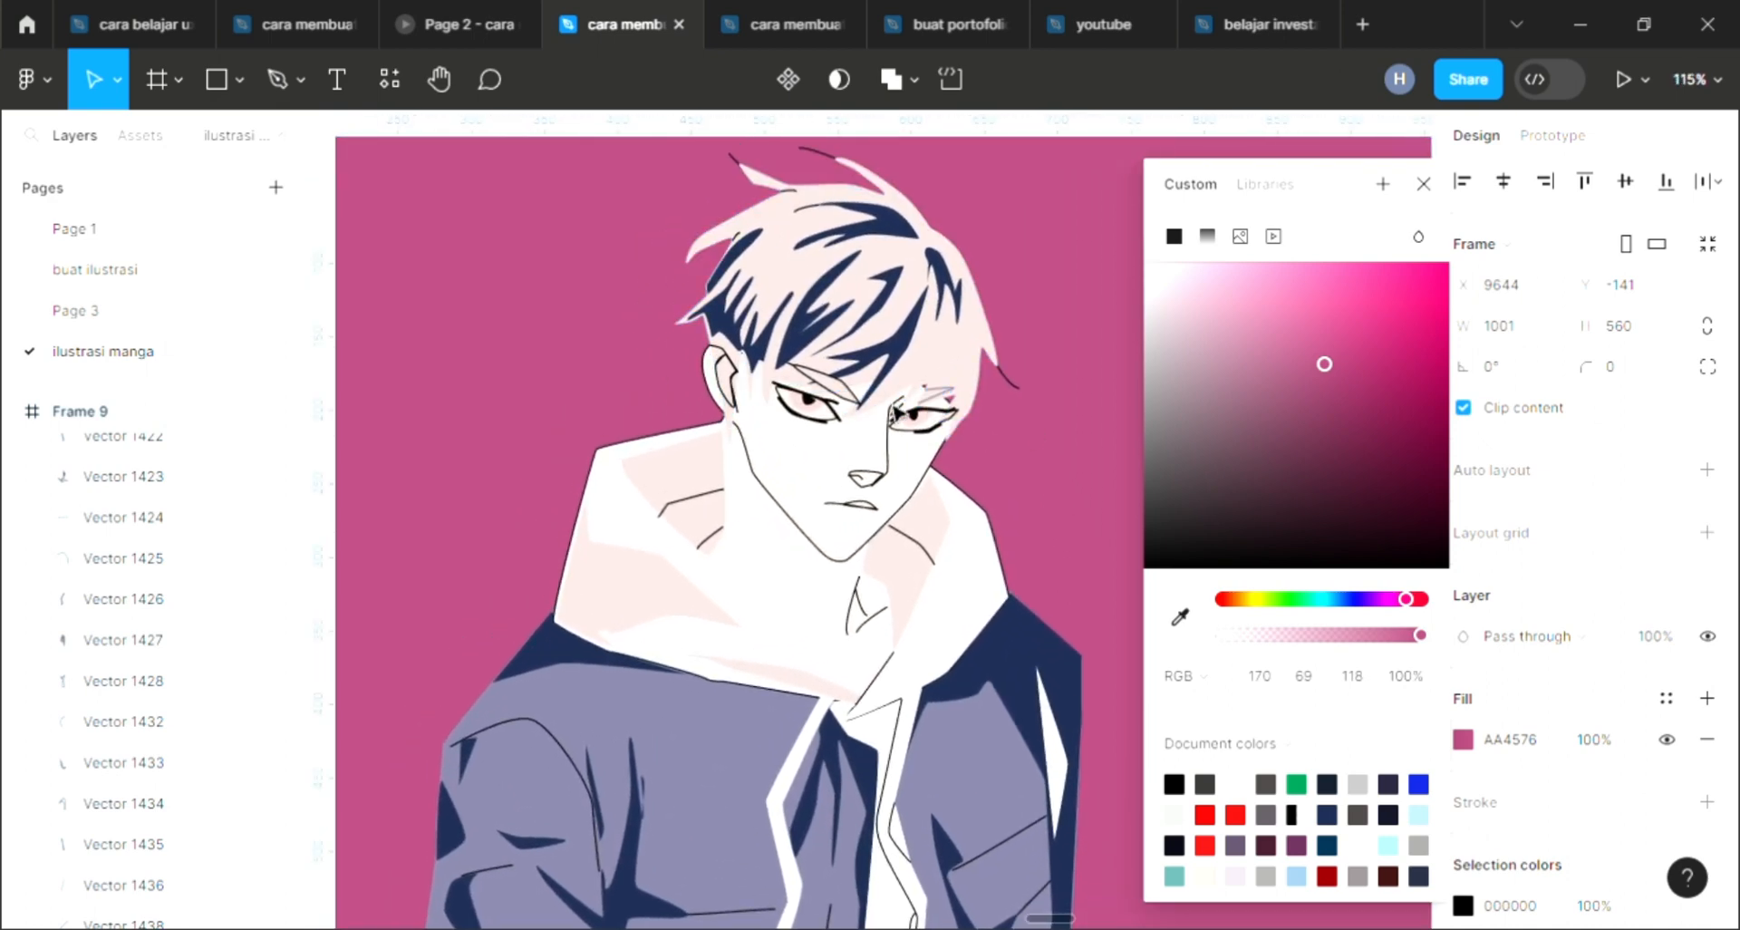
pyautogui.scroll(3, 925, 391)
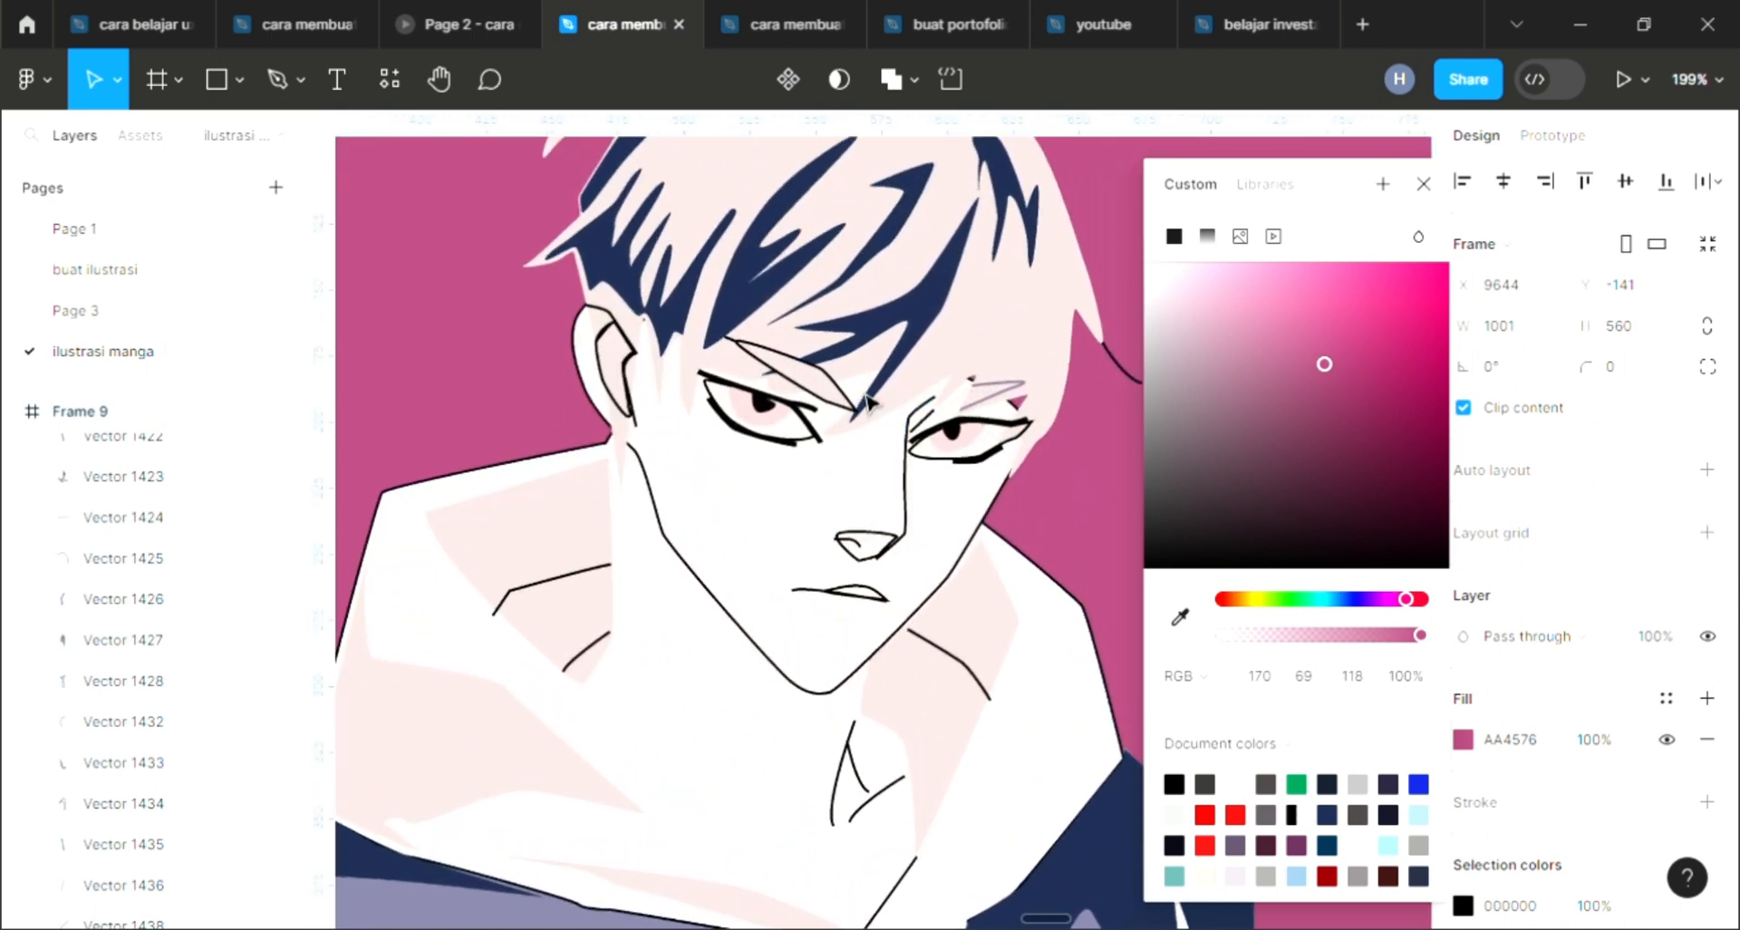
pyautogui.scroll(3, 867, 394)
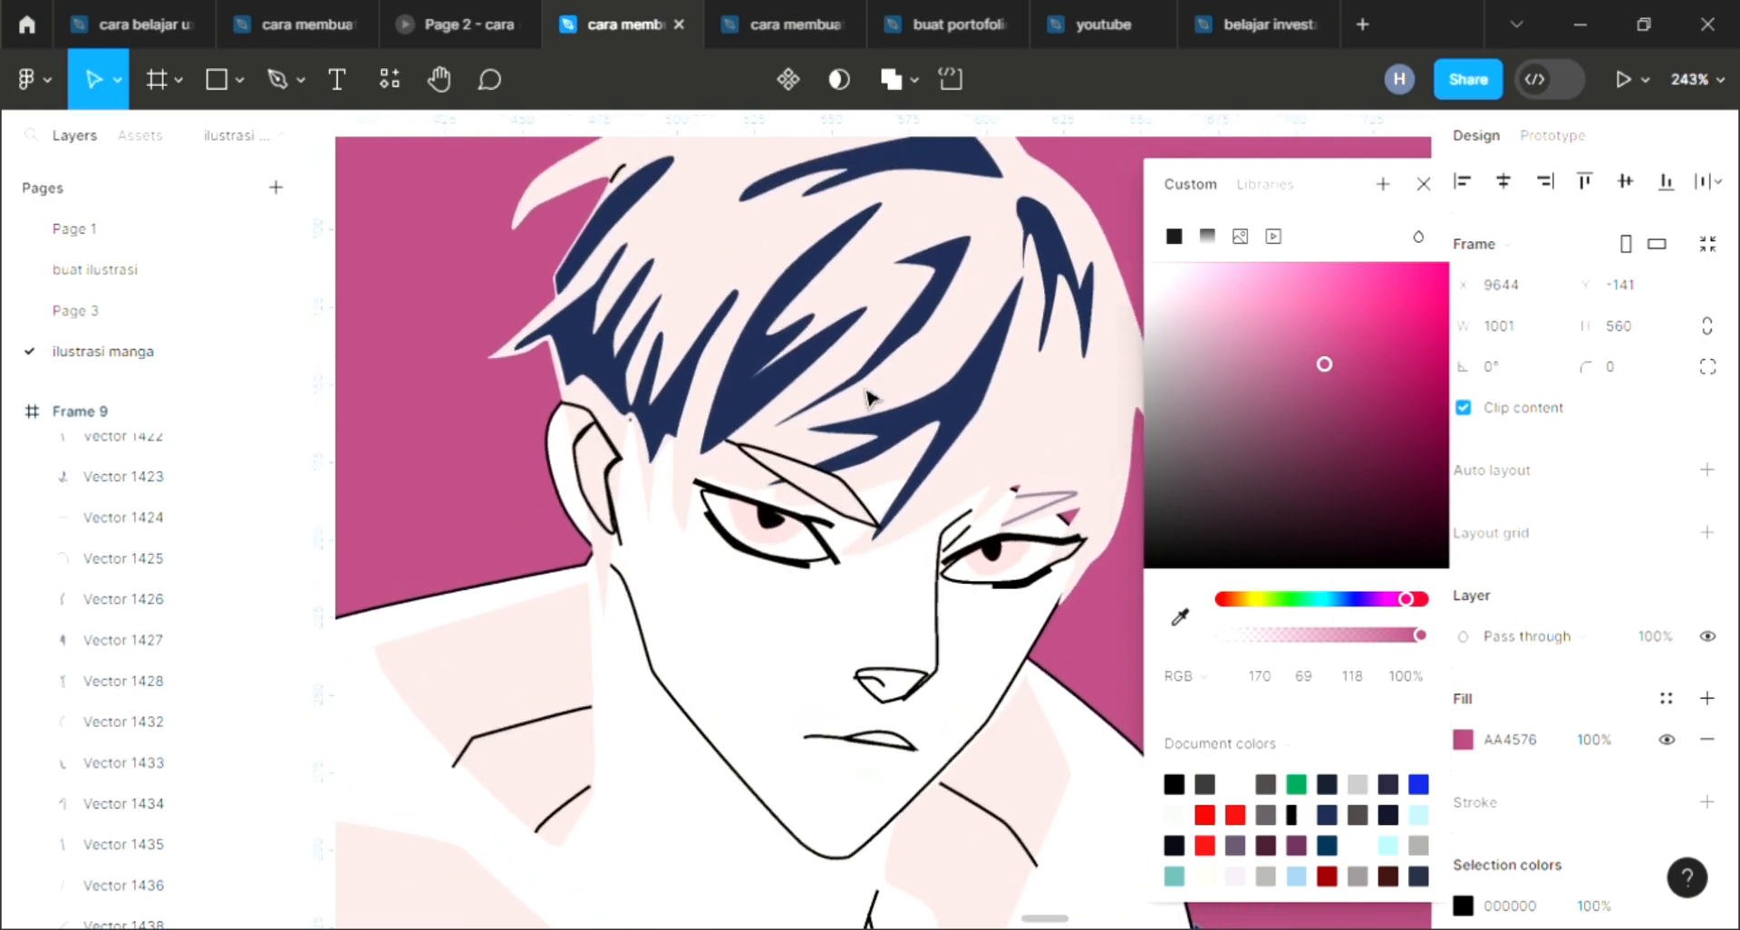
pyautogui.scroll(4, 867, 394)
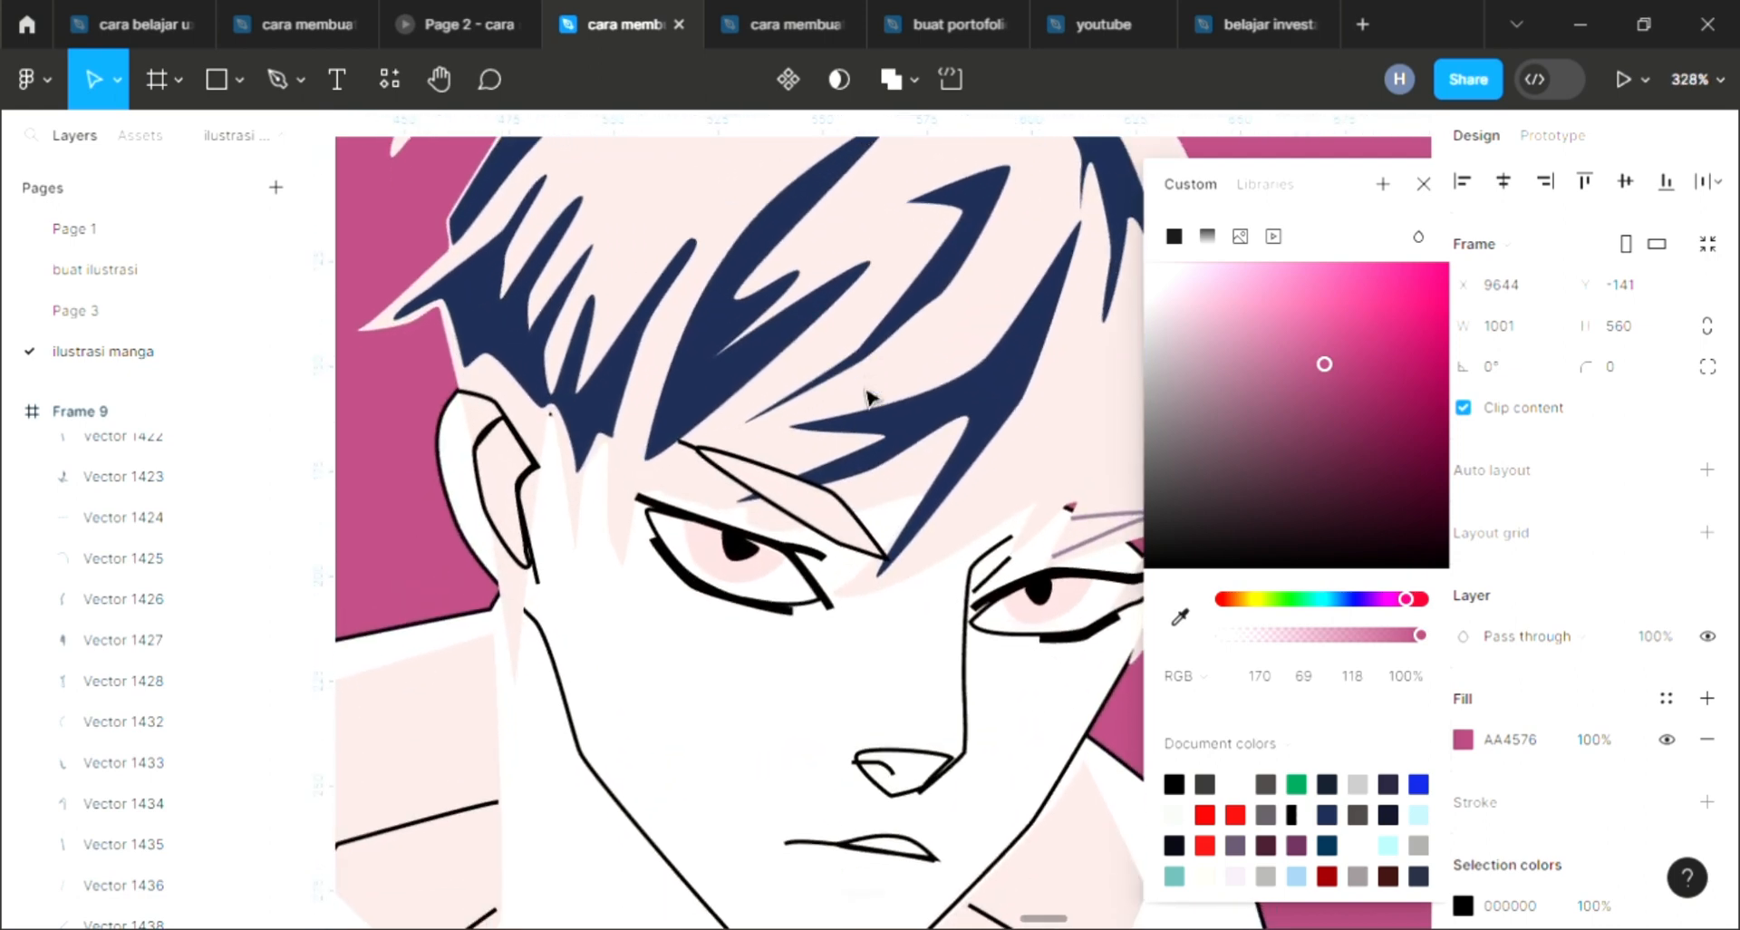
pyautogui.scroll(10, 768, 424)
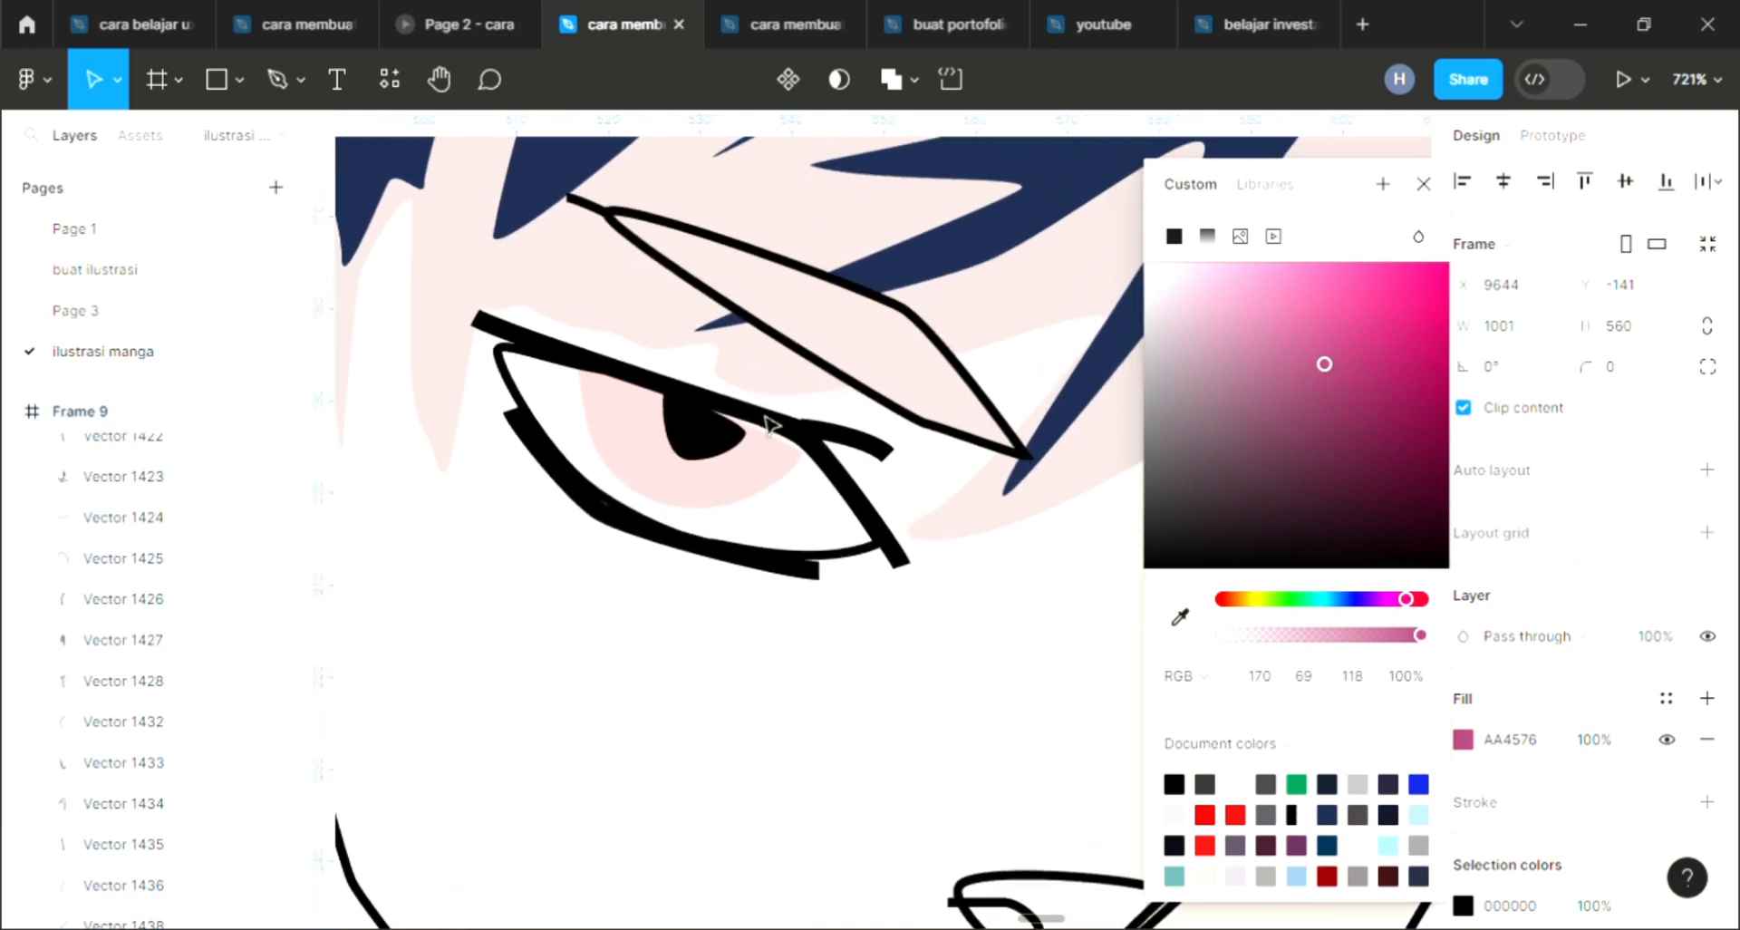
pyautogui.scroll(5, 768, 424)
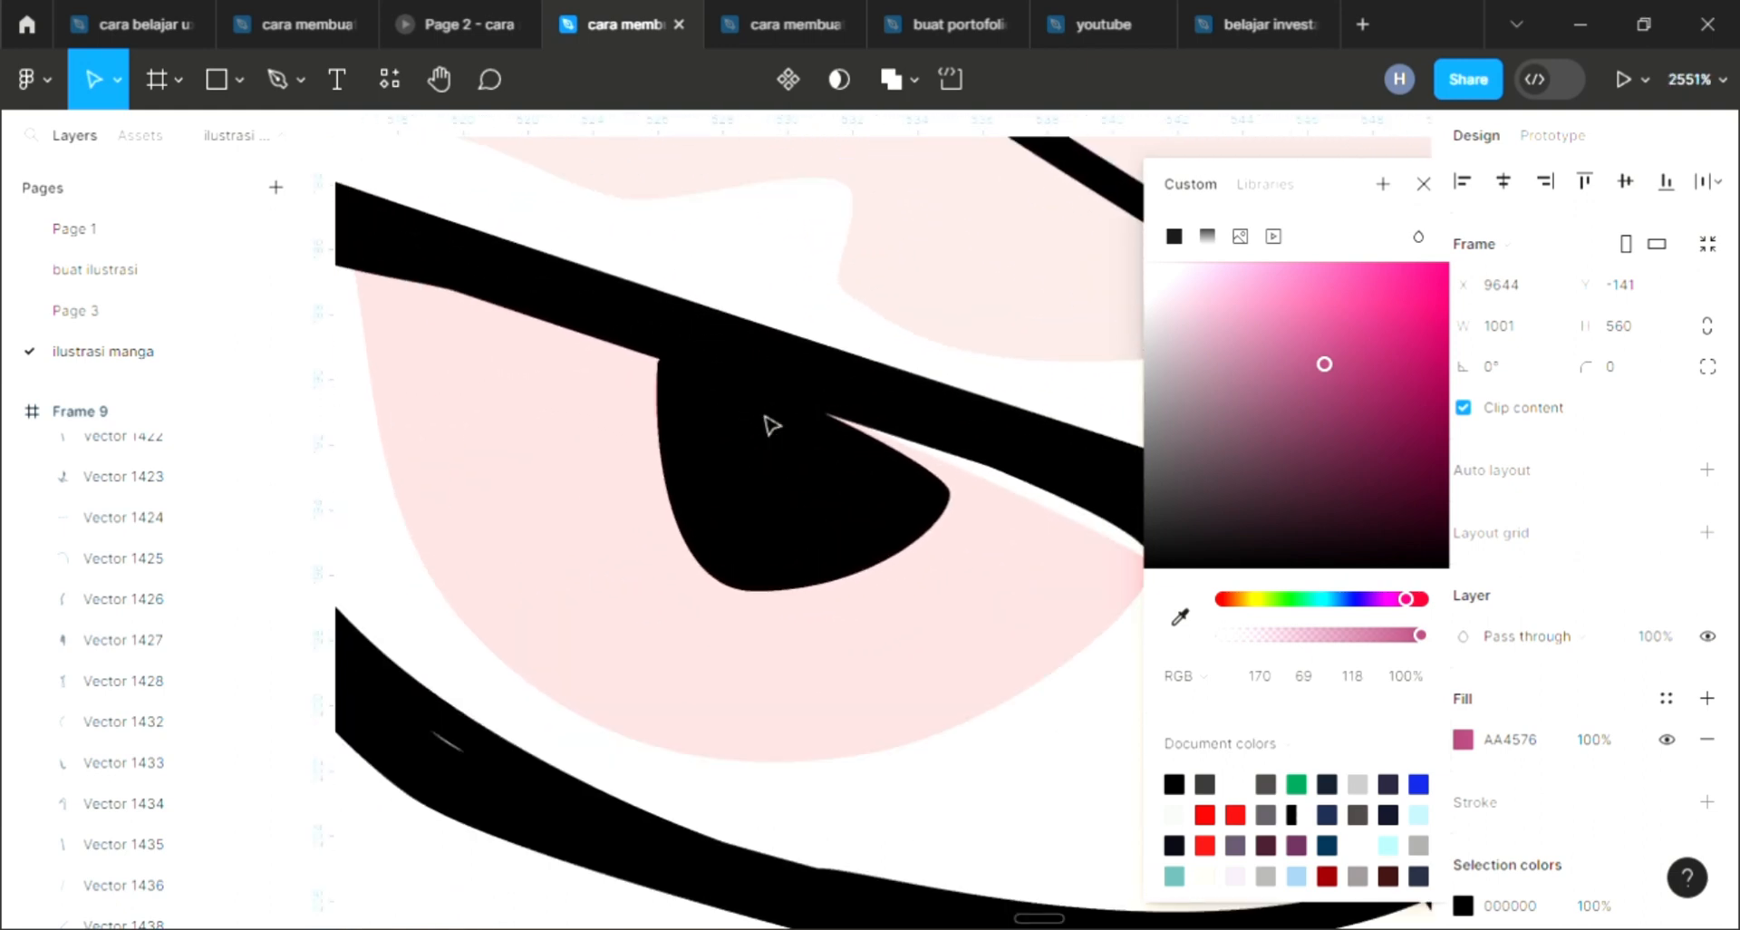
pyautogui.click(337, 83)
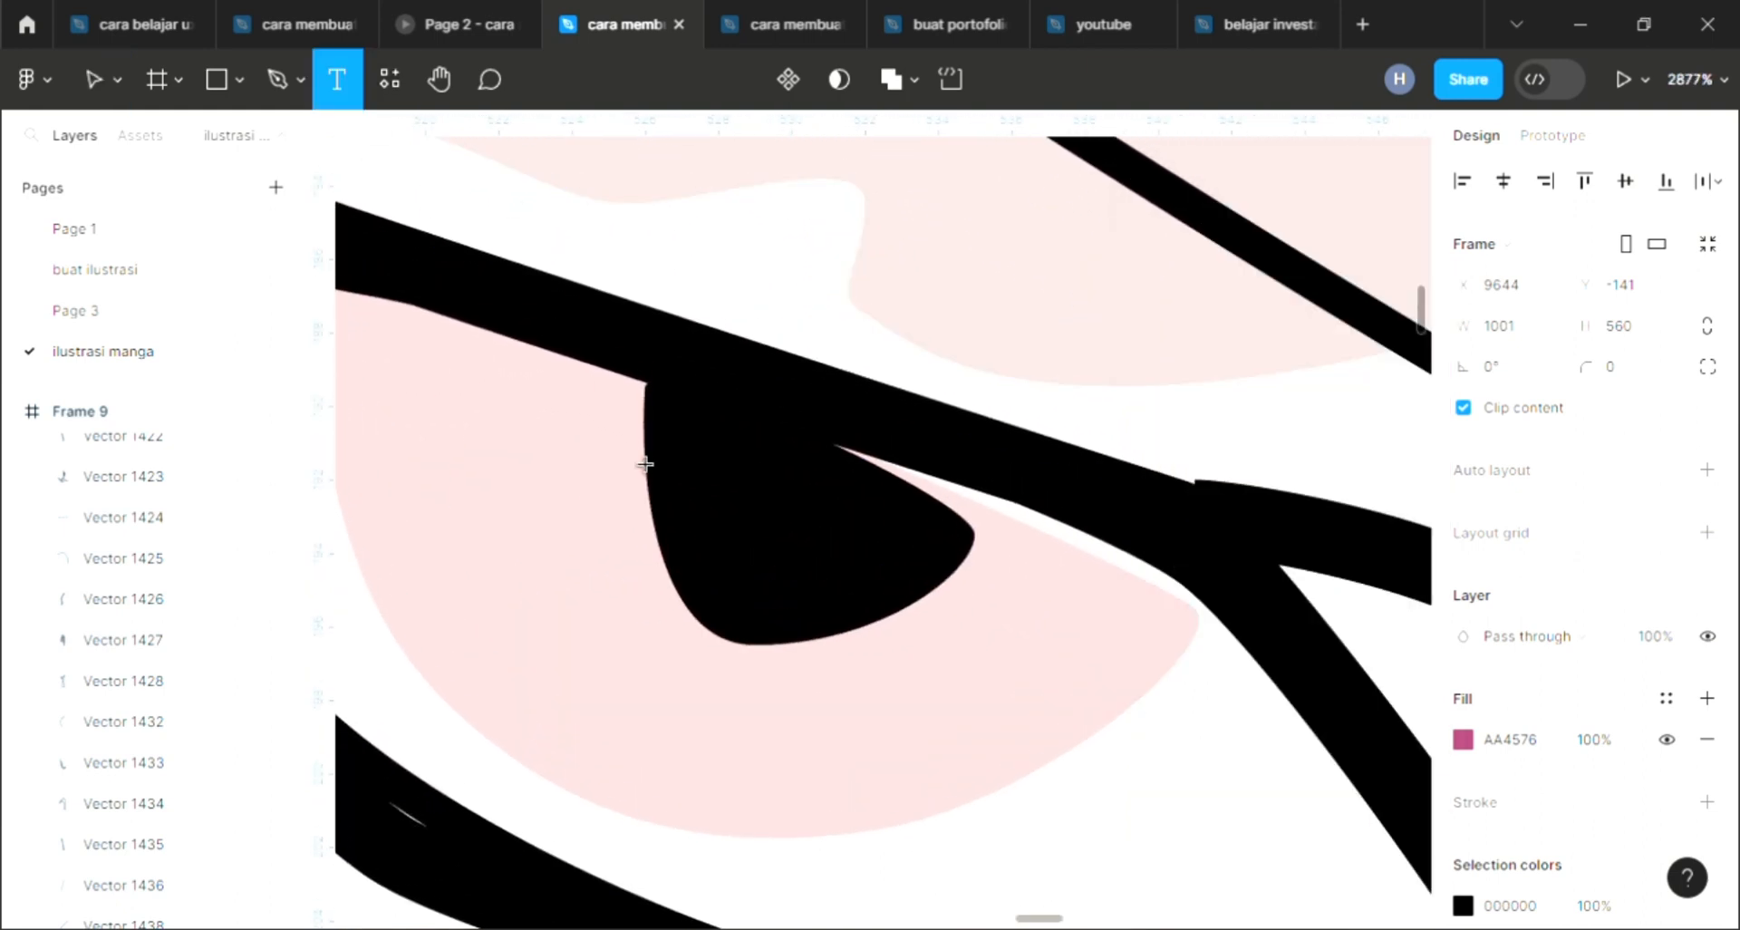
pyautogui.click(735, 523)
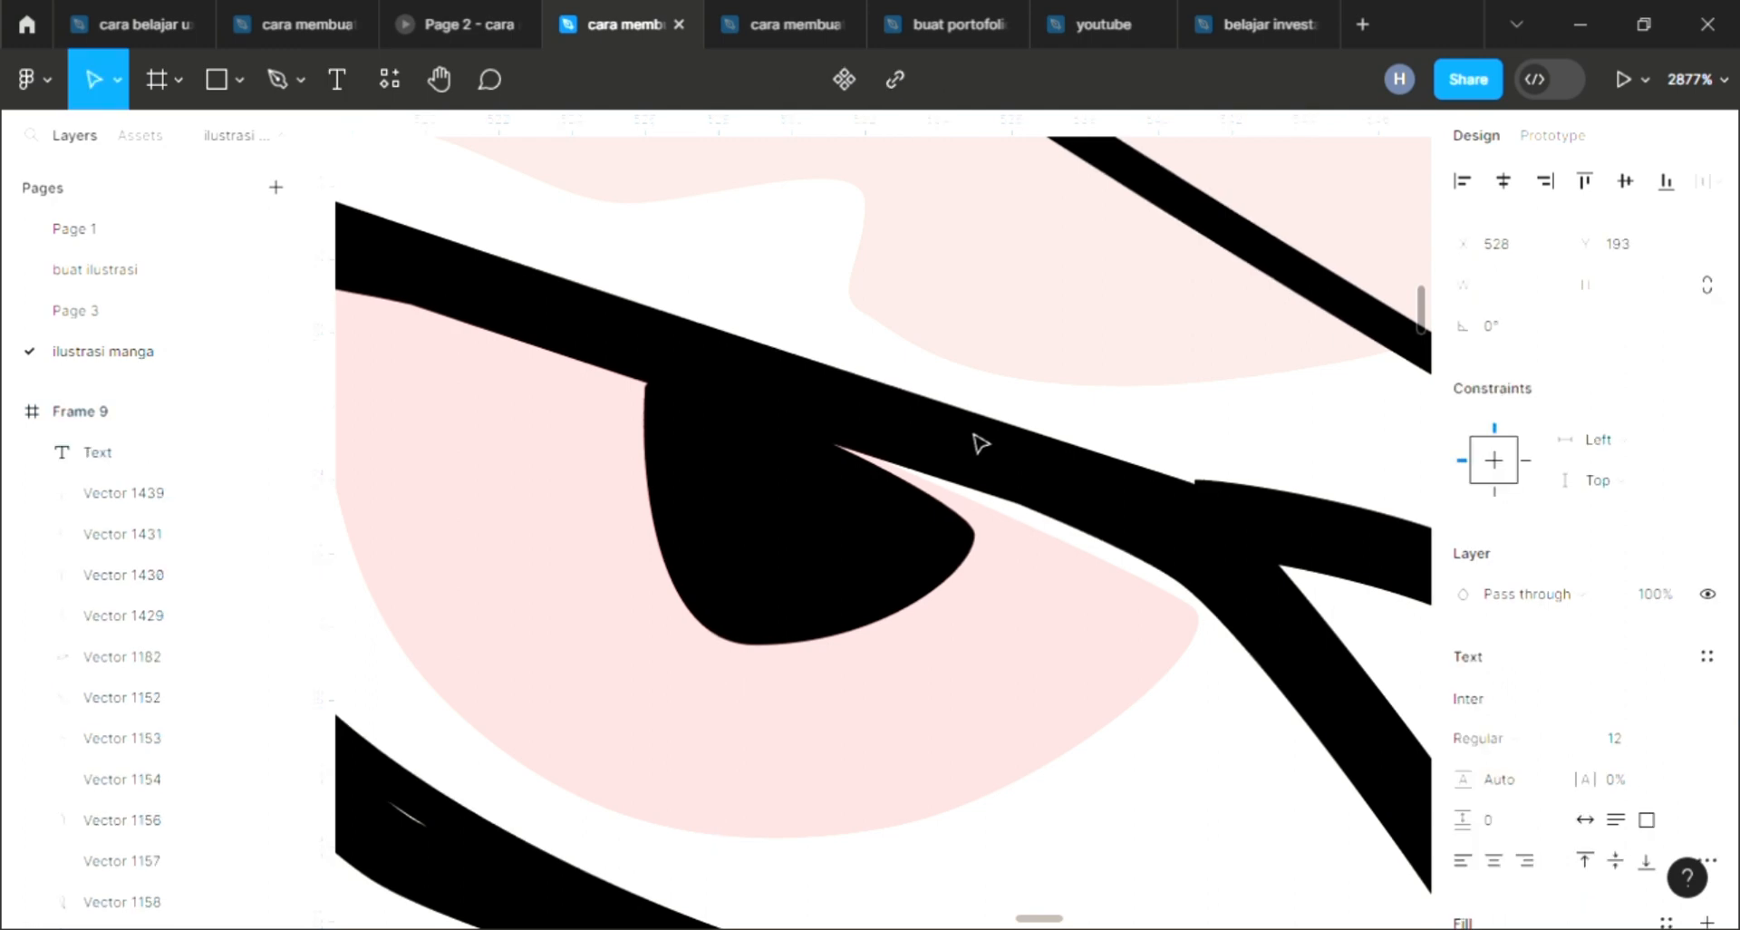
pyautogui.write('f')
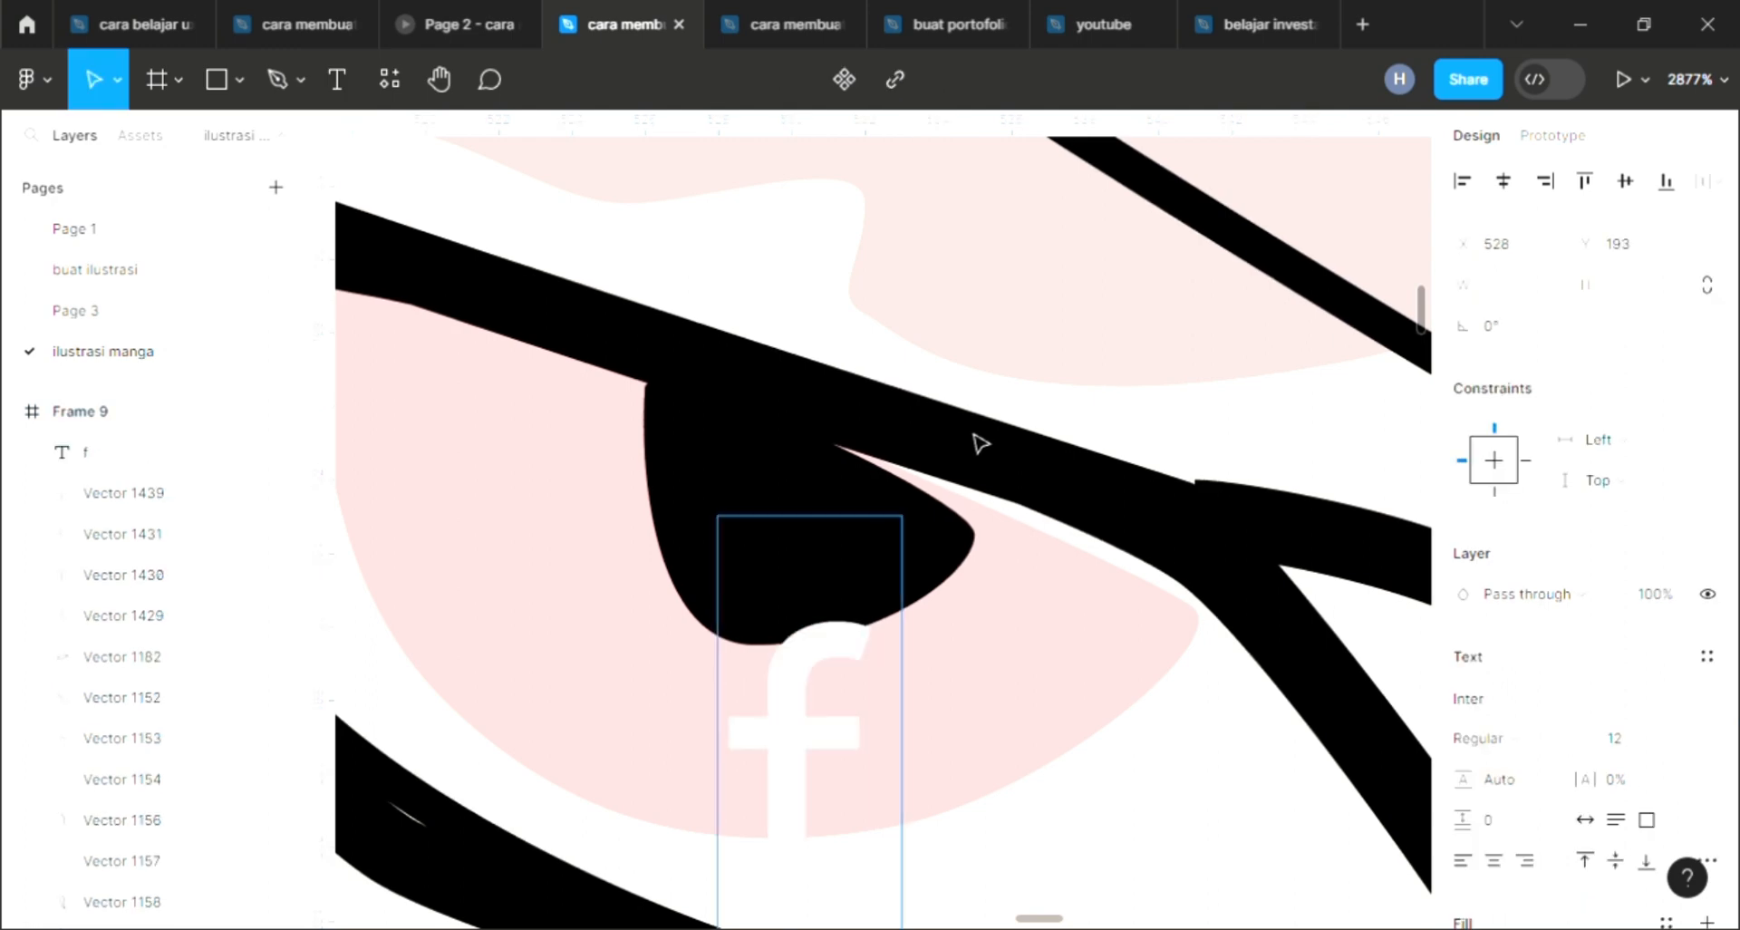
pyautogui.press('BackSpace')
pyautogui.write('sub')
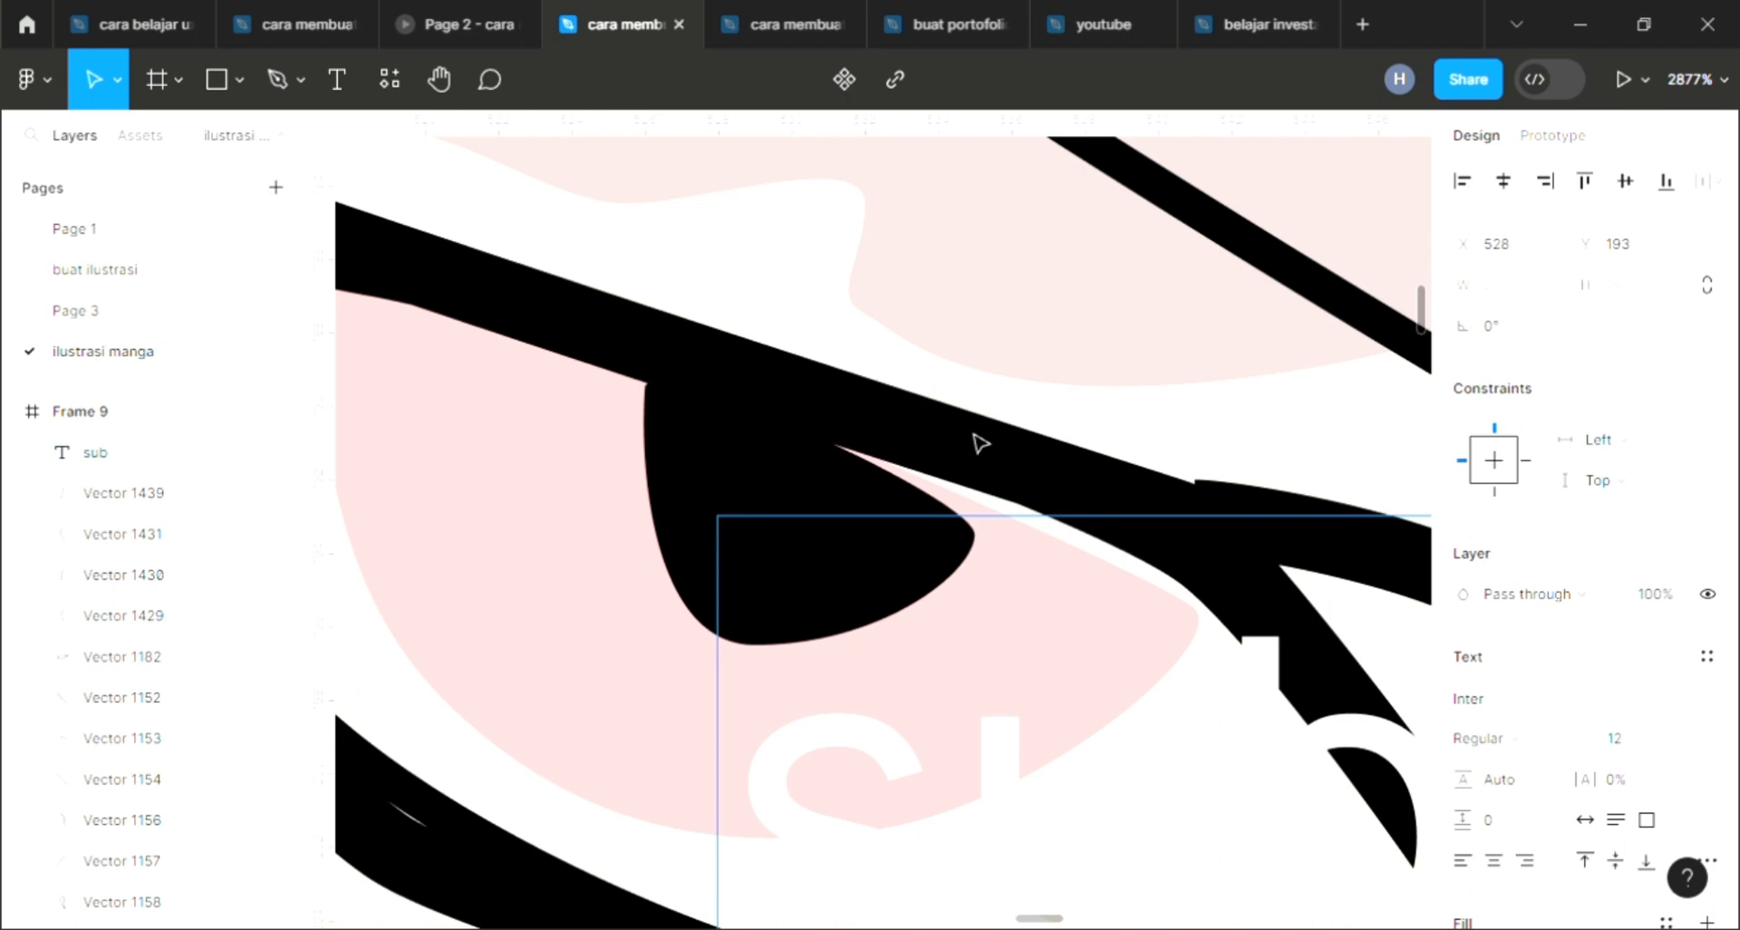
pyautogui.write('cribe my canel he')
pyautogui.press('Escape')
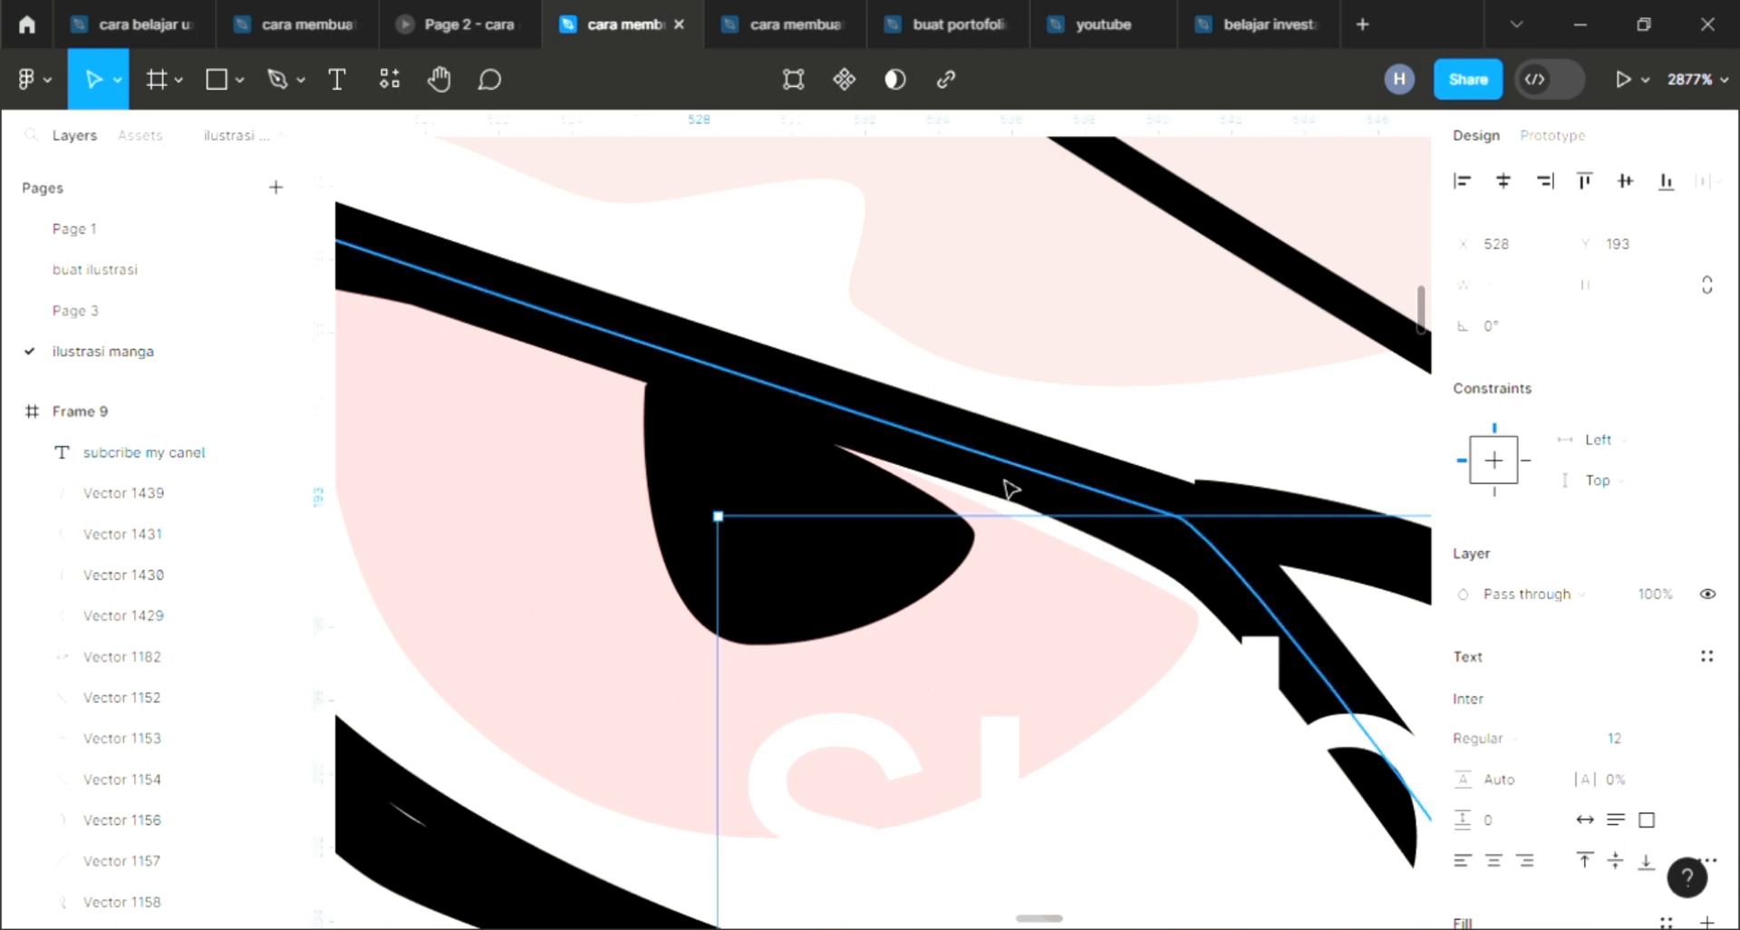
# Step: Set the new text's font size to 10 and move it across the pupil to X 518, Y 188
pyautogui.click(1691, 739)
pyautogui.click(1672, 433)
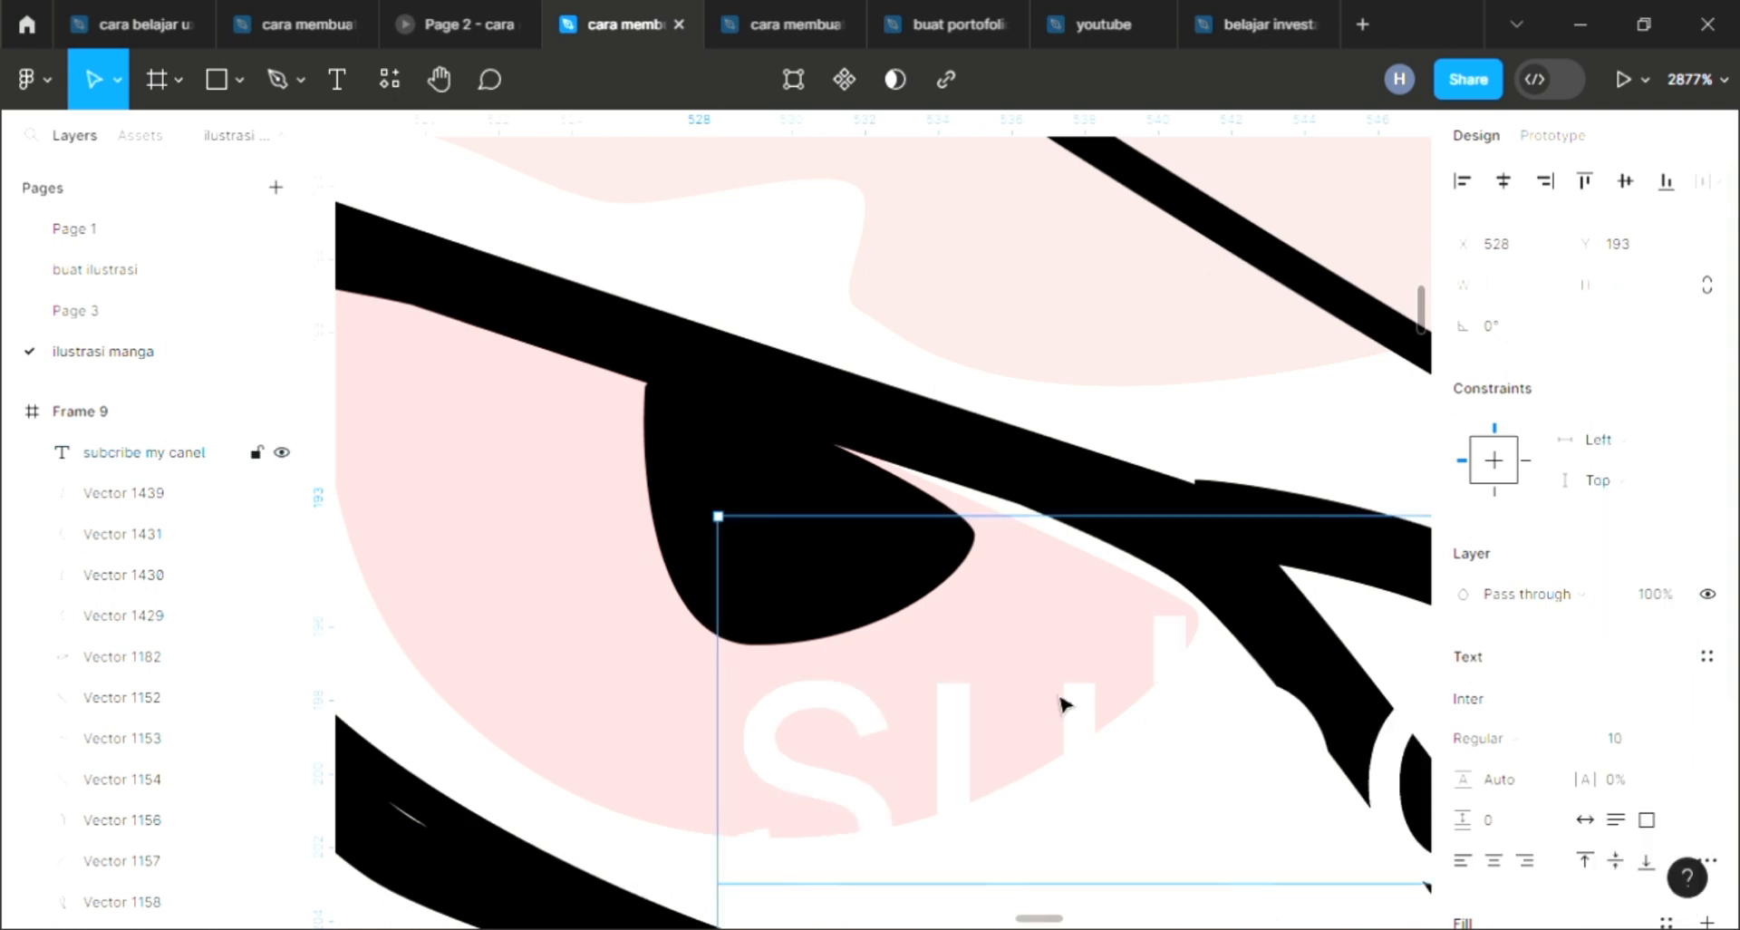
pyautogui.click(1682, 738)
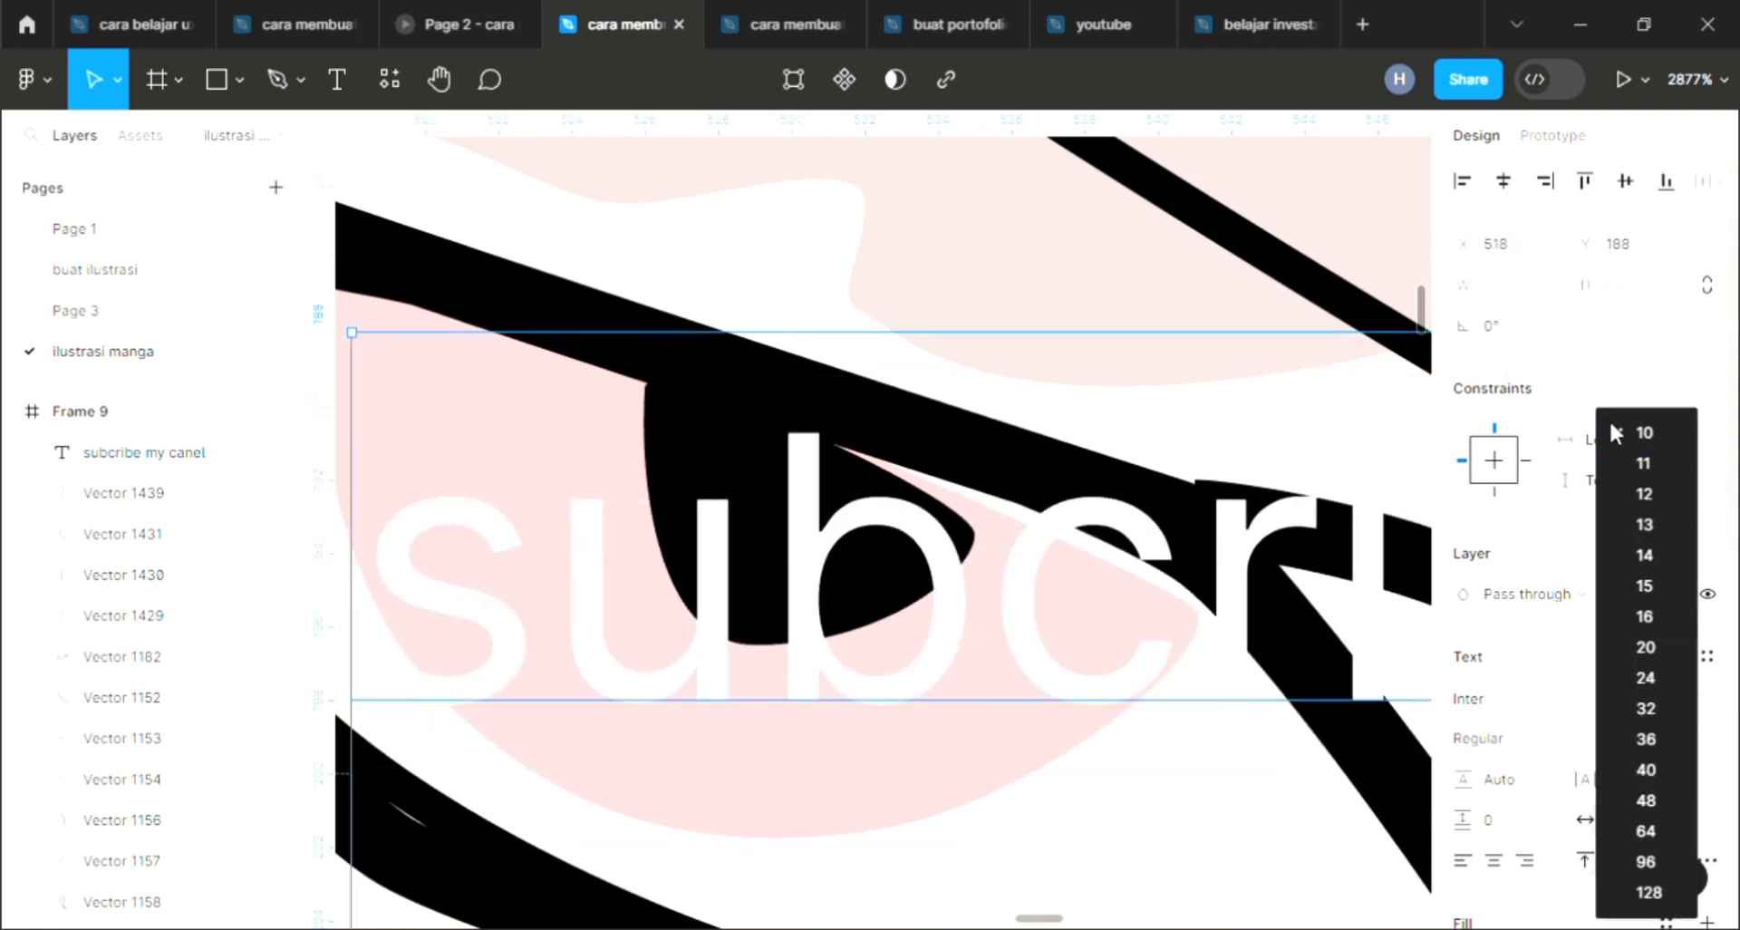
pyautogui.click(1605, 431)
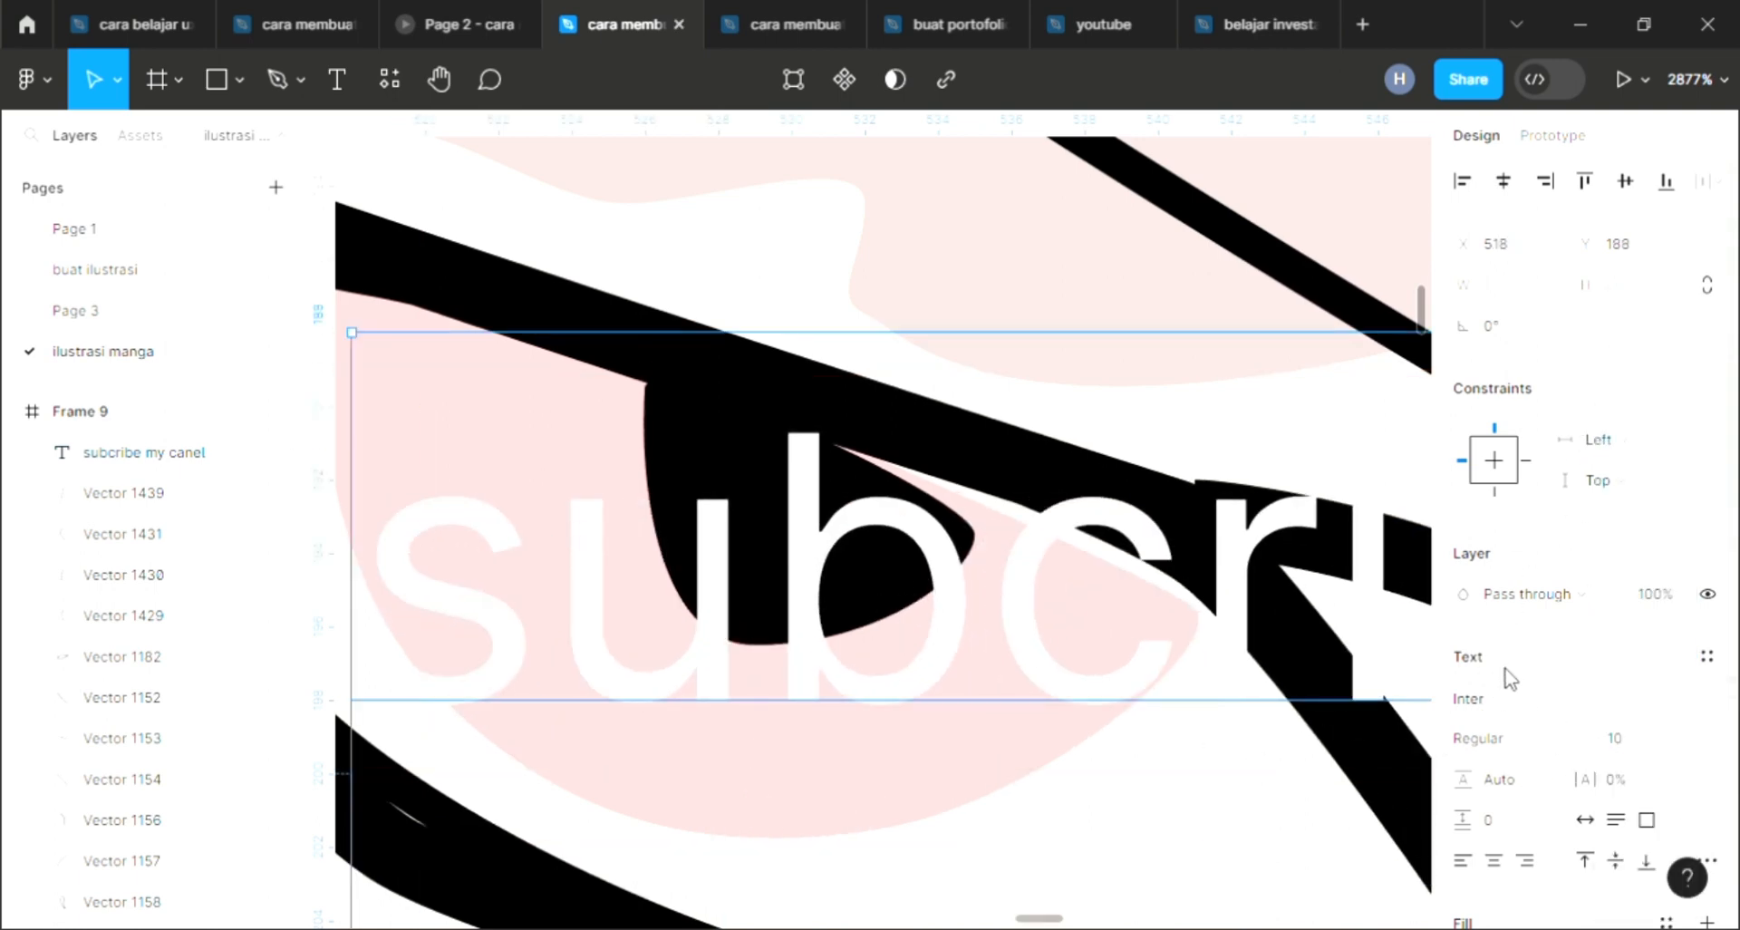
# Step: Change the text's fill to the red C21313 and set its font size to 4
pyautogui.scroll(-3, 1532, 689)
pyautogui.click(1511, 713)
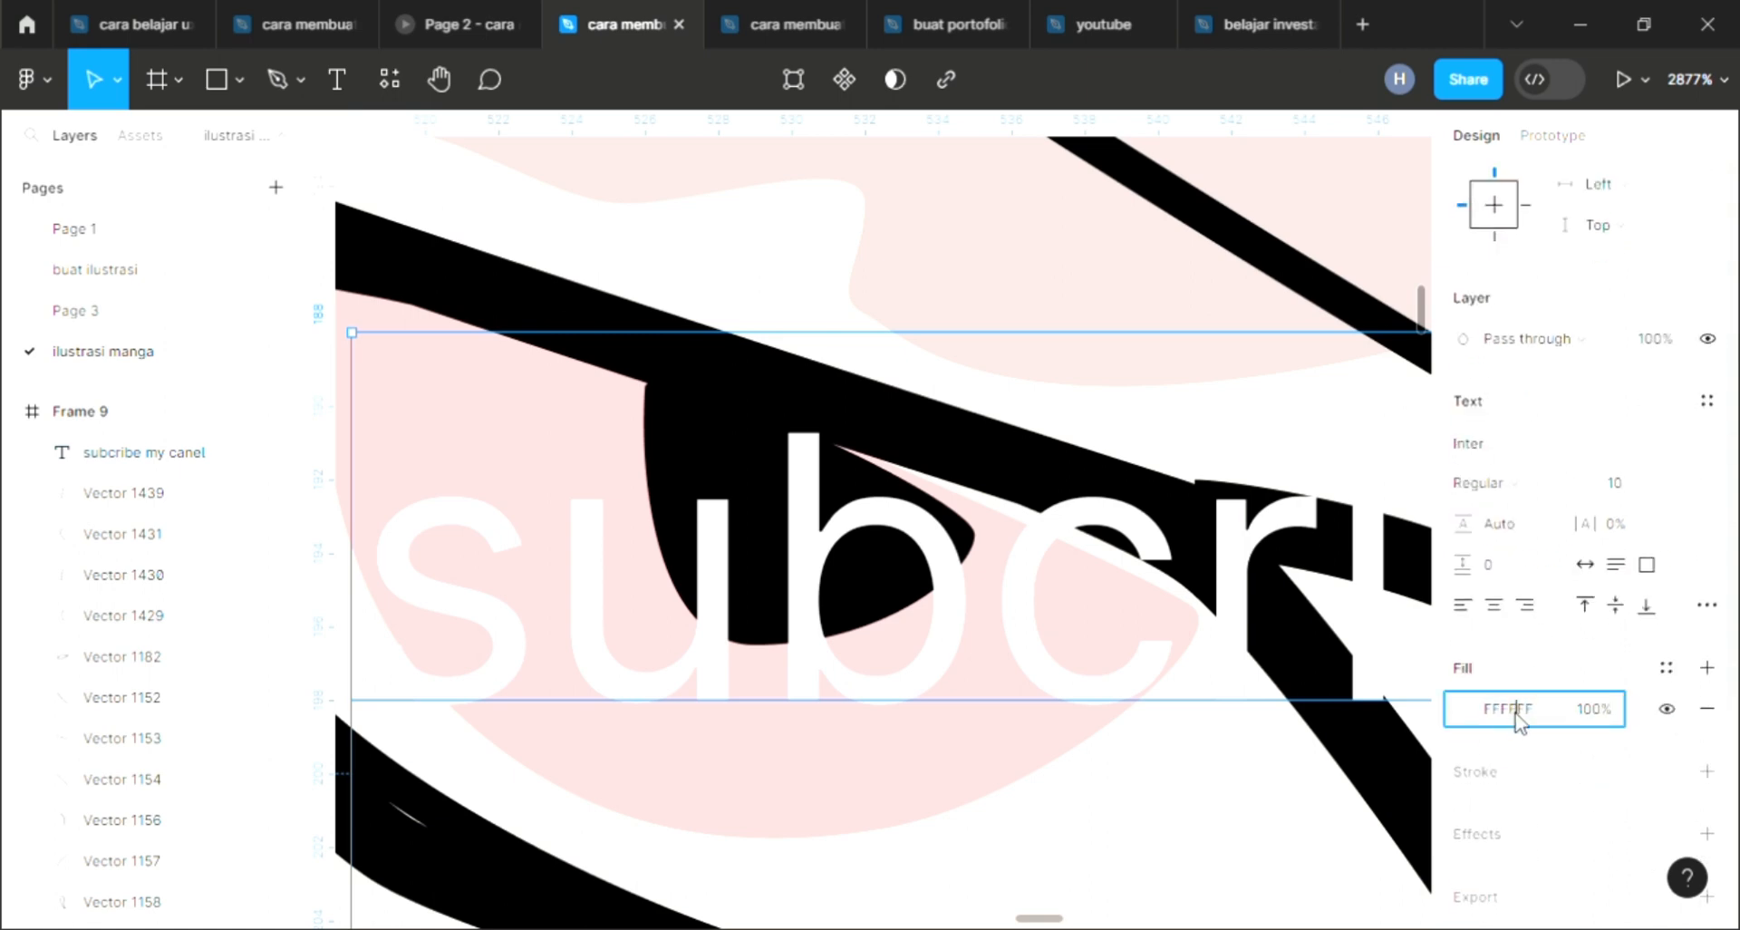
pyautogui.click(1459, 709)
pyautogui.click(1403, 341)
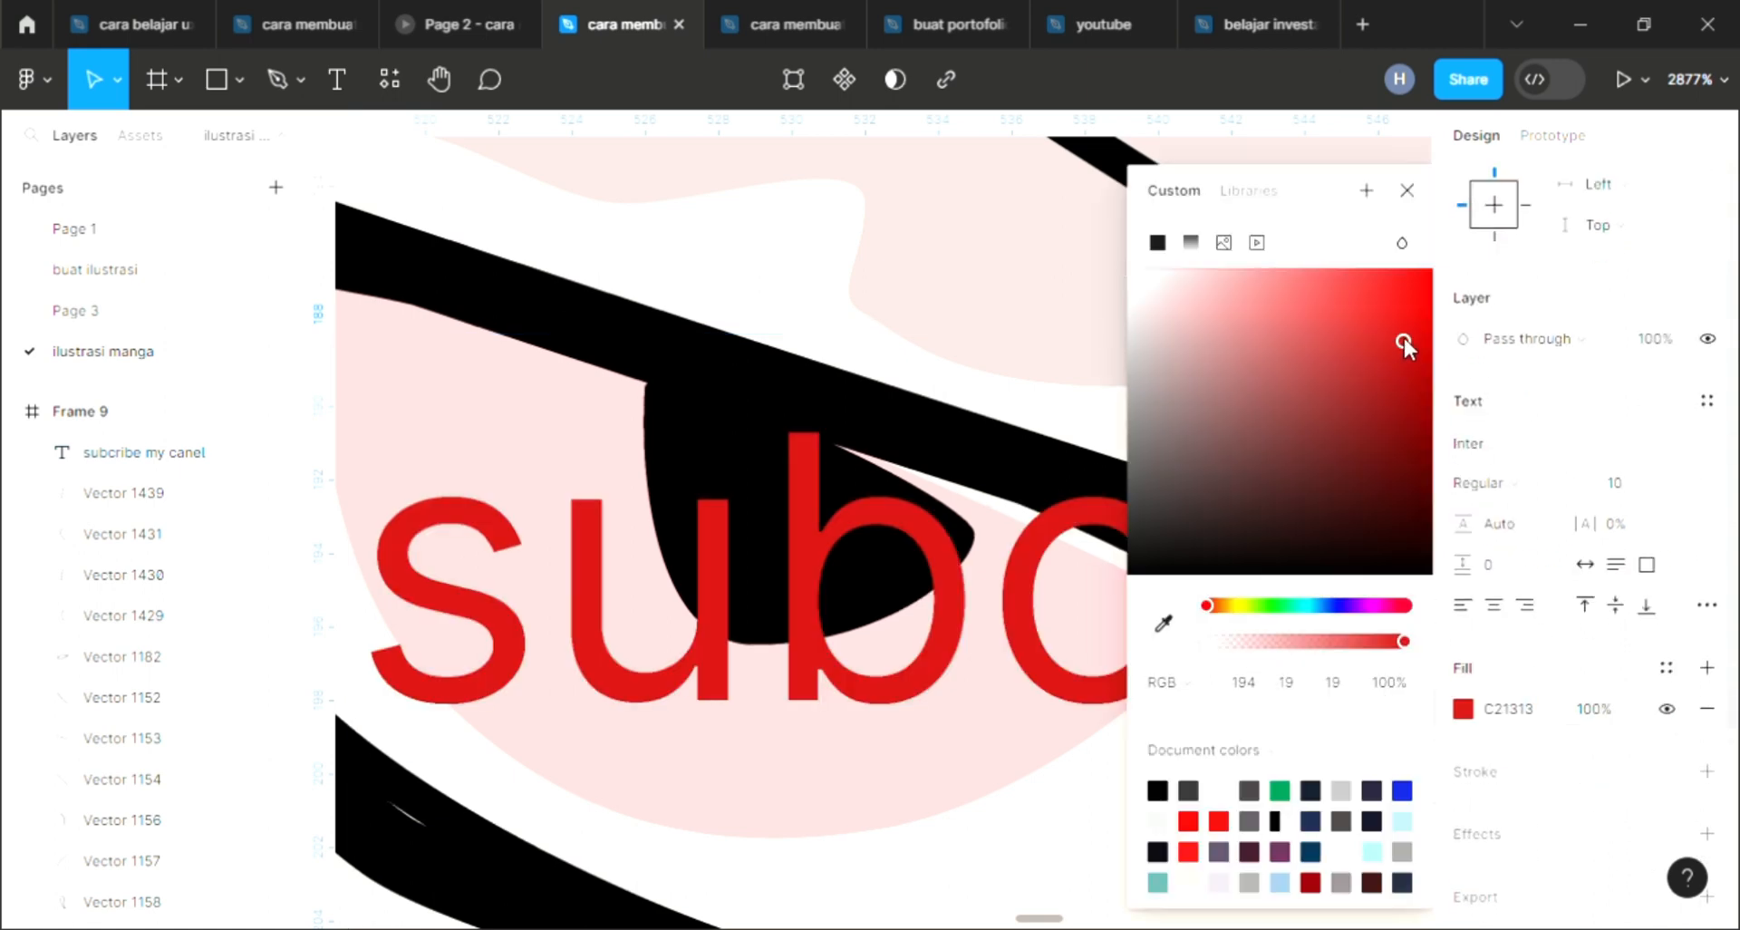
pyautogui.click(1407, 190)
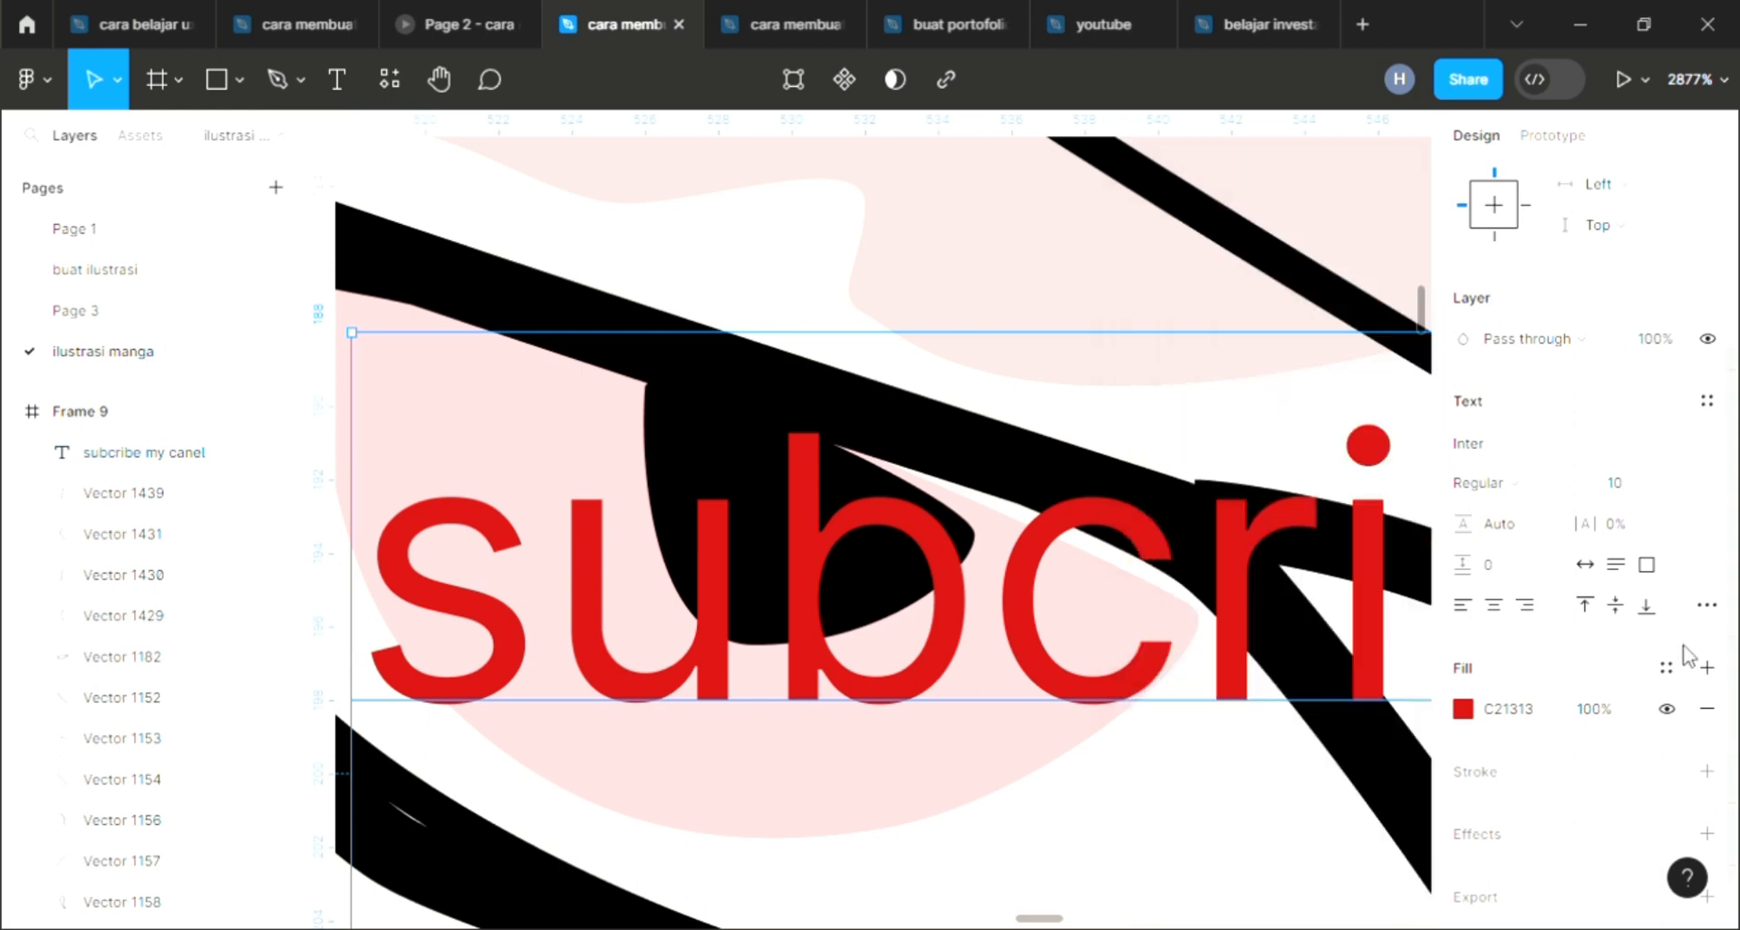
pyautogui.click(1624, 490)
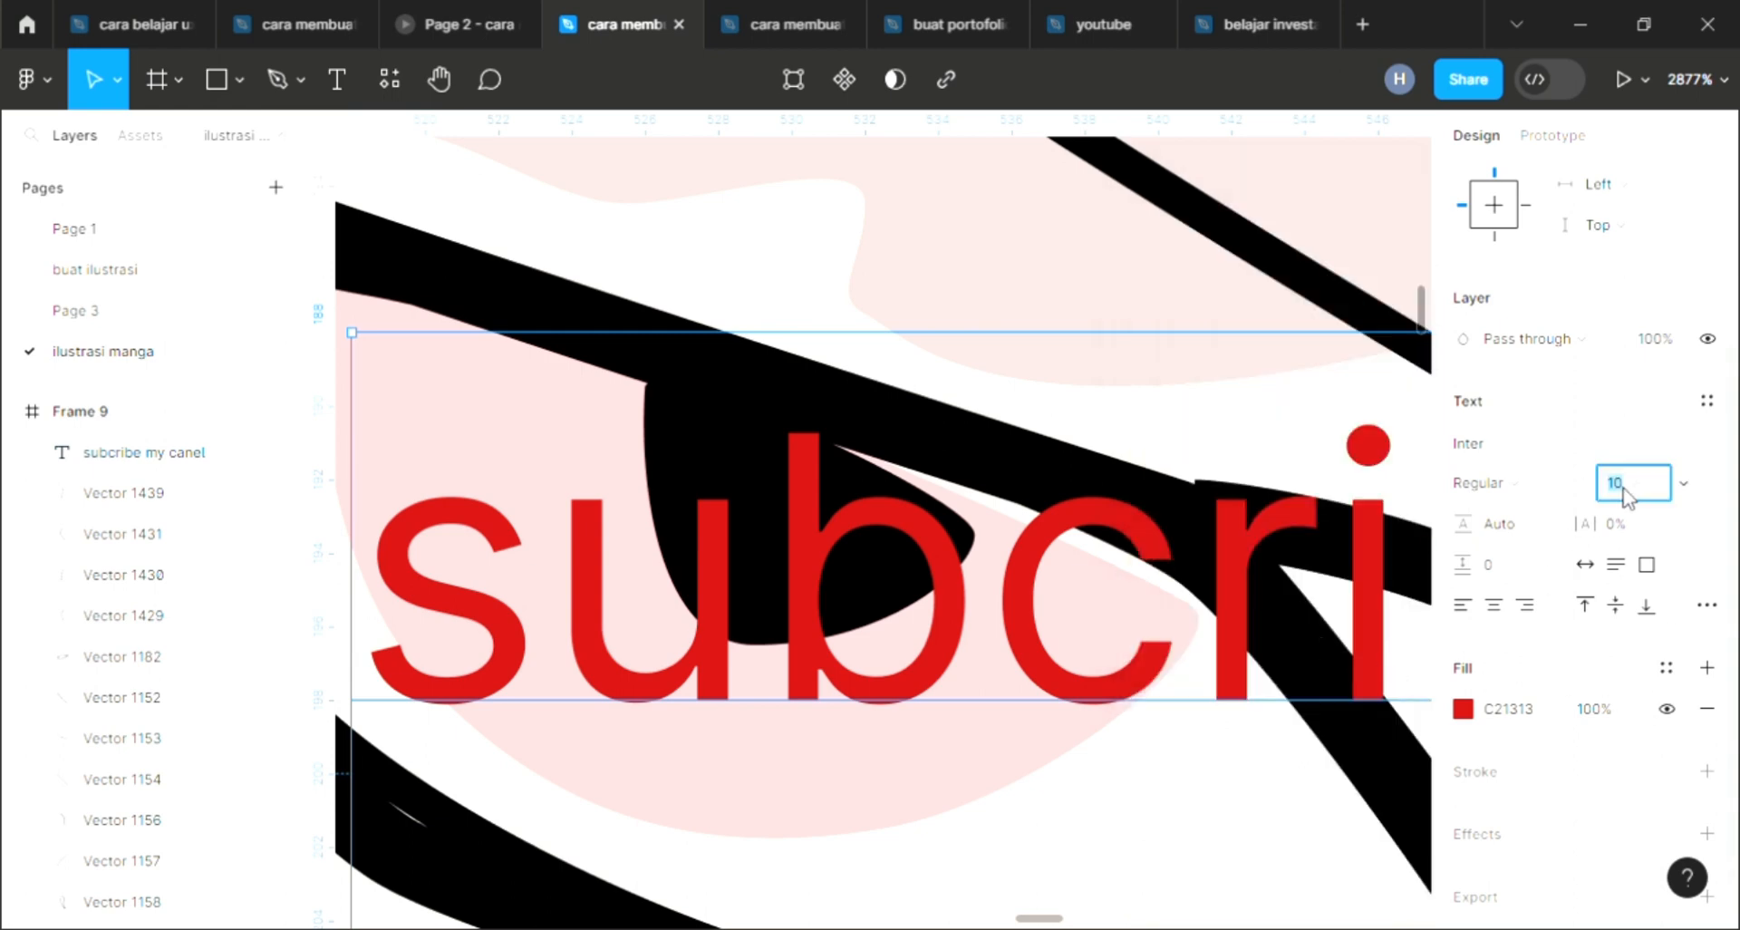
pyautogui.press('Return')
# Step: Break the text into two lines, "subcribe" above "my canel"
pyautogui.doubleClick(1165, 462)
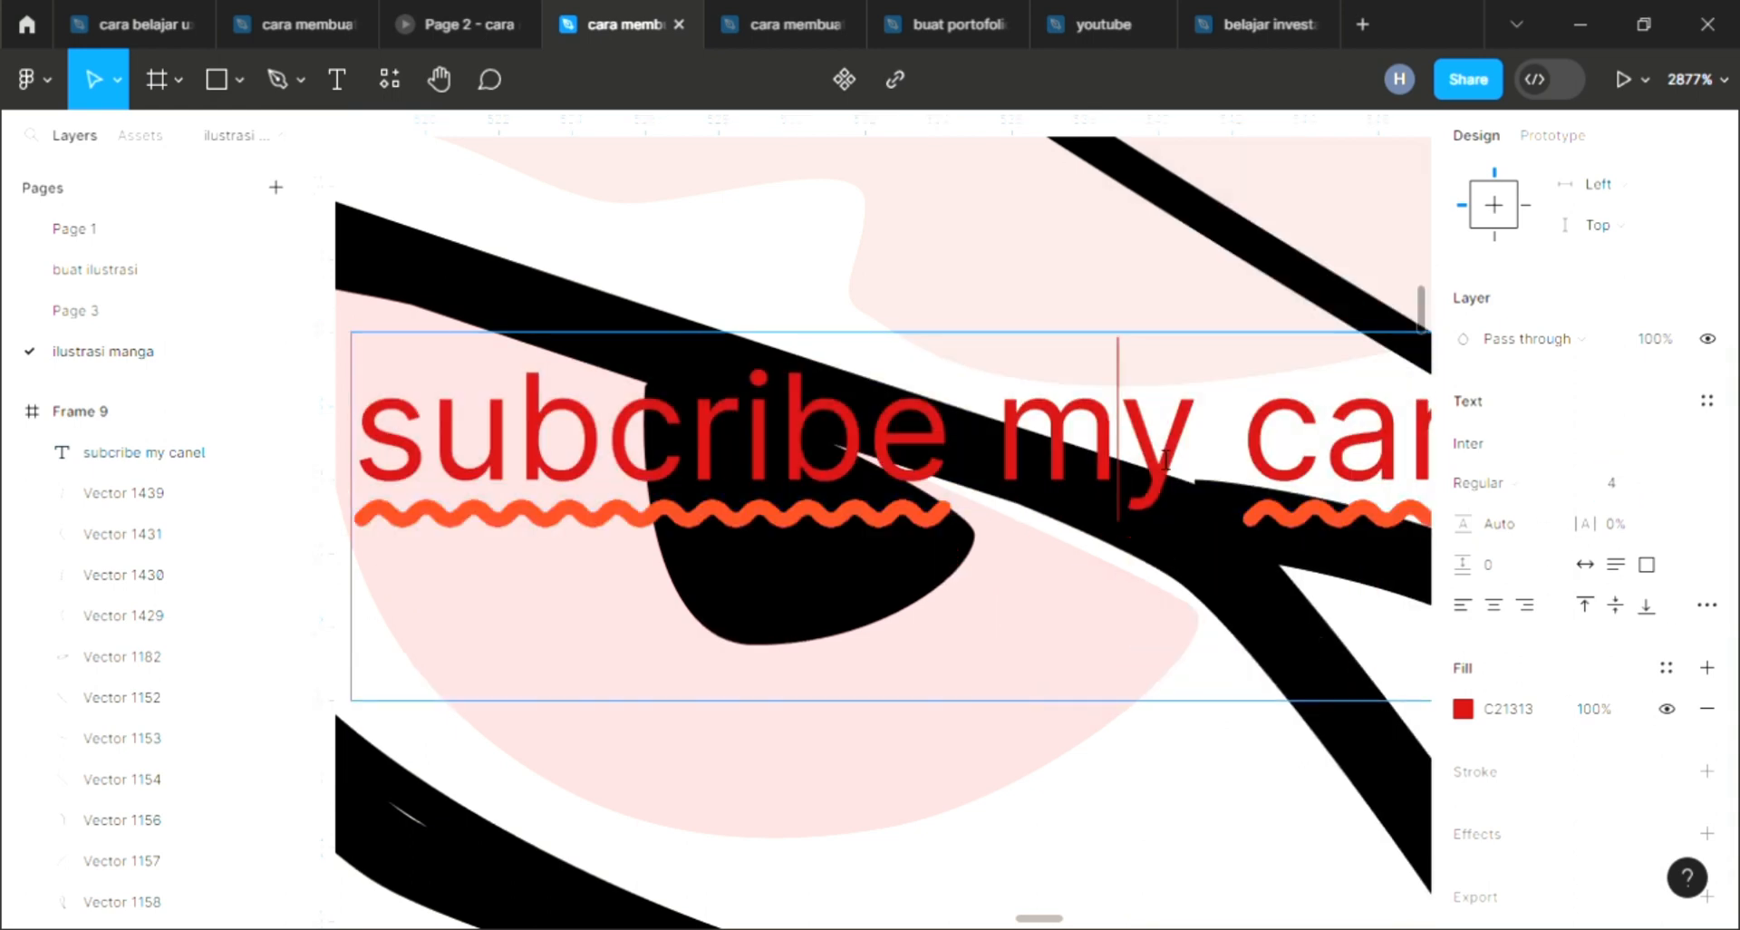
pyautogui.click(1243, 457)
pyautogui.press('Return')
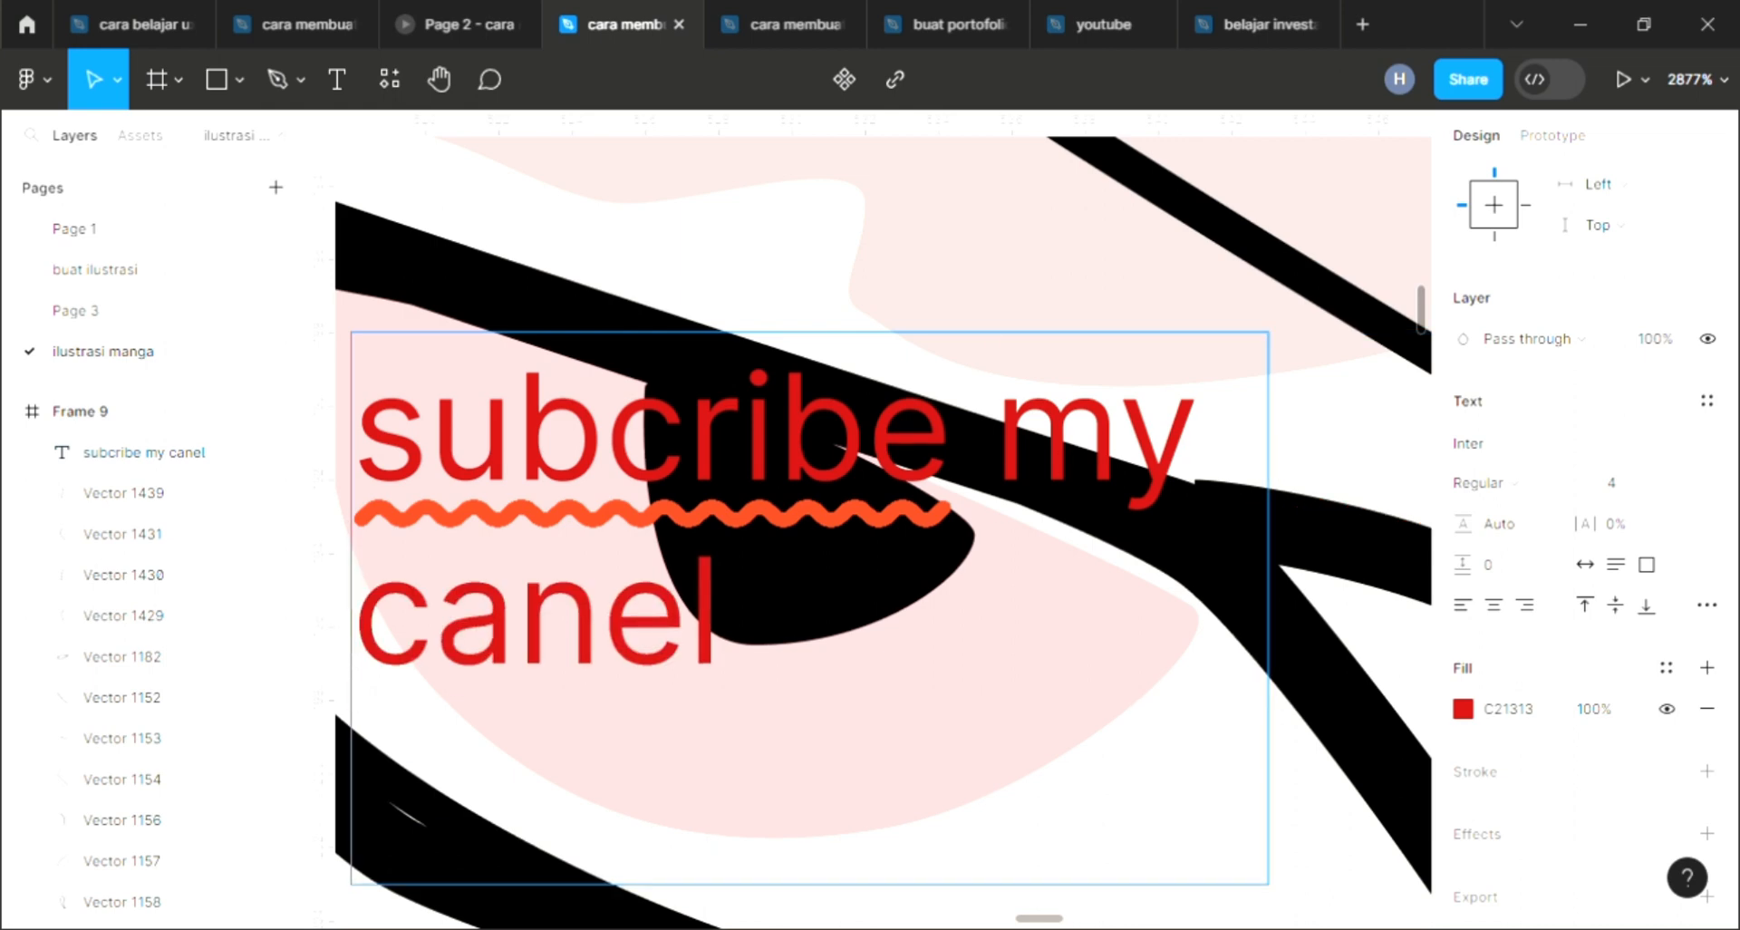
pyautogui.click(995, 426)
pyautogui.press('Return')
pyautogui.hscroll(-3, 977, 712)
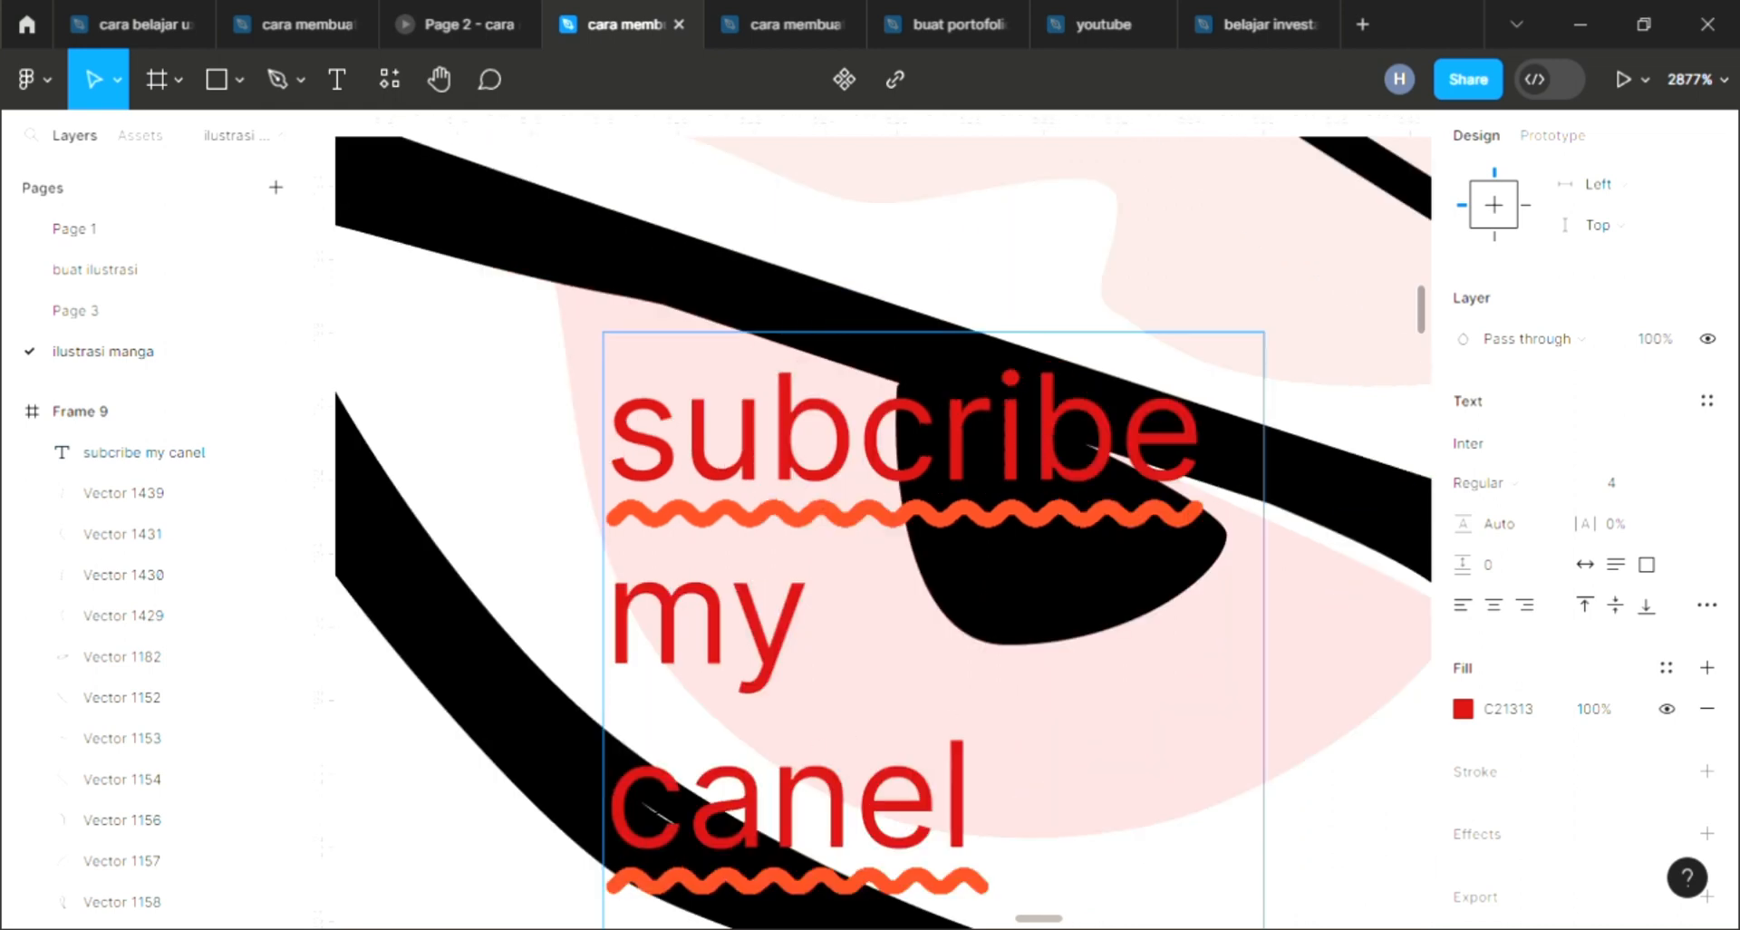
pyautogui.press('BackSpace')
pyautogui.press('BackSpace')
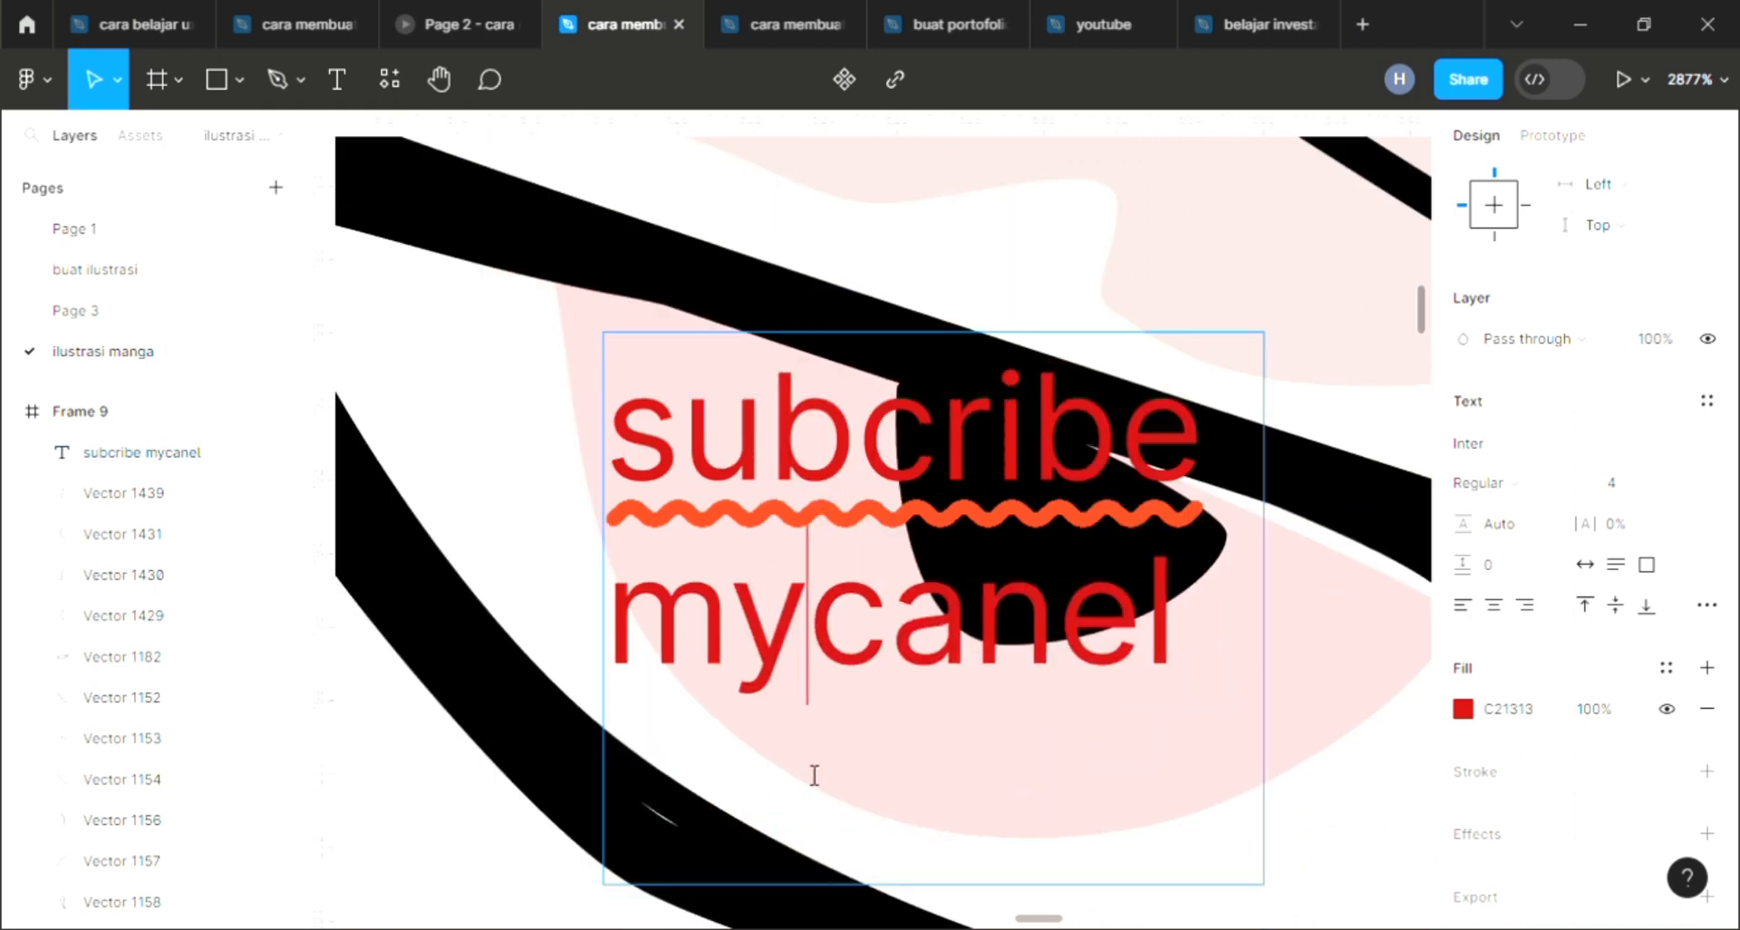
pyautogui.write('my')
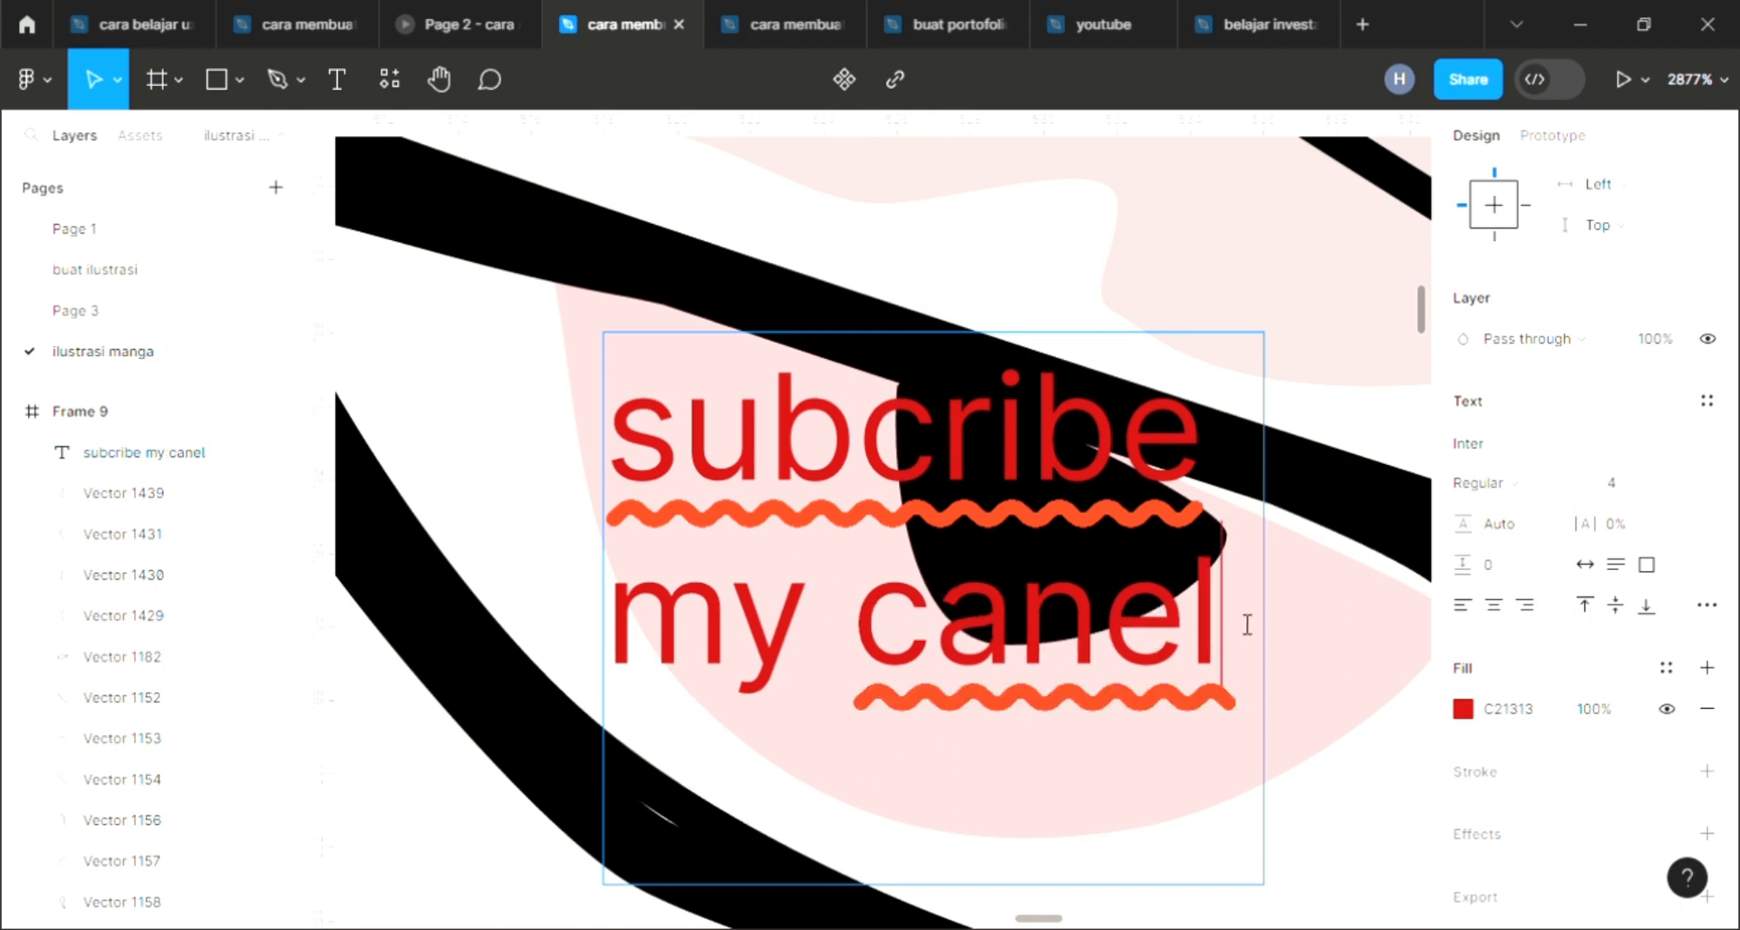
# Step: Try extending the text's second line with "dan foll" after "canel"
pyautogui.write(' can')
pyautogui.press('BackSpace')
pyautogui.press('BackSpace')
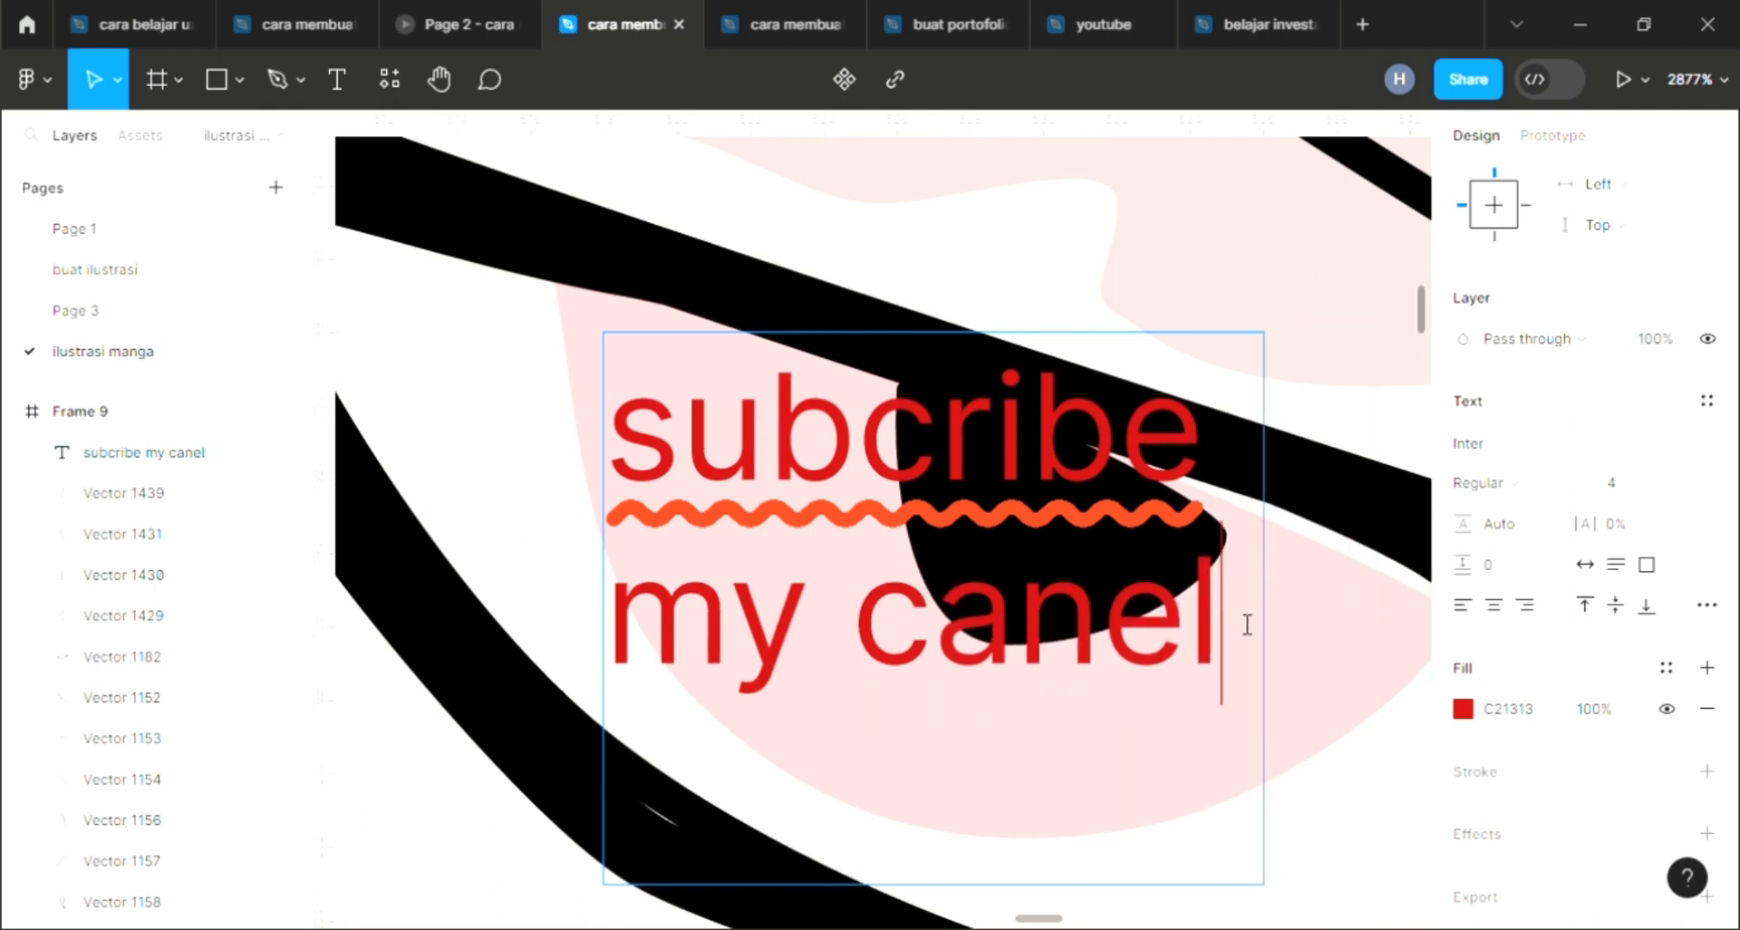
pyautogui.write('dan foll')
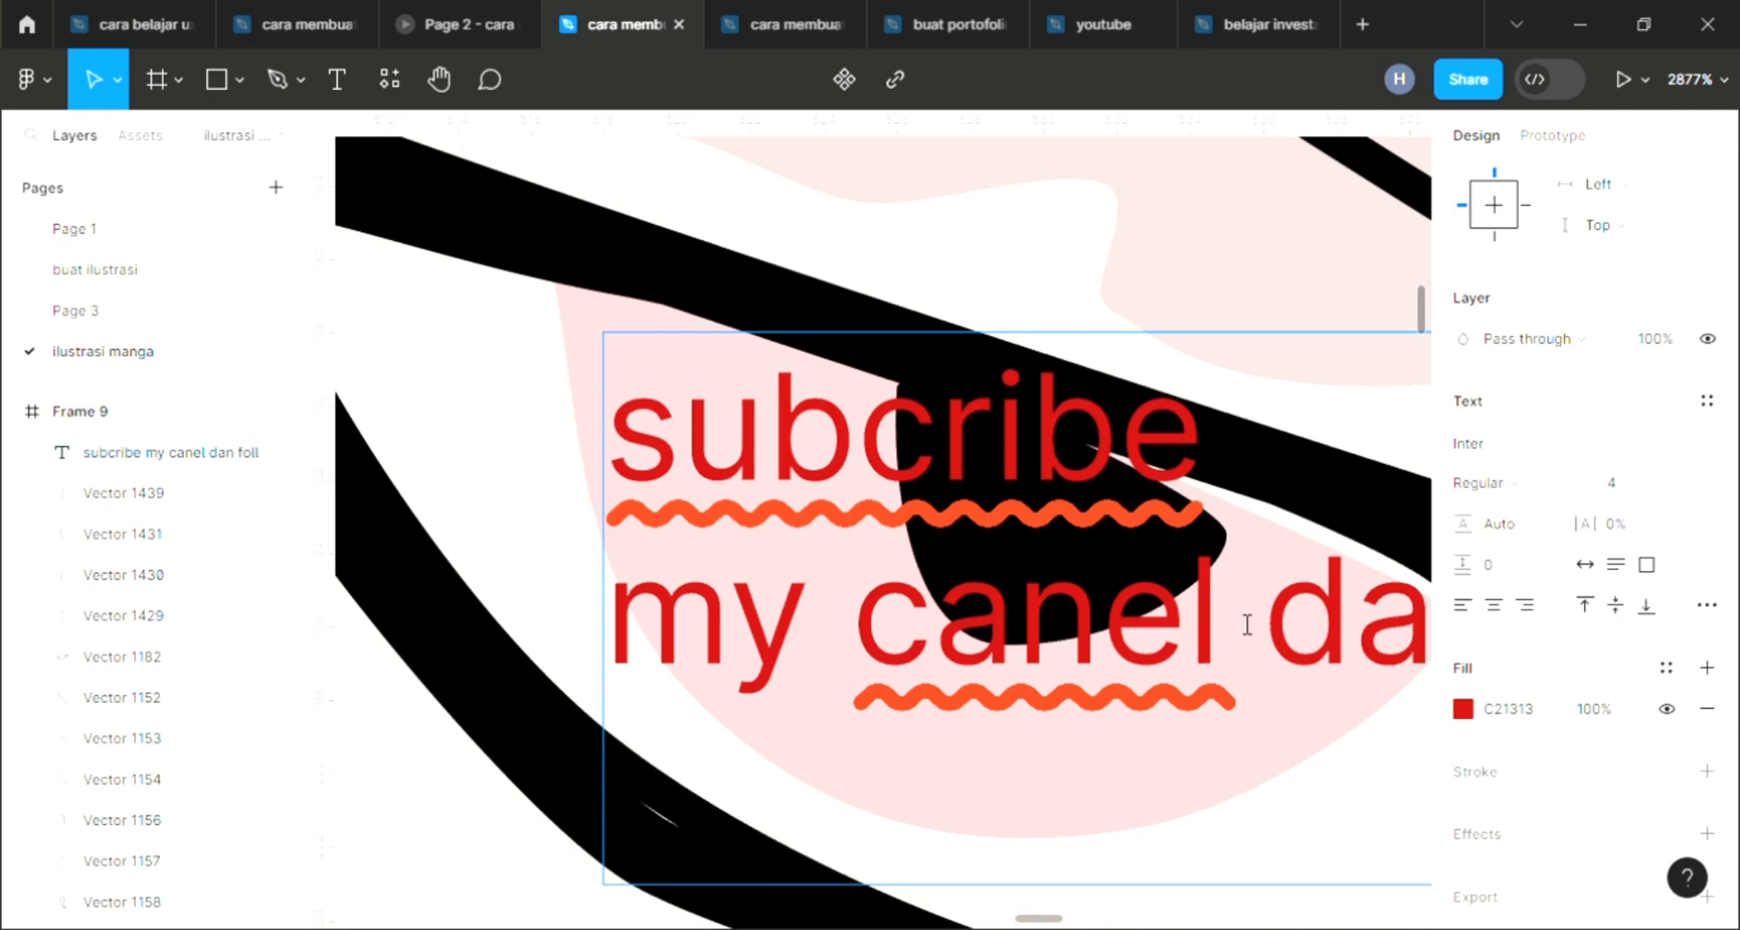
pyautogui.press('BackSpace')
pyautogui.press('BackSpace')
pyautogui.press('BackSpace')
pyautogui.press('BackSpace')
pyautogui.press('BackSpace')
pyautogui.press('BackSpace')
pyautogui.press('BackSpace')
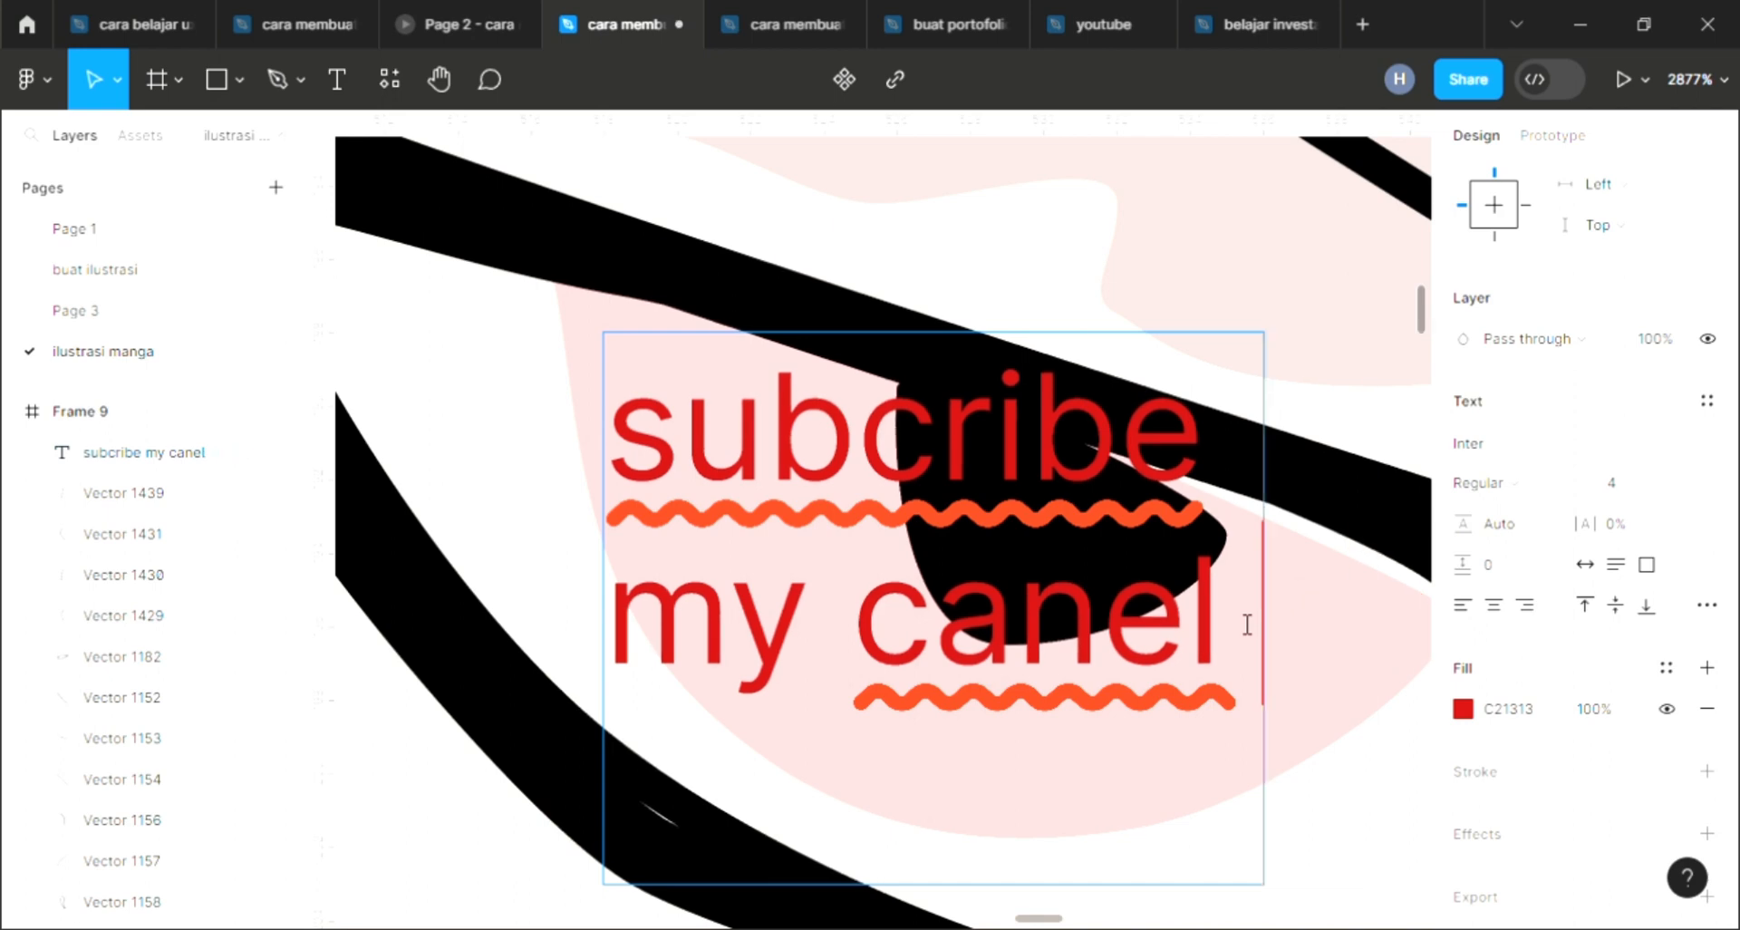